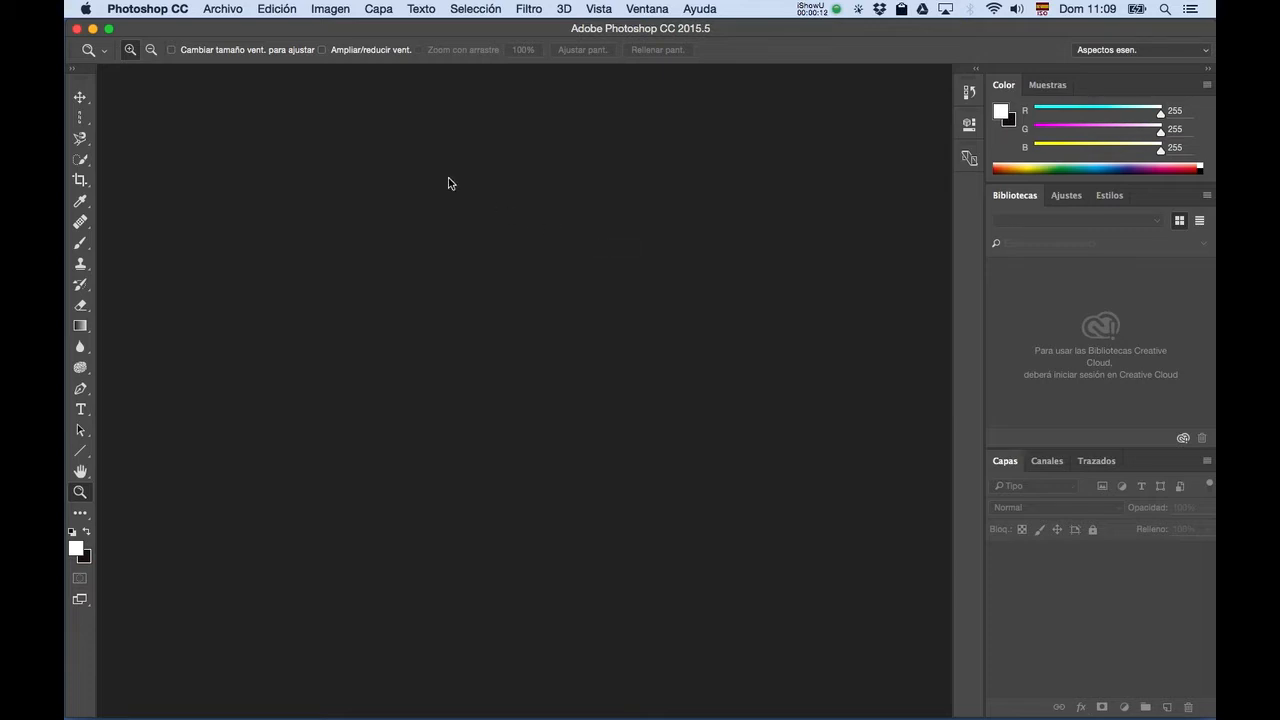
Open the portrait Practica separacion de frecuencias.jpg, leaving its missing RGB profile unmodified without colour management.
left_click(222, 9)
left_click(234, 44)
left_click(575, 197)
double_click(575, 197)
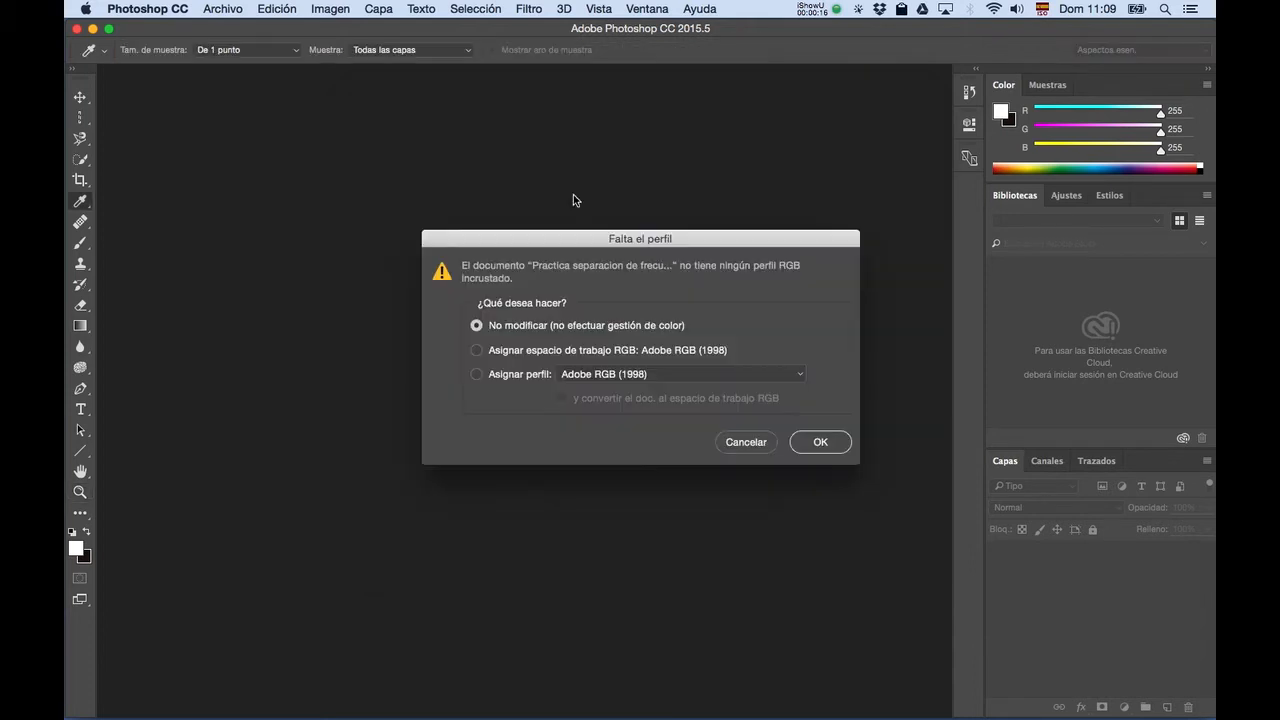
left_click(826, 449)
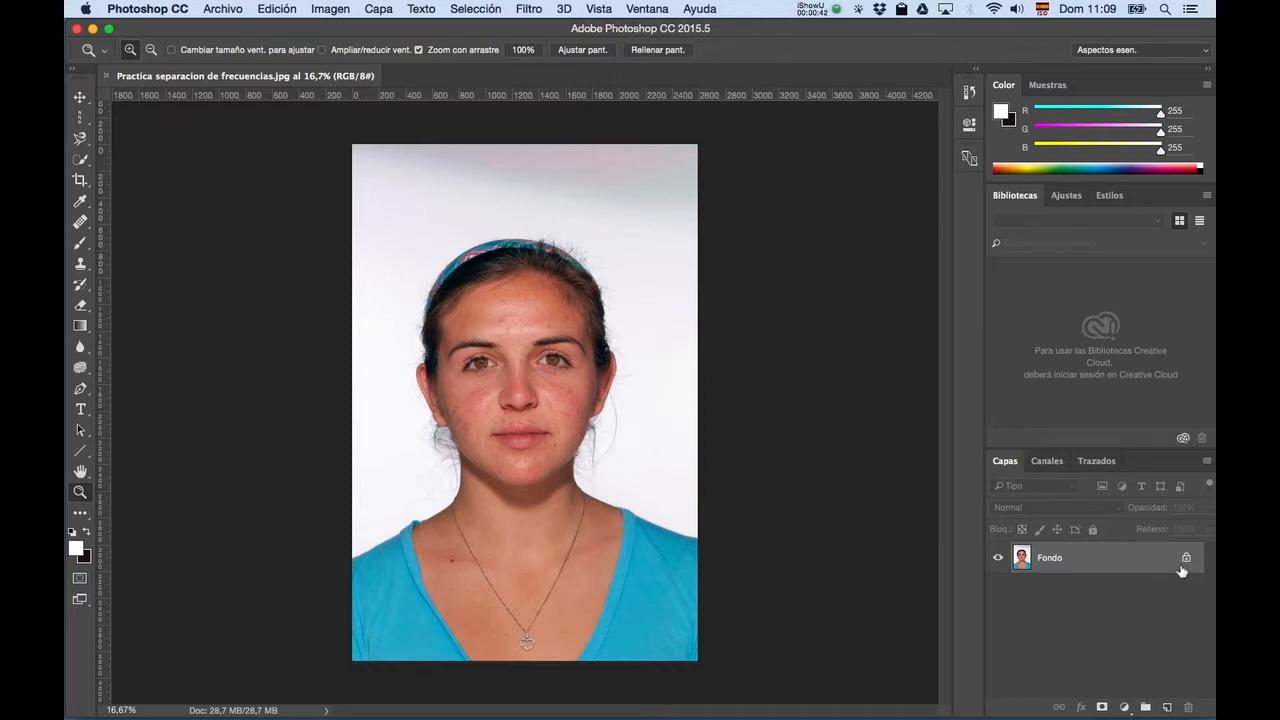
Duplicate the Fondo layer as a new layer named Textura.
left_click_drag(507, 371, 535, 336)
key("space")
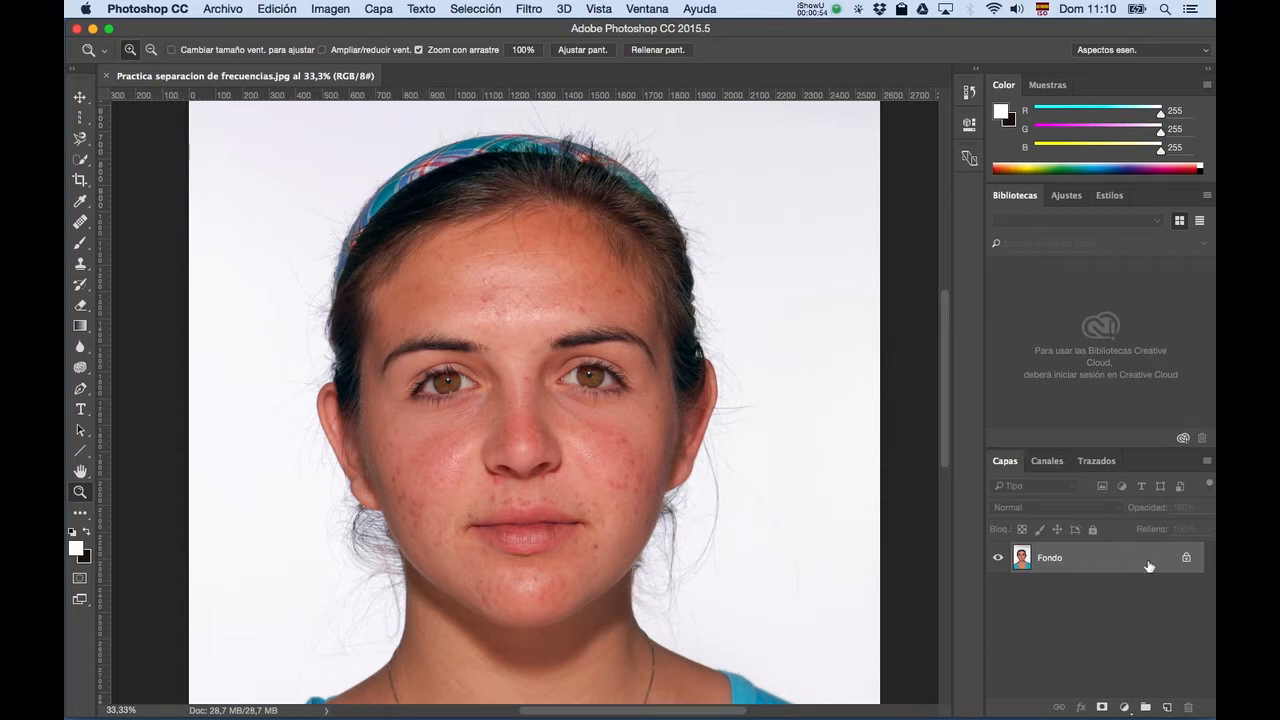
key("super+alt")
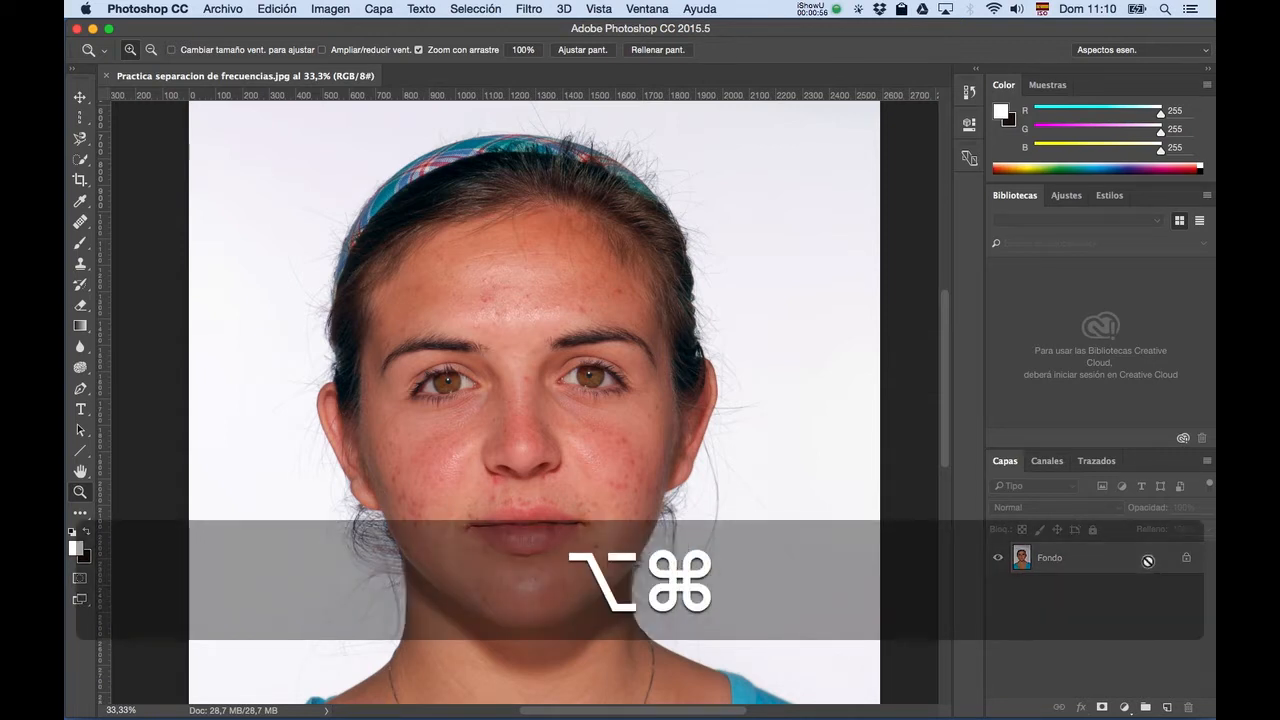
key("super+alt+j")
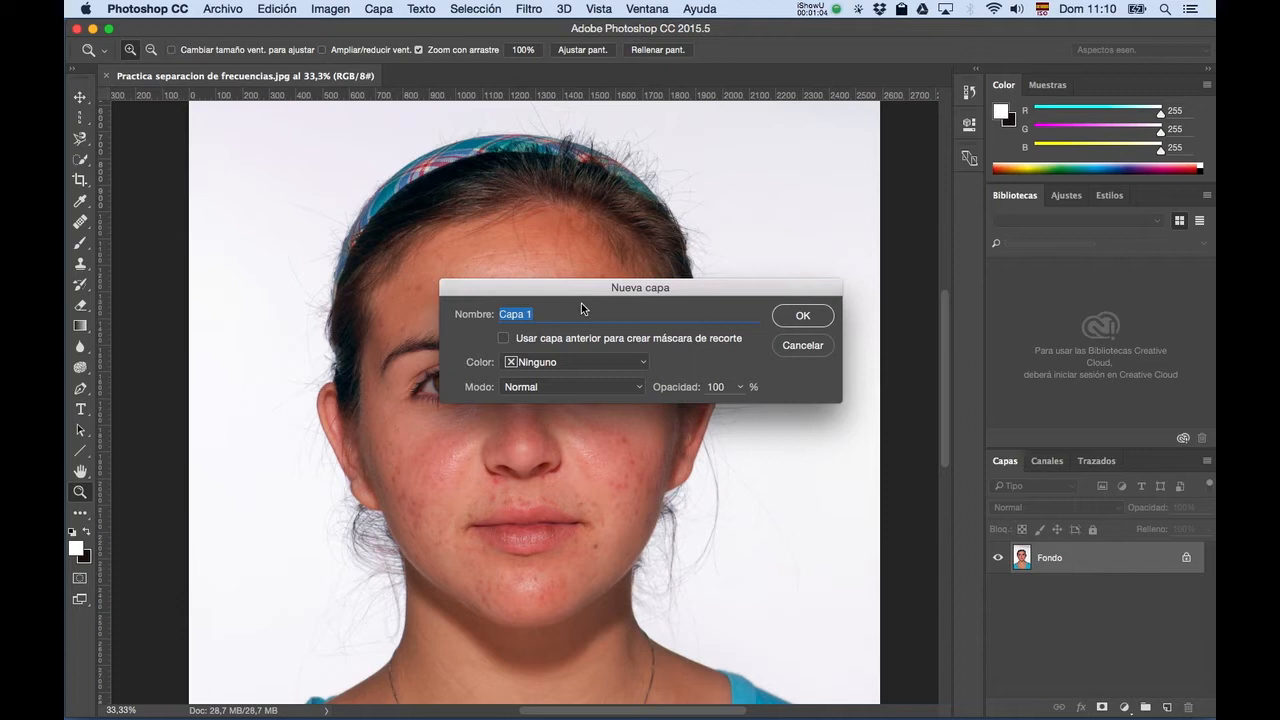
key("shift")
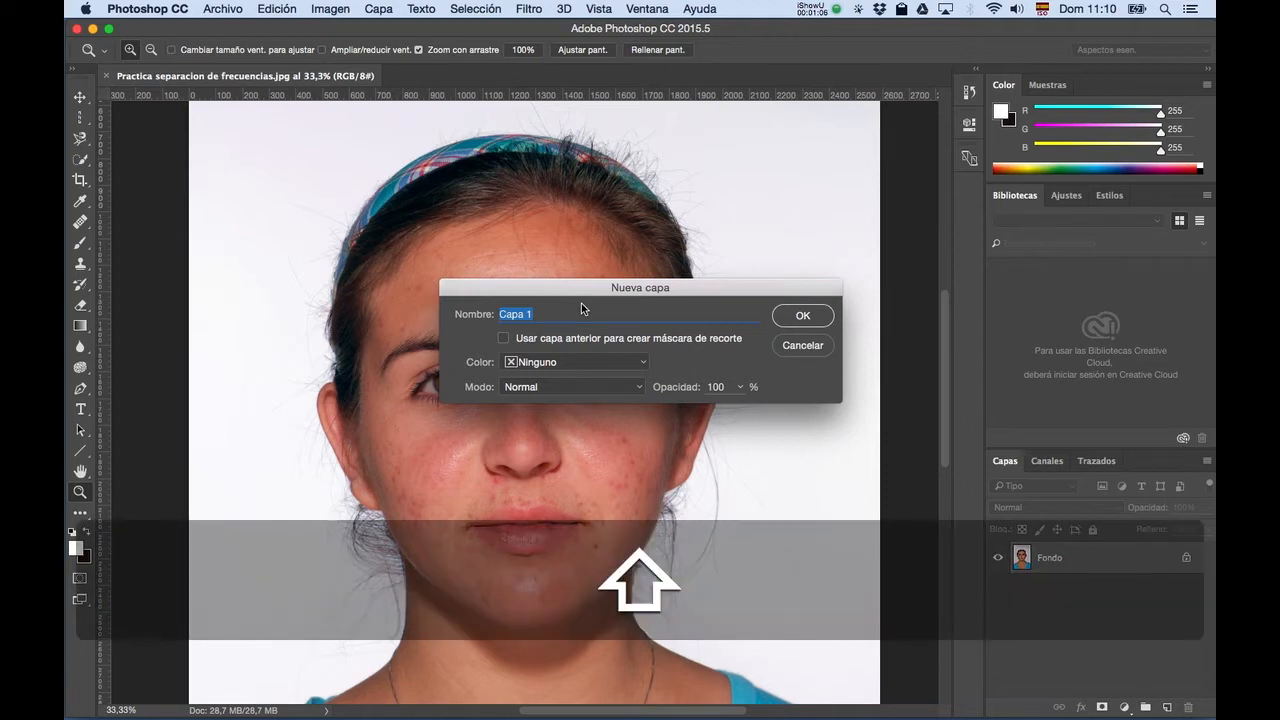
type("Tex")
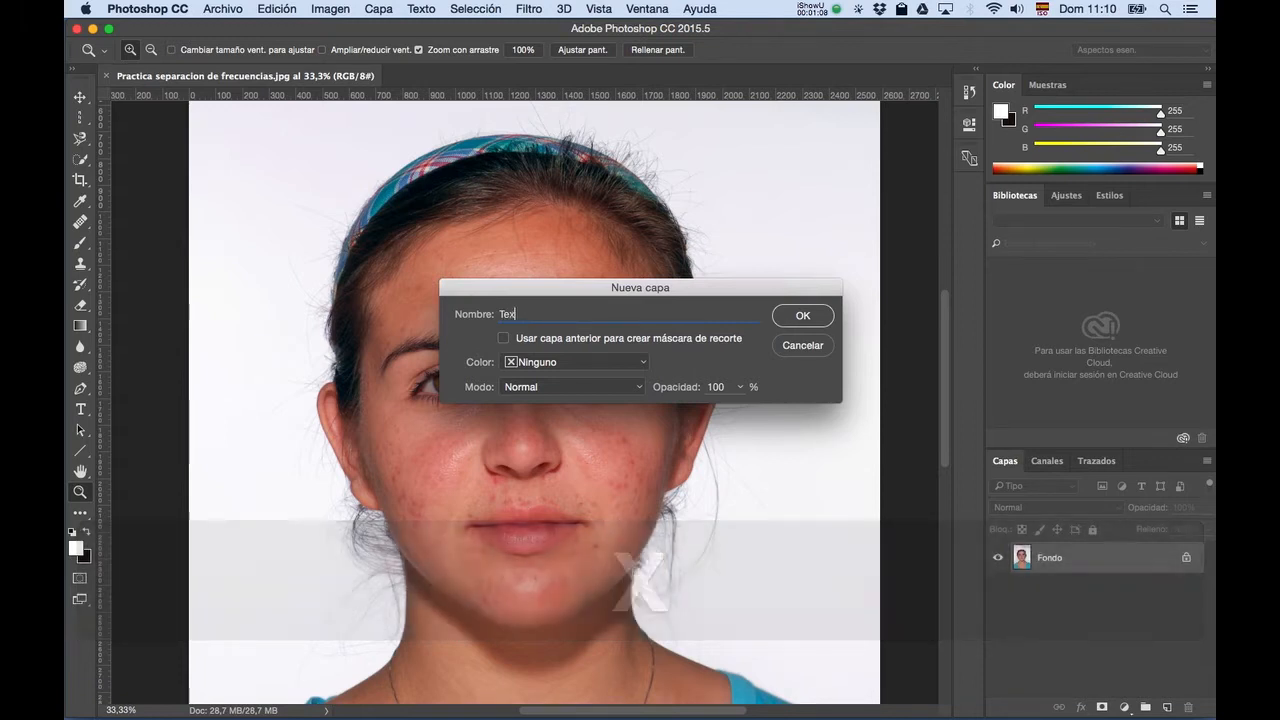
type("tura")
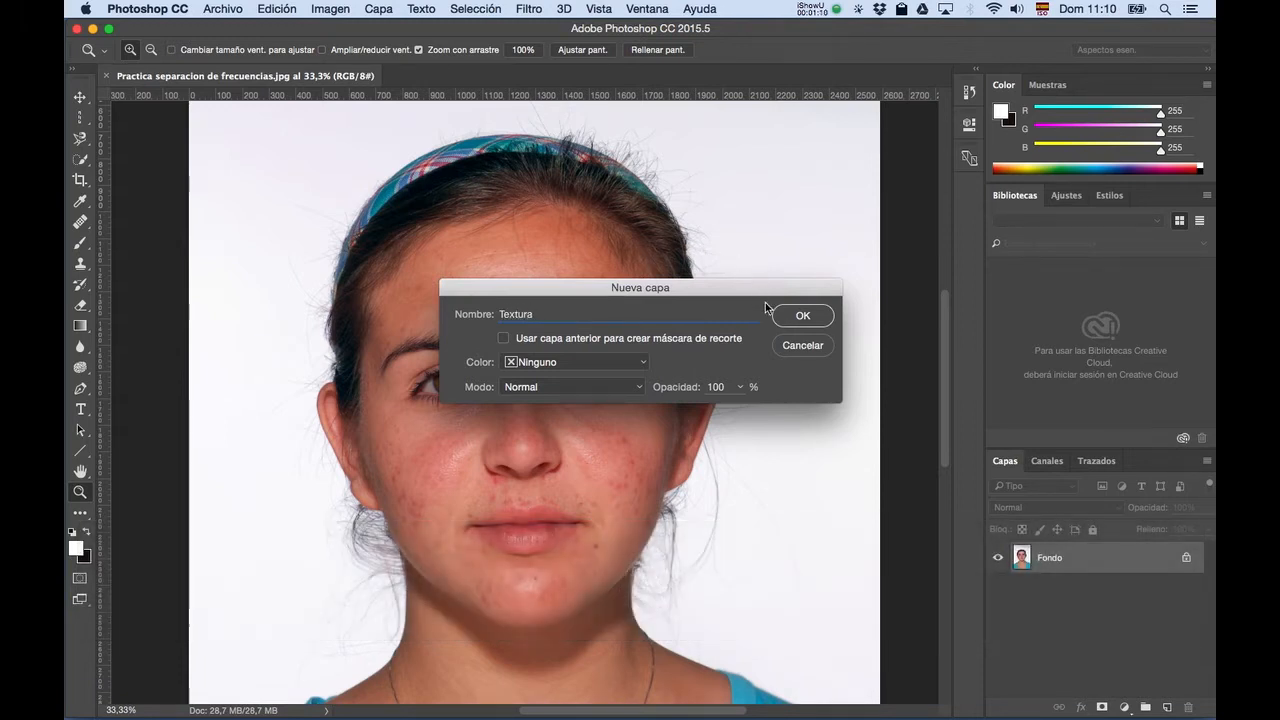
left_click(803, 317)
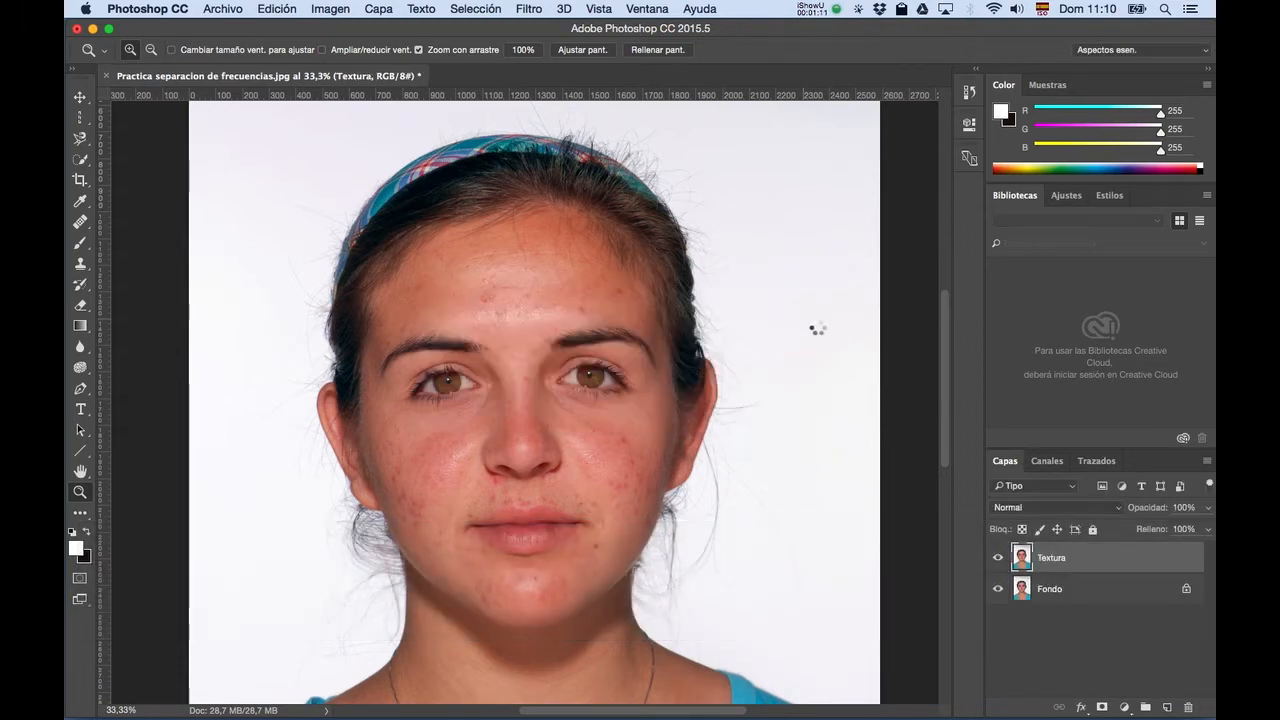
Duplicate the Fondo layer again, naming the copy Color/Luz (Bajas frecuencias).
left_click(1094, 591)
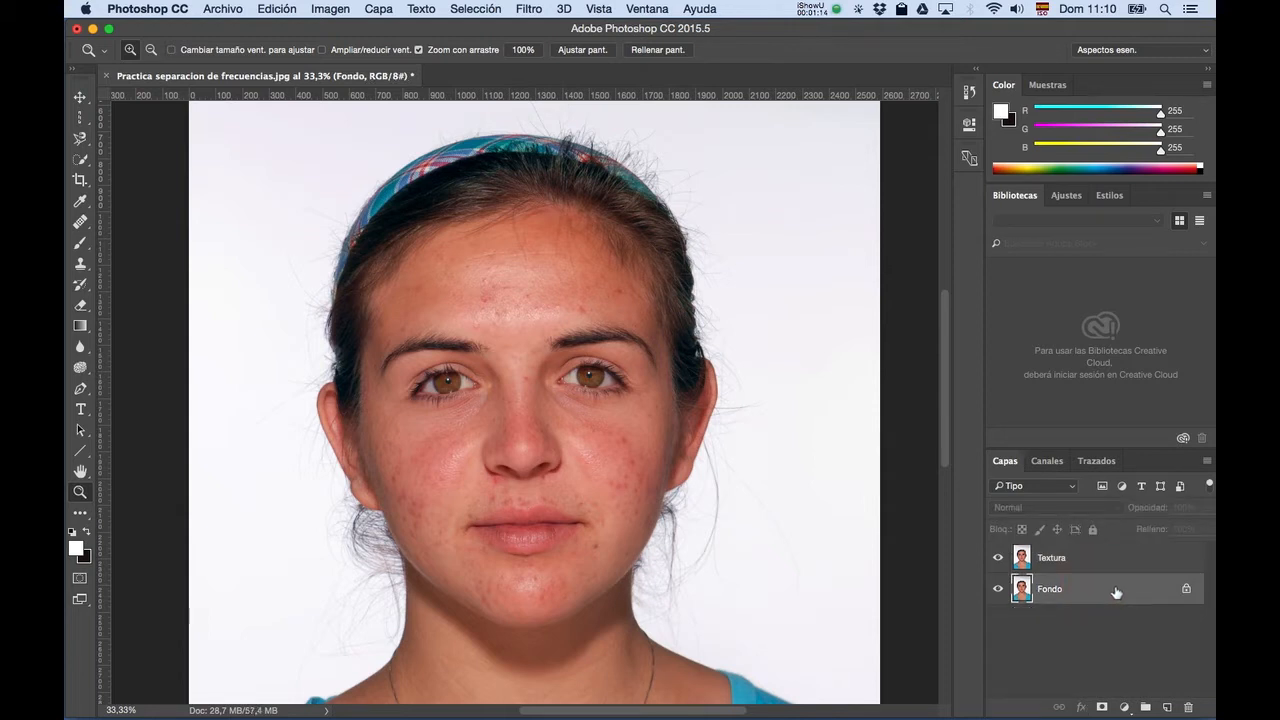
key("alt+super+j")
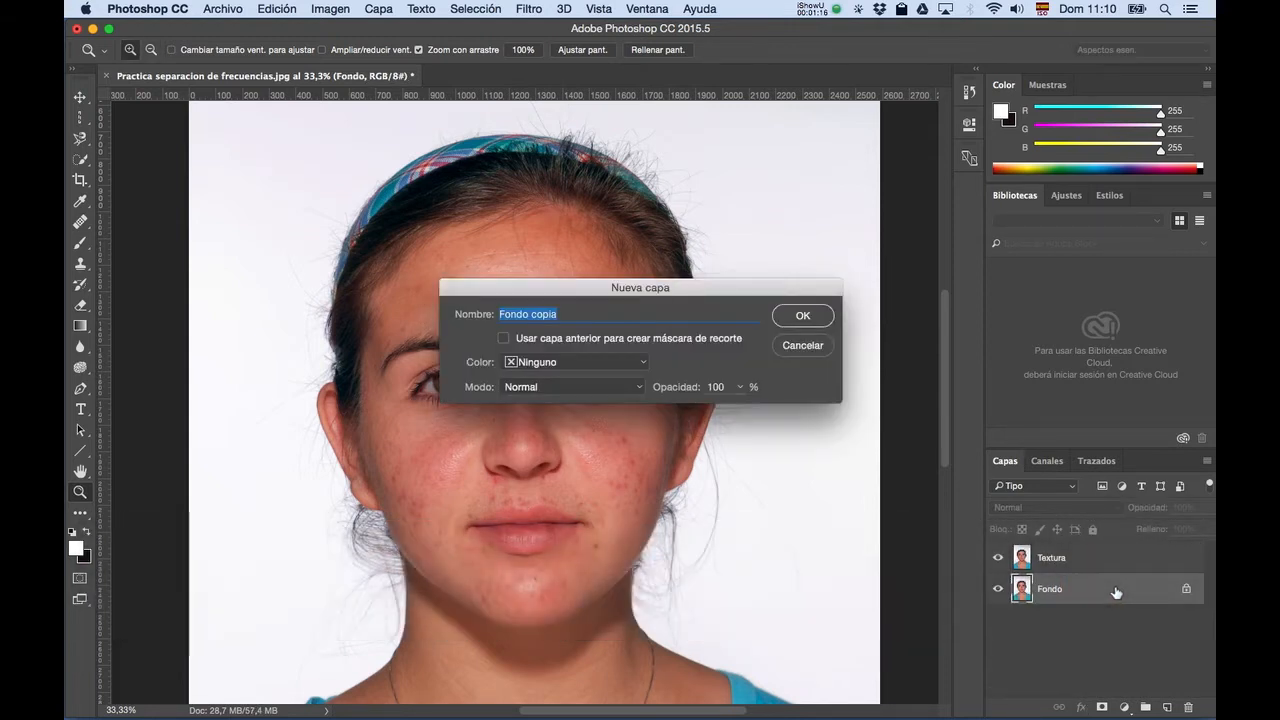
type("Colo")
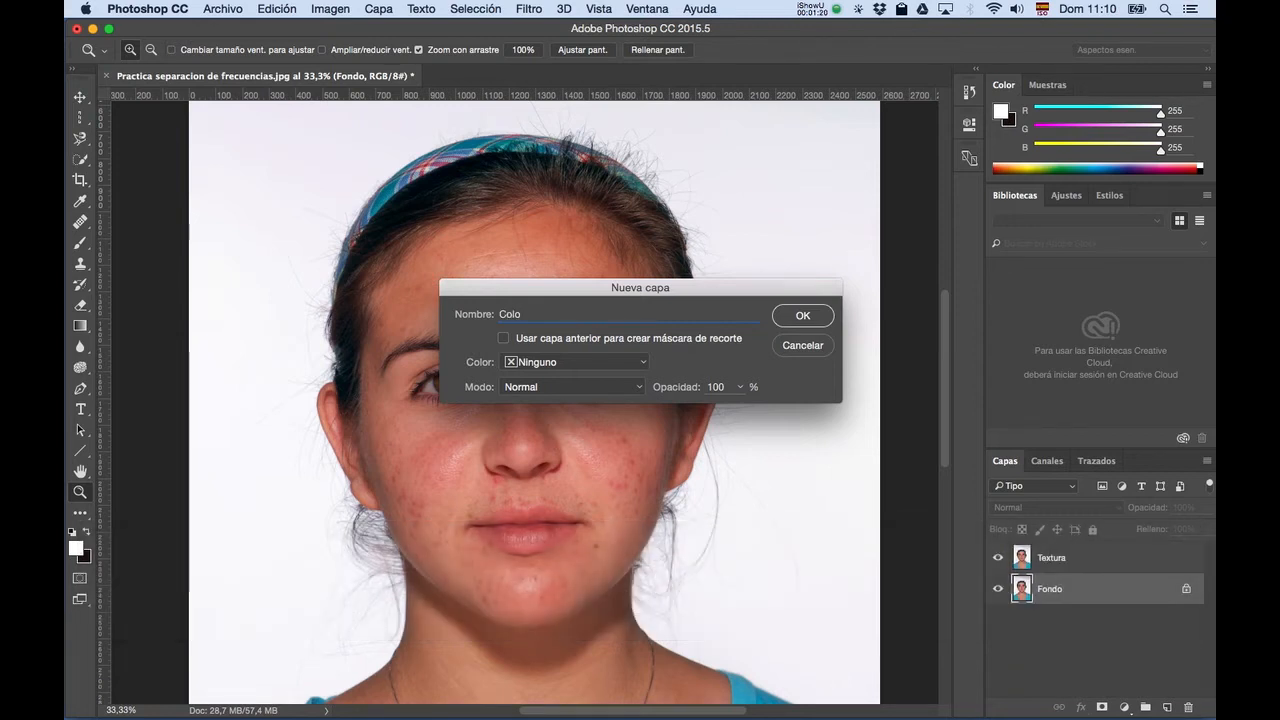
type("r /Luz (")
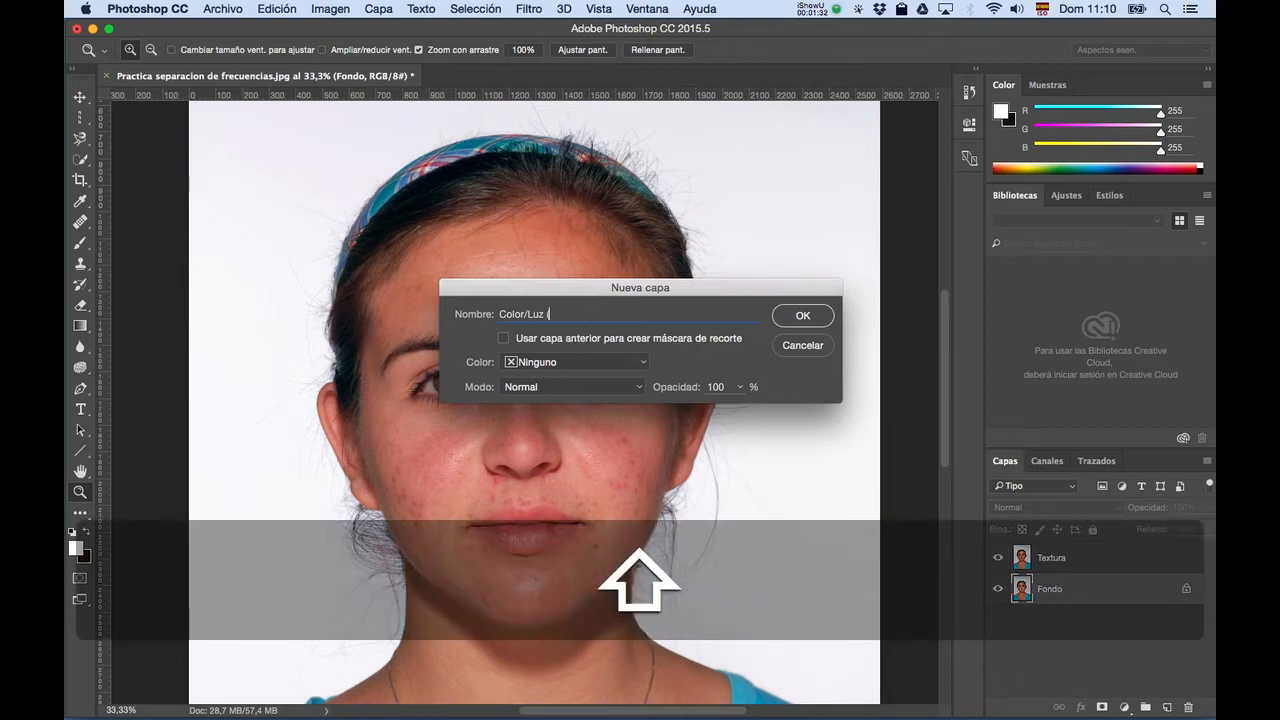
type("Bajas f")
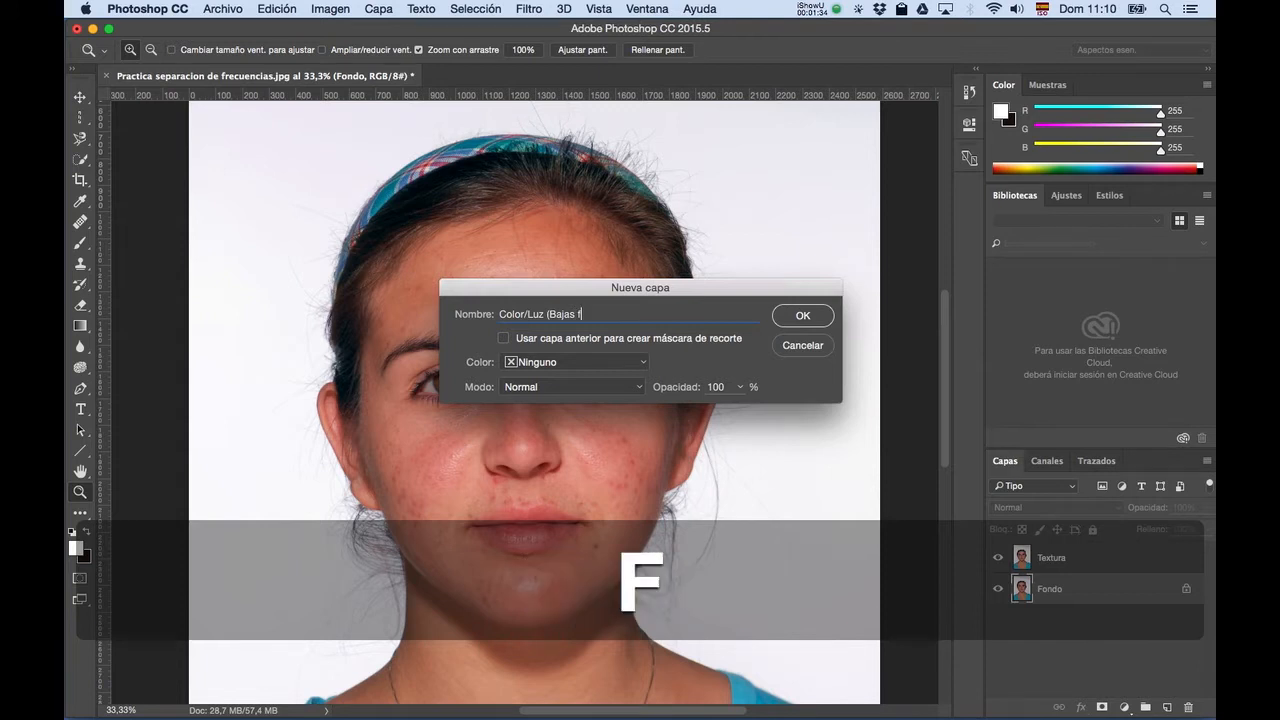
type("recuencias)")
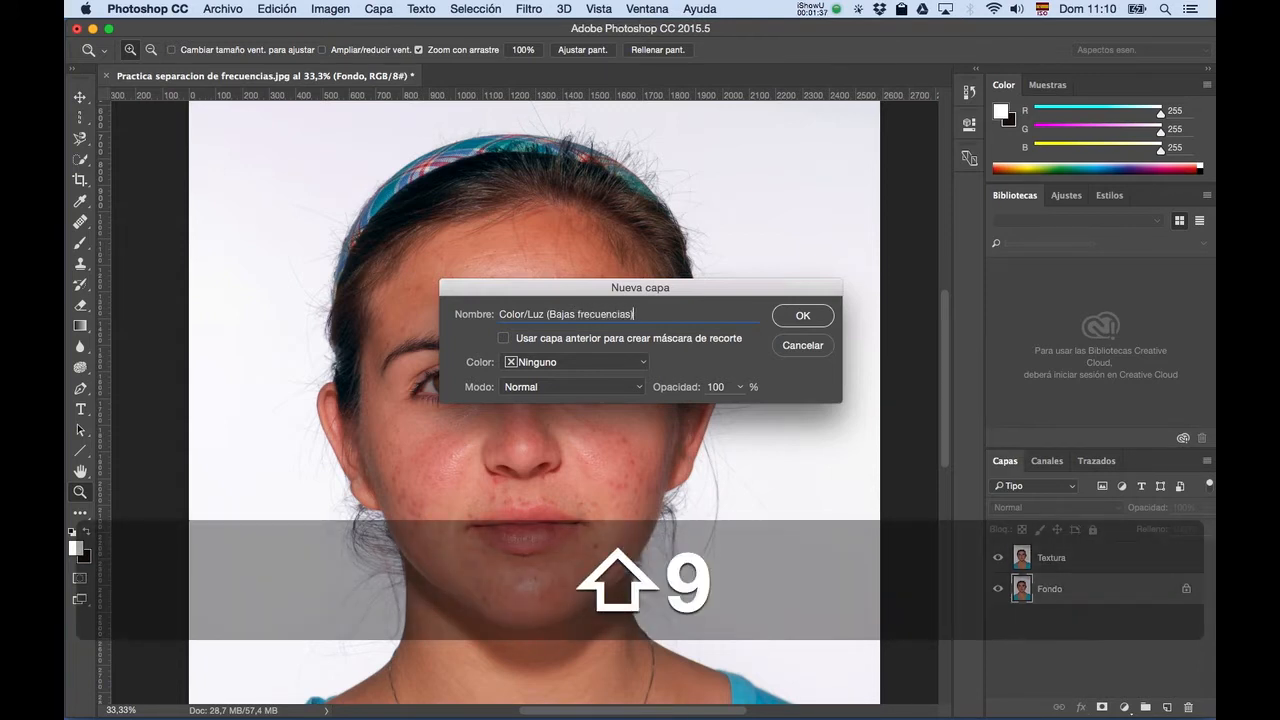
key("Return")
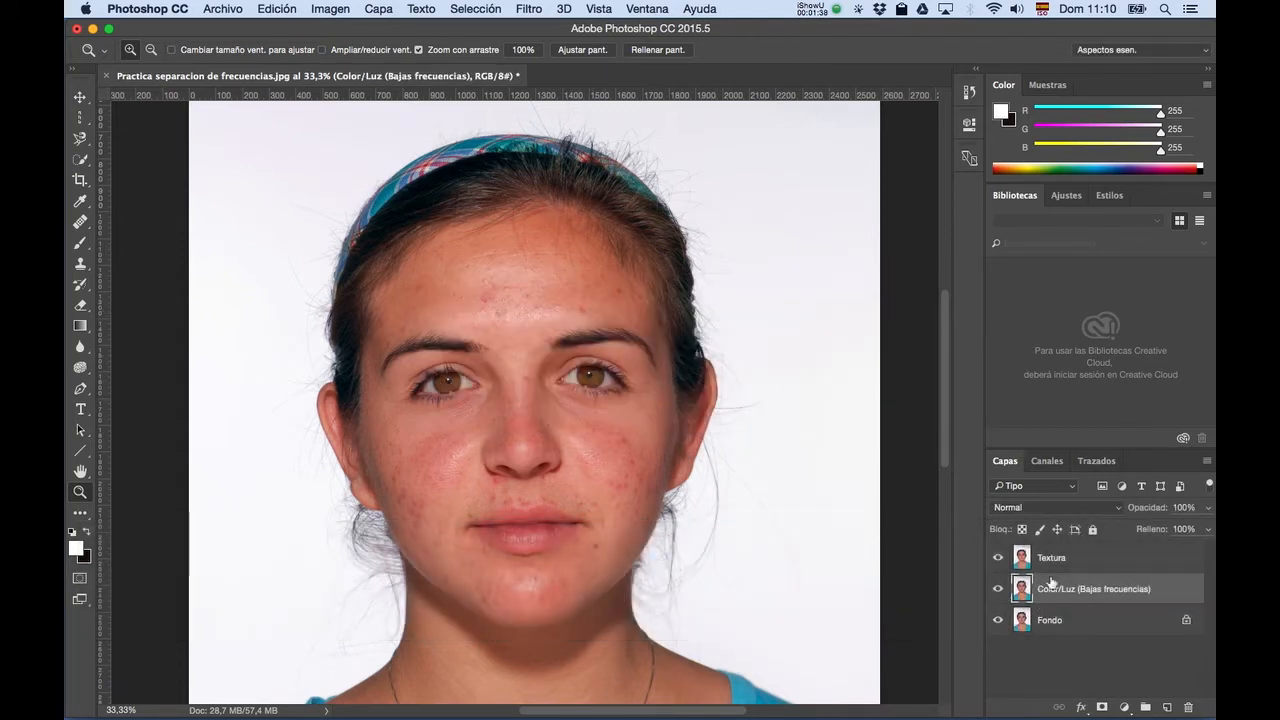
Rename the Textura layer as Textura (Altas frecuencias).
left_click(1062, 557)
double_click(1062, 557)
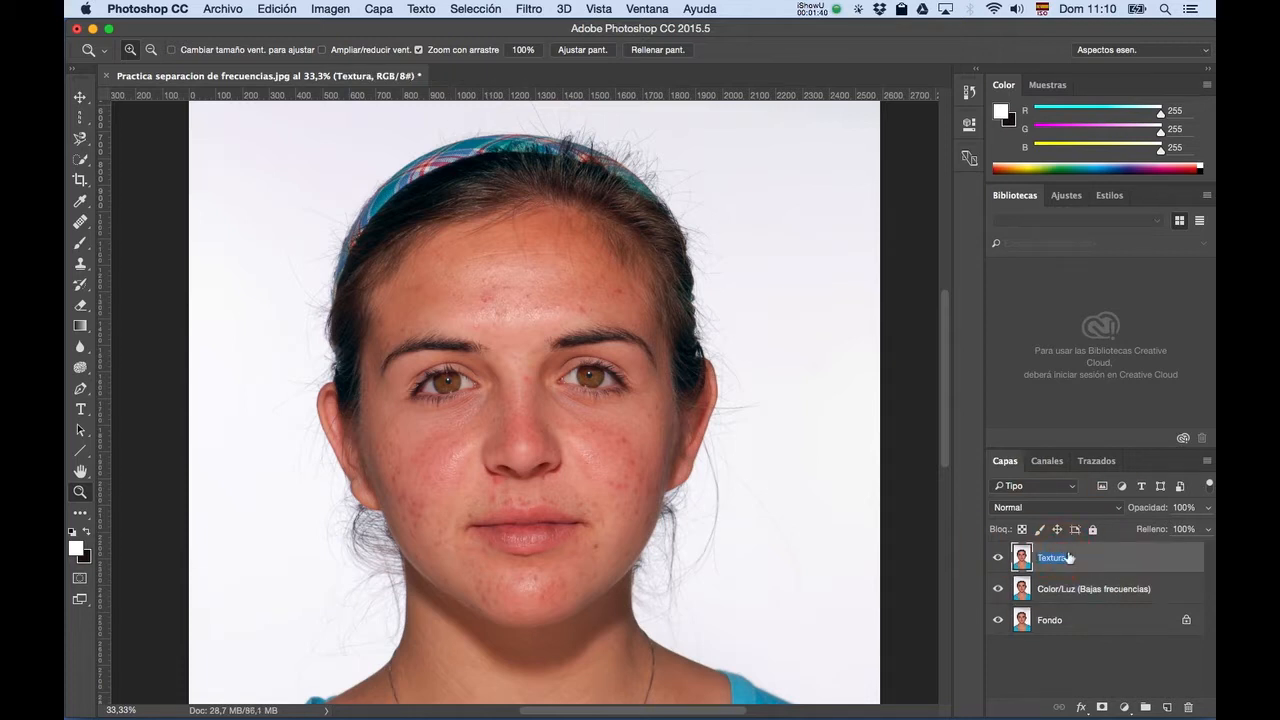
key("Right")
type("(Altas")
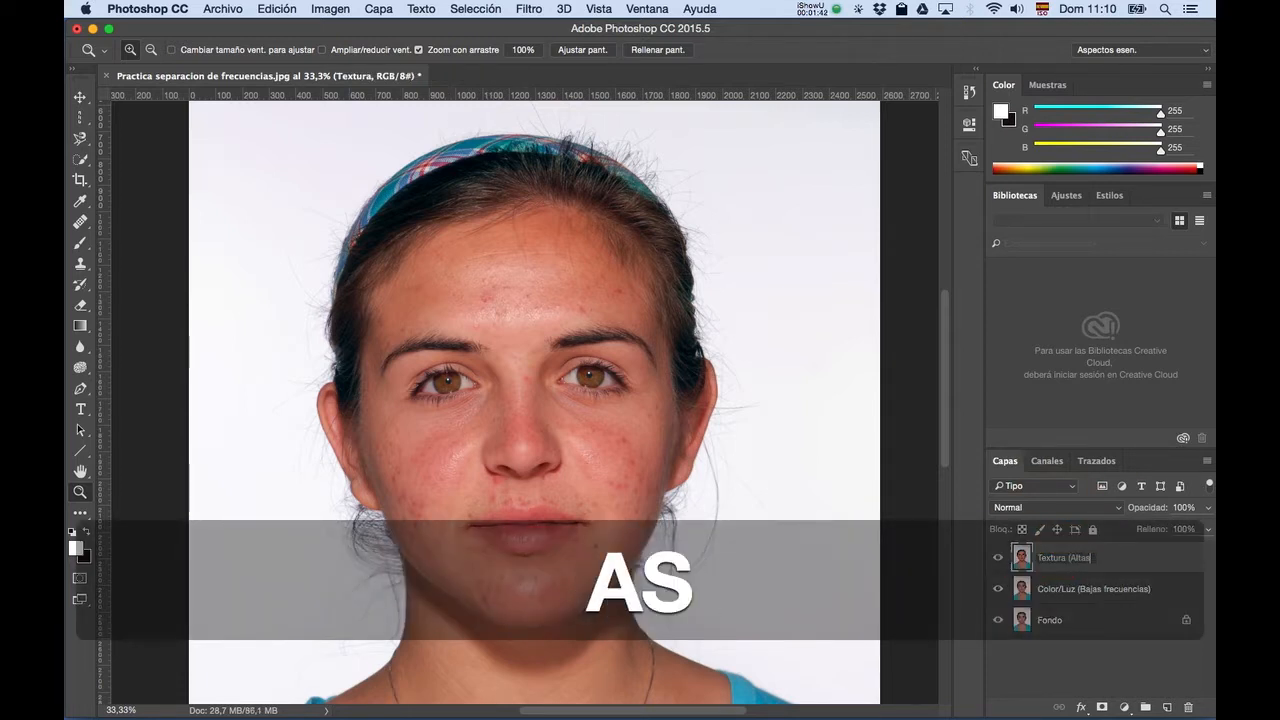
type(" frec")
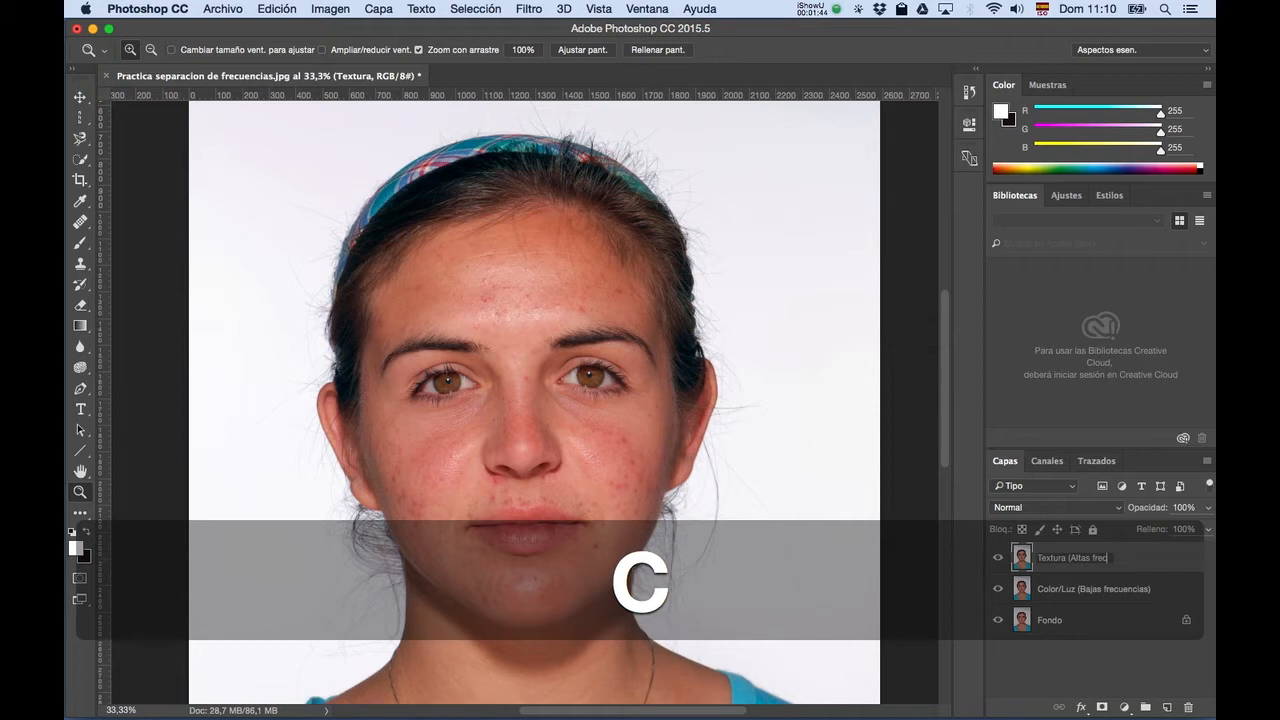
type("uencias)")
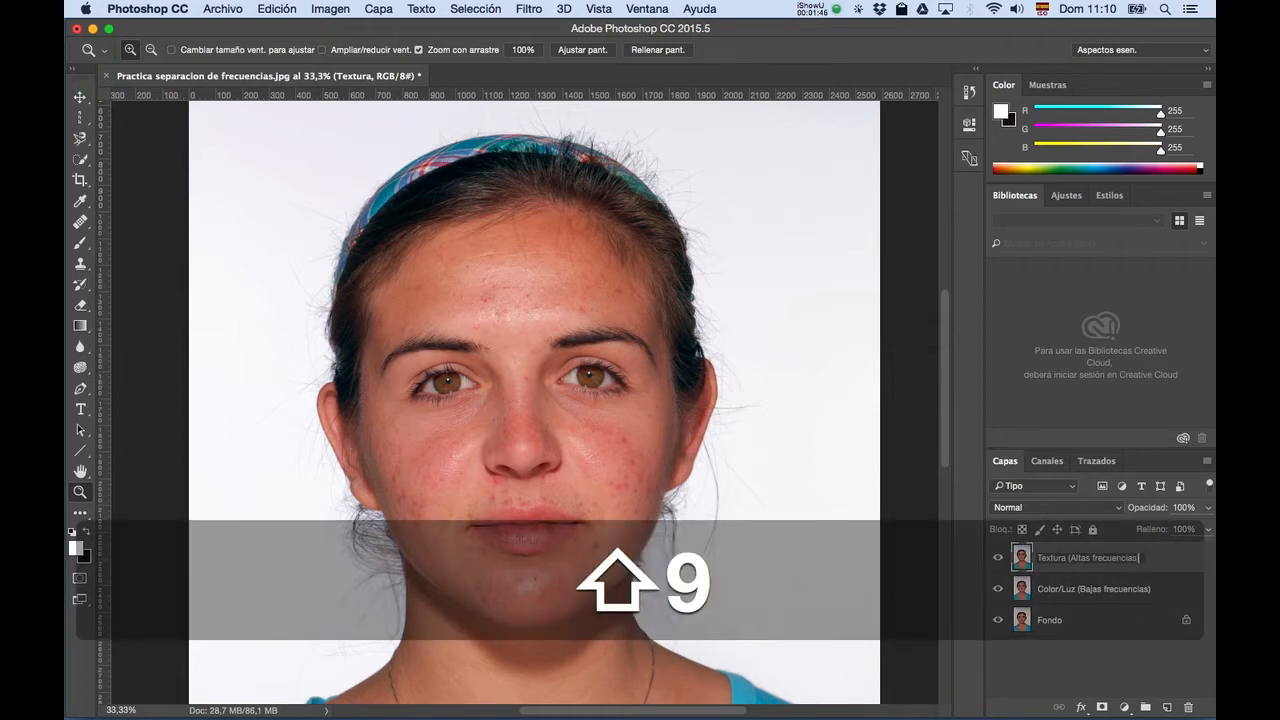
key("Return")
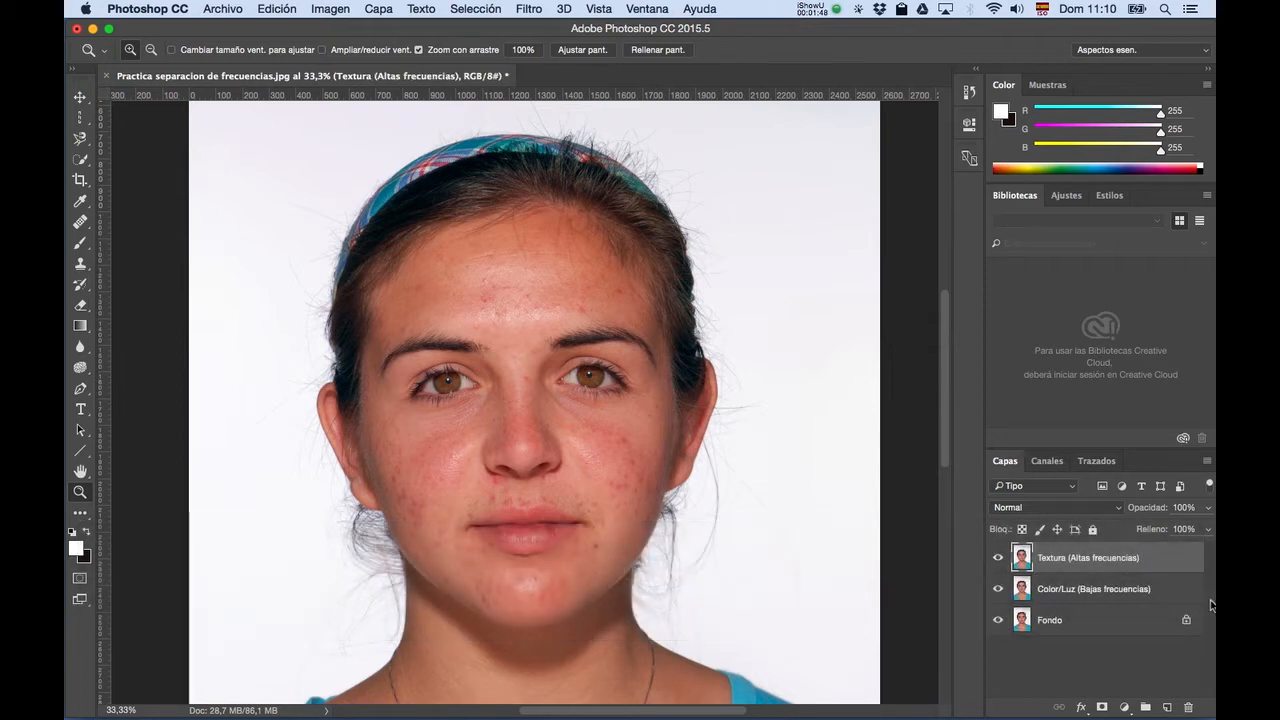
Hide the Textura (Altas frecuencias) layer and convert the Color/Luz (Bajas frecuencias) layer into a smart object.
left_click(1172, 594)
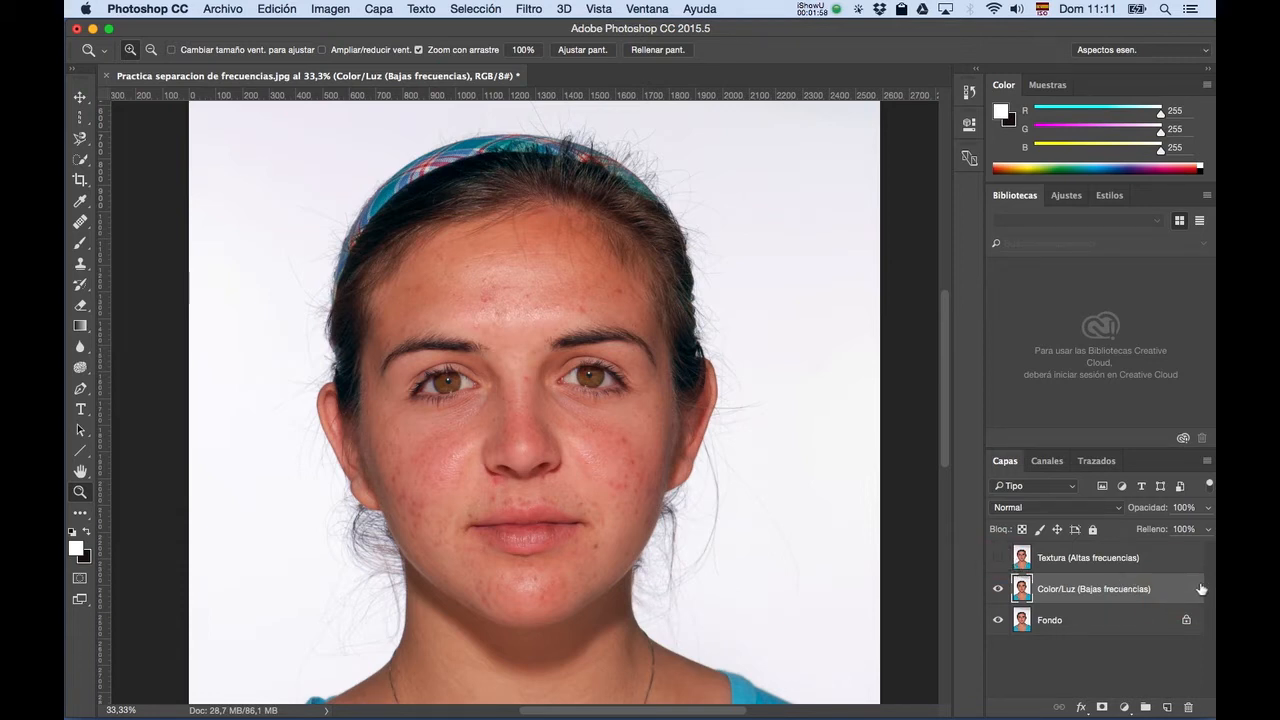
left_click(532, 10)
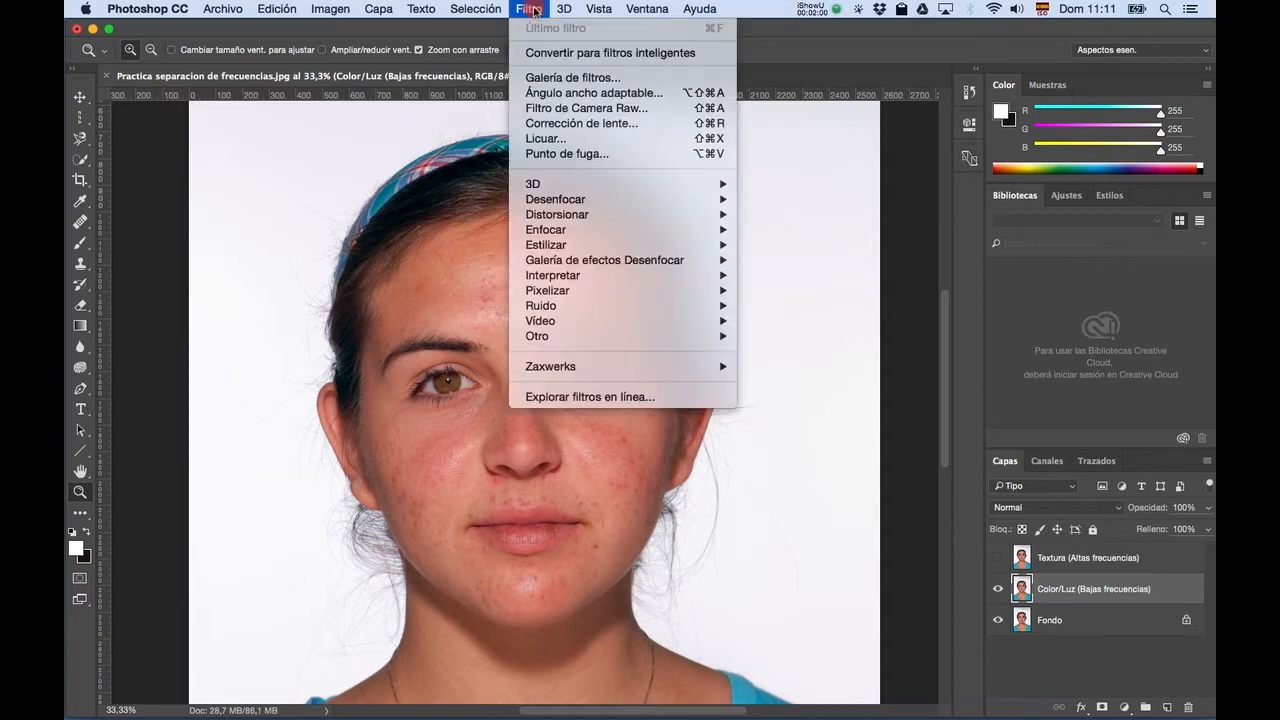
left_click(533, 8)
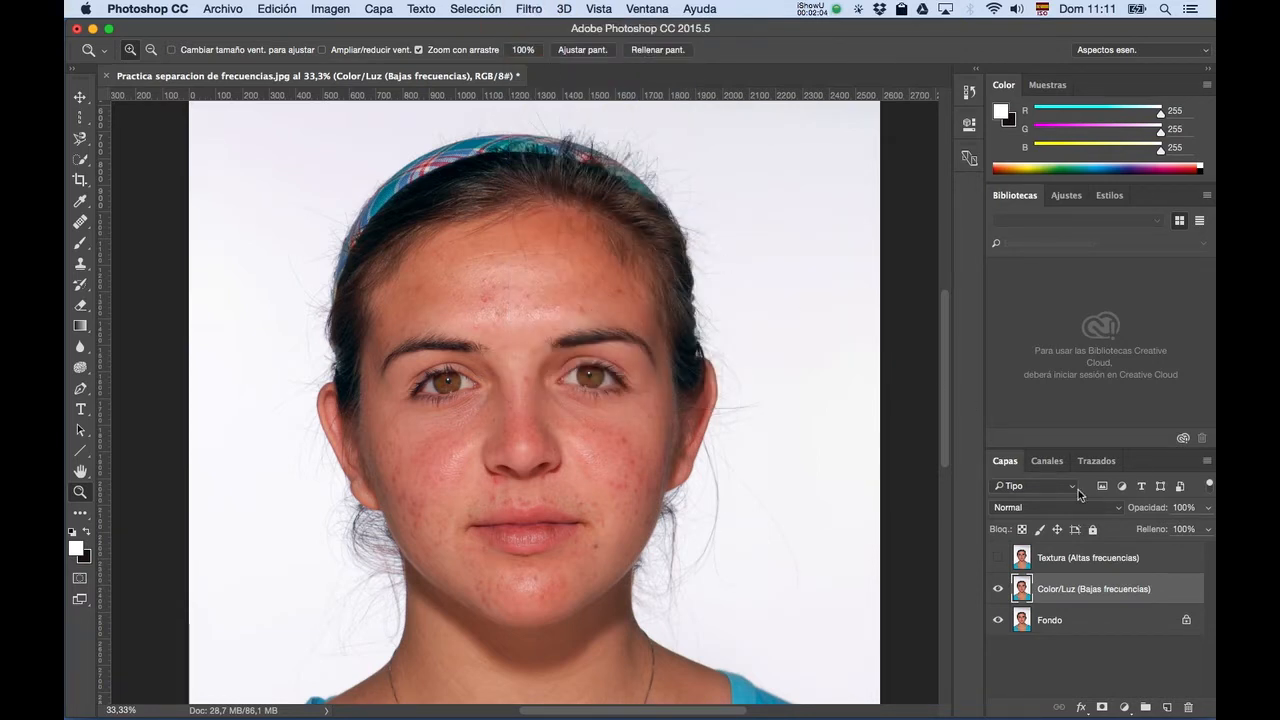
right_click(1175, 596)
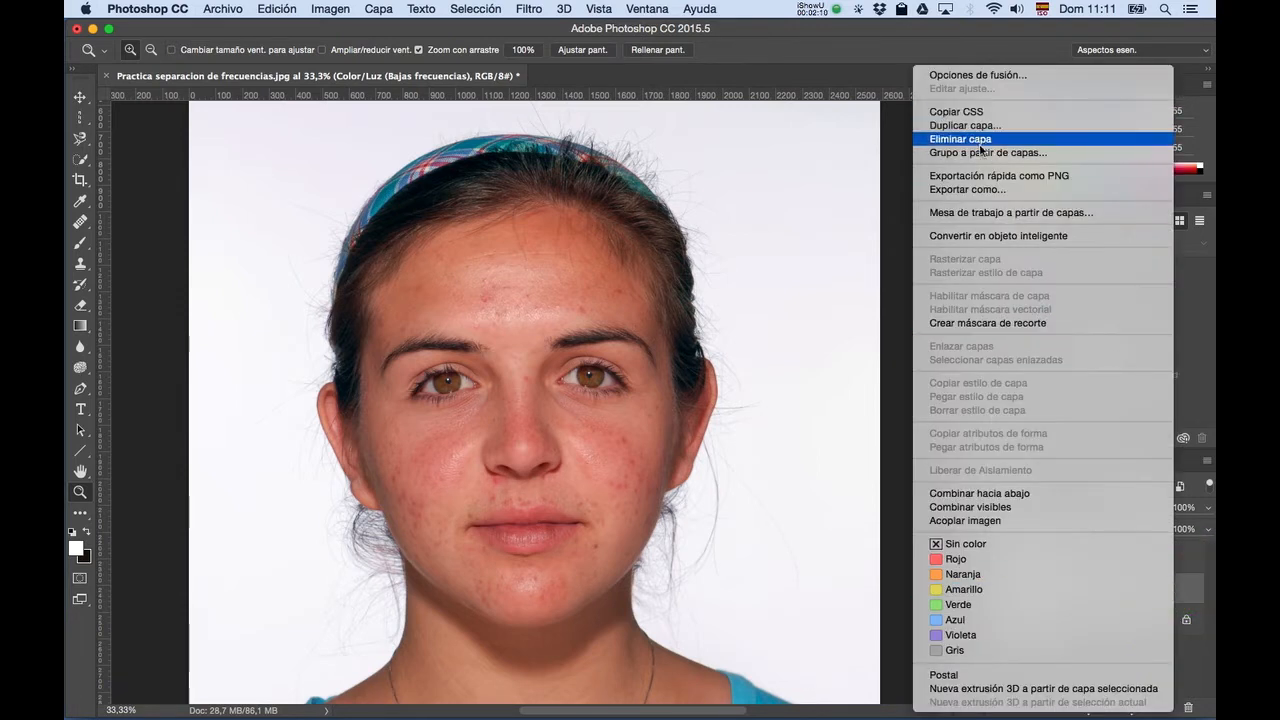
left_click(987, 237)
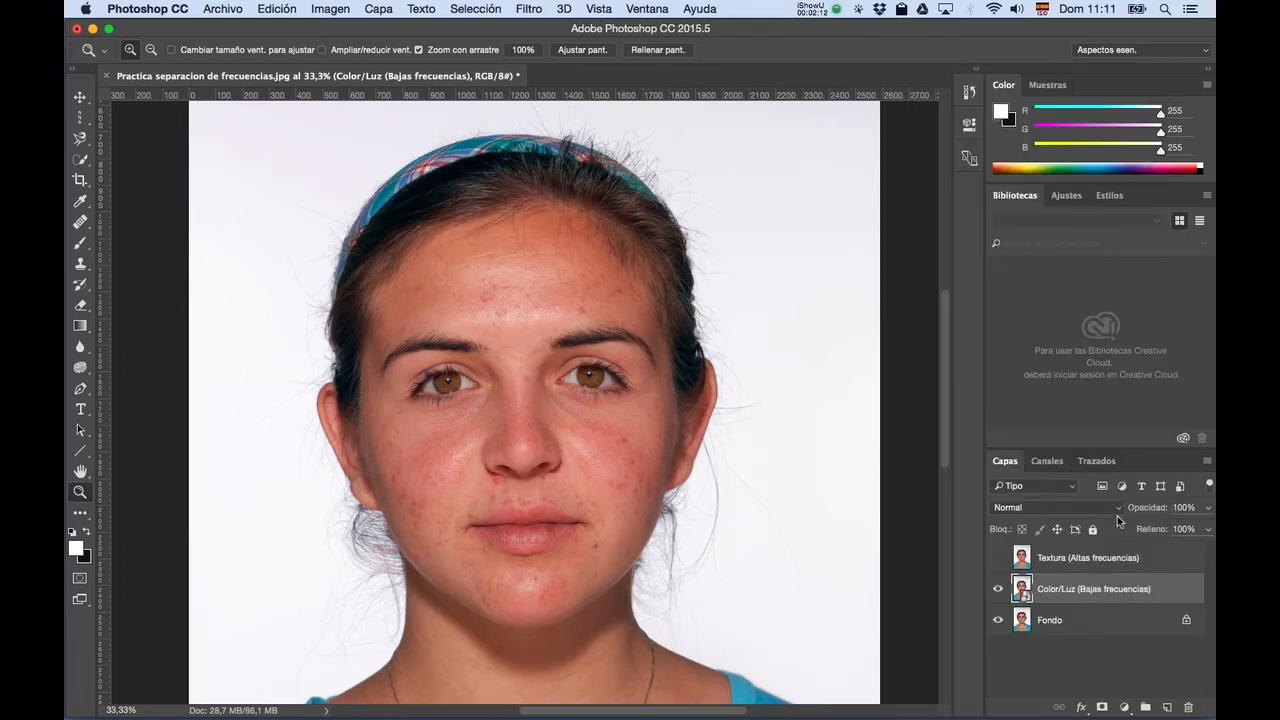
key("super")
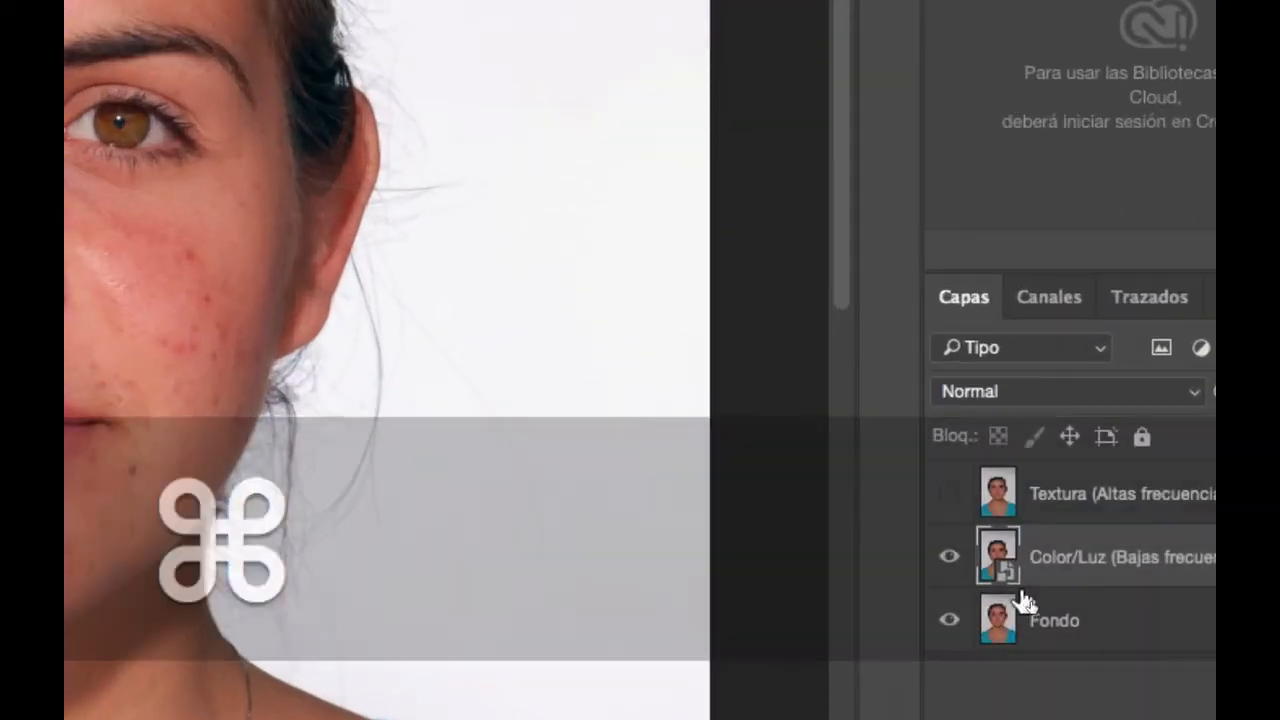
key("super")
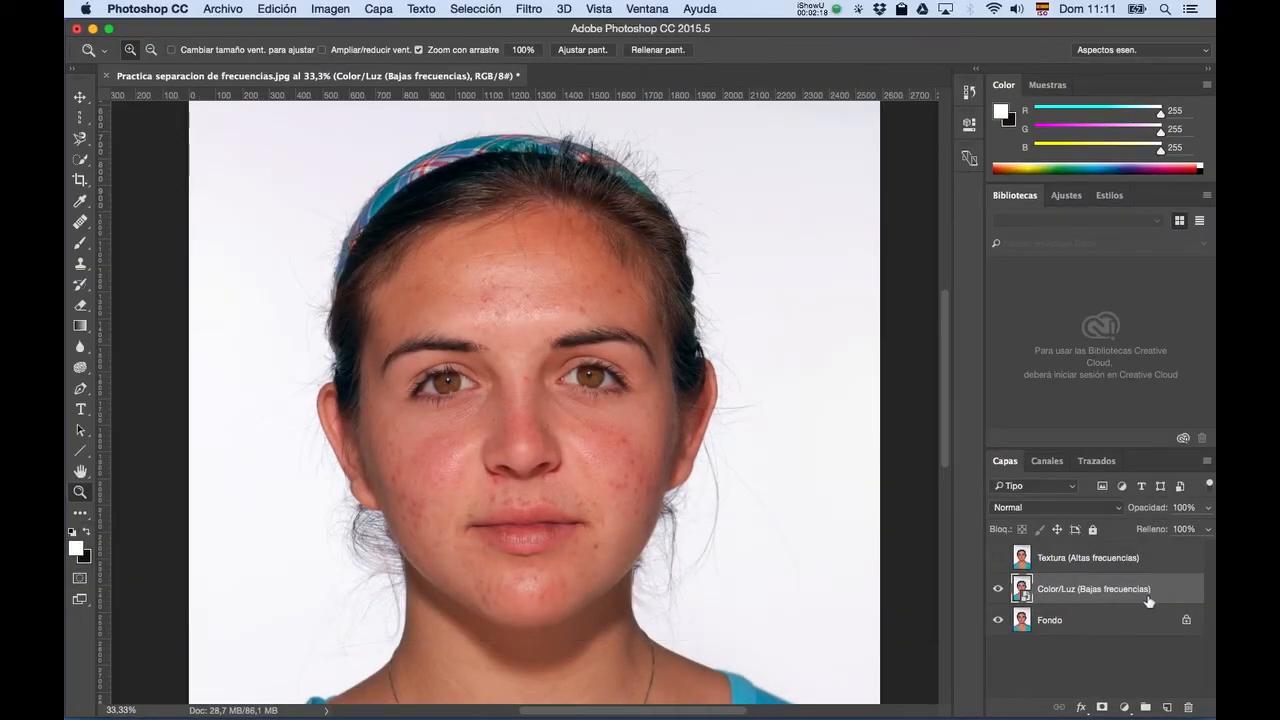
Start a Gaussian blur (Desenfoque gaussiano) on the Color/Luz layer and raise its radius stepwise from 1 to 6 pixels.
left_click(527, 9)
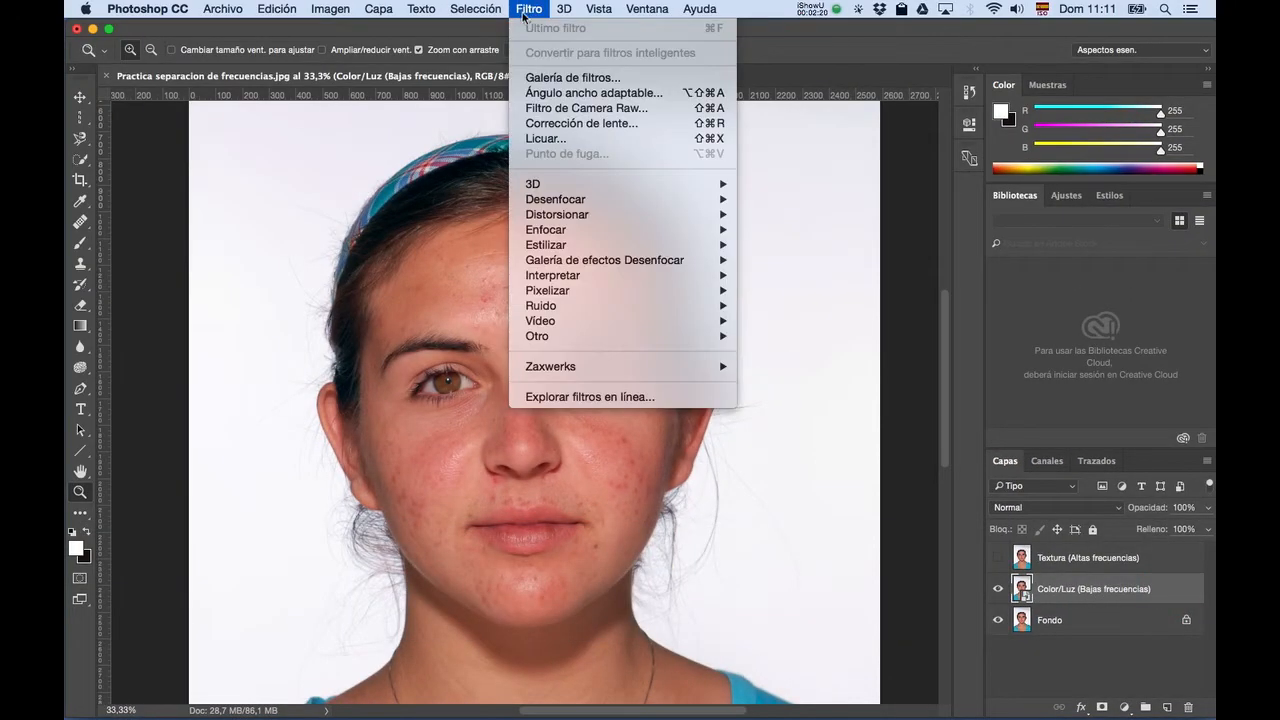
mouse_move(604, 203)
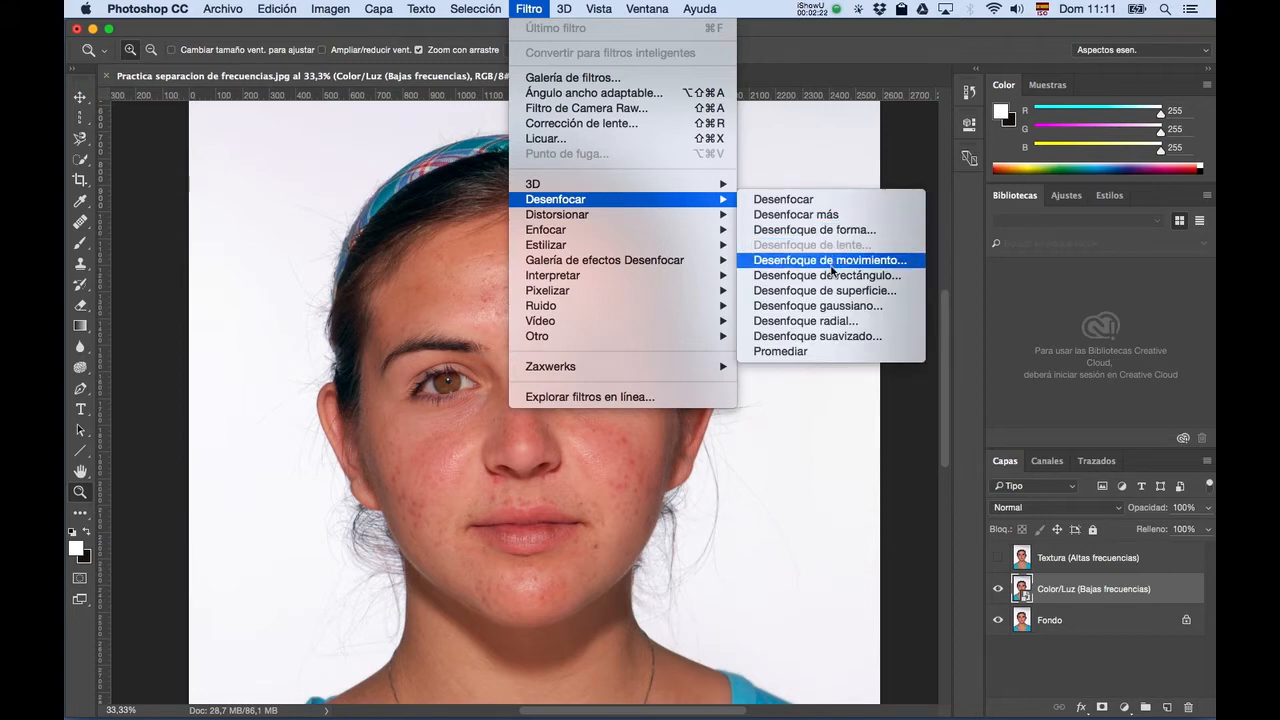
left_click(822, 305)
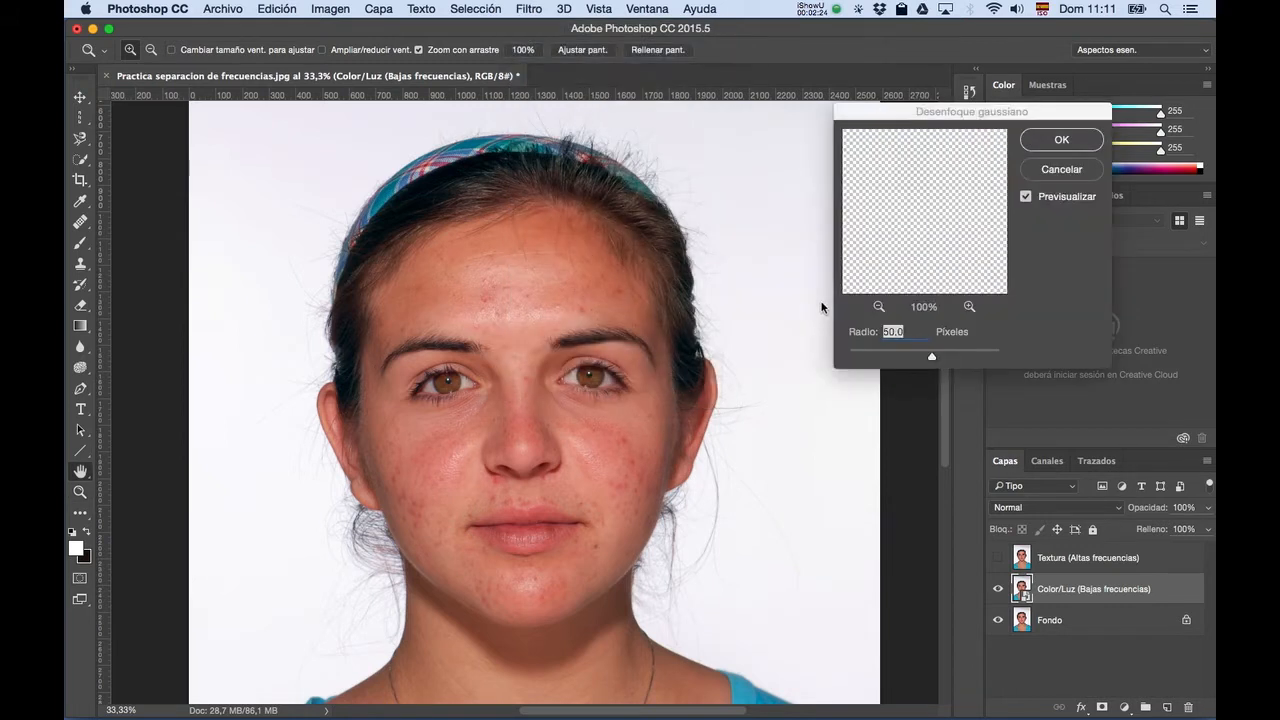
left_click_drag(931, 112, 797, 110)
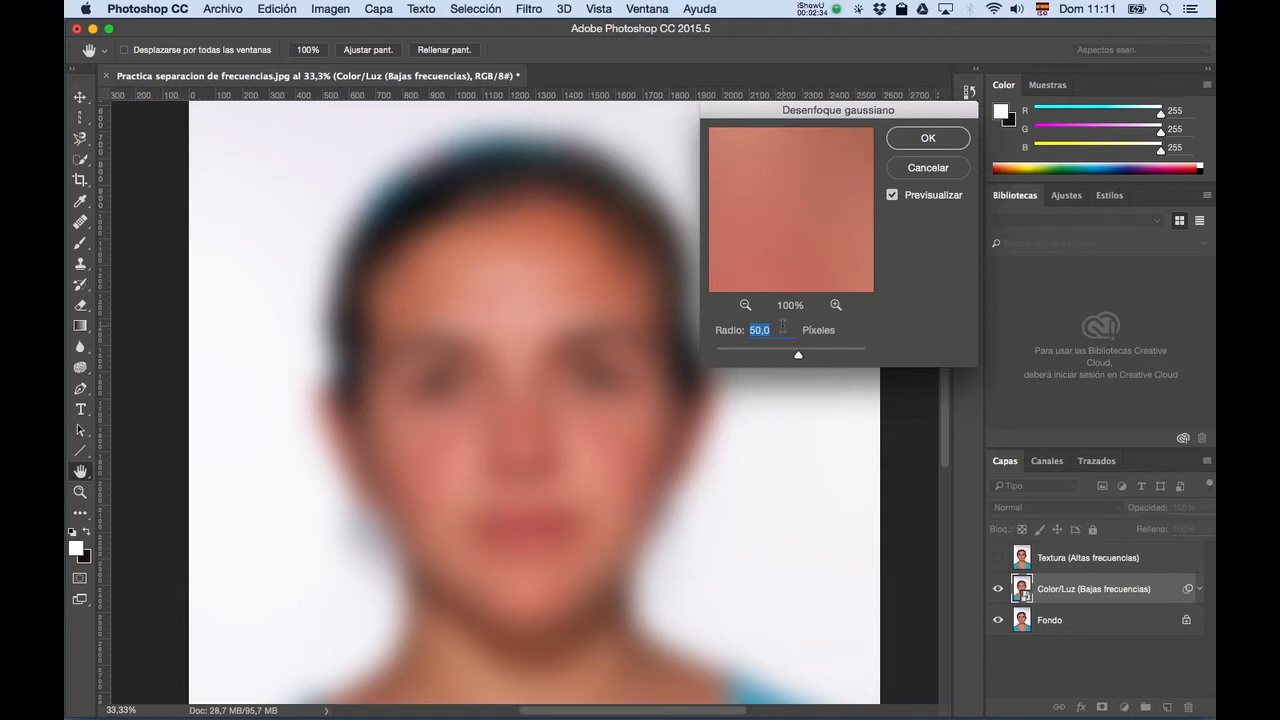
type("1")
key("Up")
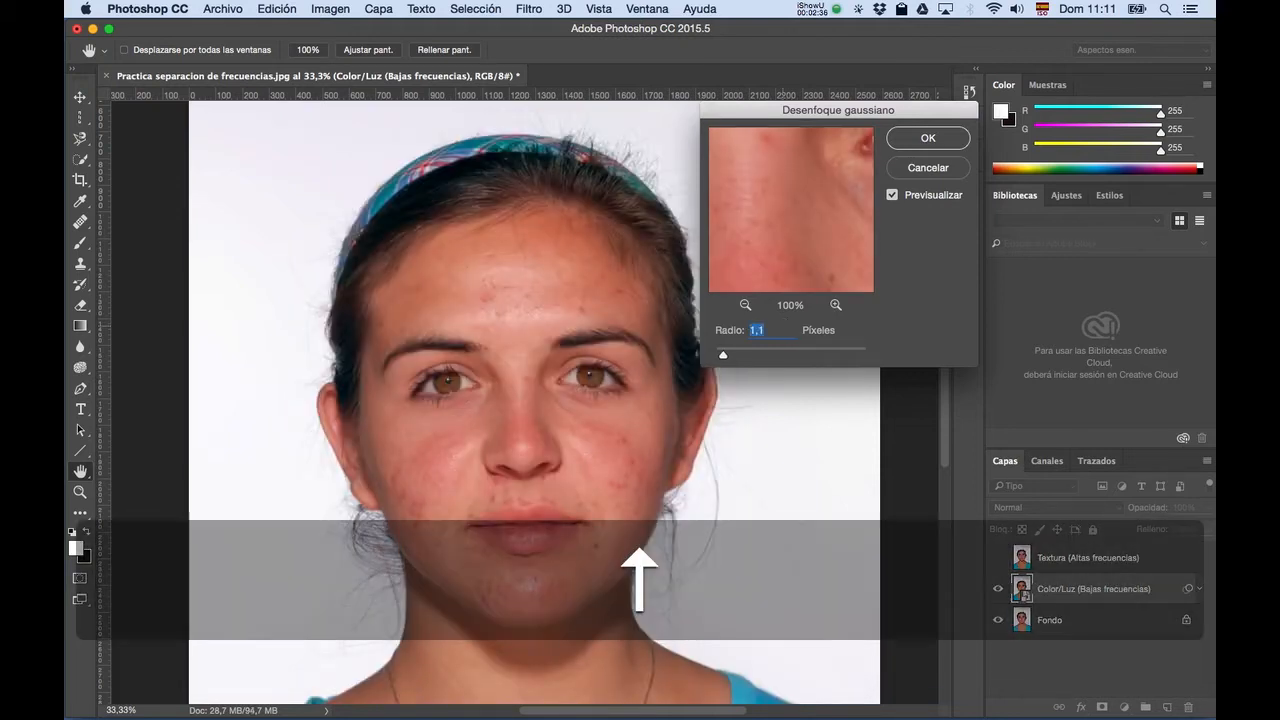
key("Up")
key("shift+Up")
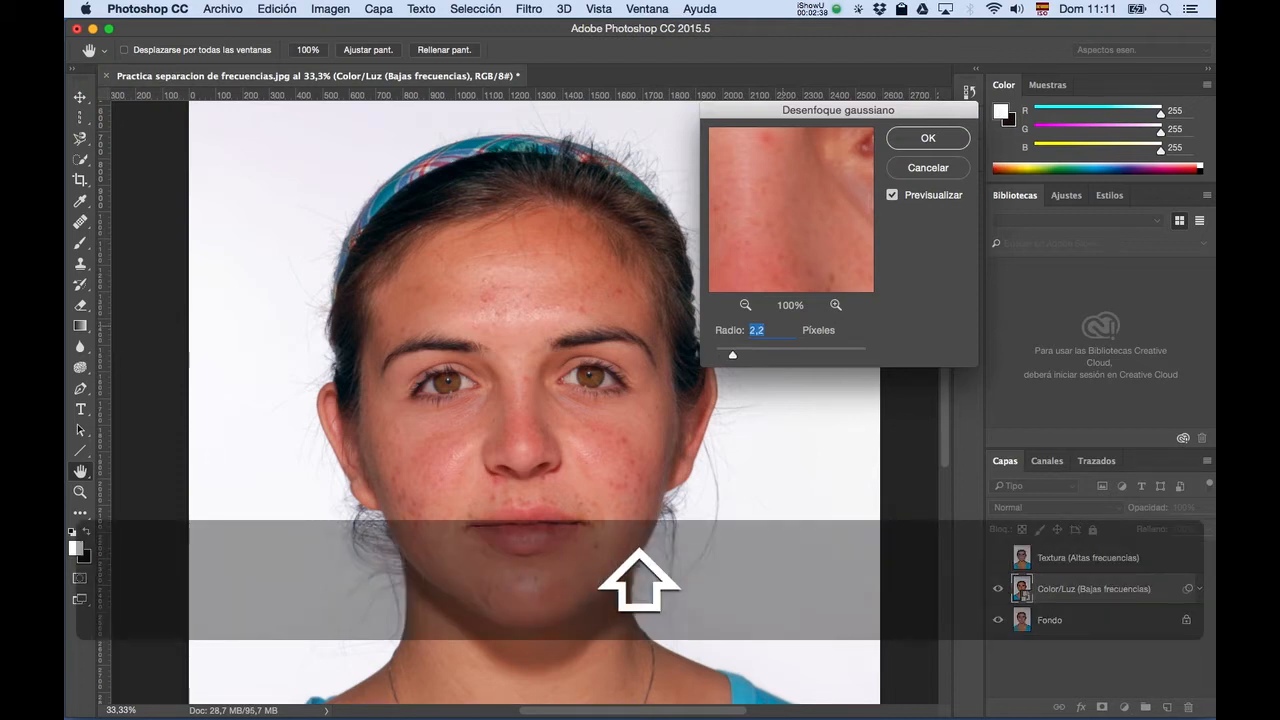
type("3")
key("shift+Up")
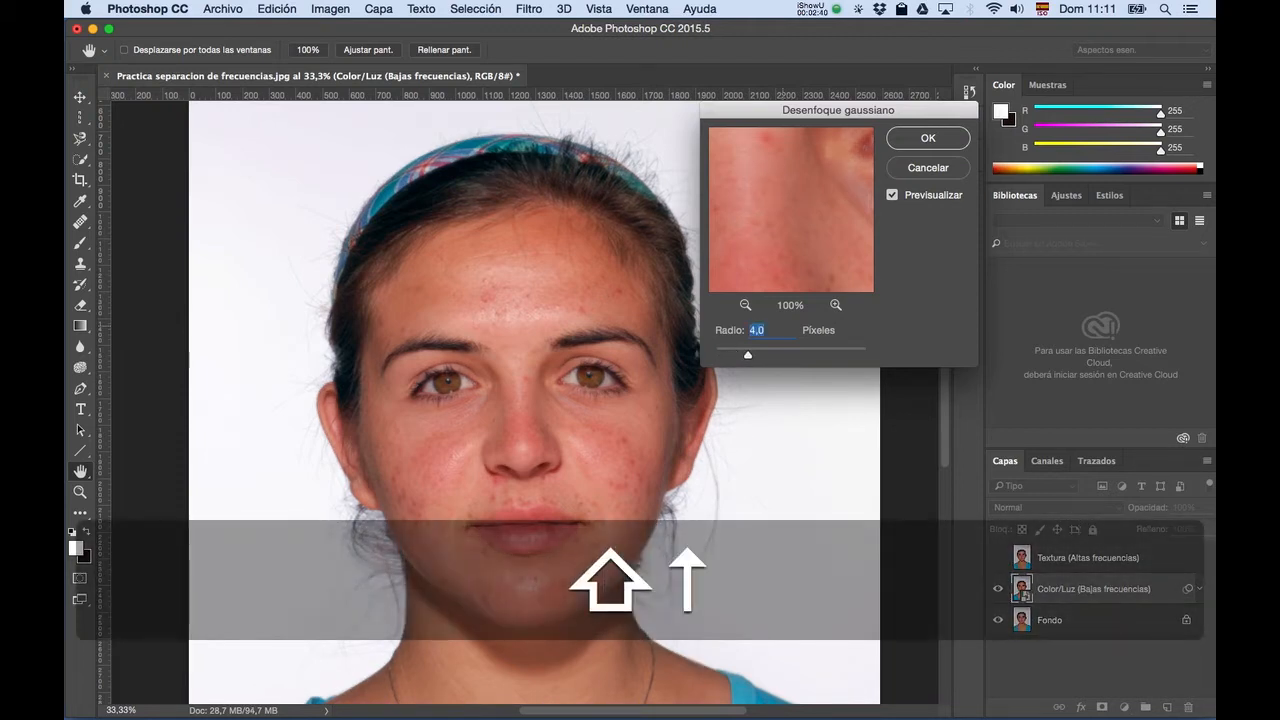
key("shift+Up")
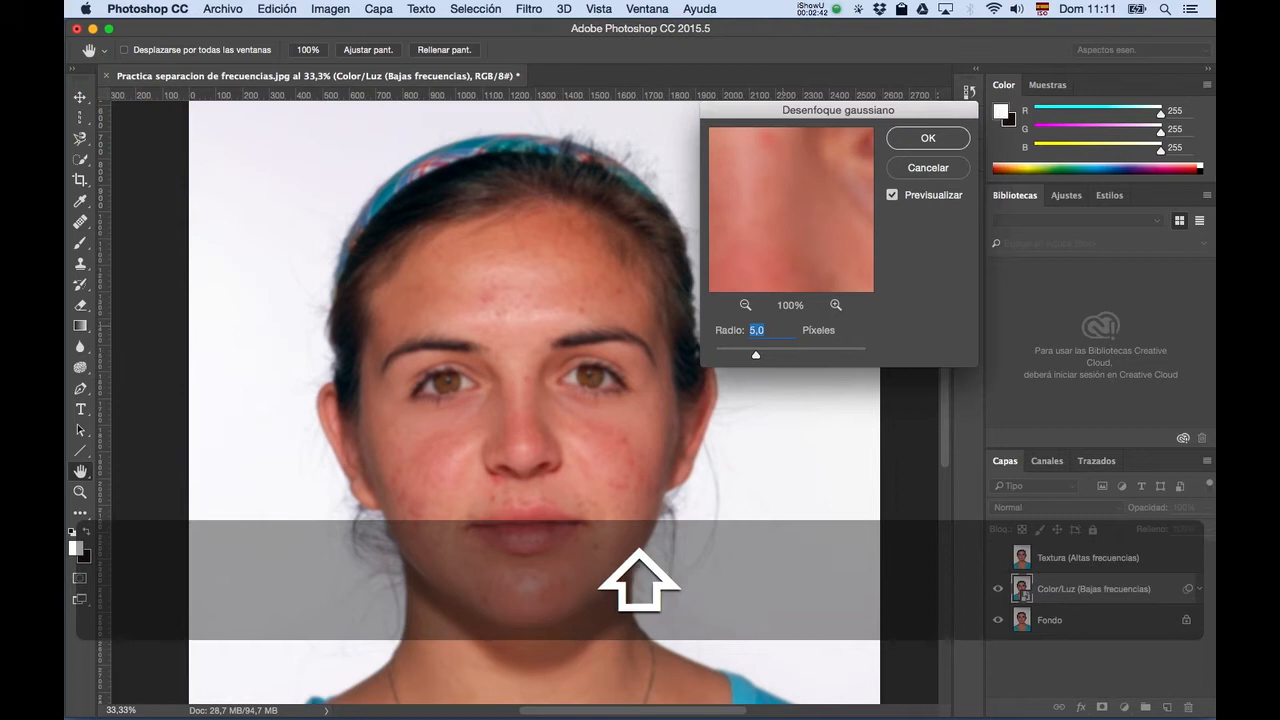
key("shift+Up")
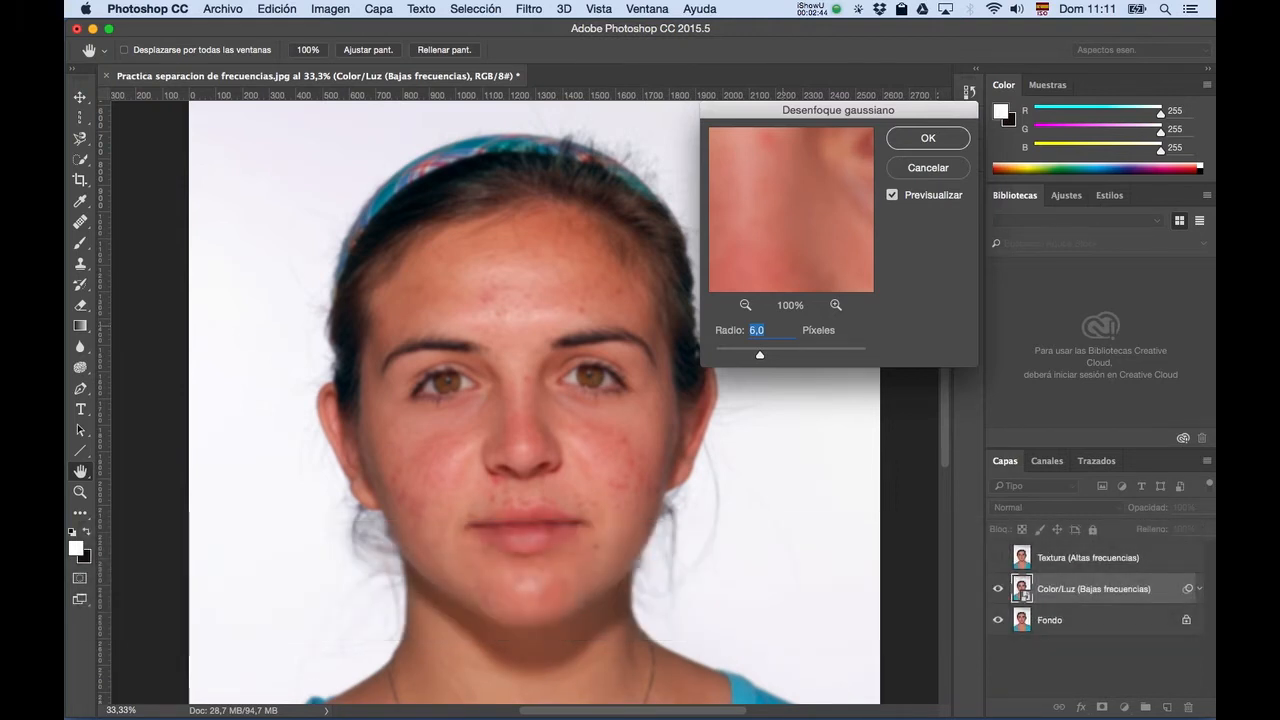
Compare neighbouring blur radii on the portrait, then apply the Gaussian blur with a radius of 7 pixels.
key("shift+Up")
key("shift+Down")
key("shift+Down")
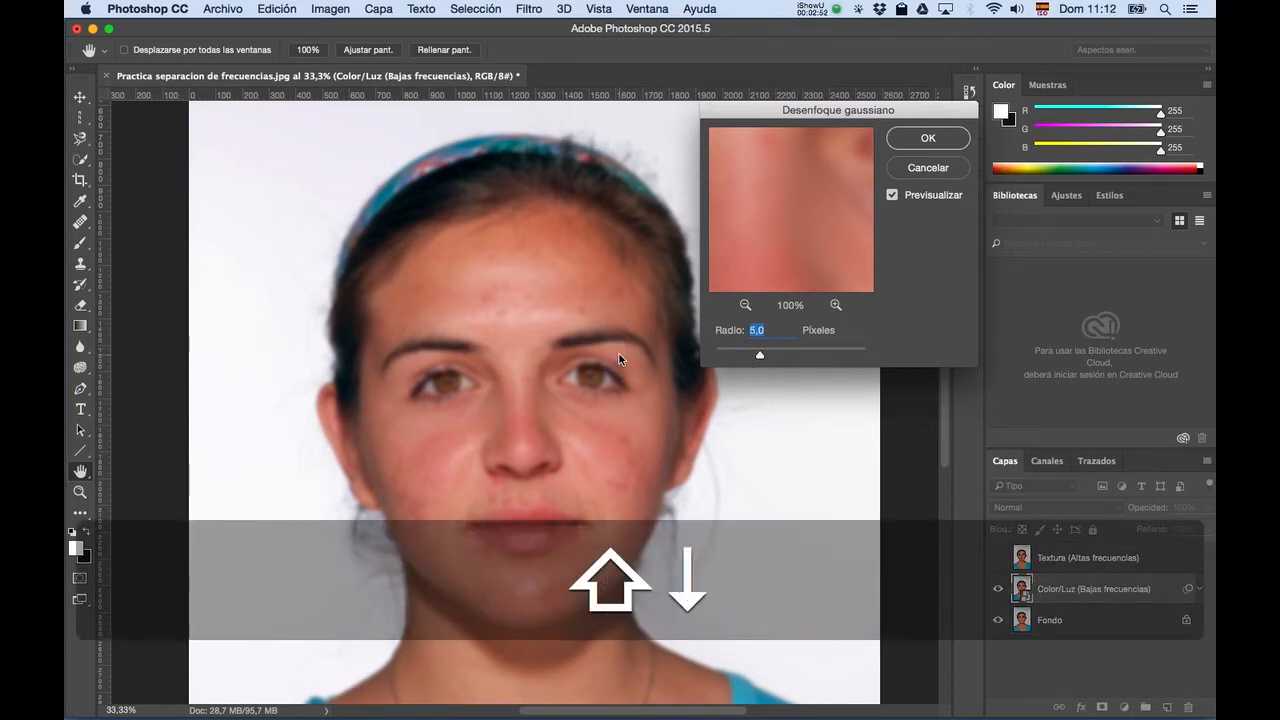
key("shift+Up")
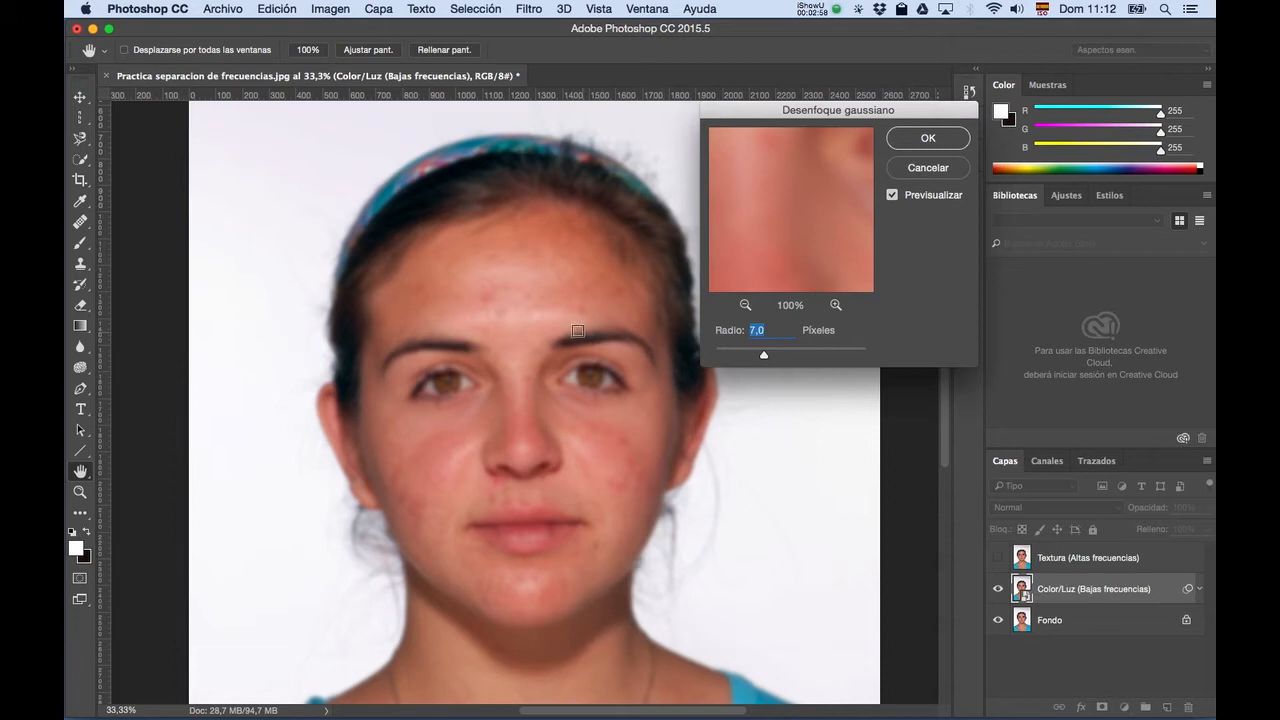
key("shift+Up")
key("shift+Down")
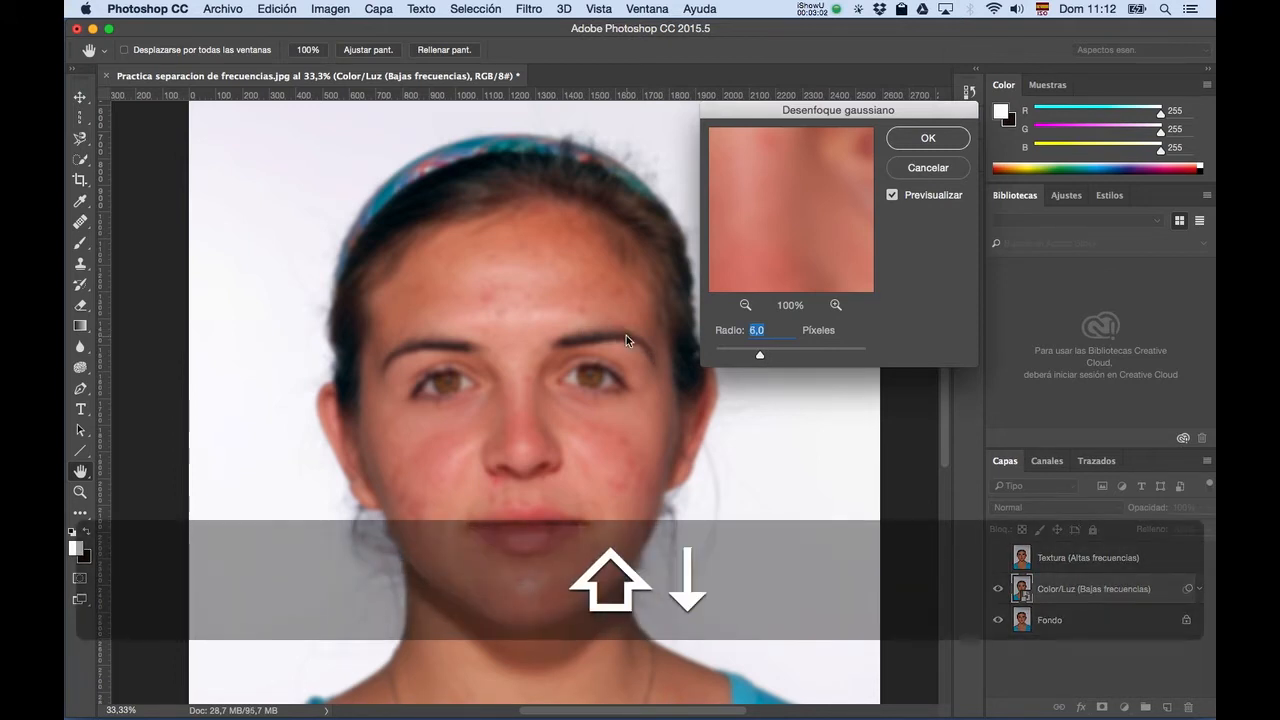
key("shift+Down")
key("shift+Up")
key("shift+Up")
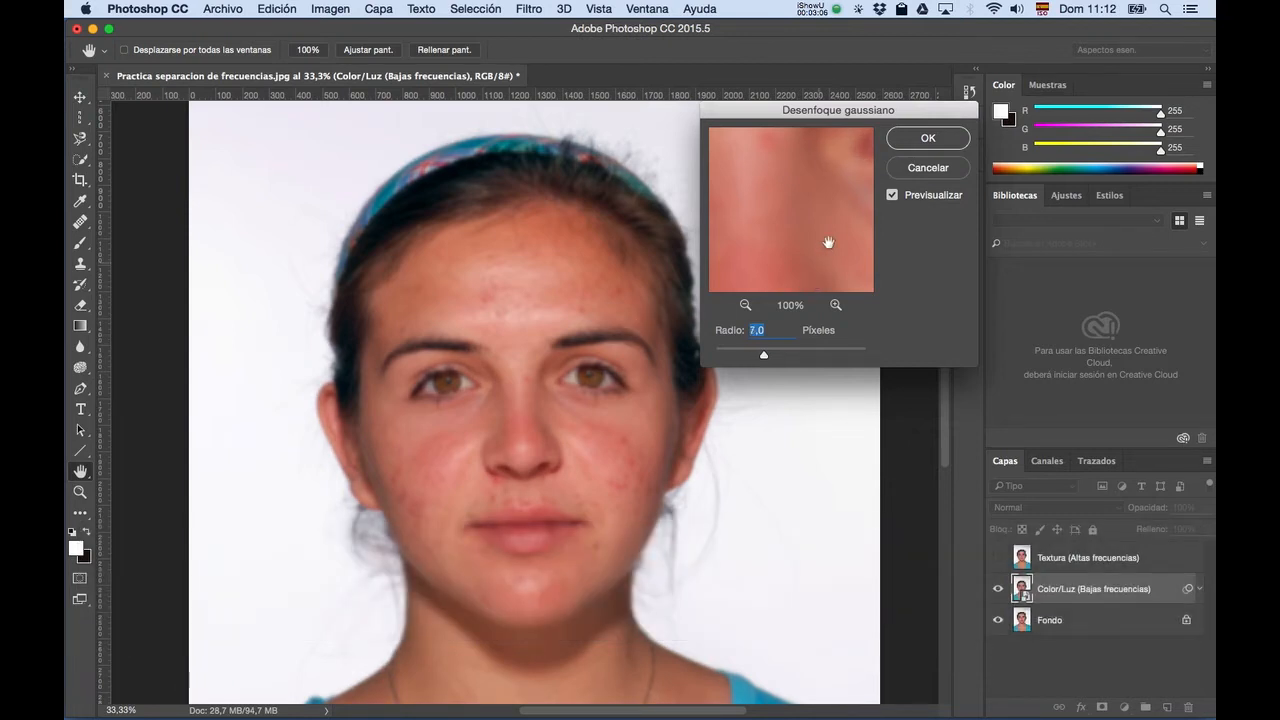
left_click(926, 140)
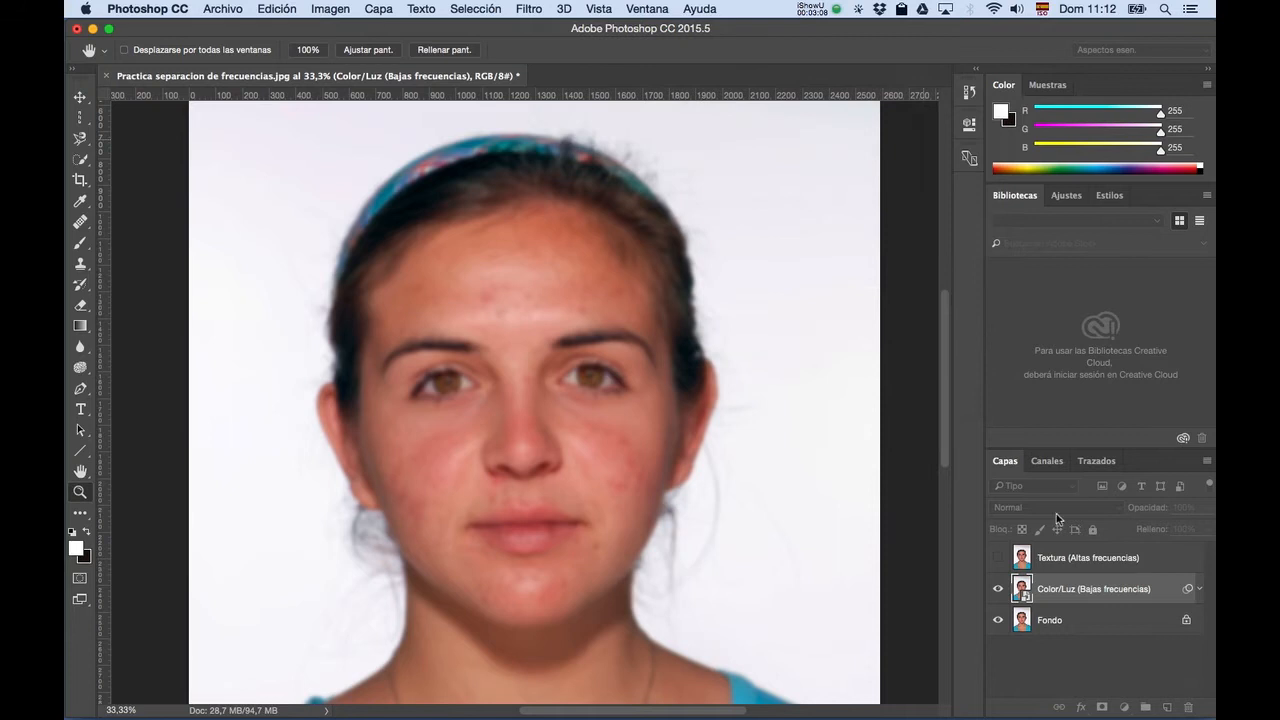
Collapse the smart filter list of the Color/Luz layer, then show and select the Textura (Altas frecuencias) layer.
key("z")
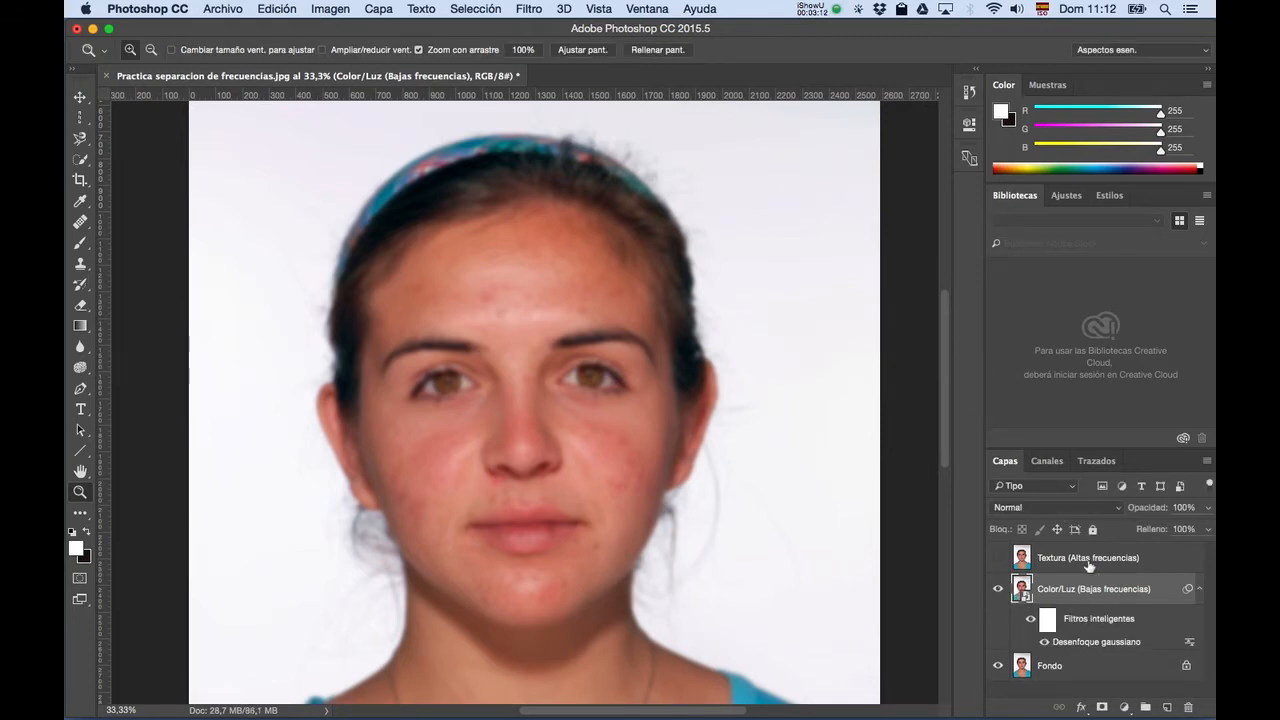
left_click(1198, 592)
left_click(997, 559)
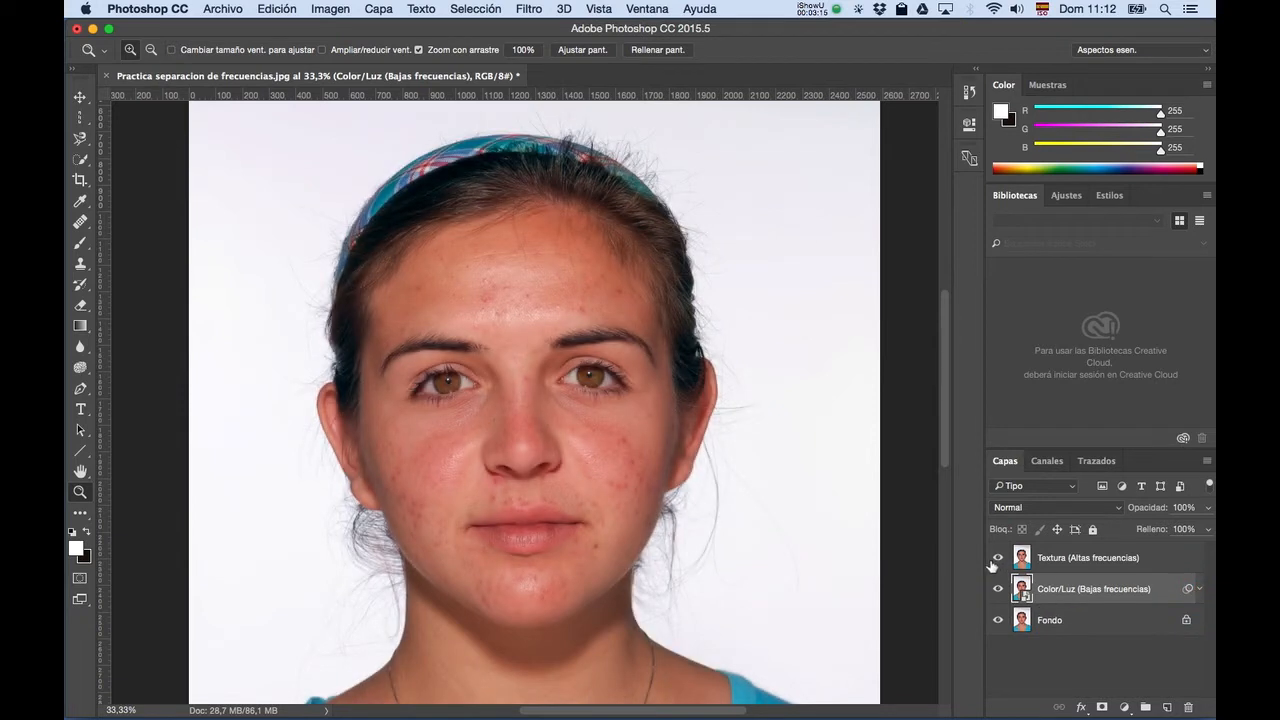
left_click(1157, 563)
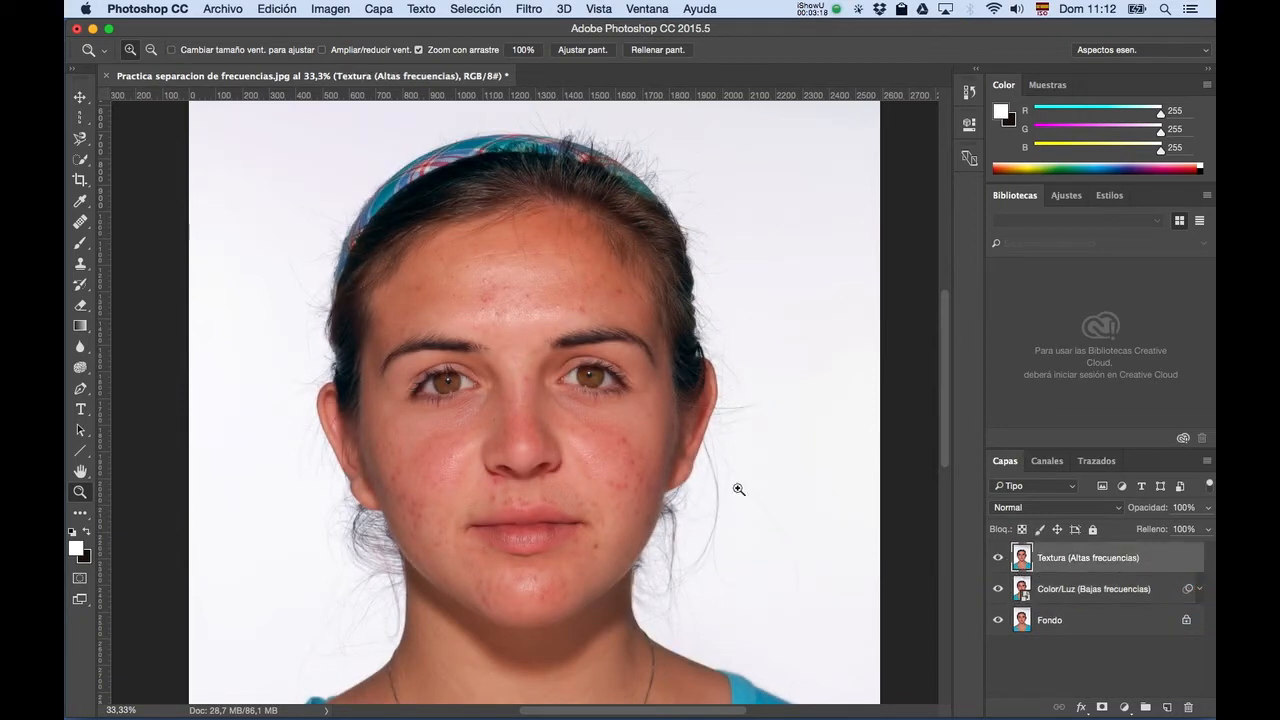
Start Apply Image (Aplicar imagen) on the Textura layer with Color/Luz (Bajas frecuencias) as the source layer.
left_click(331, 9)
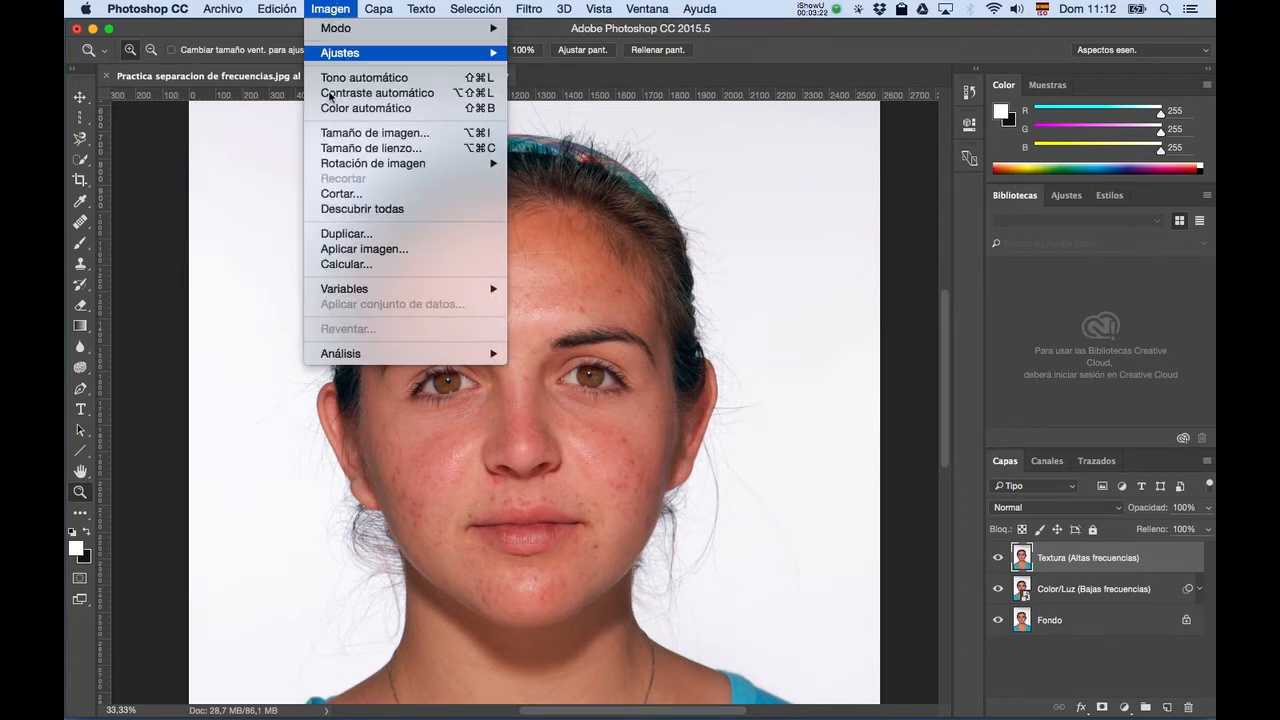
left_click(358, 256)
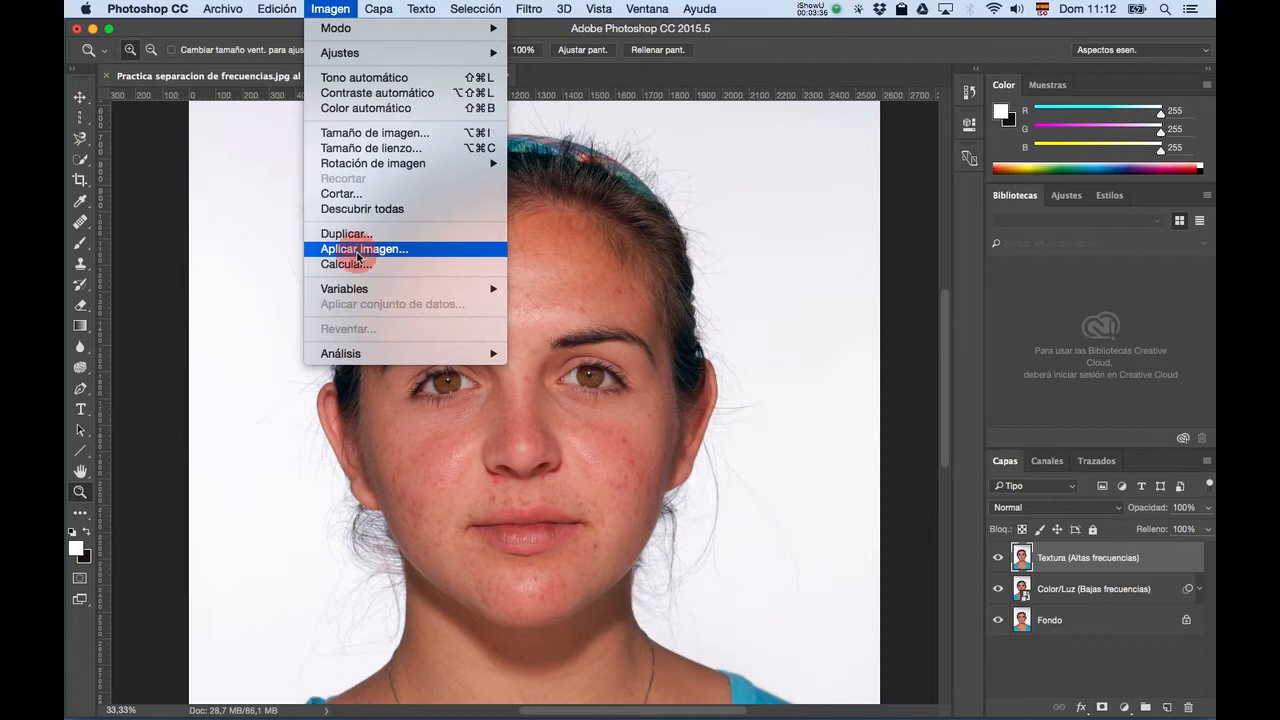
key("super")
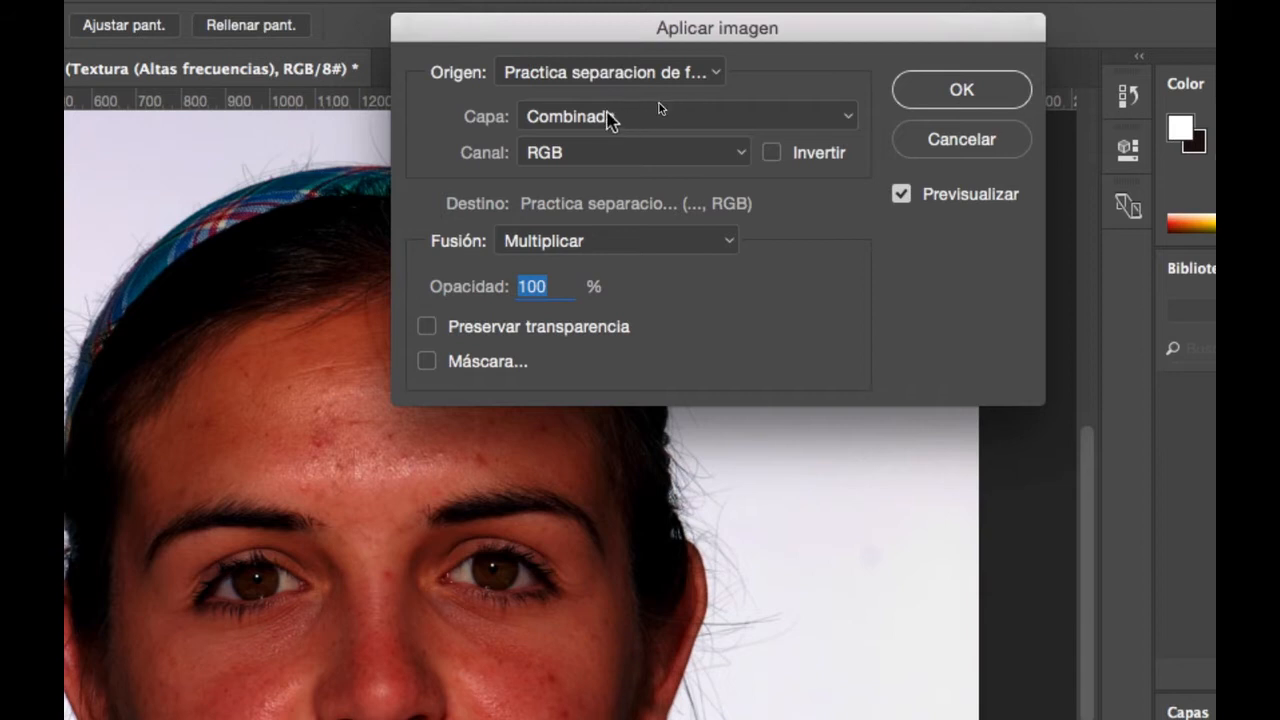
key("super")
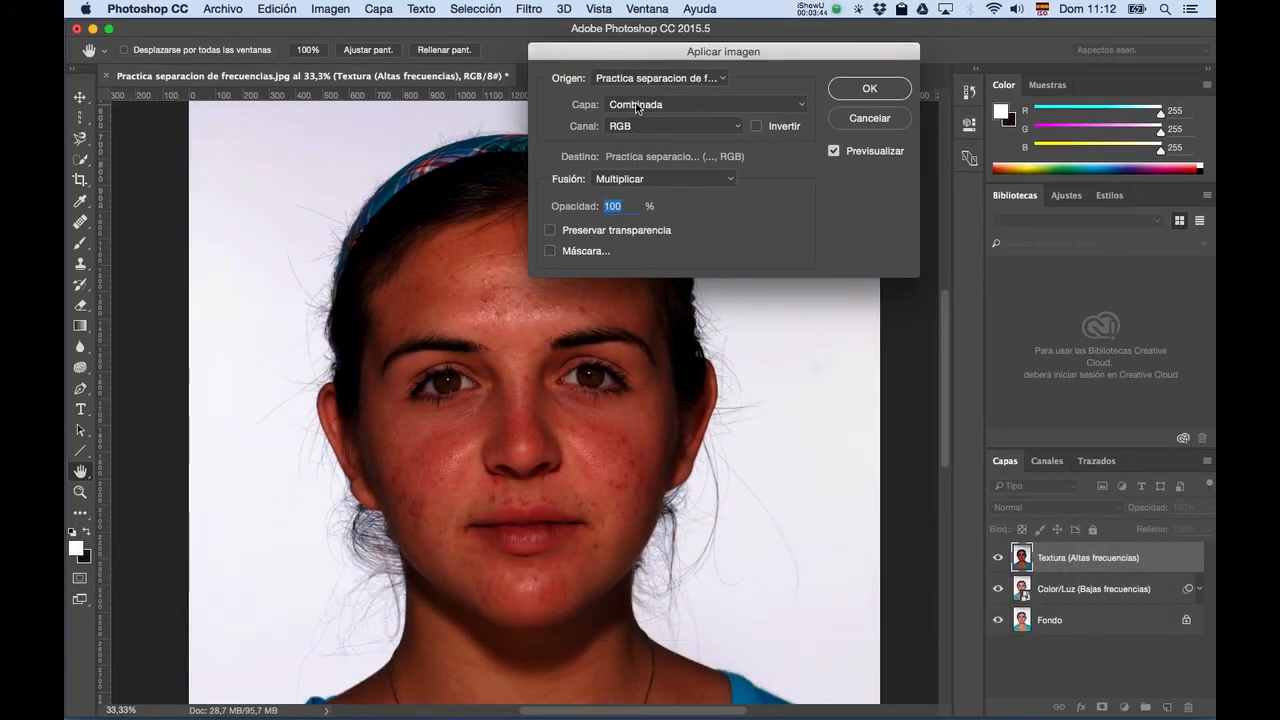
left_click(637, 105)
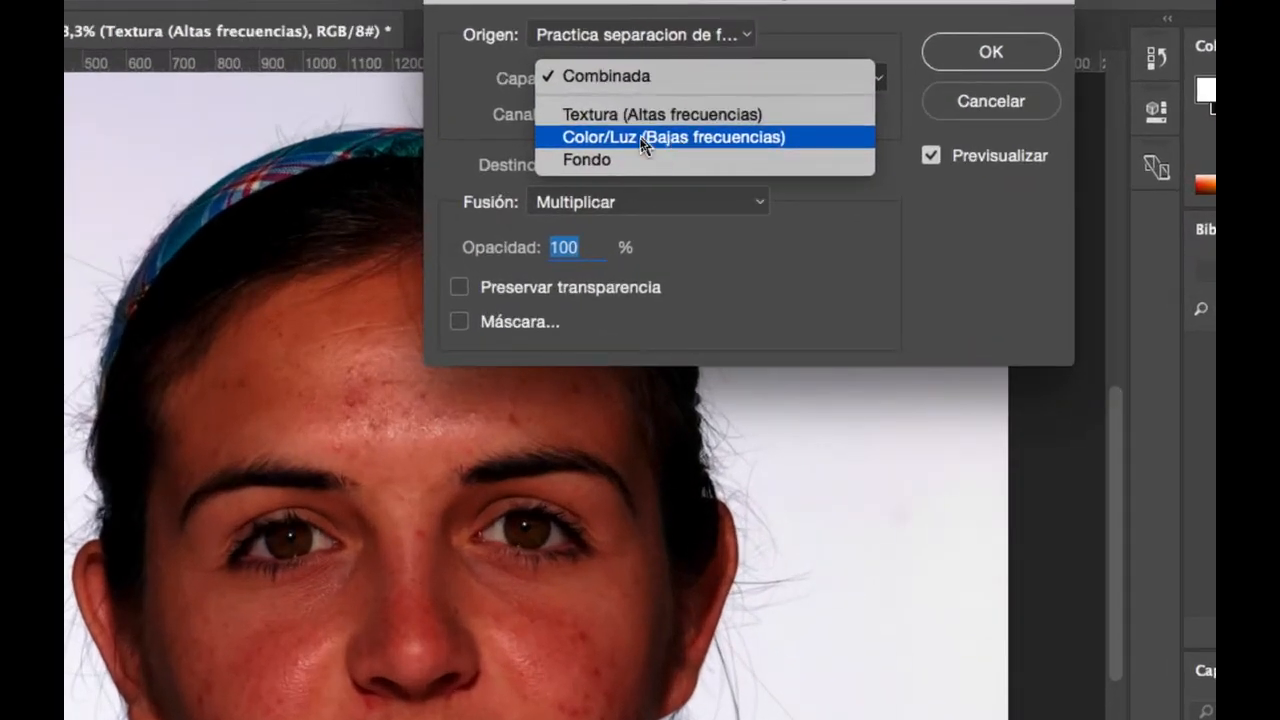
left_click(642, 140)
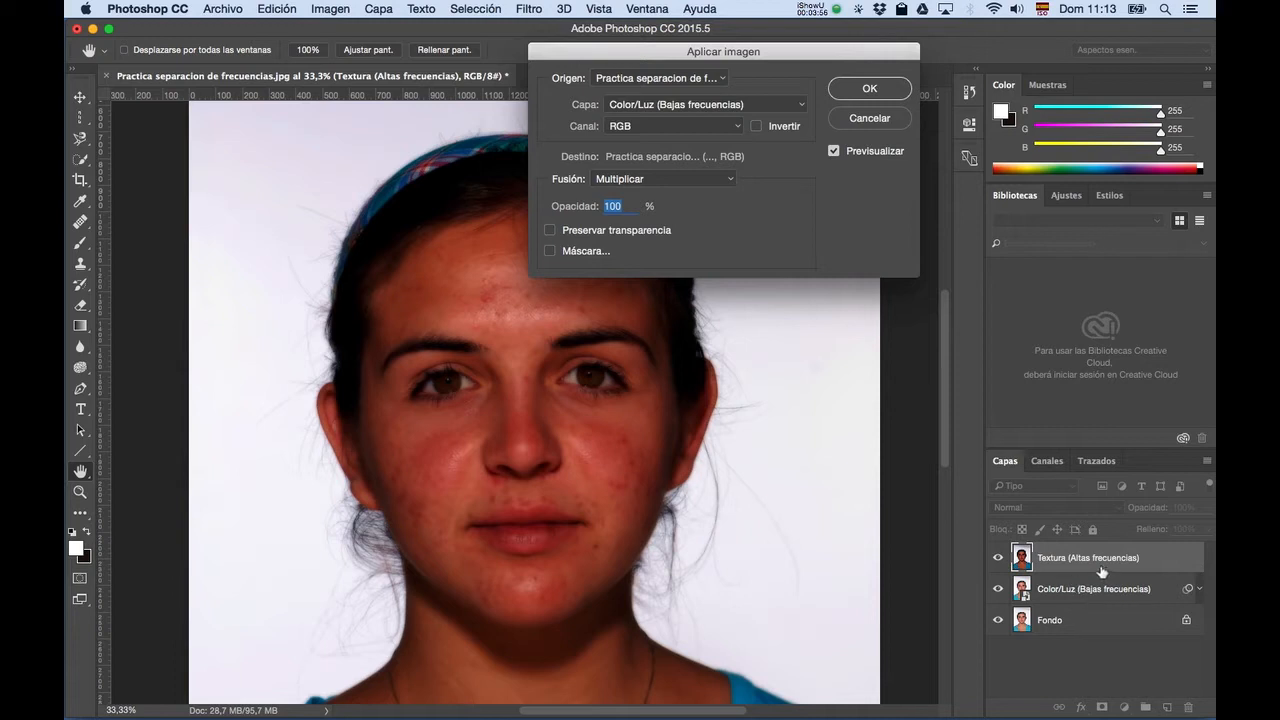
key("super")
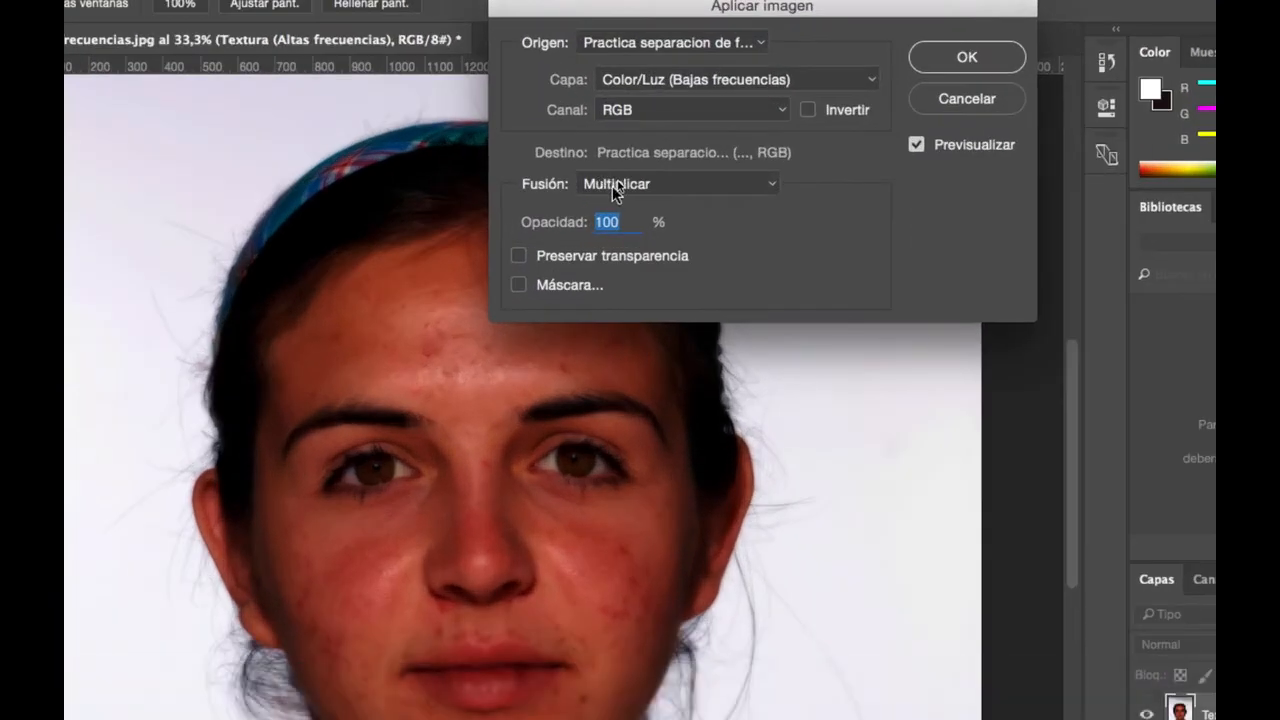
key("super")
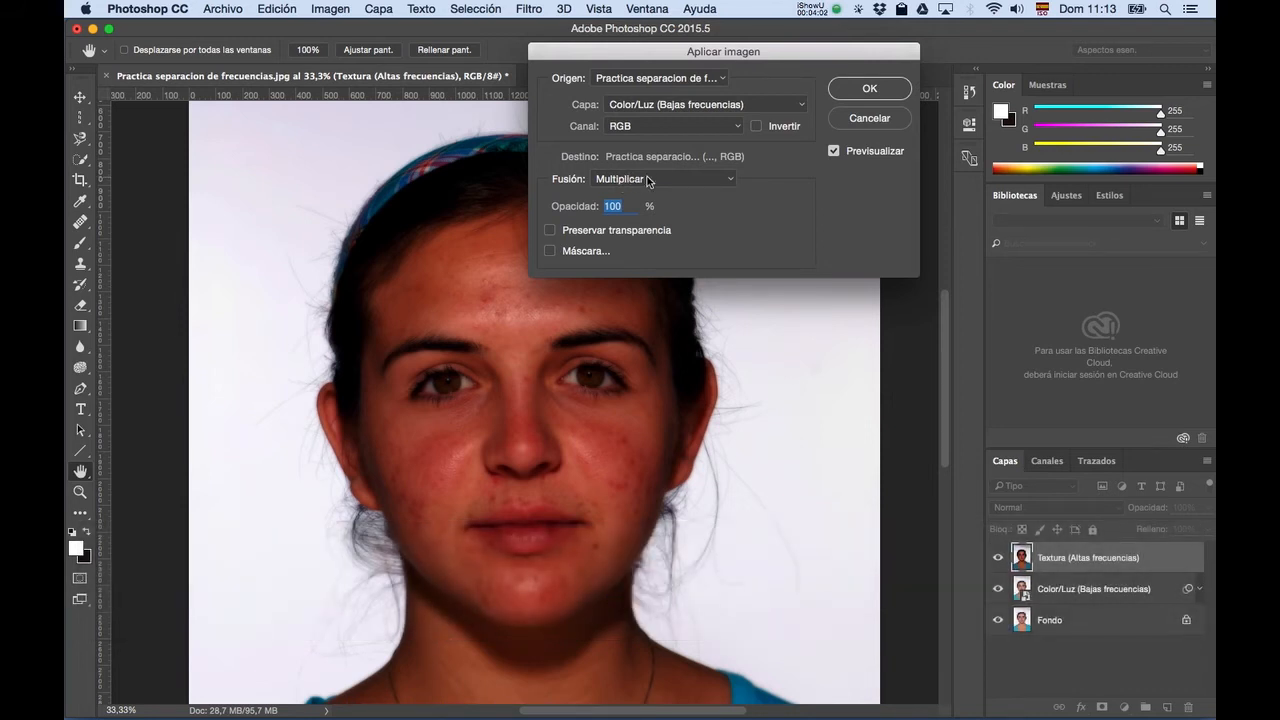
left_click(649, 181)
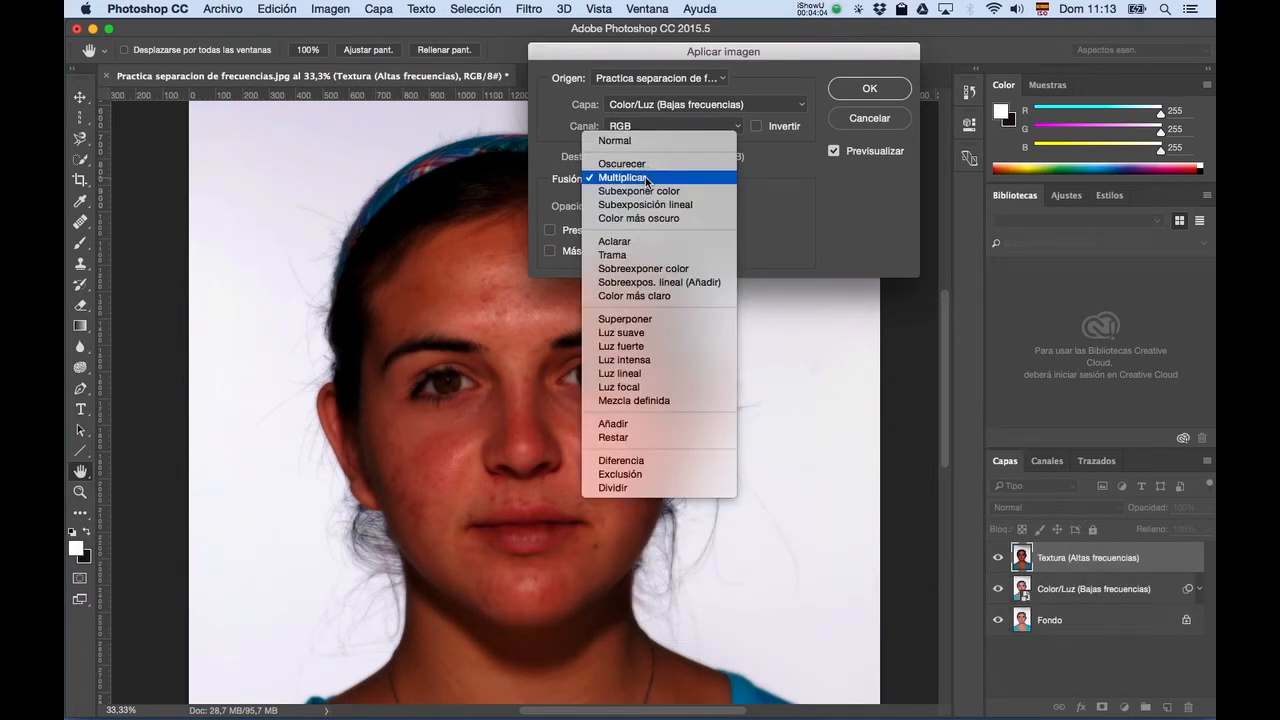
key("super")
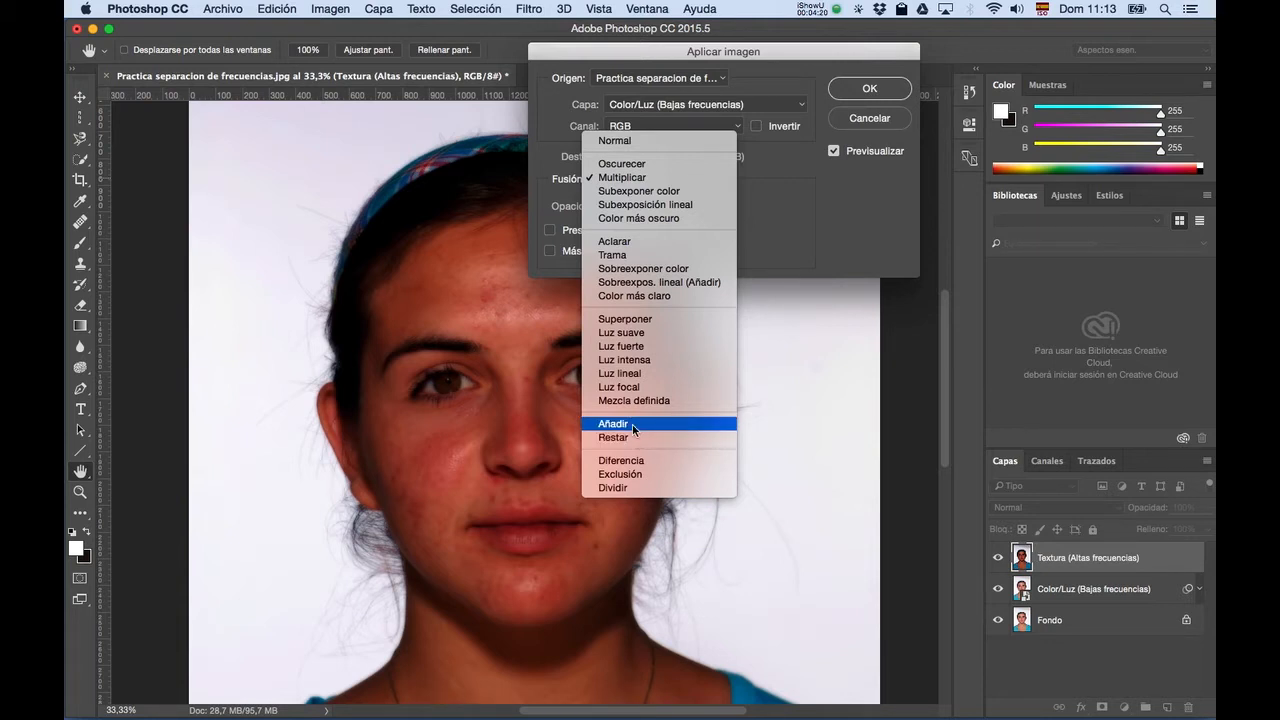
left_click(780, 196)
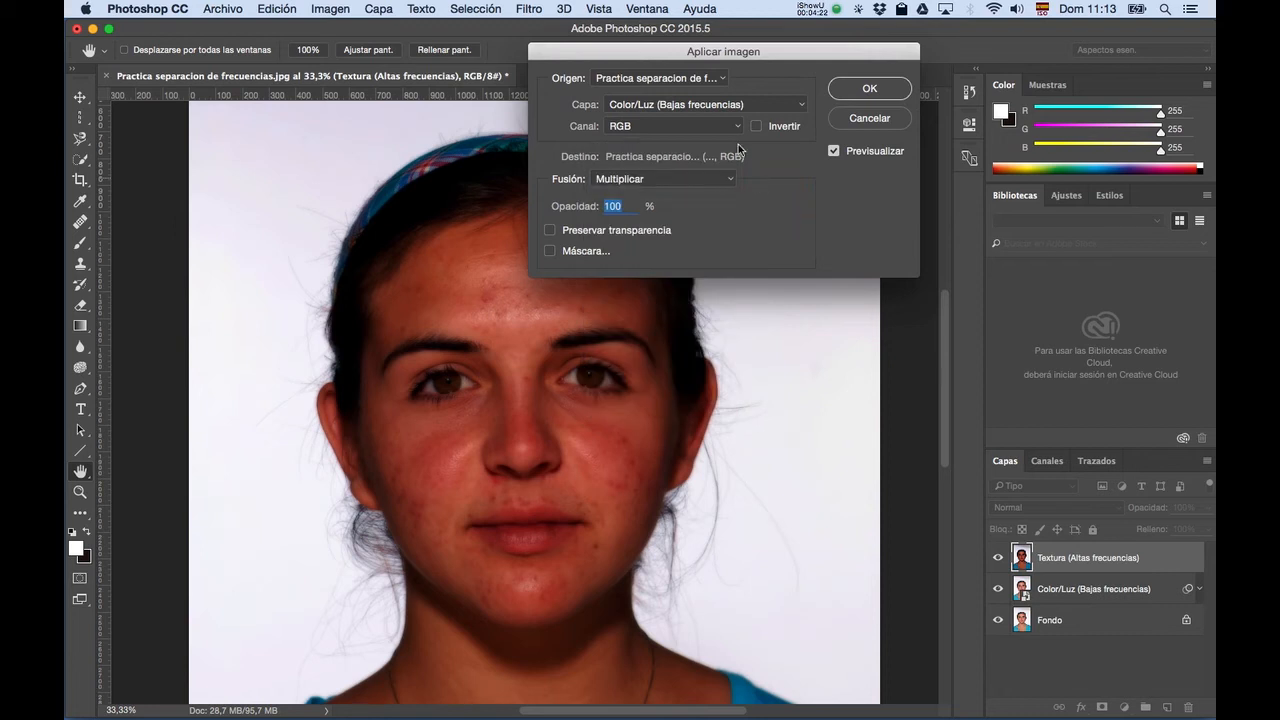
left_click_drag(706, 64, 719, 99)
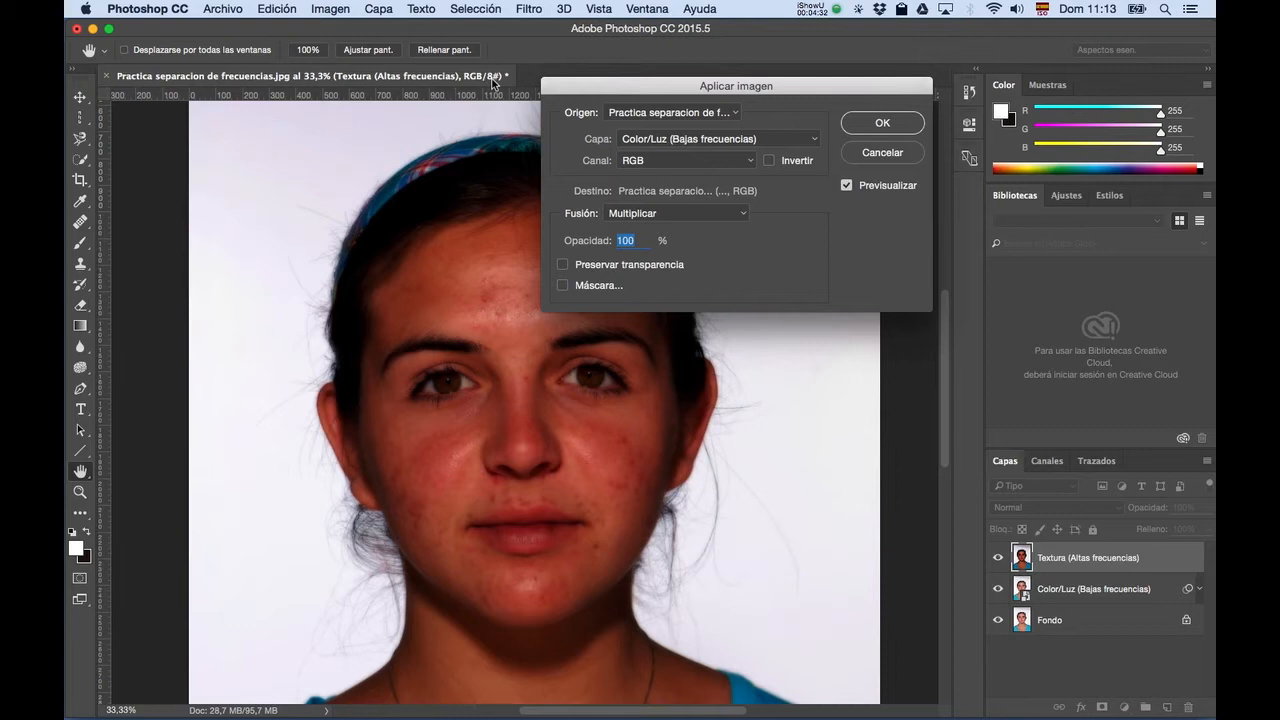
left_click_drag(808, 93, 793, 101)
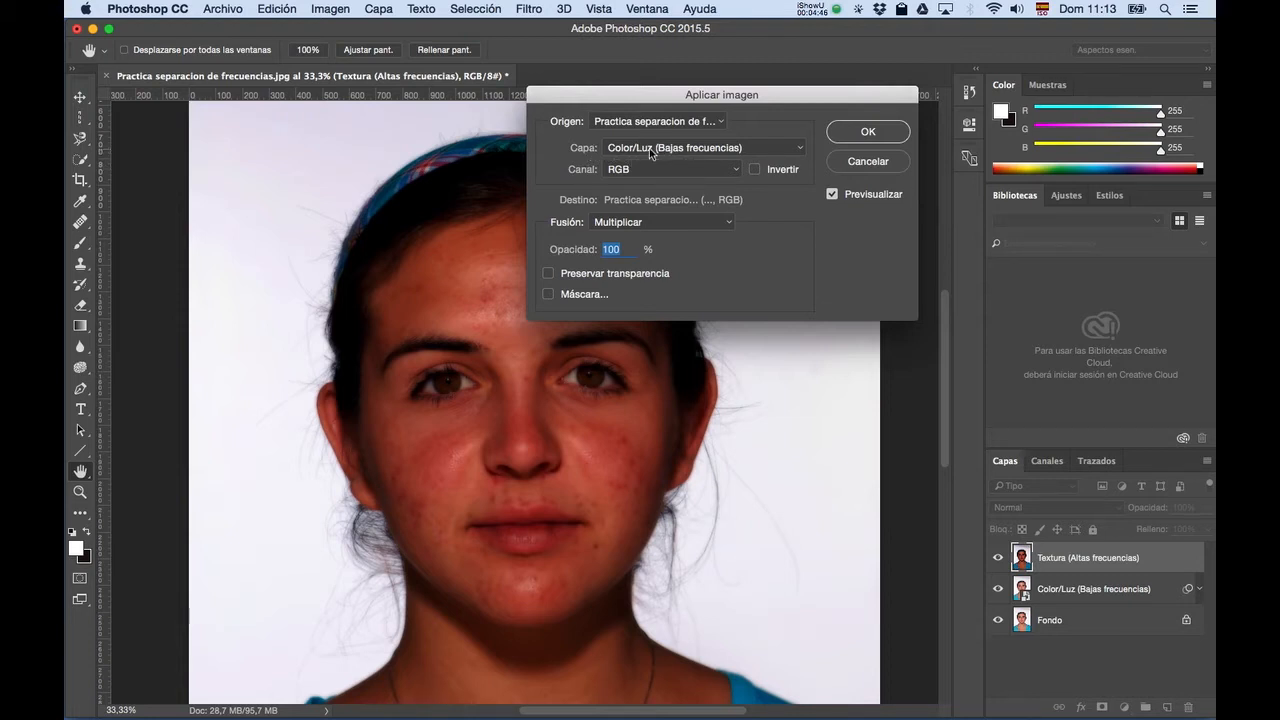
Set the Apply Image blending to Restar with a scale of 2 and an offset (Desplazamiento) of 128.
left_click(619, 221)
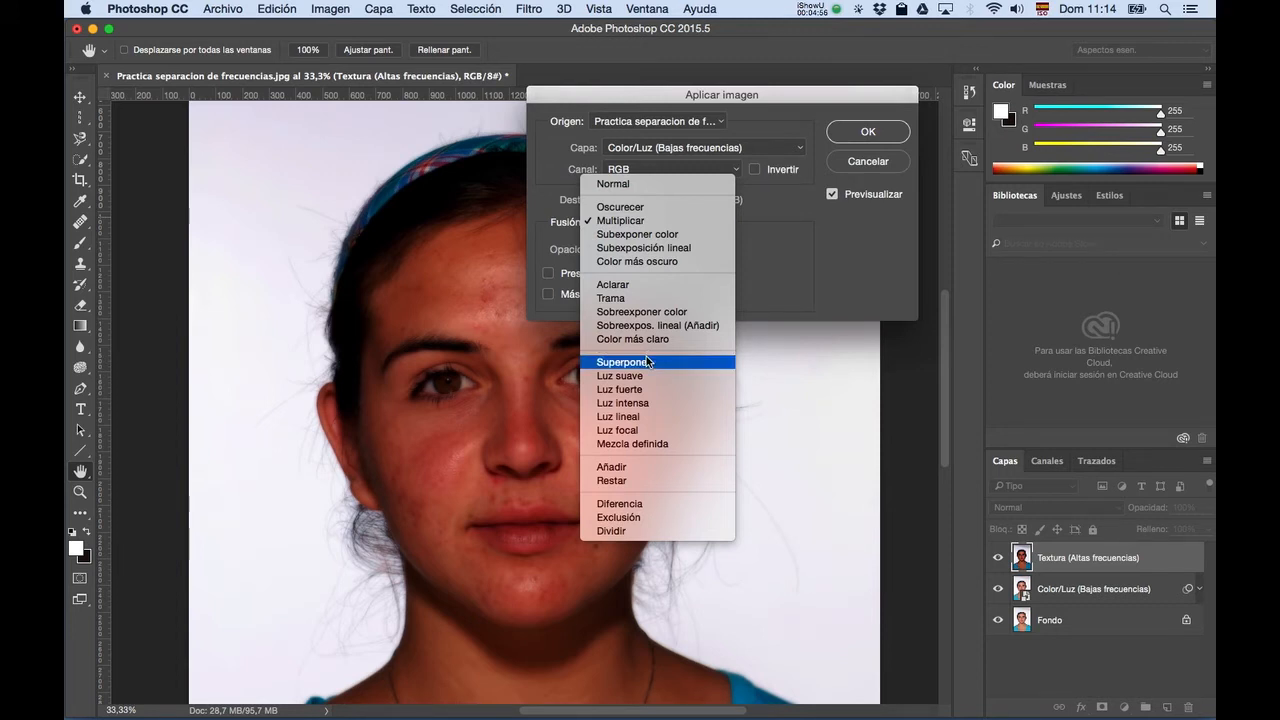
left_click(655, 480)
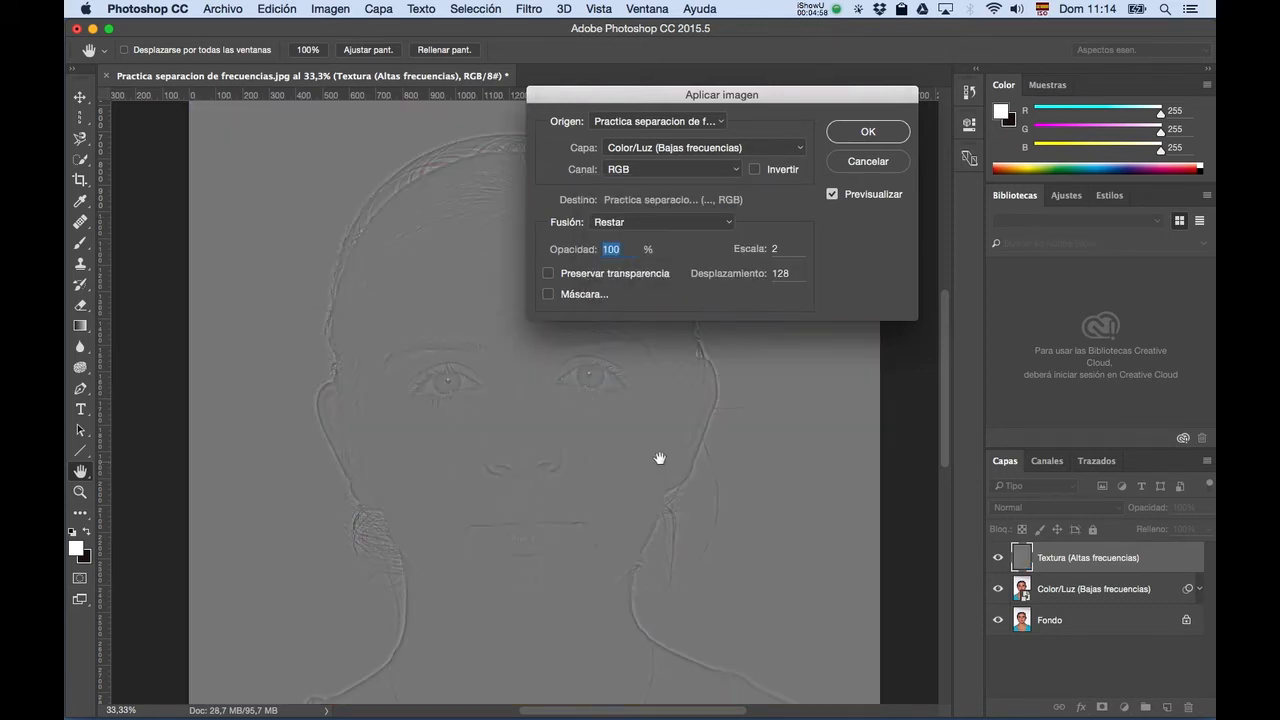
left_click_drag(645, 99, 724, 87)
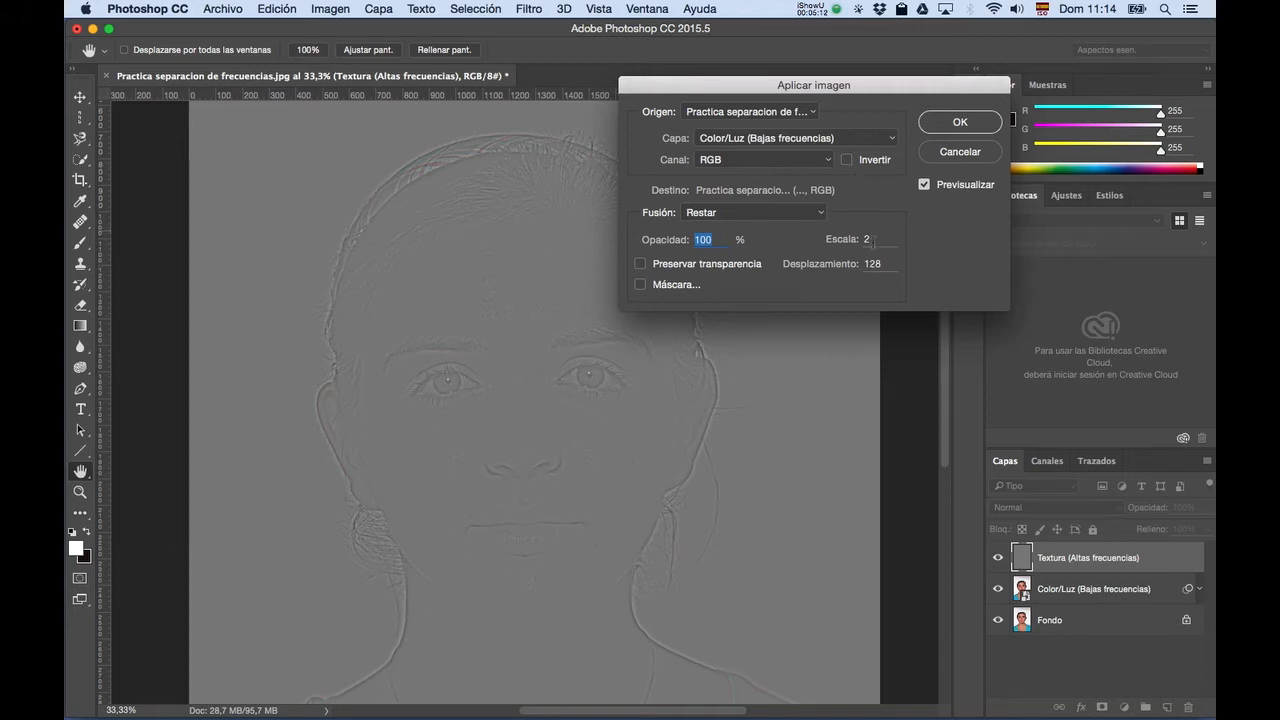
left_click(872, 240)
left_click(871, 264)
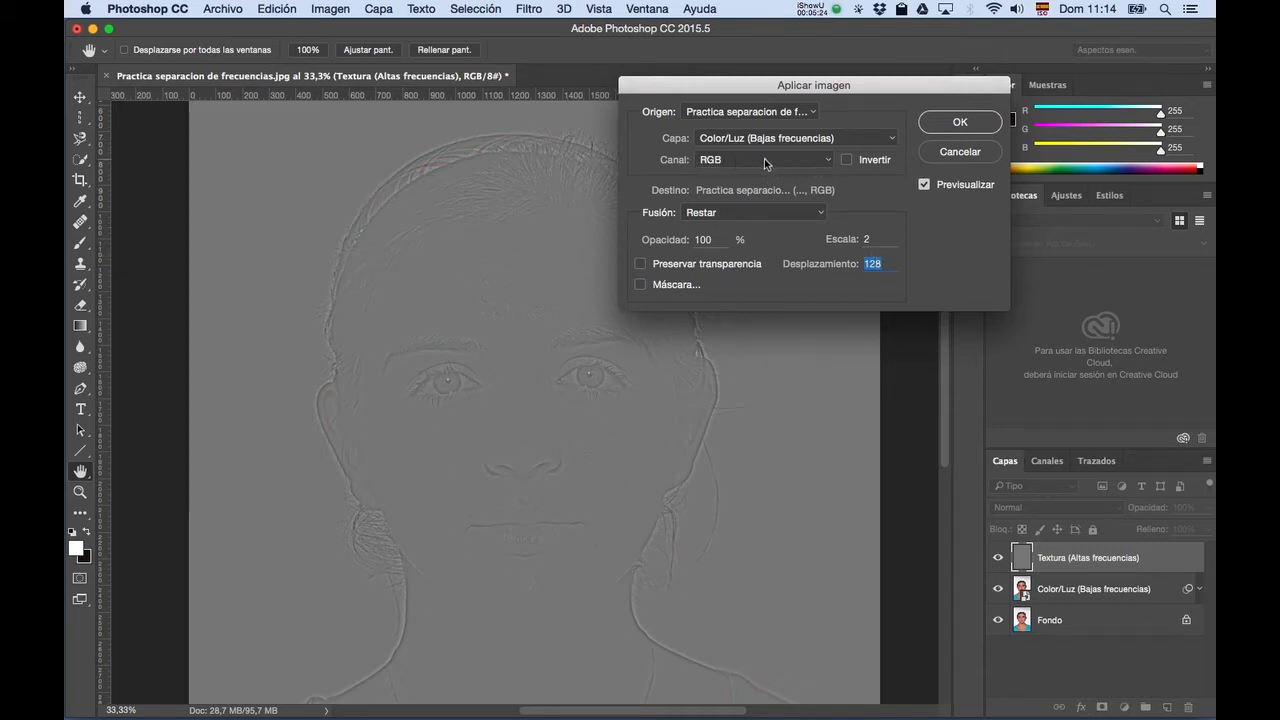
Try Apply Image with the source inverted, an offset of 0 and the Añadir blending mode.
left_click(848, 163)
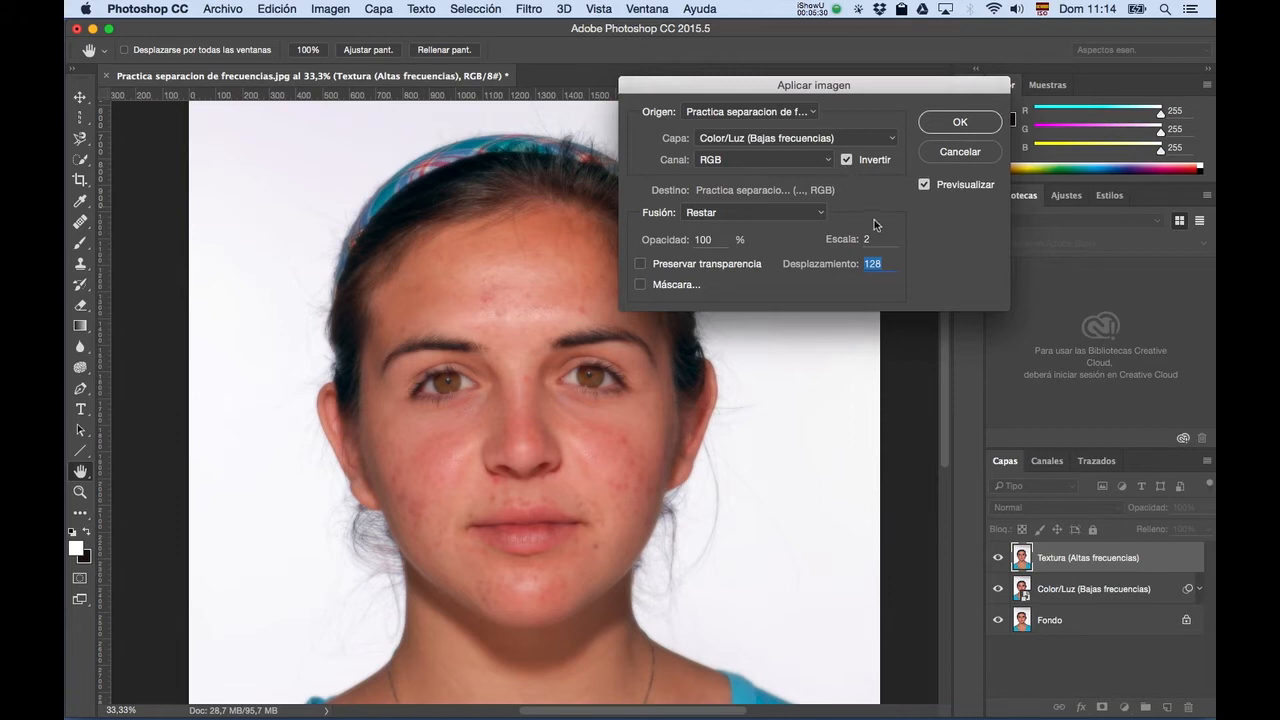
type("0")
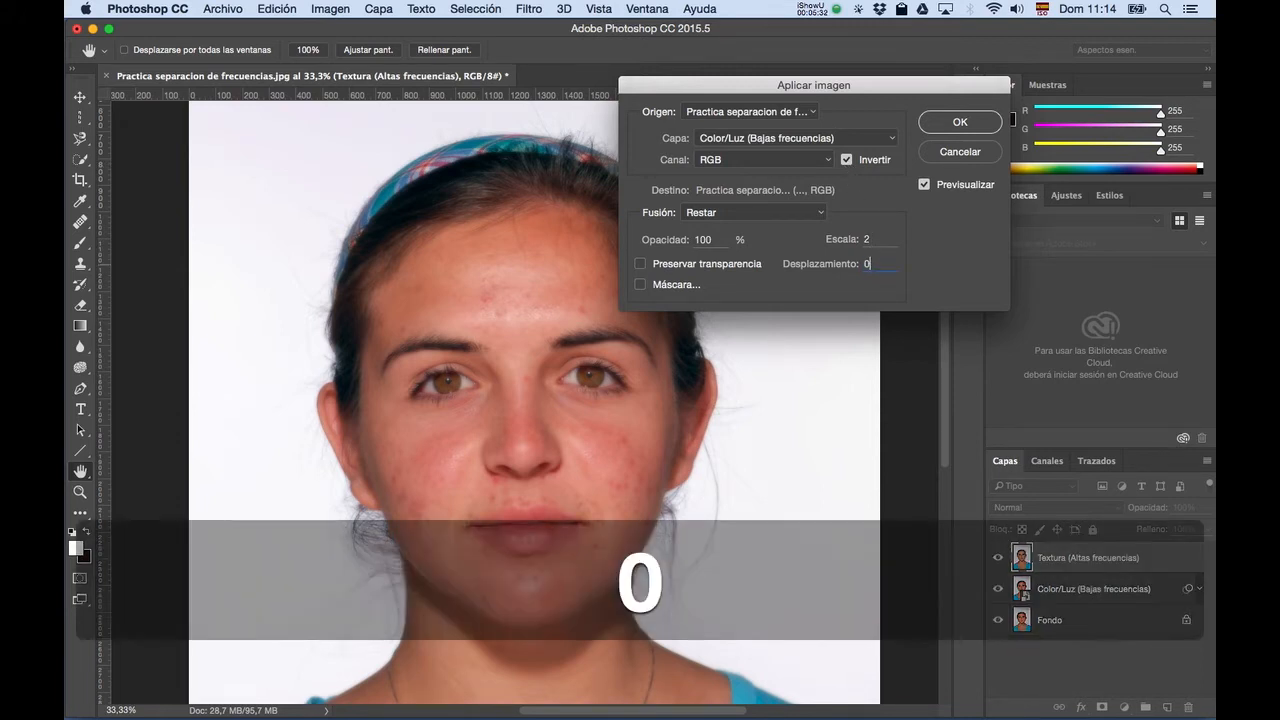
key("Tab")
left_click(752, 210)
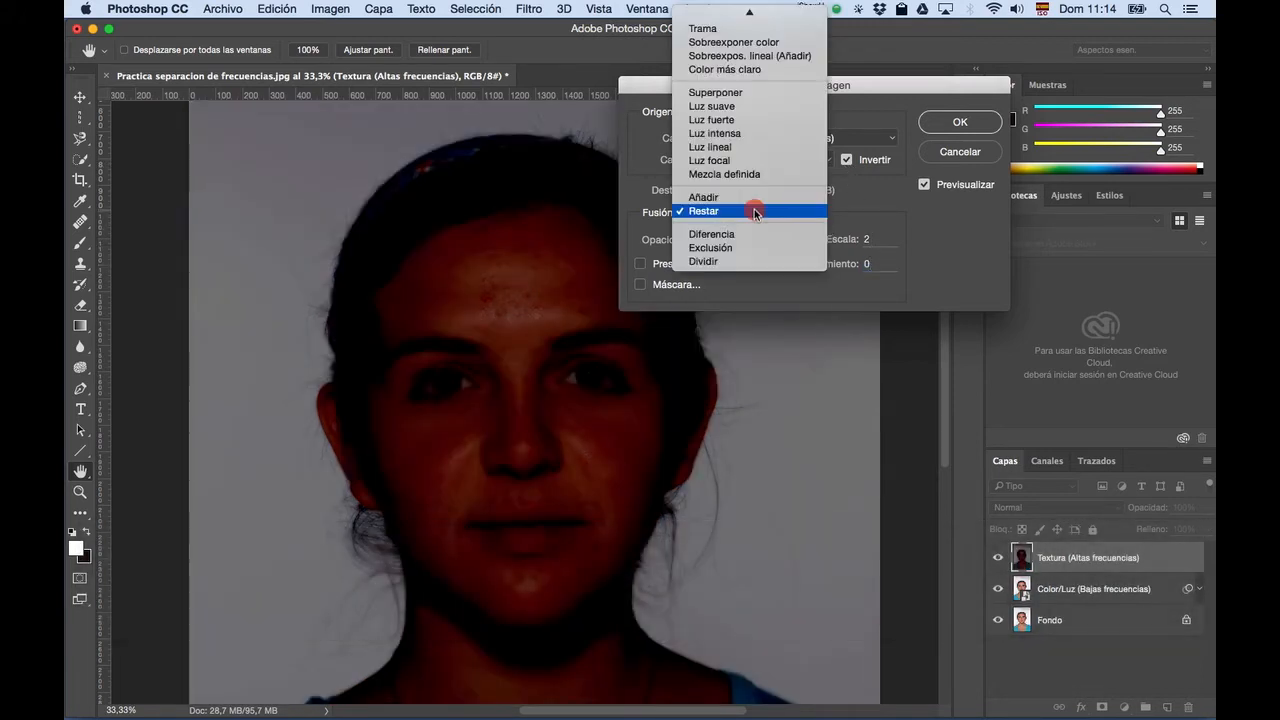
left_click(740, 199)
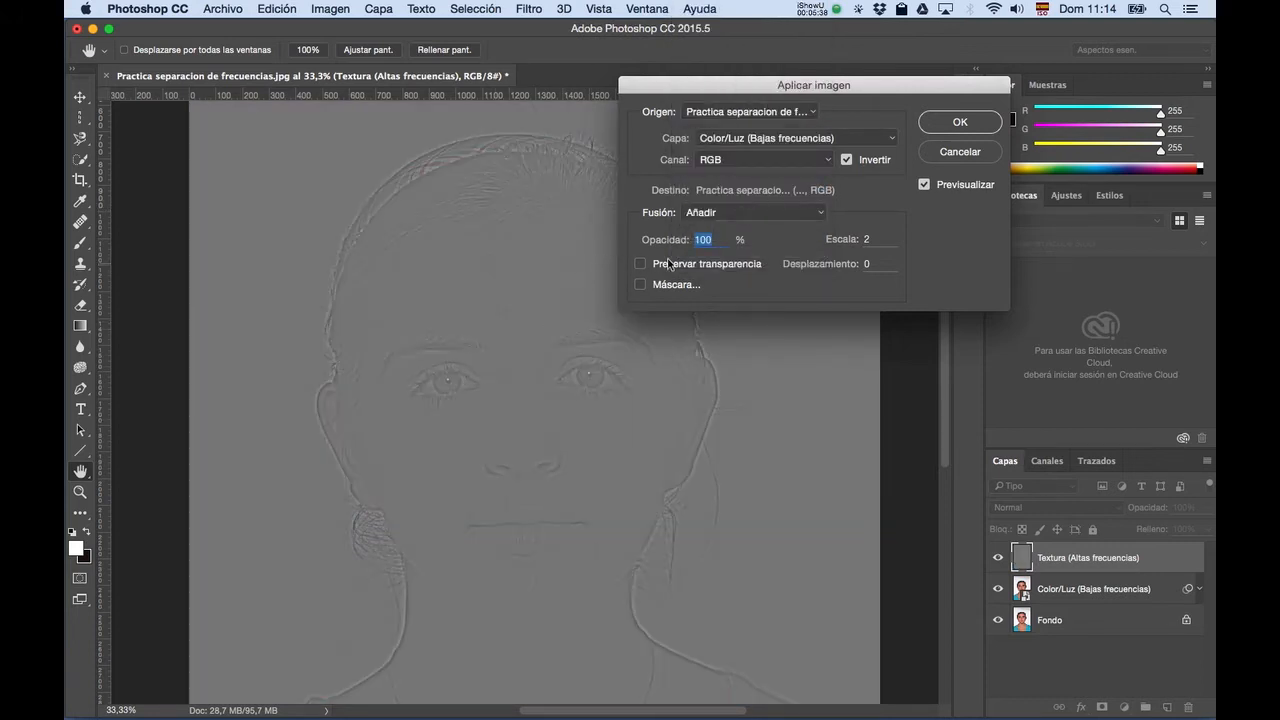
Apply the image to the Textura layer without inversion, using Restar blending, scale 2 and offset 128.
left_click(847, 160)
left_click(757, 213)
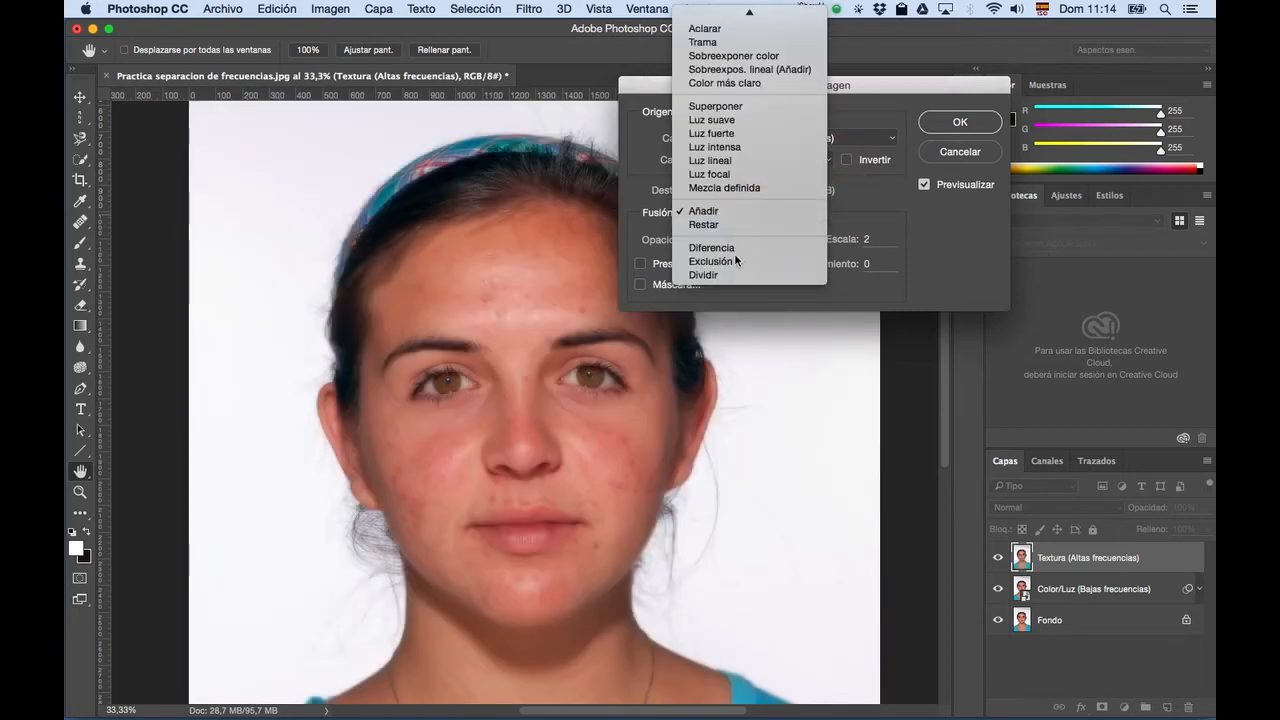
left_click(729, 225)
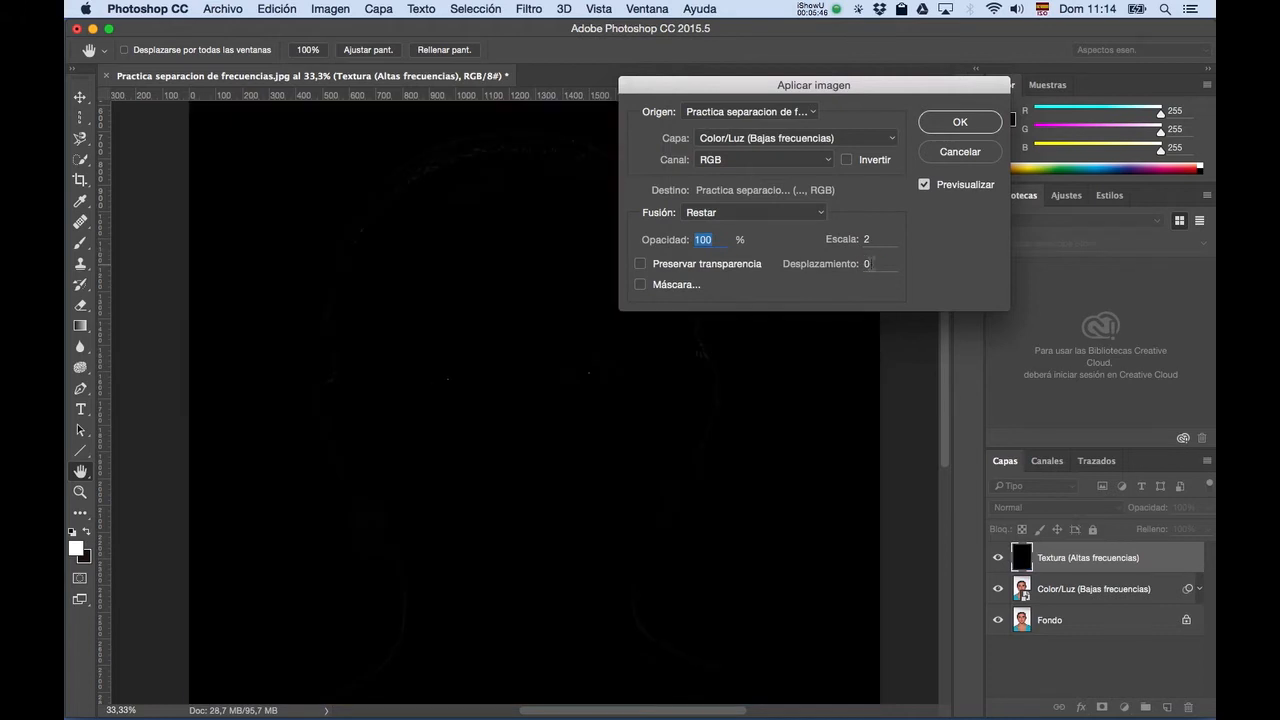
type("128")
key("Tab")
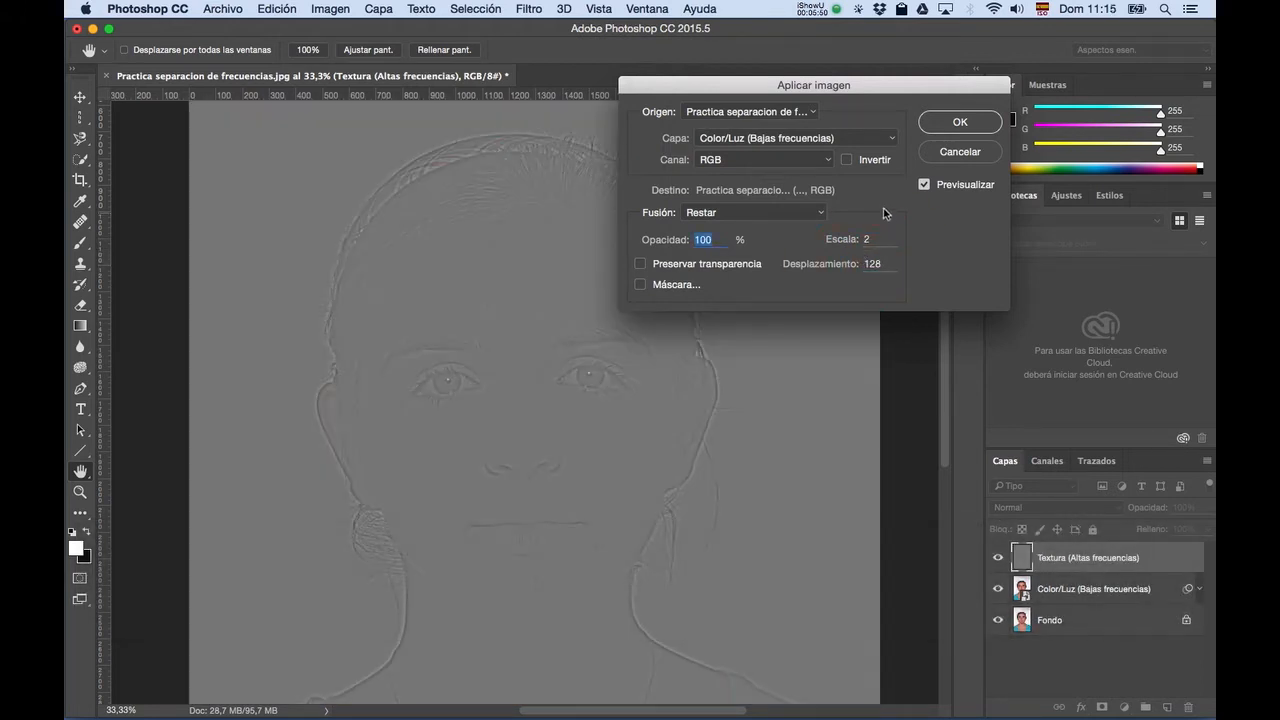
left_click(955, 122)
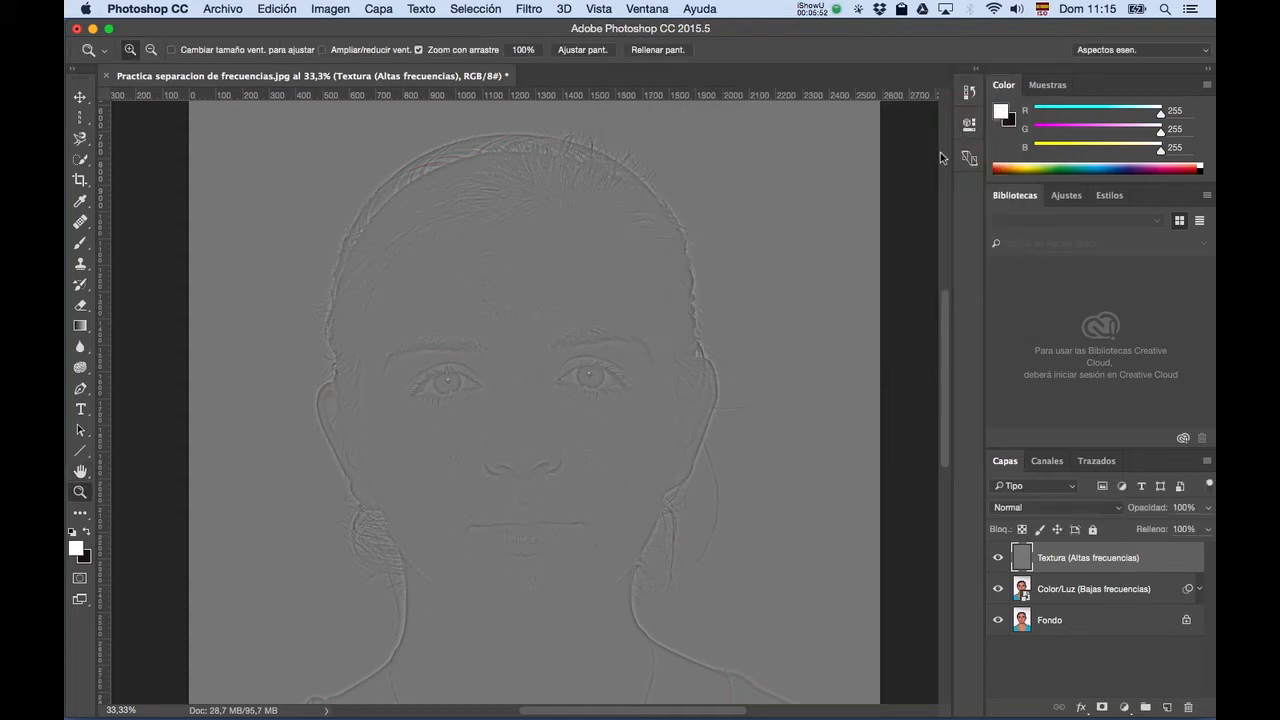
Set the blending mode of the Textura (Altas frecuencias) layer to Luz lineal.
left_click(1168, 558)
left_click(1070, 508)
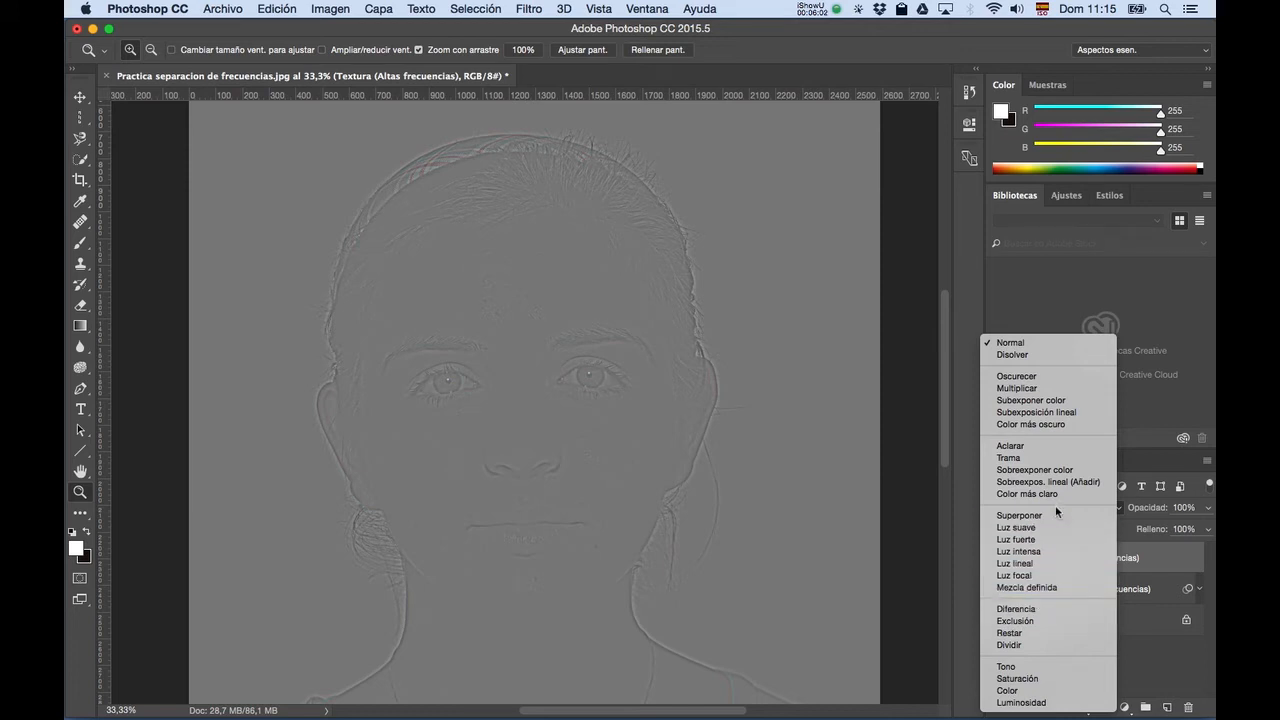
left_click(1056, 563)
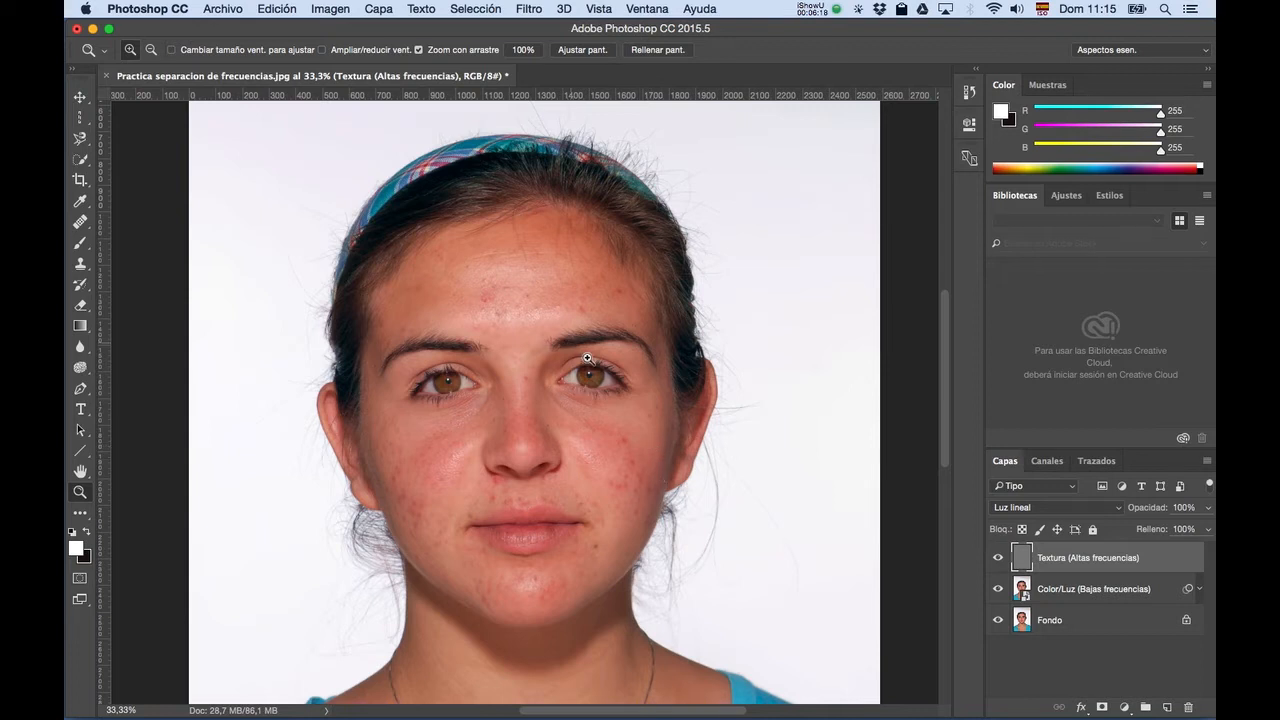
Activate the Healing Brush (Pincel corrector) for retouching the face on the Textura layer.
left_click(632, 500)
left_click(620, 472)
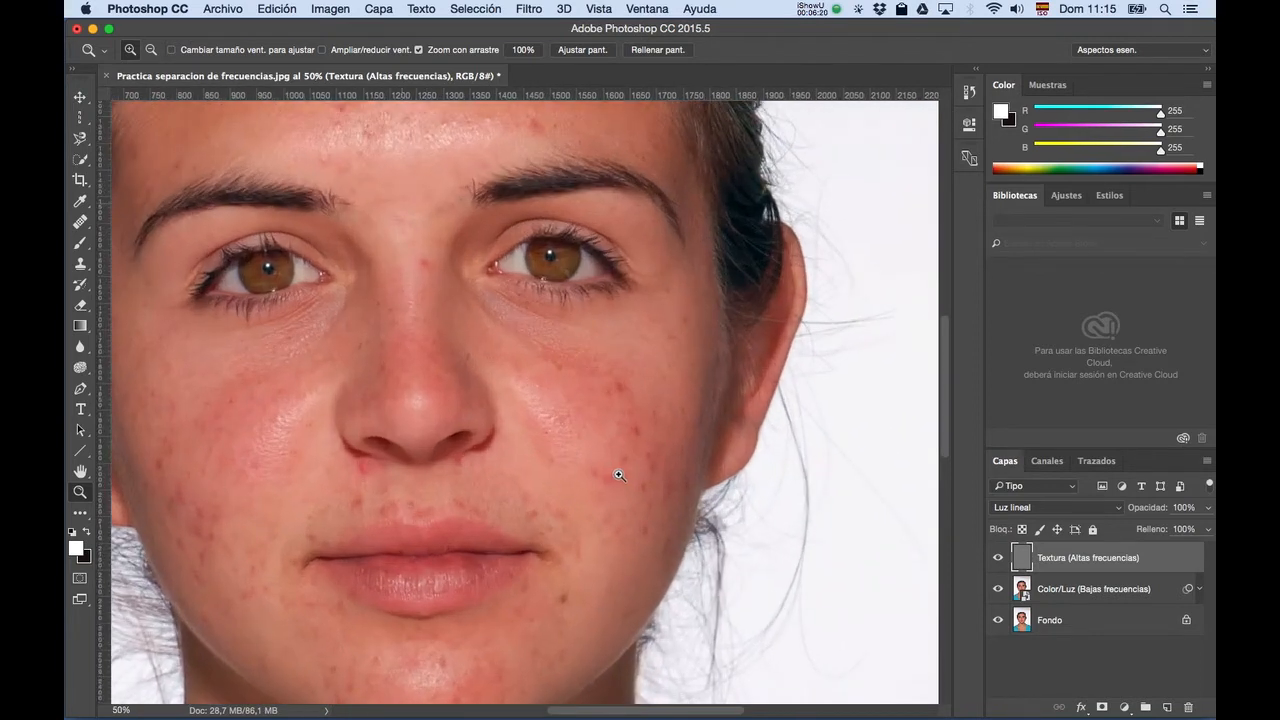
key("space")
left_click_drag(503, 323, 415, 306)
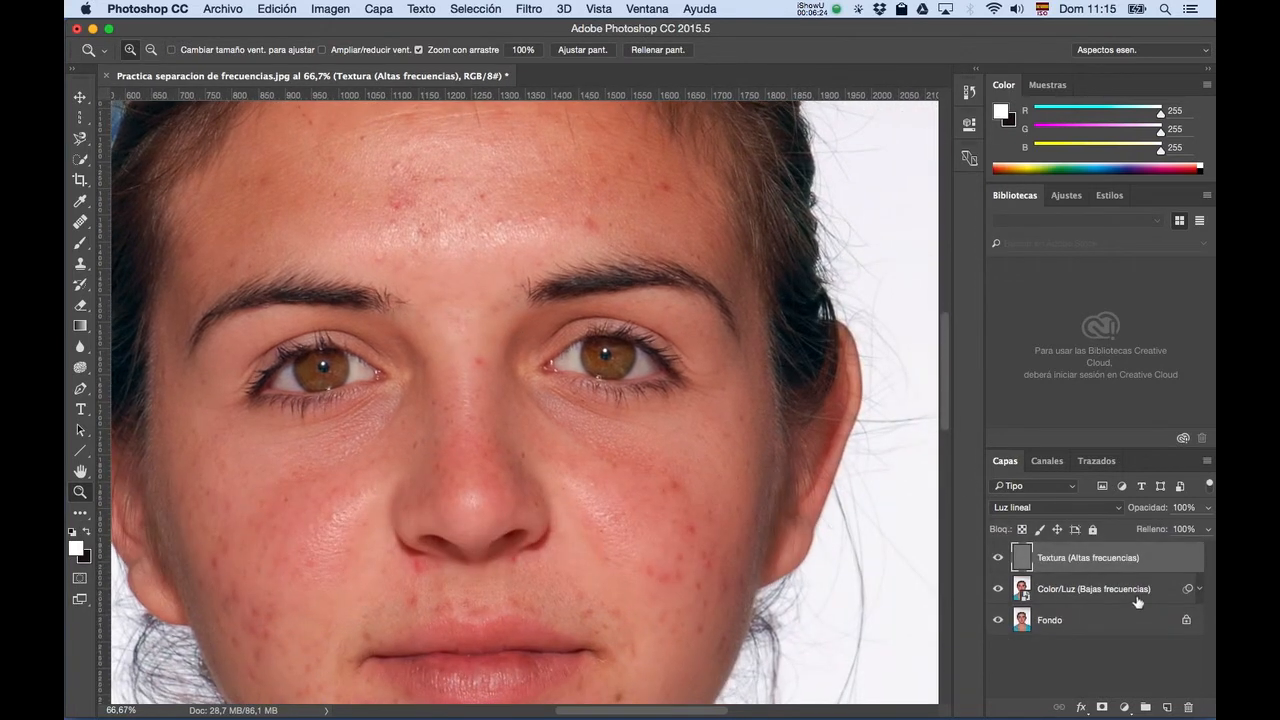
left_click_drag(568, 285, 624, 290)
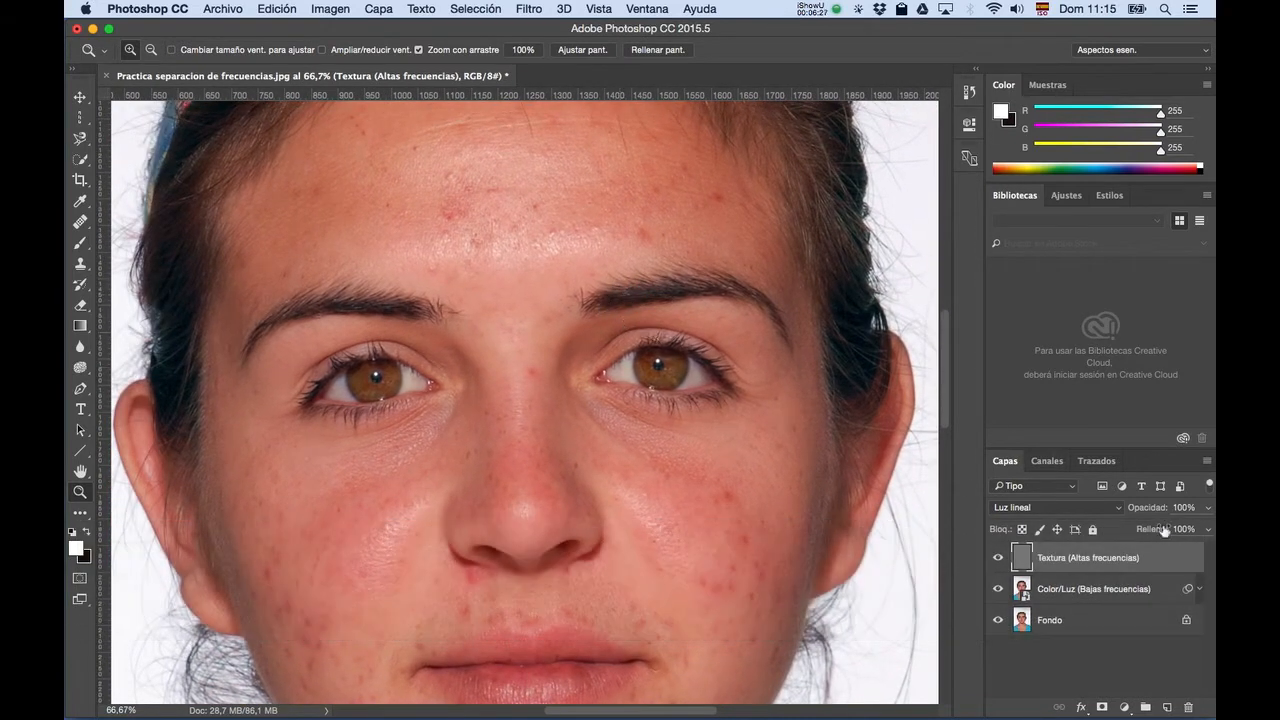
key("super")
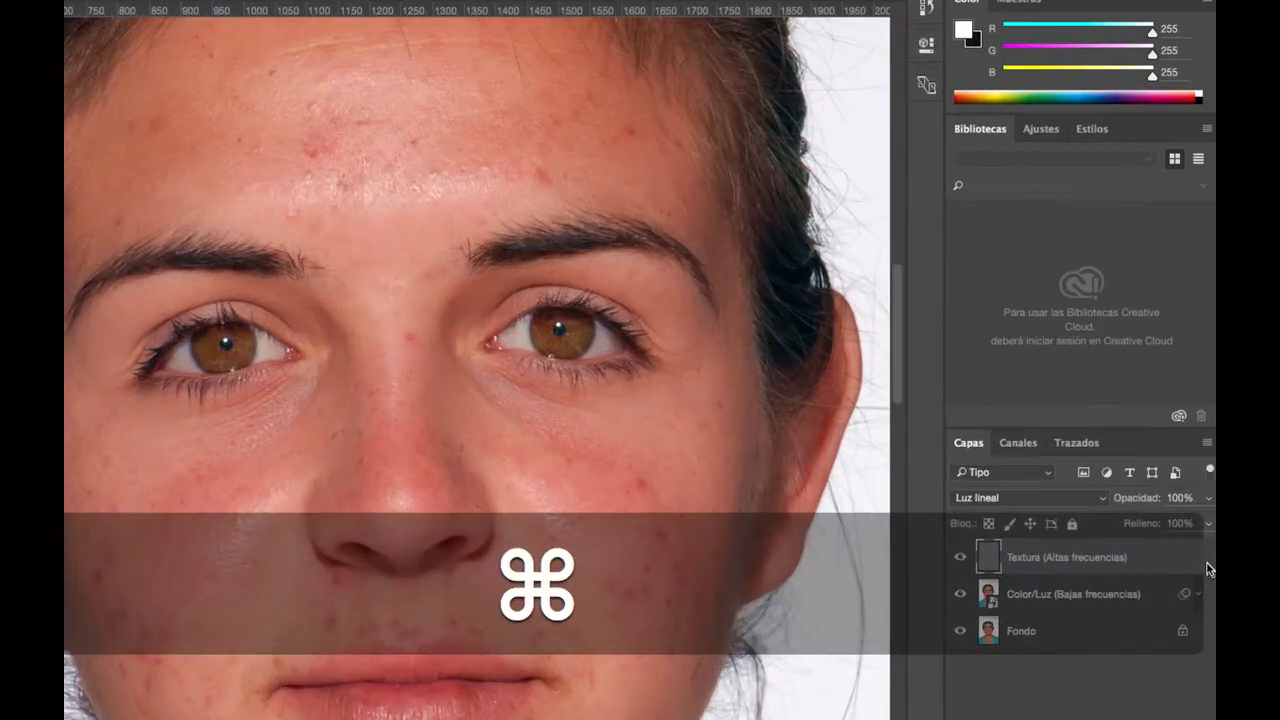
key("super")
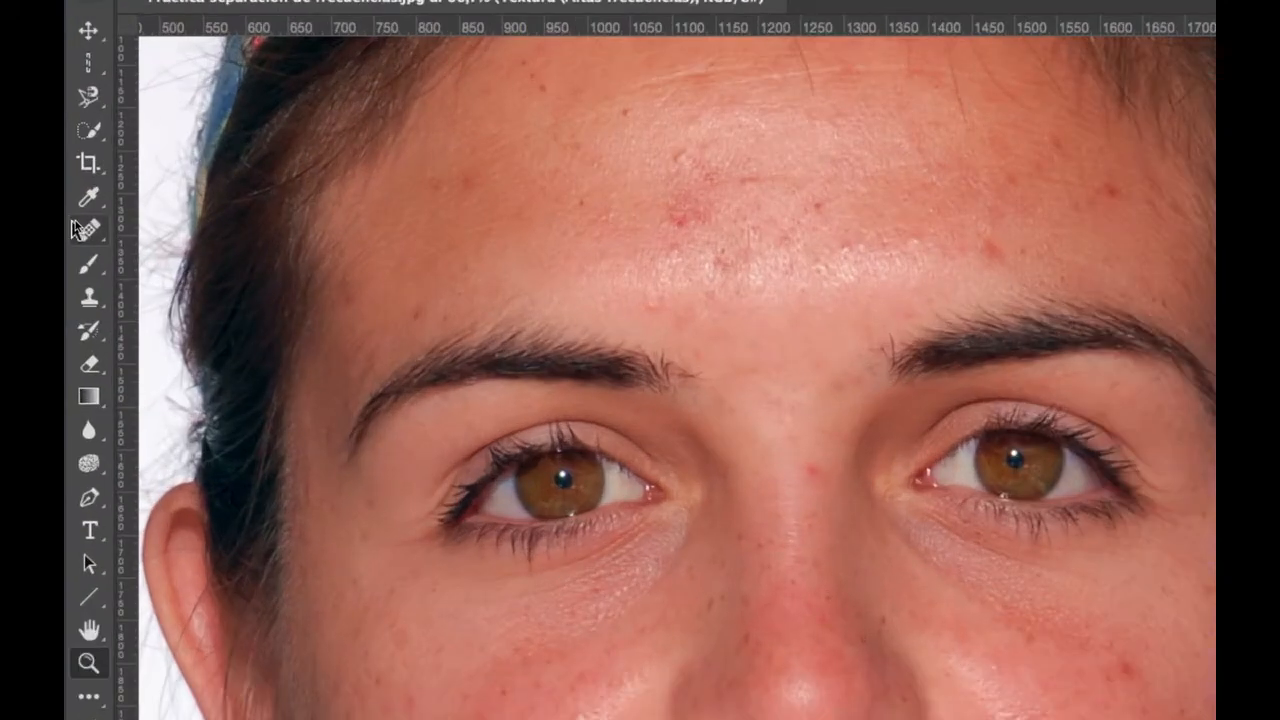
left_click(89, 232)
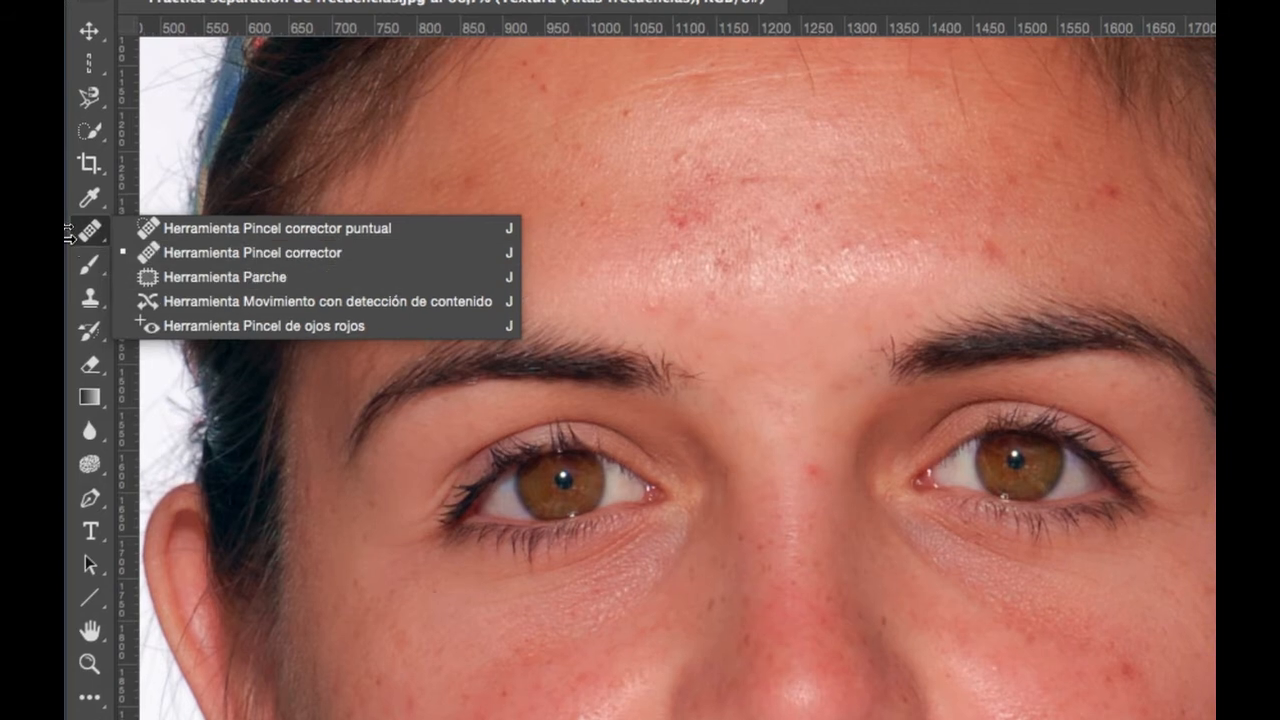
left_click(89, 298)
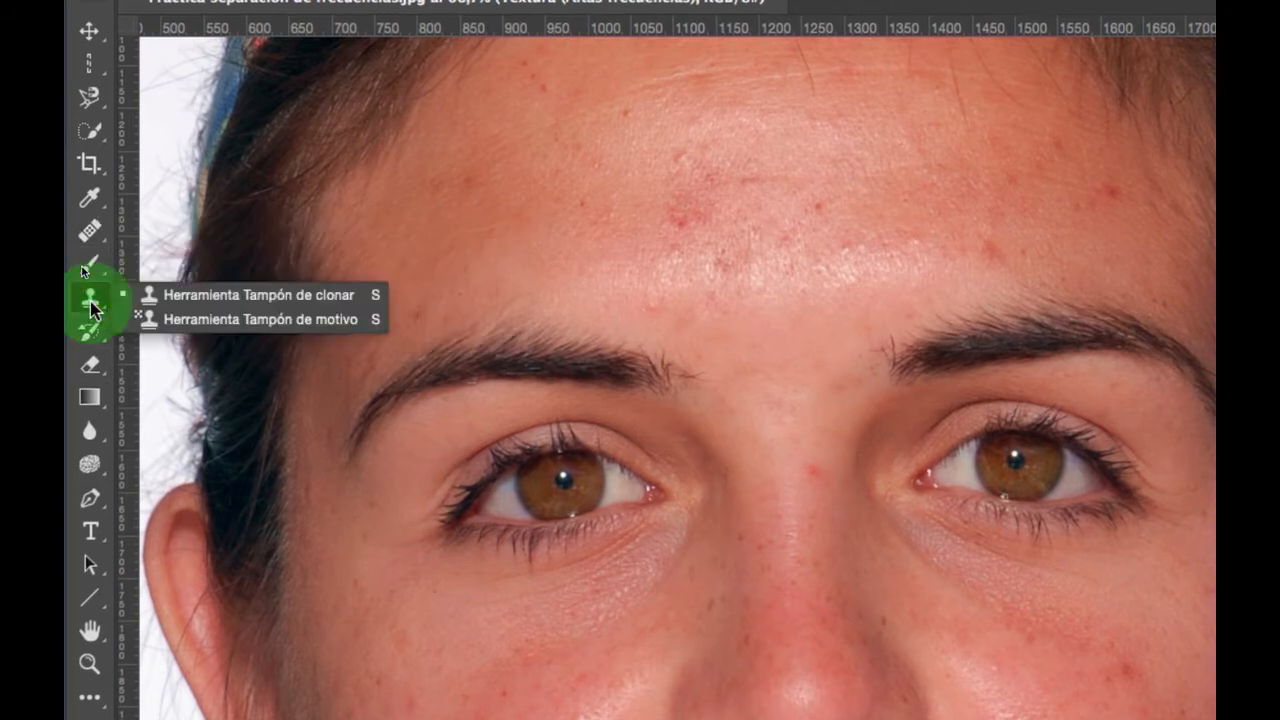
left_click(90, 233)
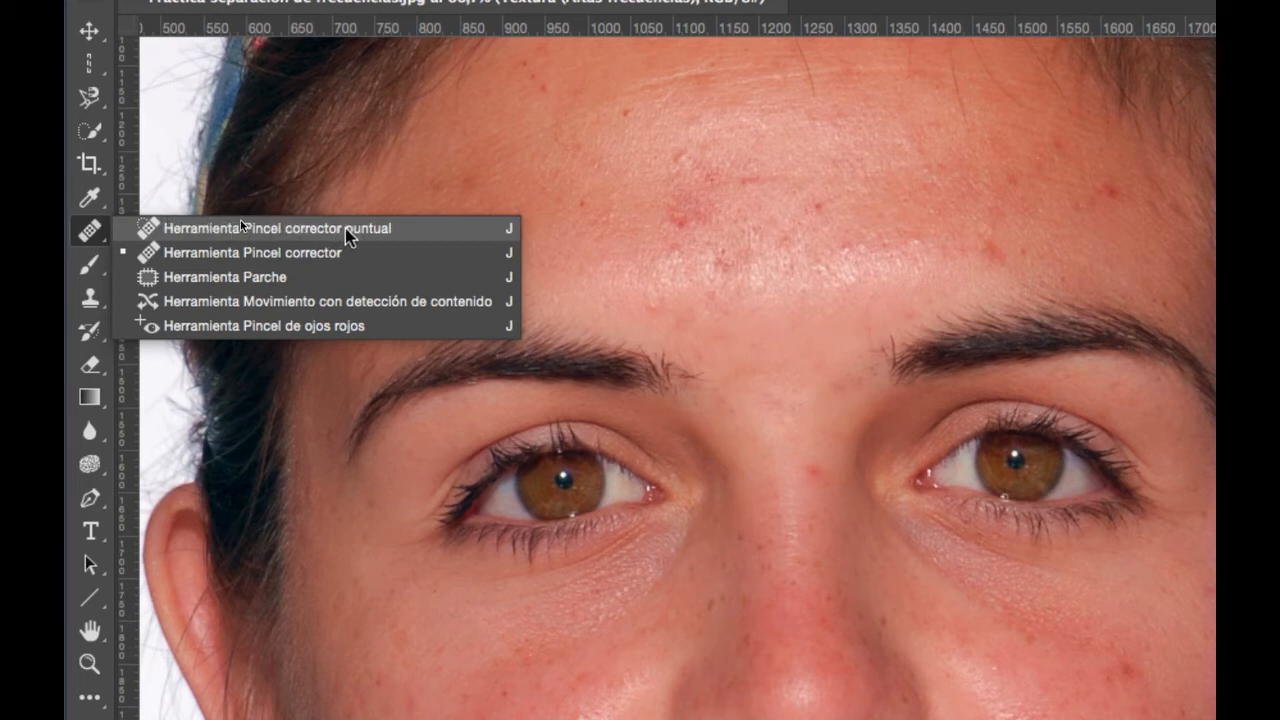
left_click(306, 253)
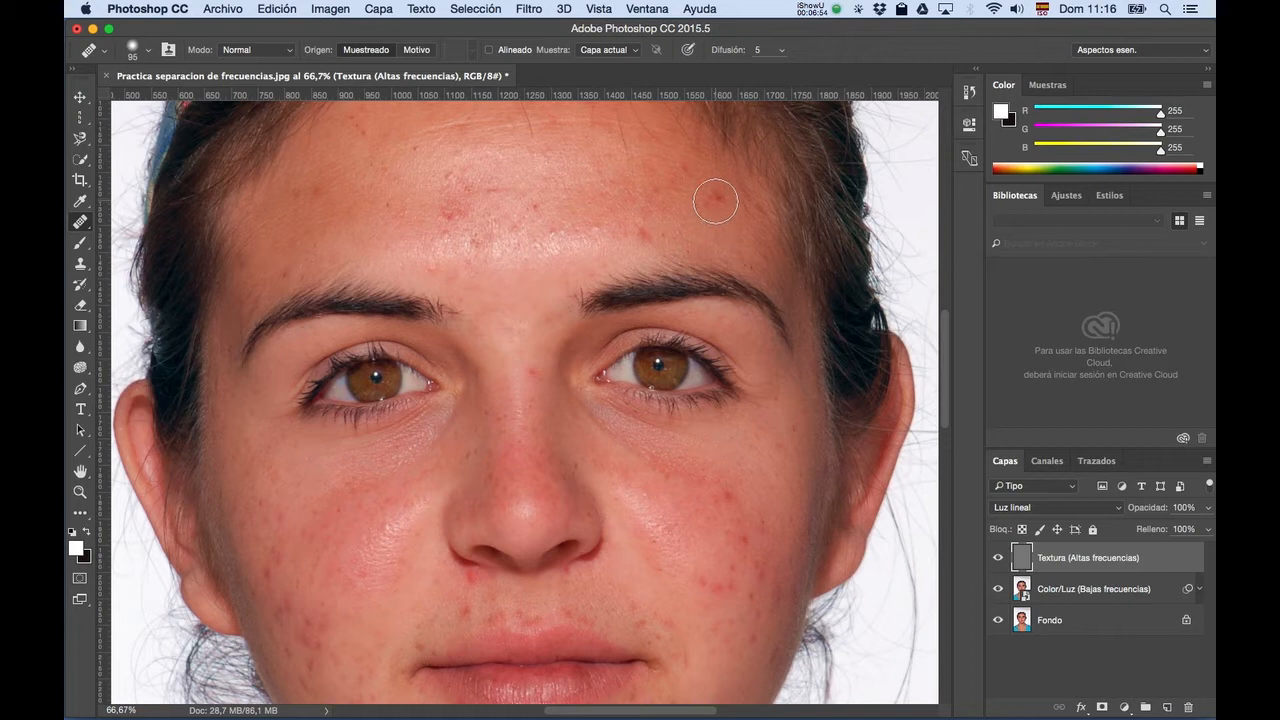
Reduce the healing brush to 65 pixels and heal the forehead blemishes with texture sampled from clean skin beside them.
left_click_drag(715, 202, 717, 201)
key("alt")
key("alt")
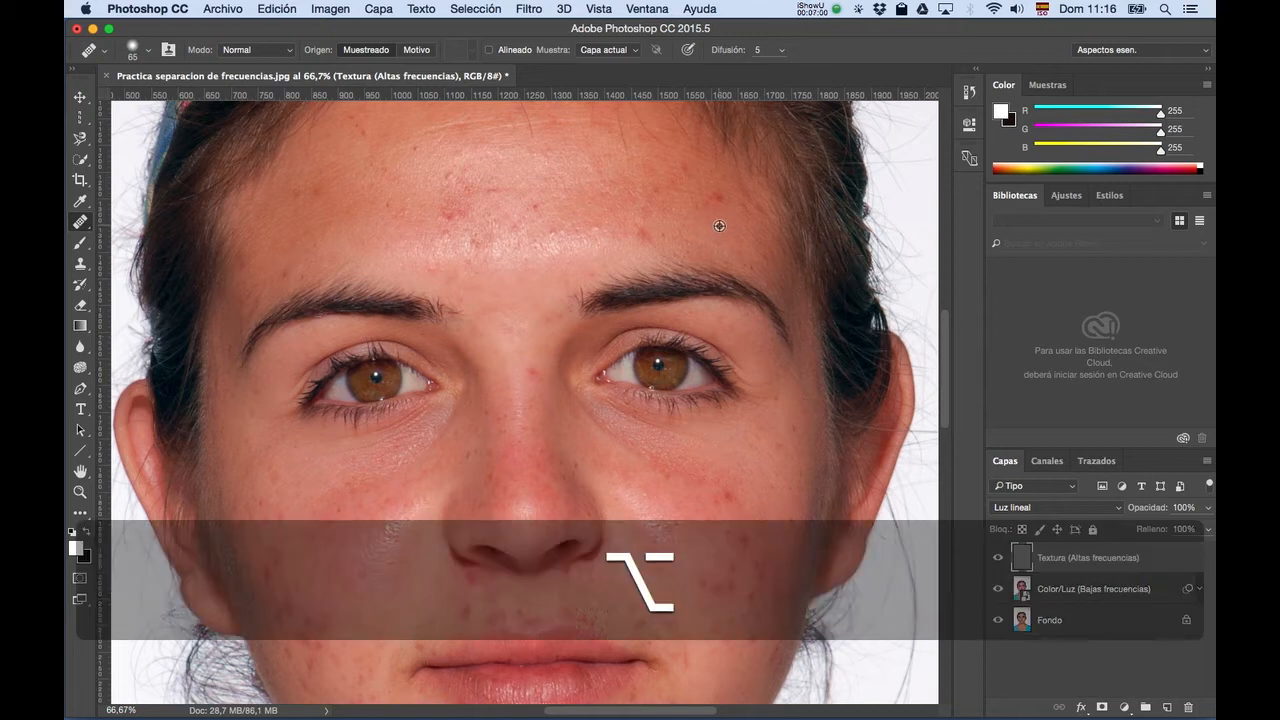
left_click(719, 217, "alt")
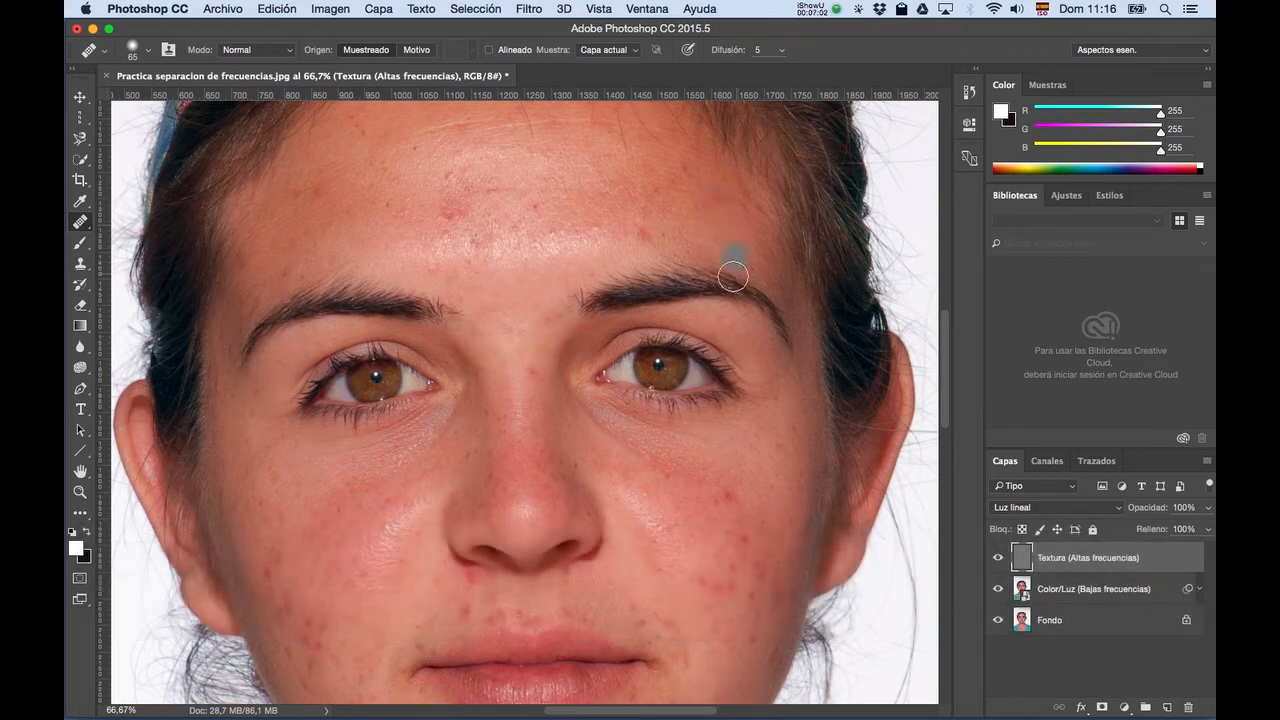
left_click(485, 207, "alt")
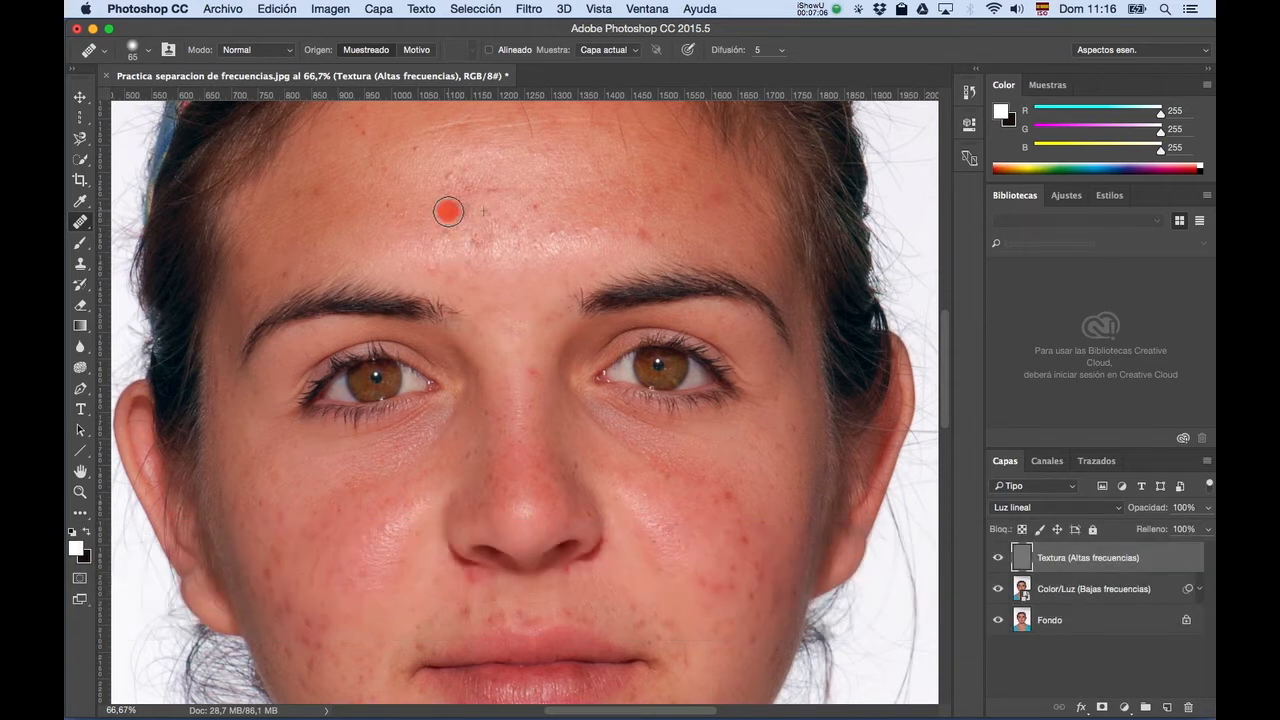
Heal the blemishes just below both nostrils with texture sampled from the adjacent skin.
left_click_drag(663, 528, 660, 425)
left_click(443, 491, "alt")
left_click(466, 484)
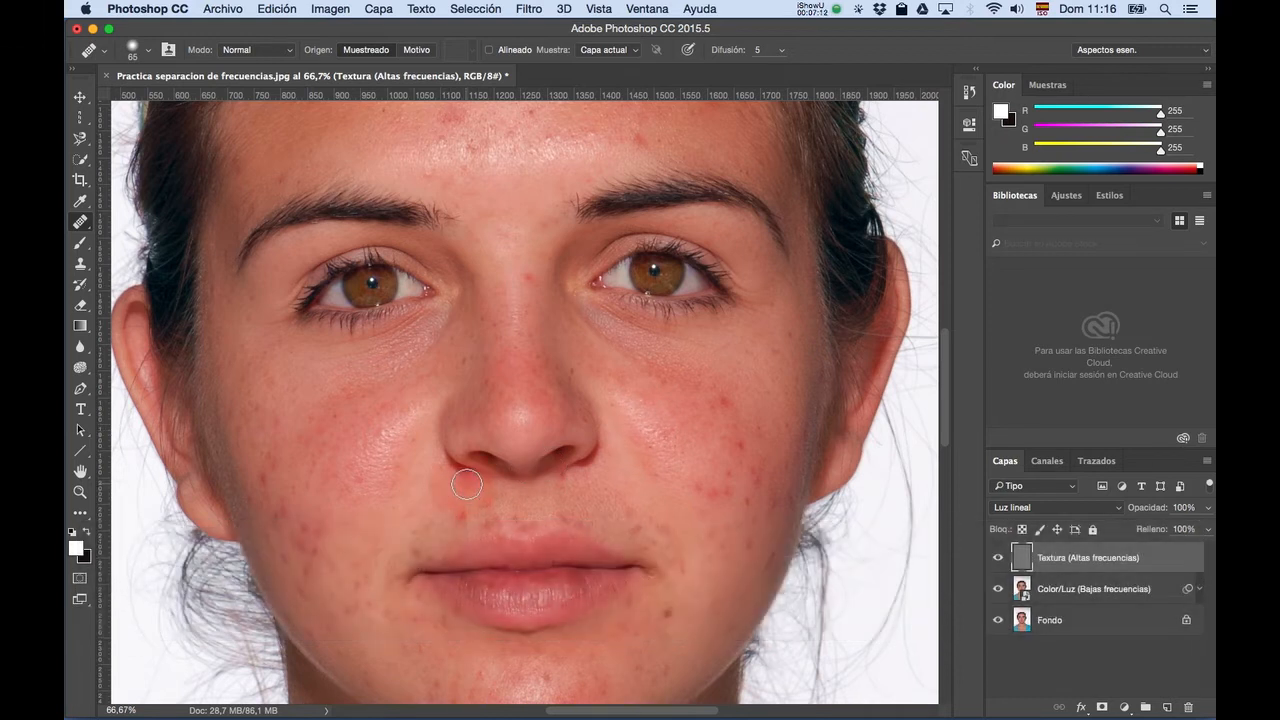
left_click(578, 486, "alt")
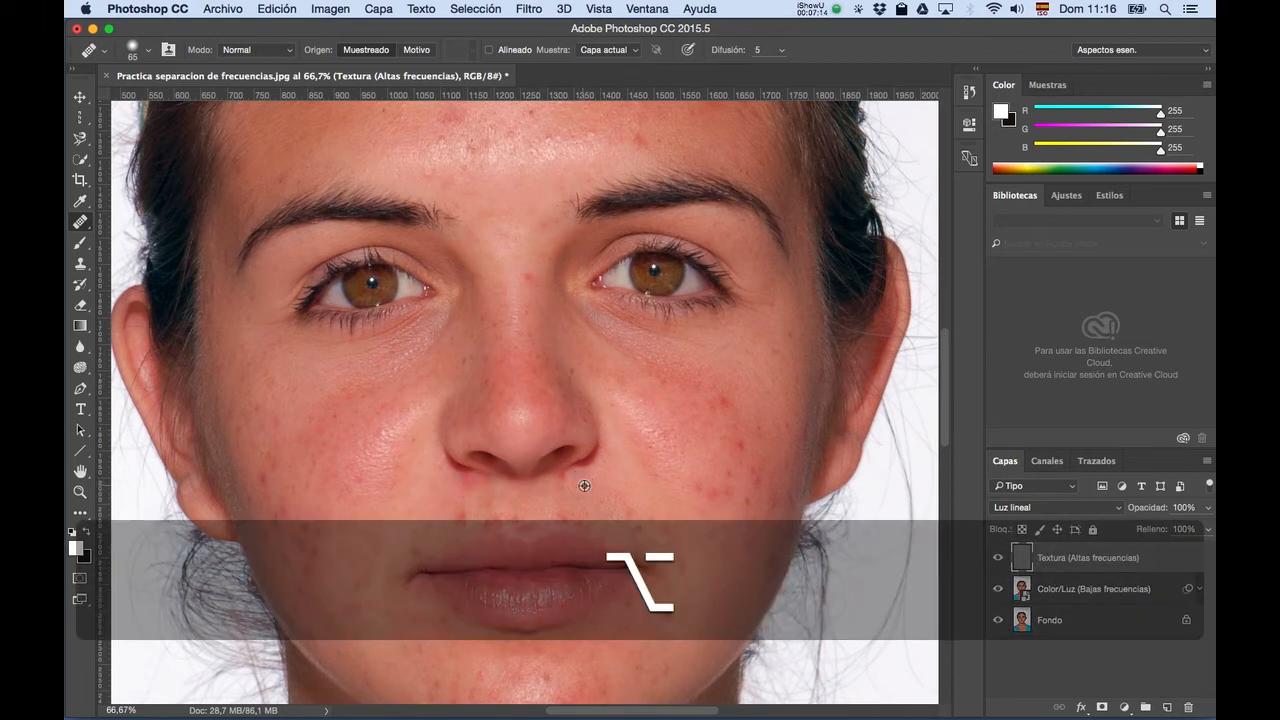
left_click(570, 478)
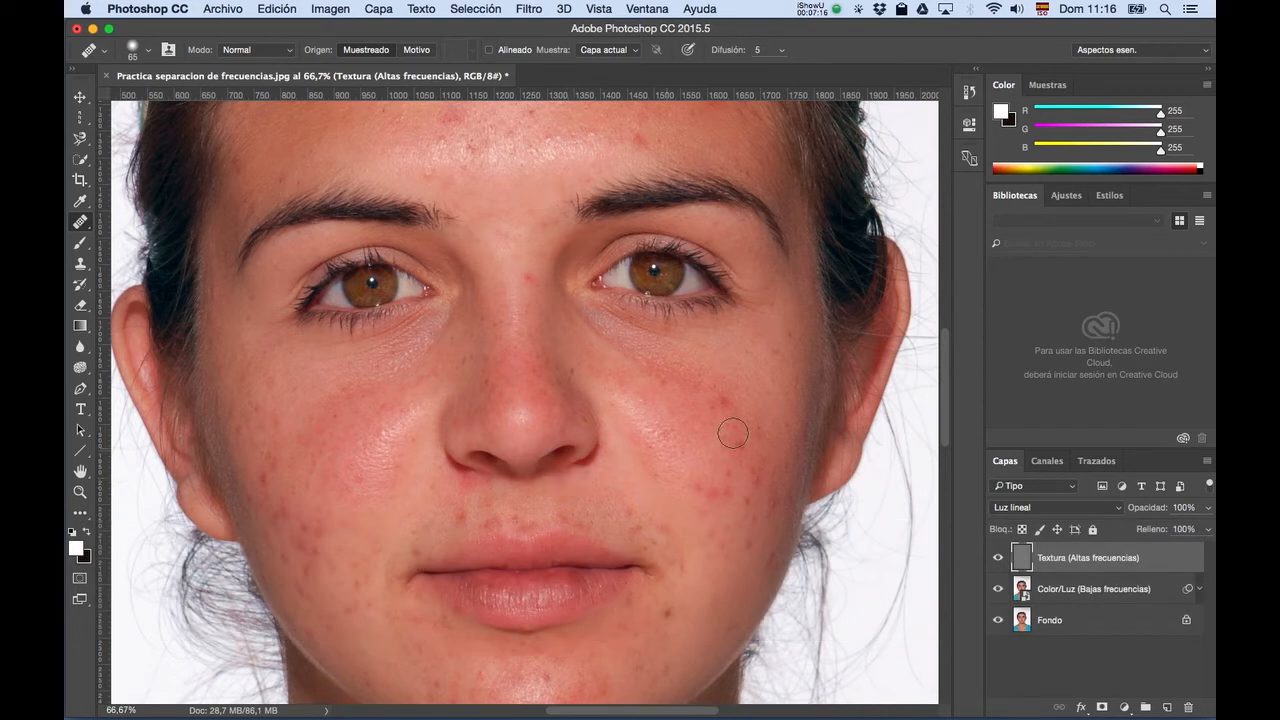
Heal the blemishes on the cheek at the portrait's right side, resampling clean skin for each area.
left_click(754, 407, "alt")
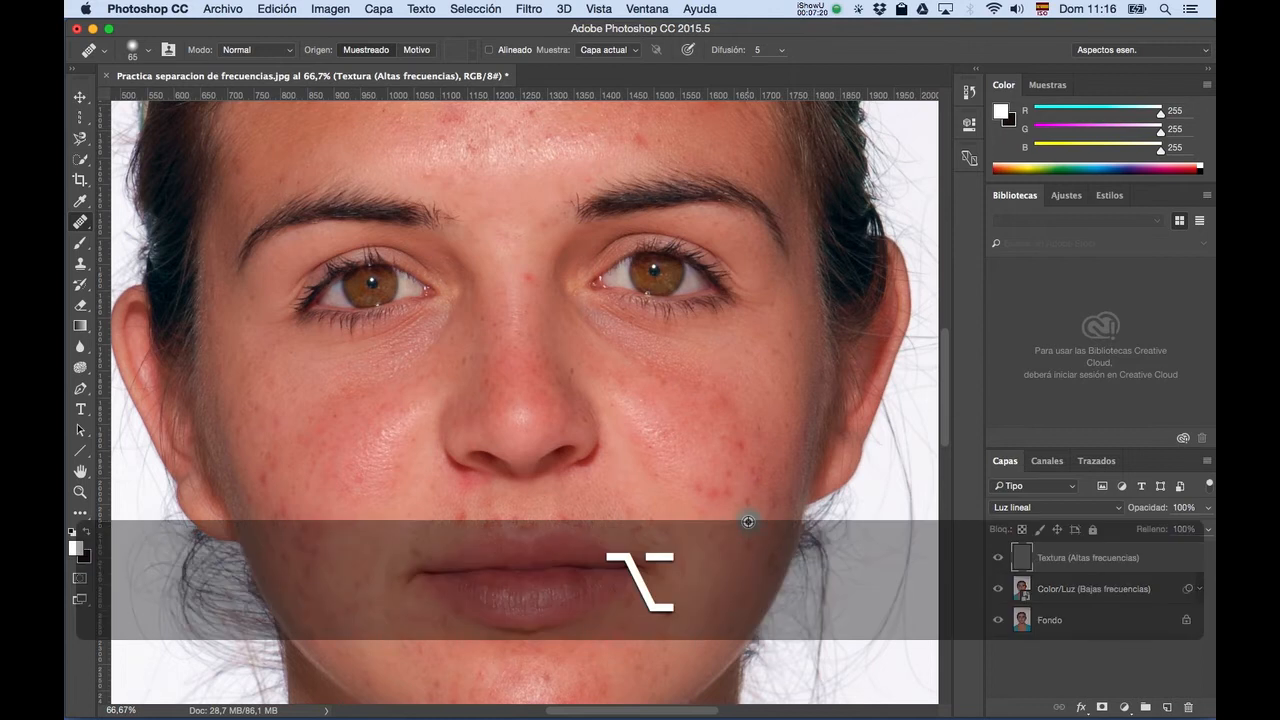
scroll(750, 520, "up", 5)
key("space")
left_click_drag(703, 558, 693, 510)
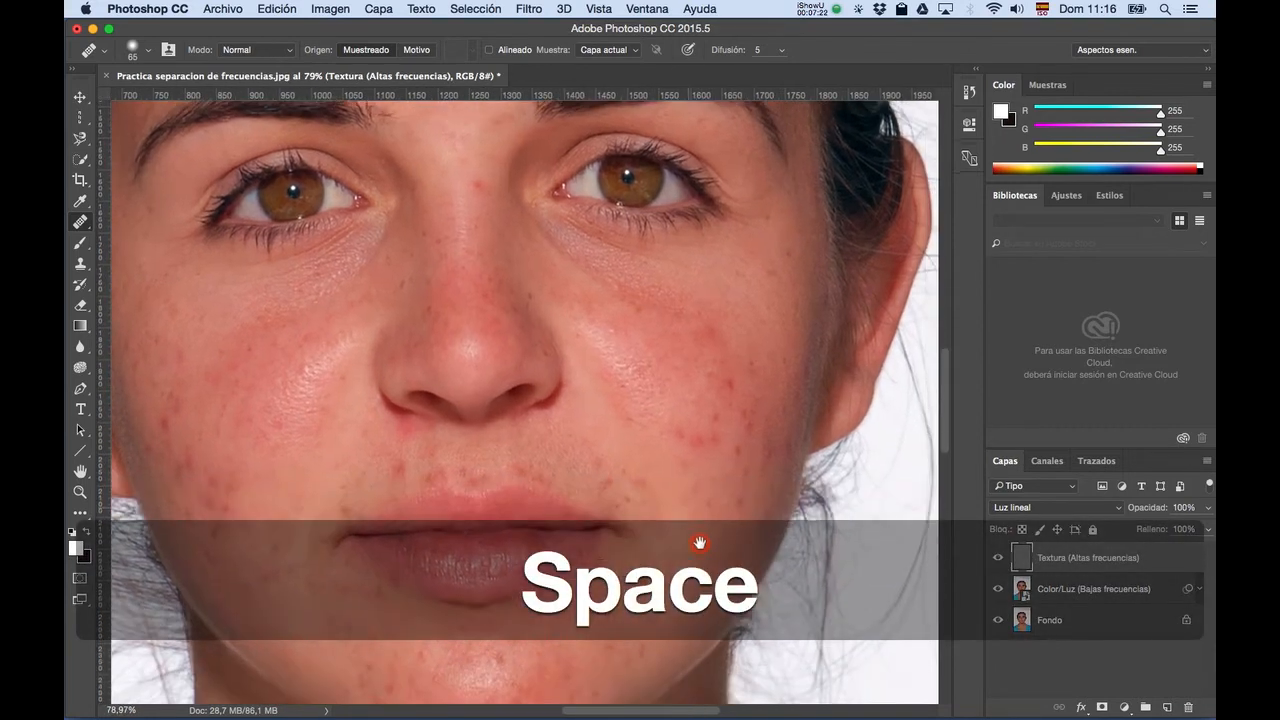
left_click(770, 426, "alt")
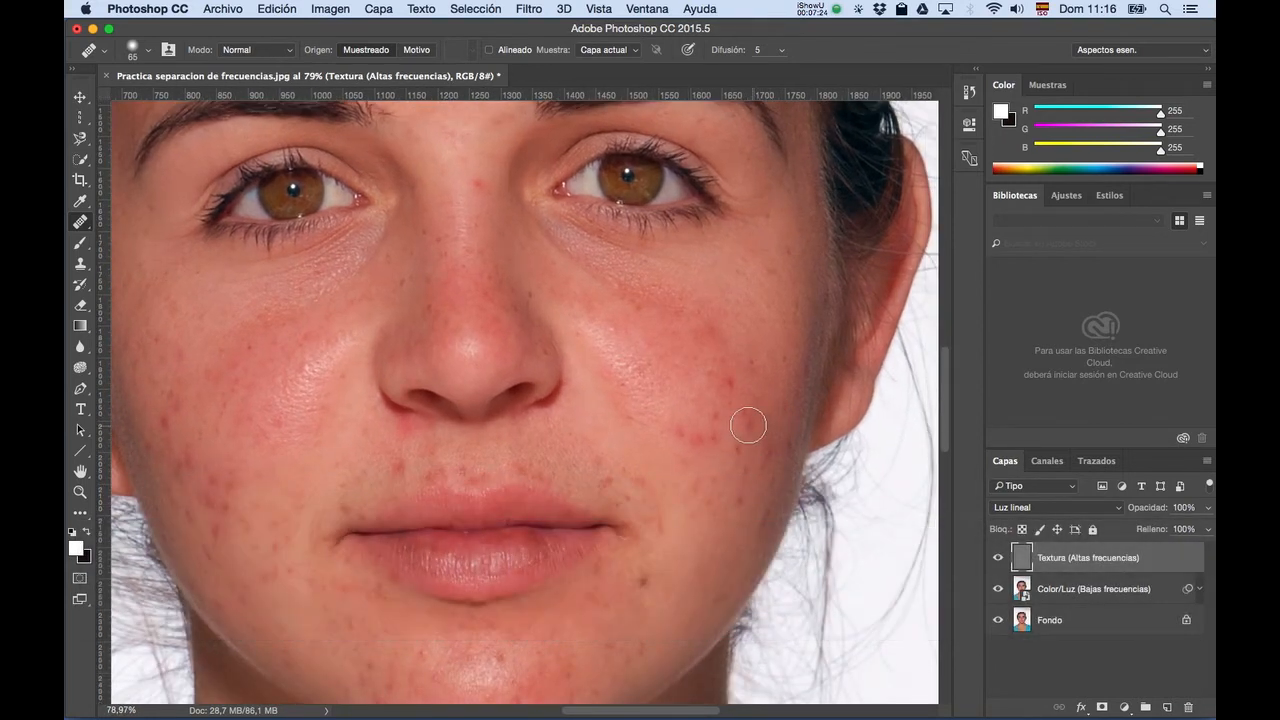
left_click(781, 449, "alt")
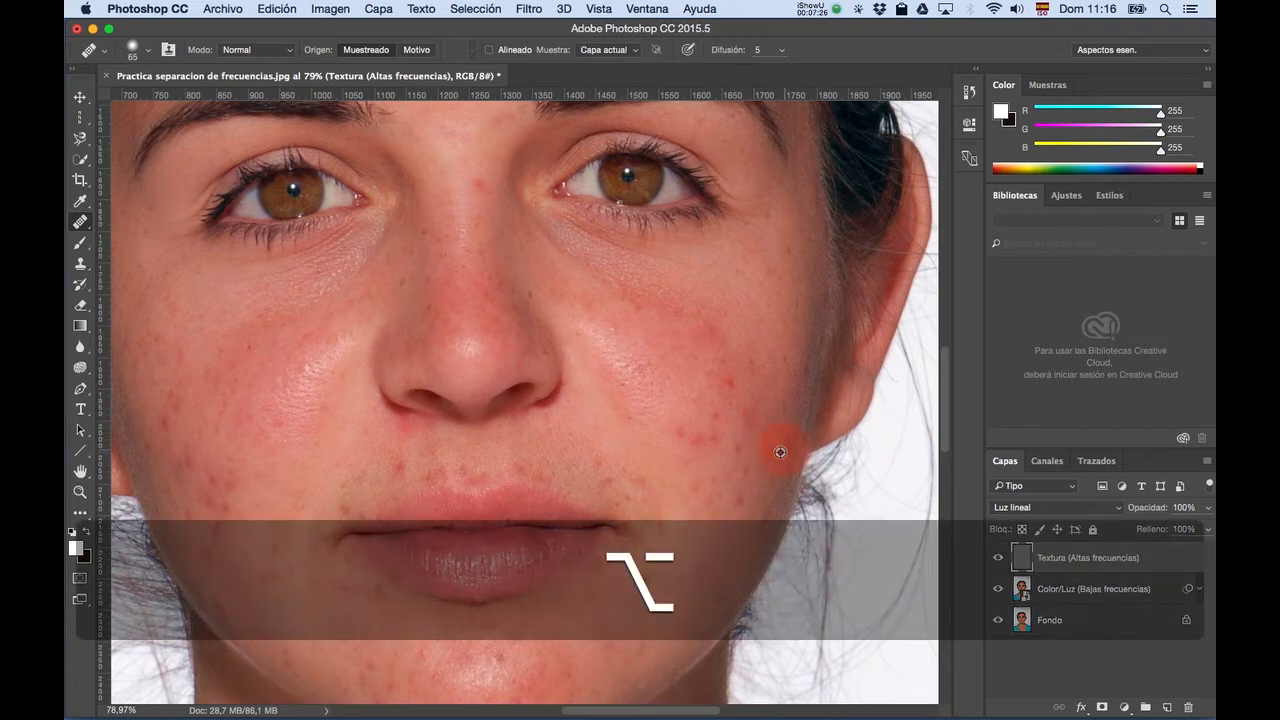
left_click(686, 465)
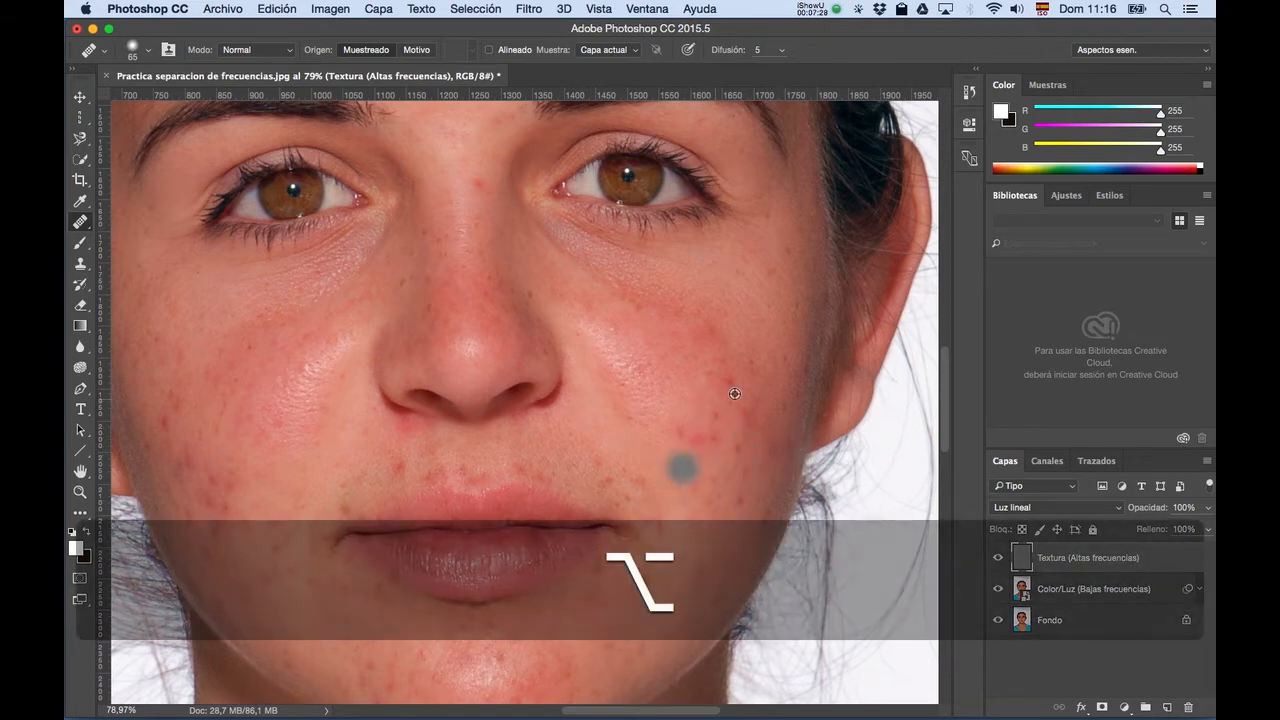
left_click(745, 388, "alt")
Heal the blemishes on the cheek at the portrait's left side, beside the ear, resampling clean skin texture for each area.
key("space")
left_click_drag(571, 480, 623, 386)
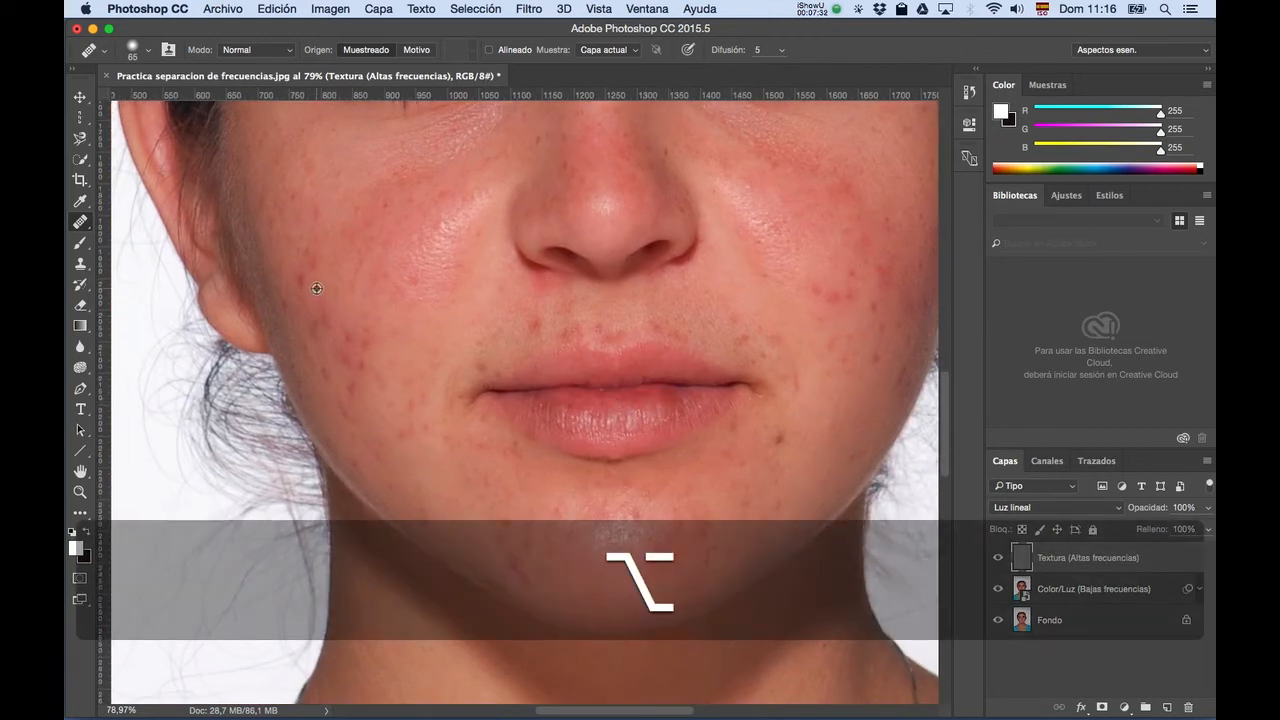
left_click(305, 282, "alt")
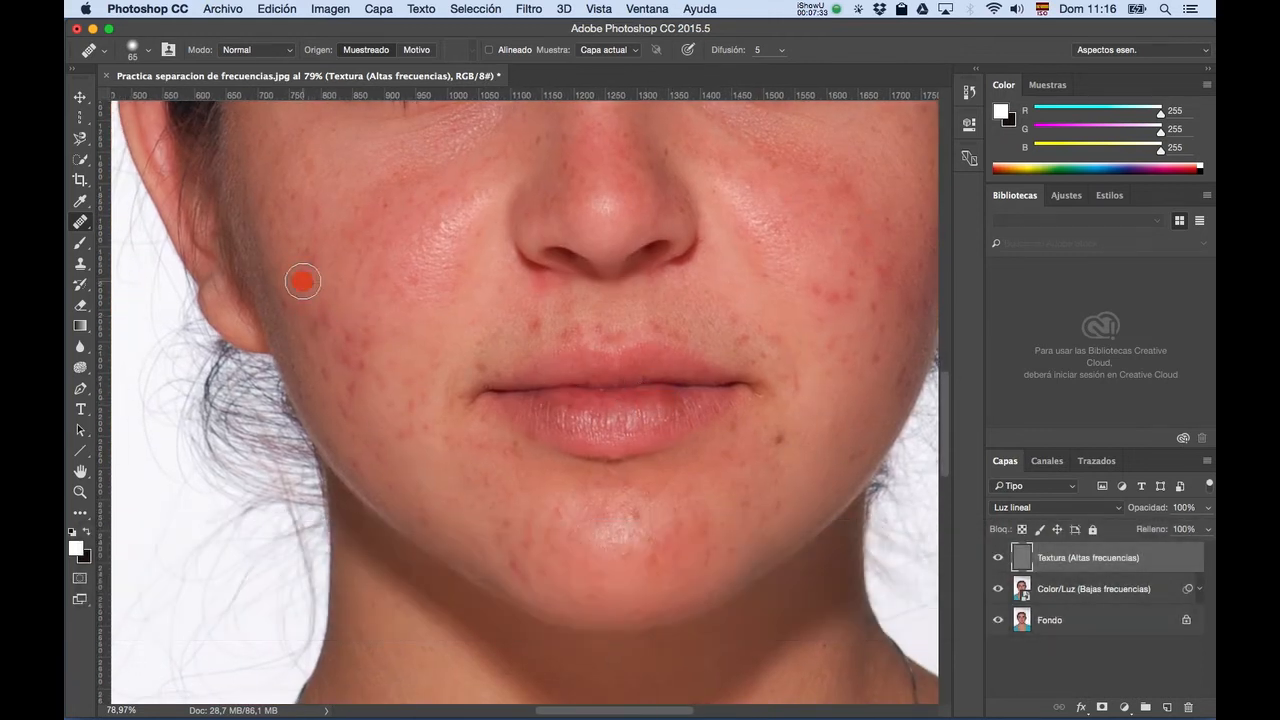
left_click(372, 370, "alt")
left_click(366, 368)
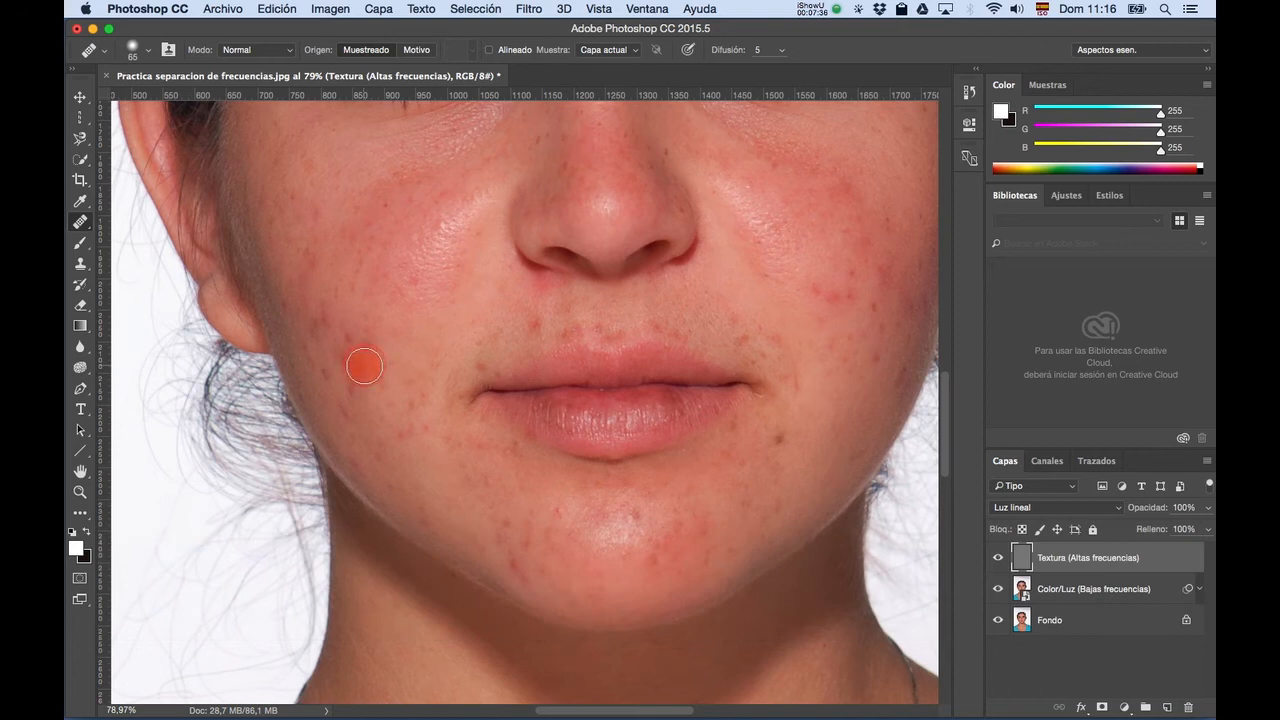
left_click(363, 400, "alt")
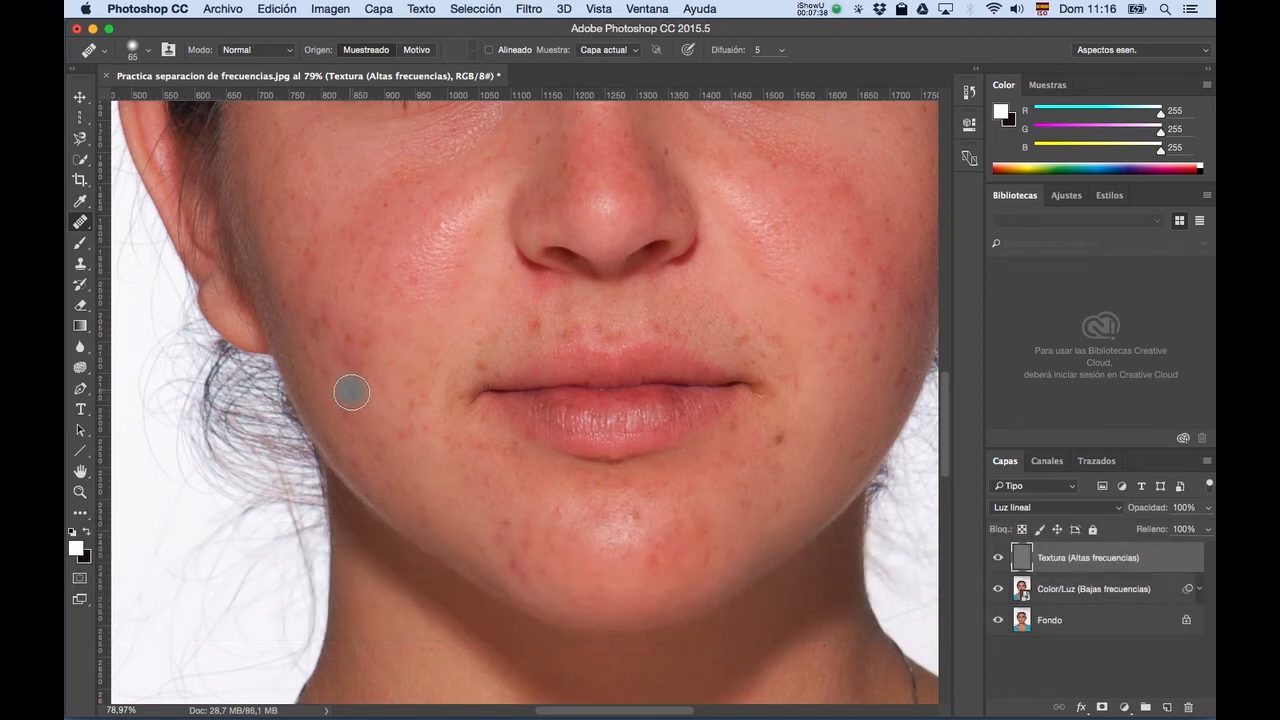
left_click(337, 310, "alt")
left_click(322, 321)
Heal the spots on both sides of the chin and along the skin below the lower lip, using texture sampled nearby.
left_click(510, 535)
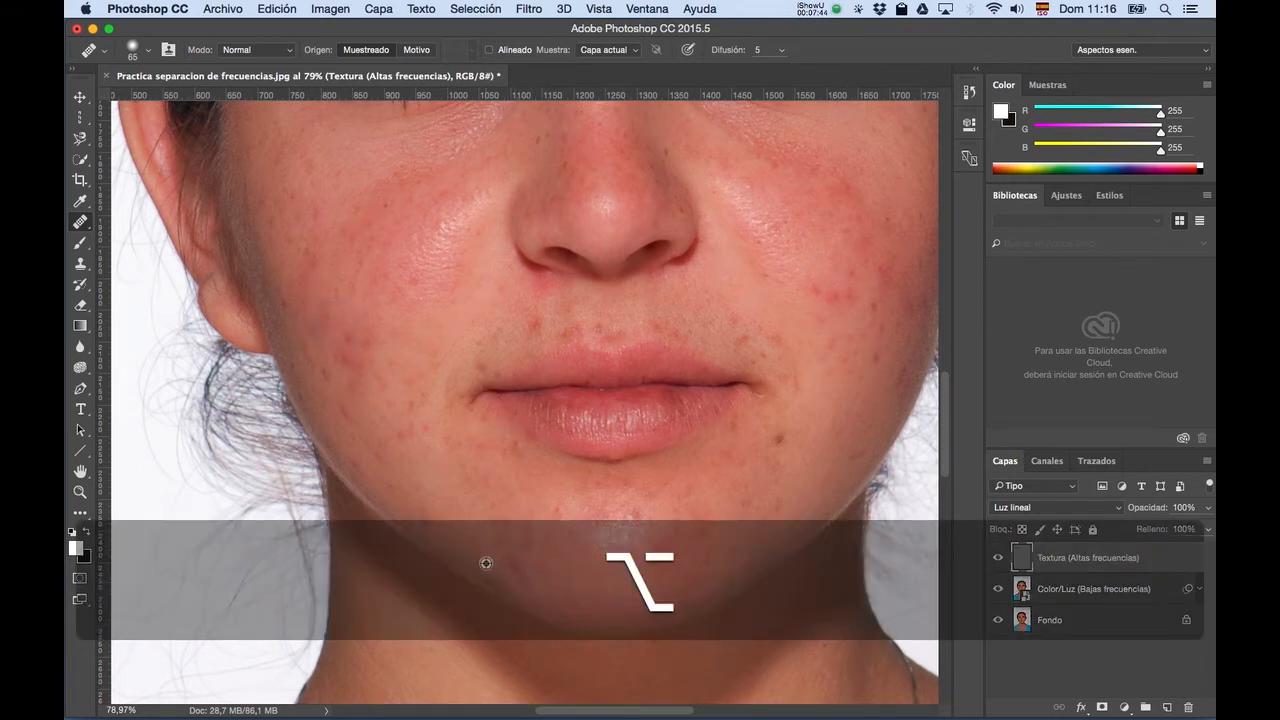
left_click(486, 563, "alt")
left_click(580, 548)
left_click(709, 514)
left_click(794, 466)
left_click(757, 475)
left_click(660, 568)
left_click(520, 490)
left_click(543, 513)
Resample clean skin on the chin and heal the remaining marks at its centre and near the mouth corner.
key("alt")
left_click(631, 572, "alt")
left_click(646, 563)
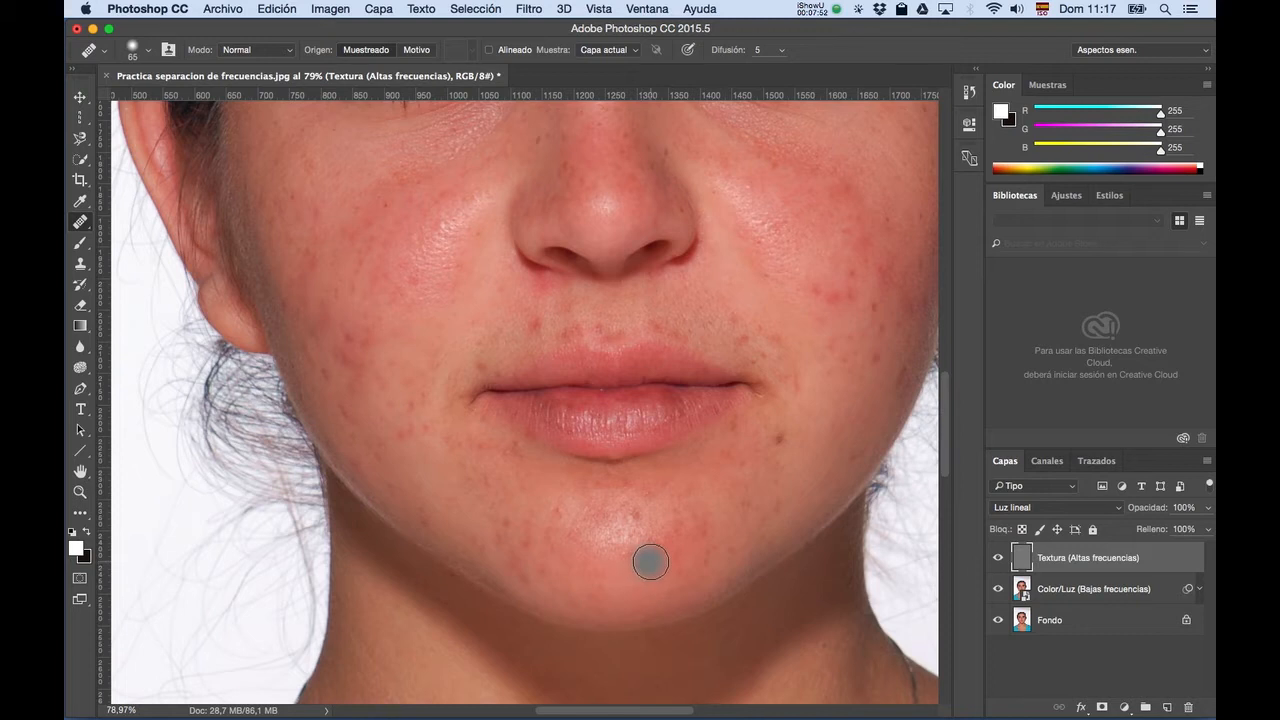
left_click(677, 502)
left_click(766, 412)
Heal more of the reddish marks on the portrait's left cheek with texture sampled just above them.
key("space")
mouse_move(800, 297)
left_mouse_down()
mouse_move(674, 354)
mouse_move(740, 423)
left_mouse_up()
key("space")
left_click_drag(417, 386, 453, 374)
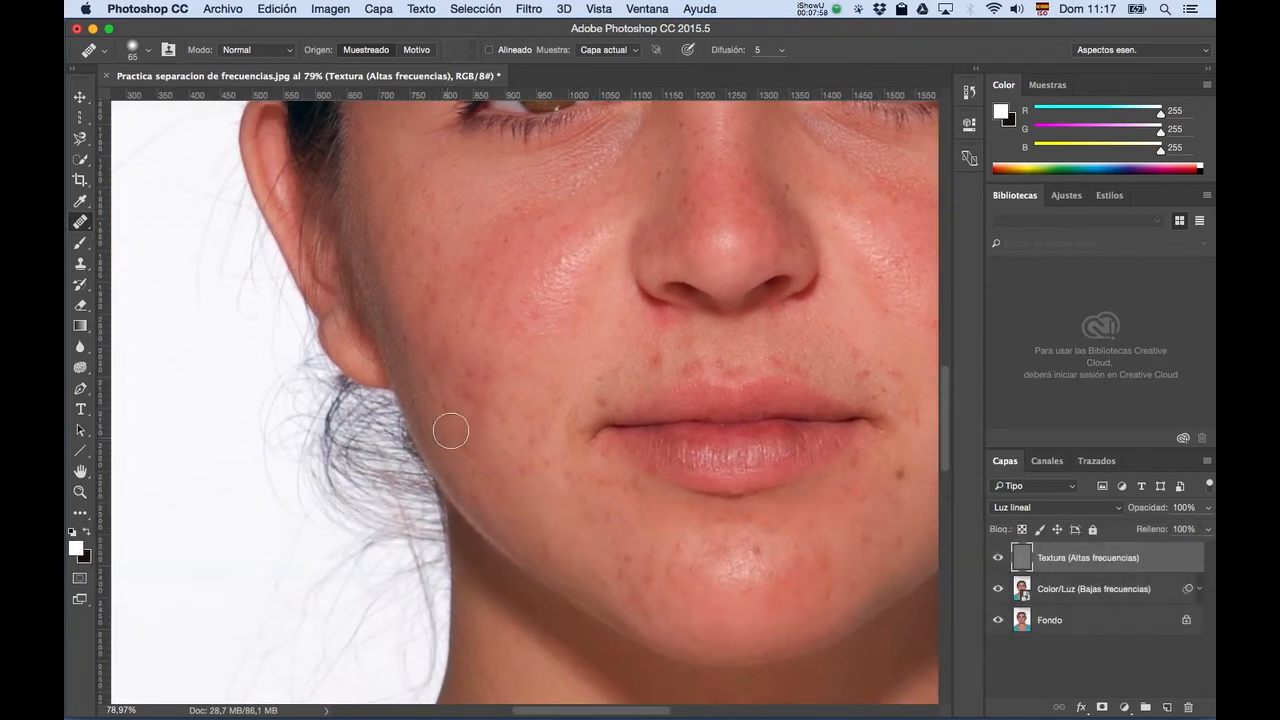
left_click(469, 352, "alt")
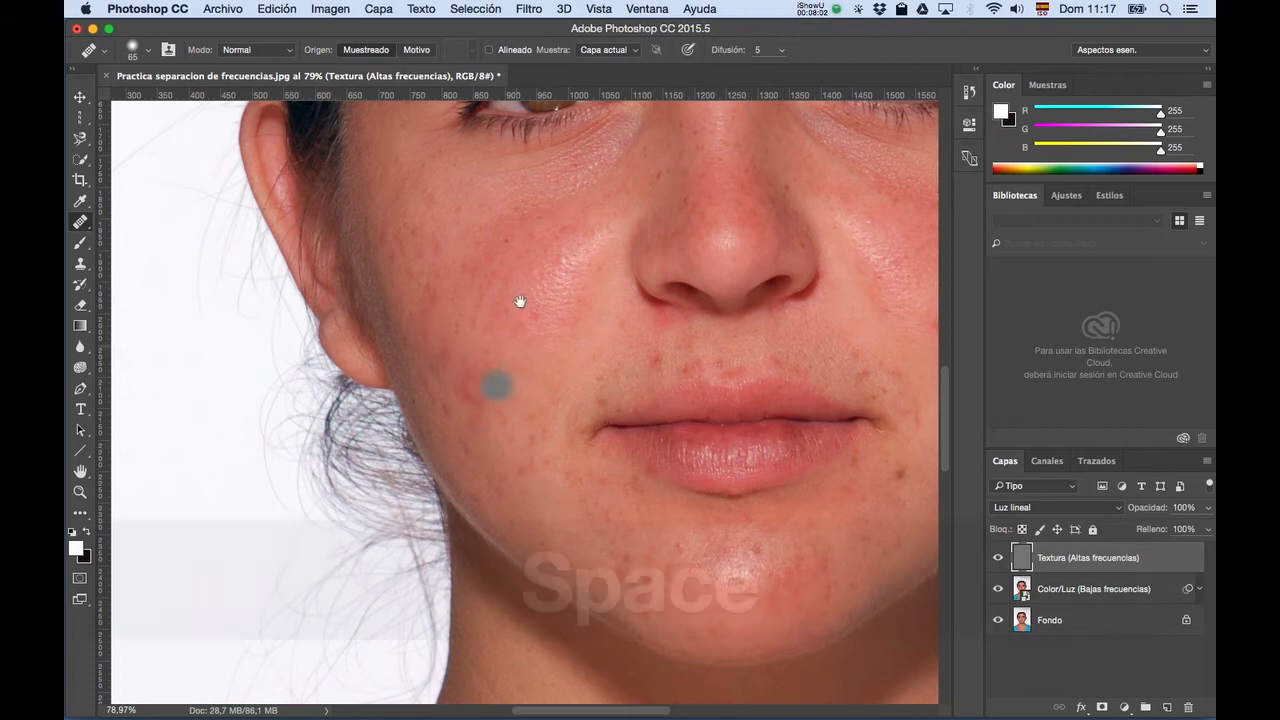
Heal the blemishes on the left and central forehead, sampling clean texture beside each spot.
key("space")
left_click_drag(497, 383, 449, 400)
mouse_move(571, 240)
left_mouse_down()
mouse_move(586, 351)
mouse_move(615, 378)
left_mouse_up()
left_click(376, 220, "alt")
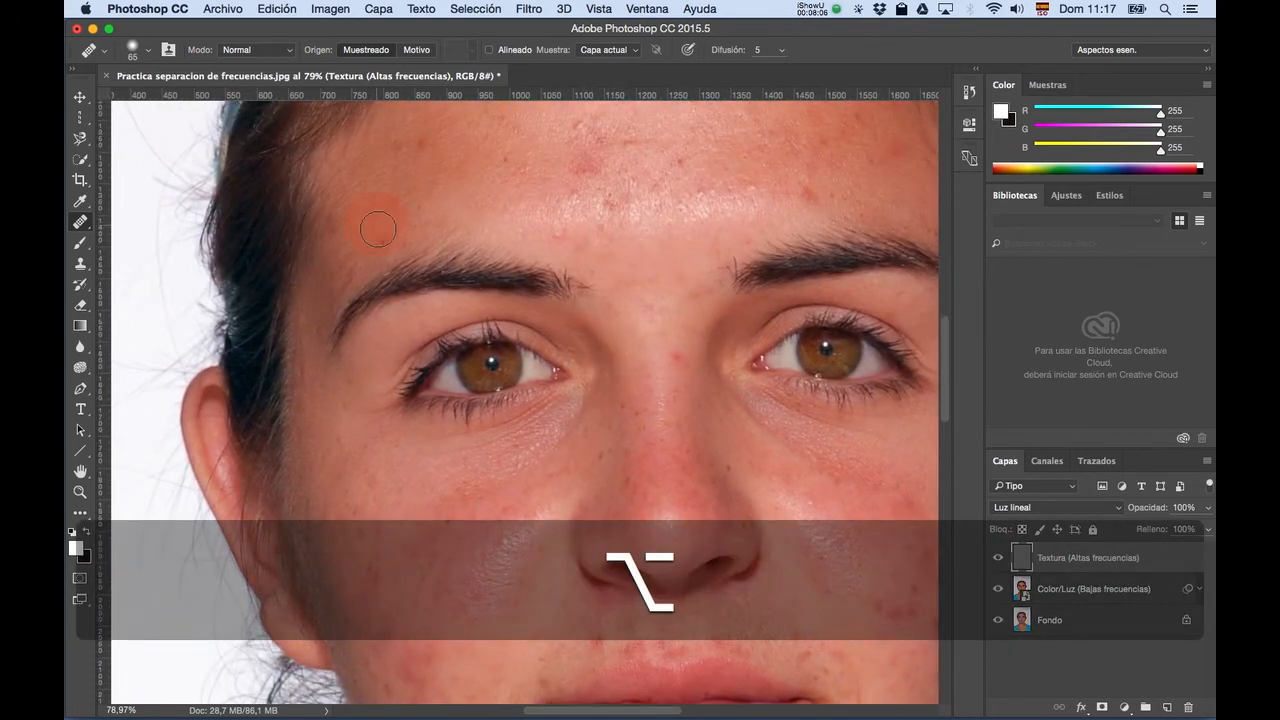
key("space")
left_click_drag(523, 194, 506, 240)
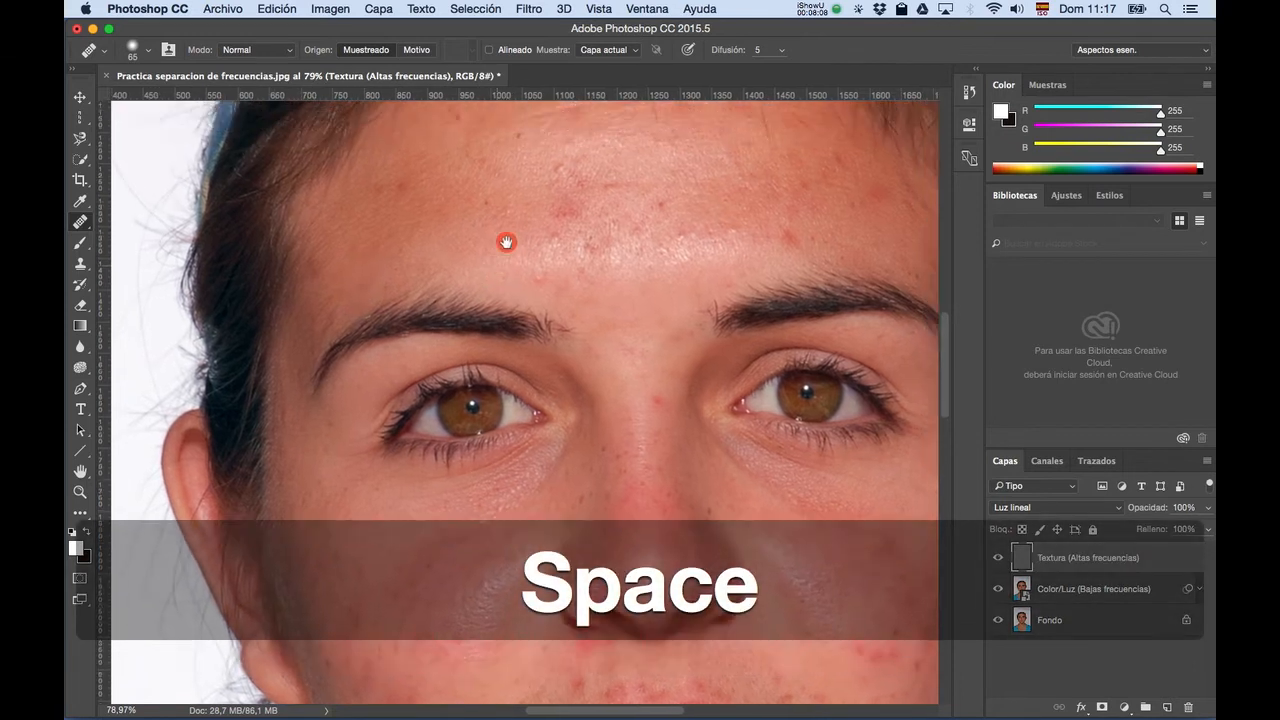
left_click(414, 206, "alt")
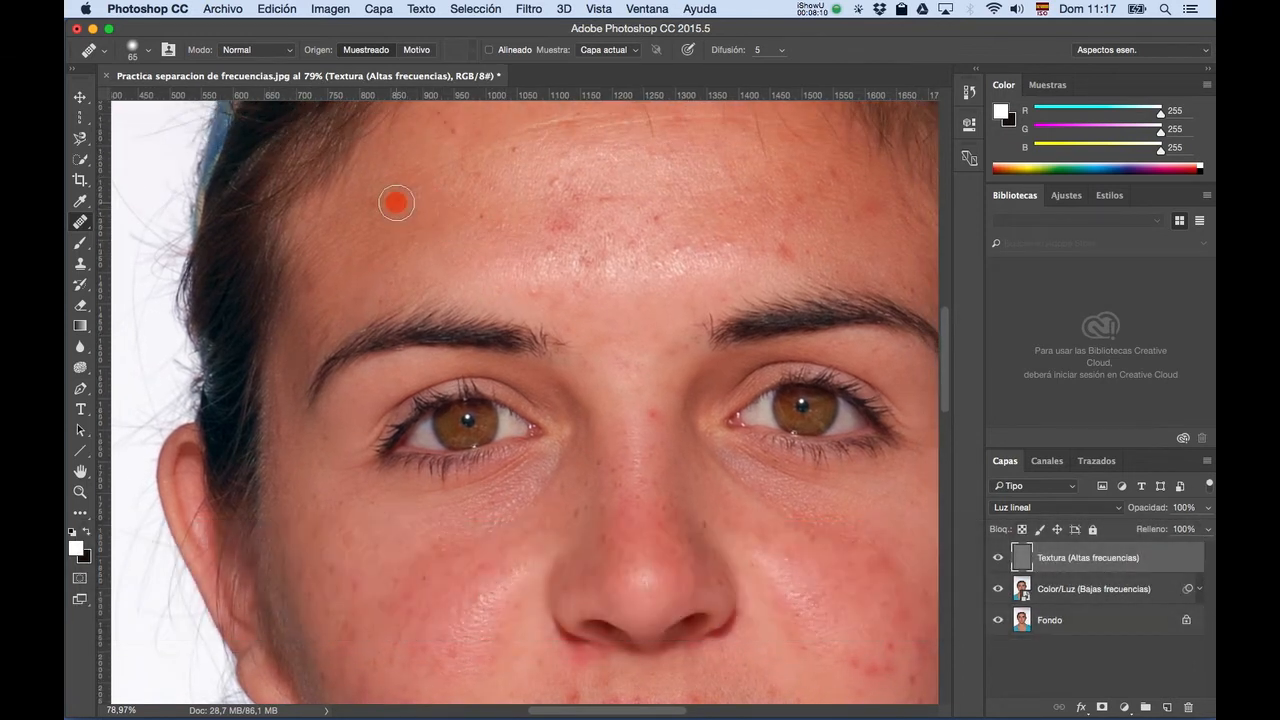
left_click(528, 222, "alt")
left_click(560, 226)
Undo the last healing stroke and heal the forehead spots above the portrait's right eyebrow with newly sampled texture.
key("space")
mouse_move(720, 234)
left_mouse_down()
mouse_move(634, 244)
mouse_move(651, 237)
left_mouse_up()
key("super+z")
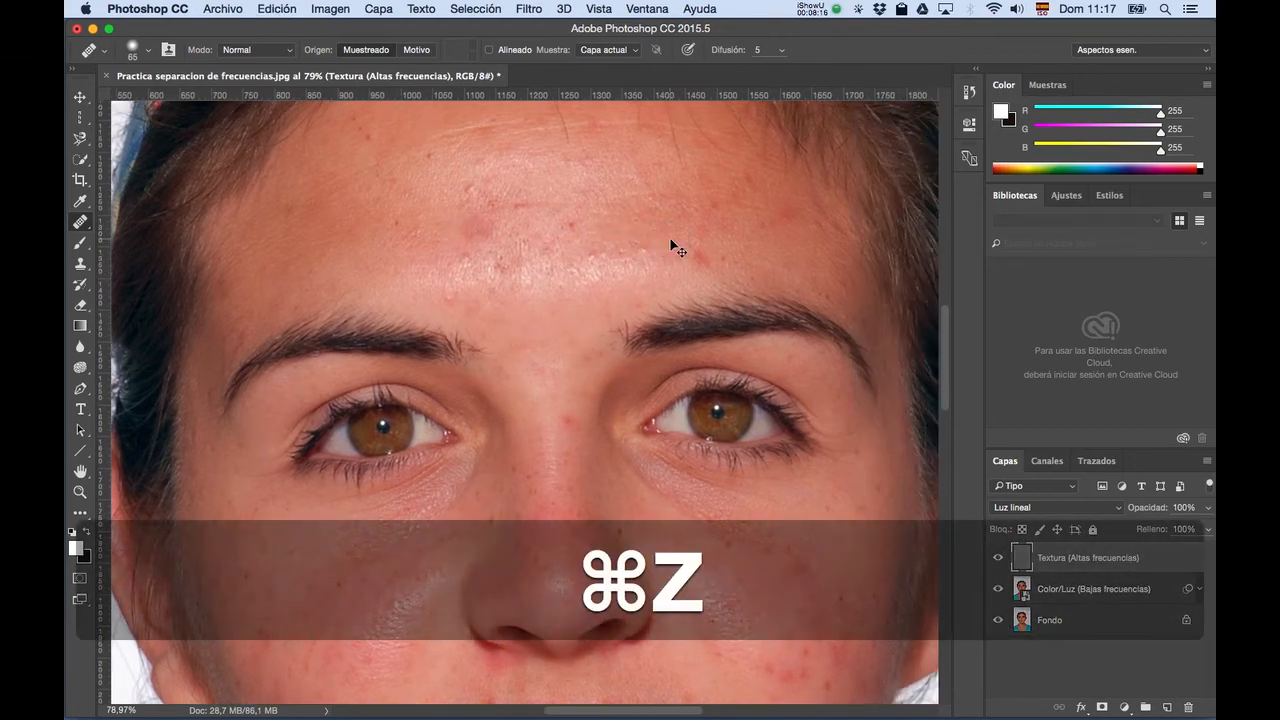
left_click(752, 232)
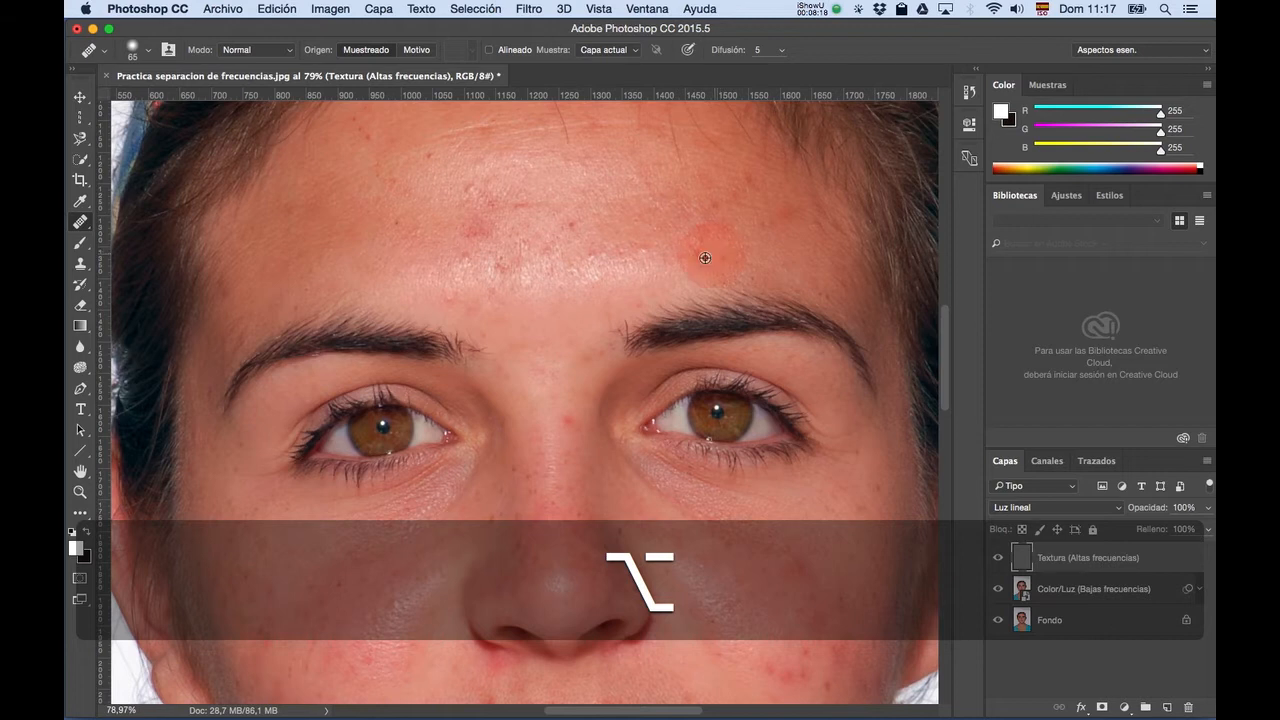
left_click(698, 257, "alt")
left_click(801, 229)
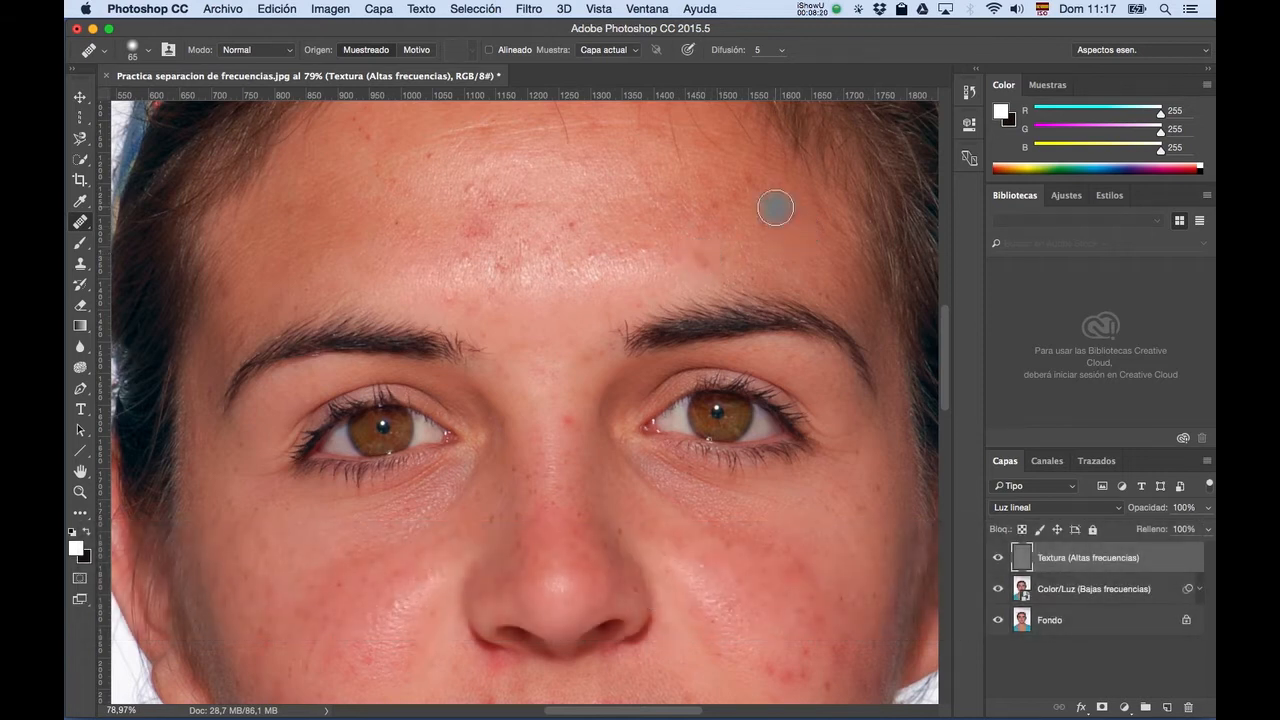
key("XF86MonBrightnessUp")
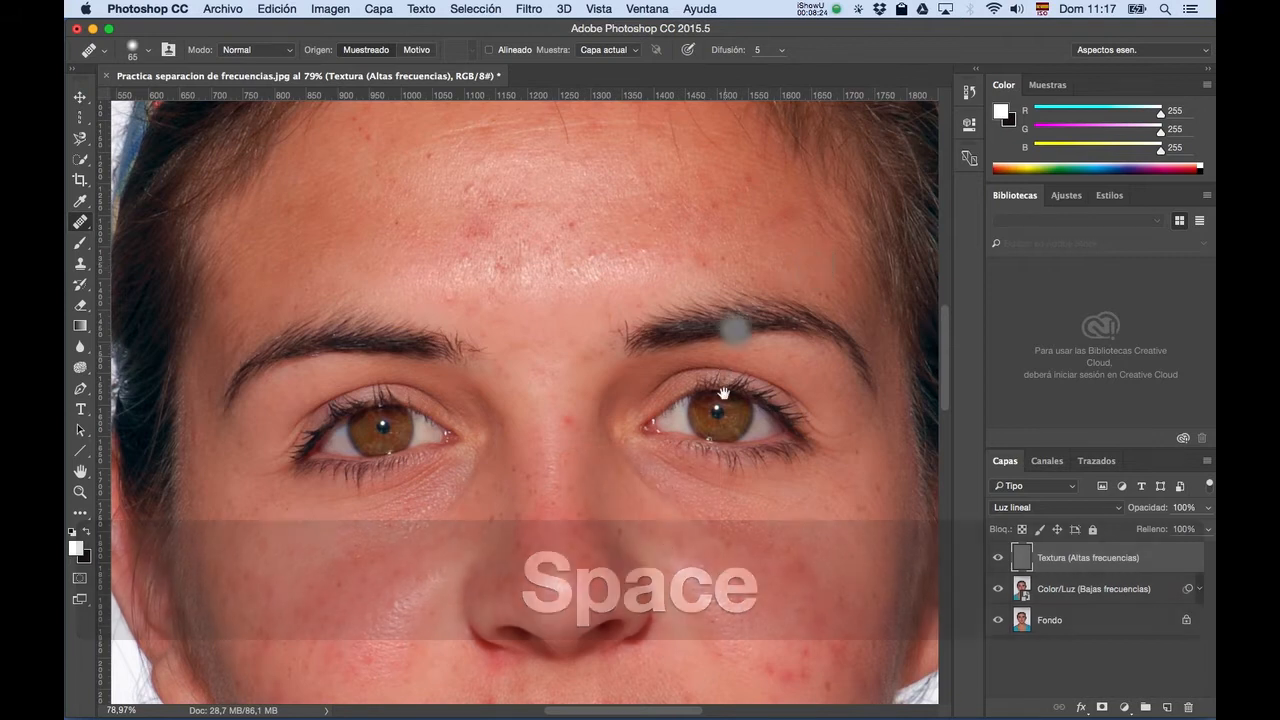
Heal the red spot on the bridge of the nose with texture sampled from the skin beside it.
key("space")
left_click_drag(726, 343, 734, 261)
left_click(578, 318, "alt")
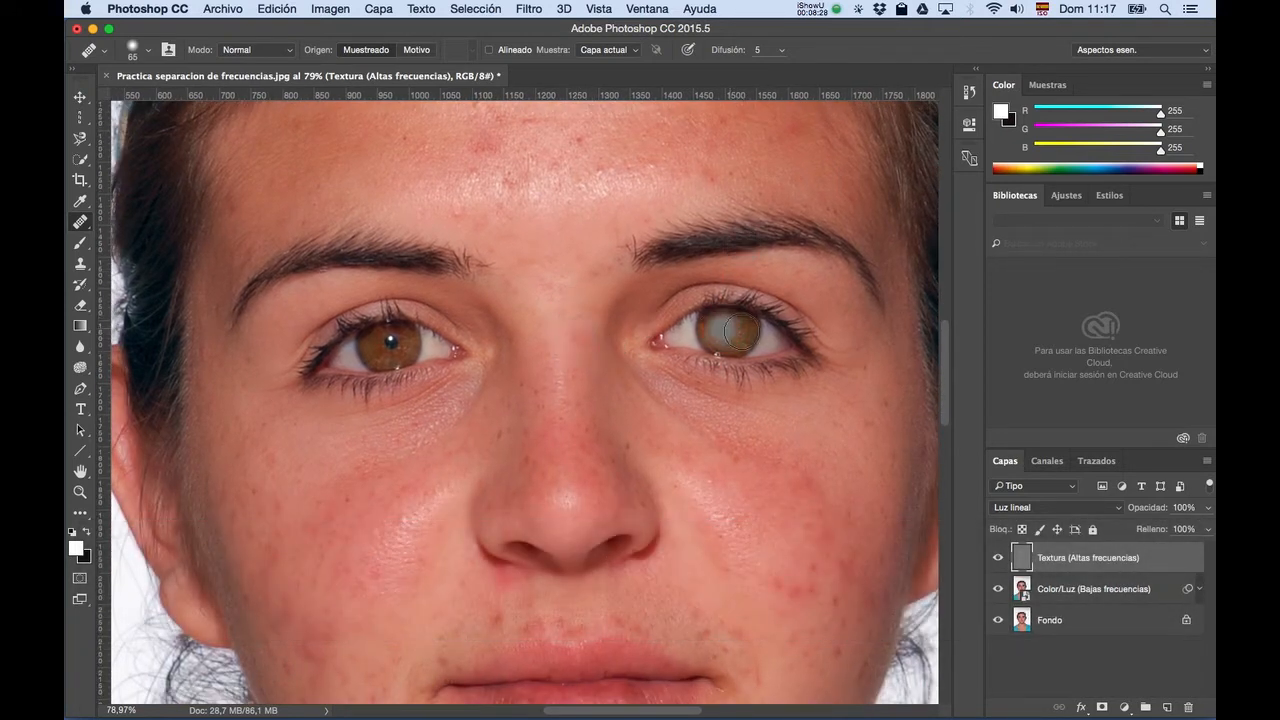
left_click(820, 8)
left_click(853, 74)
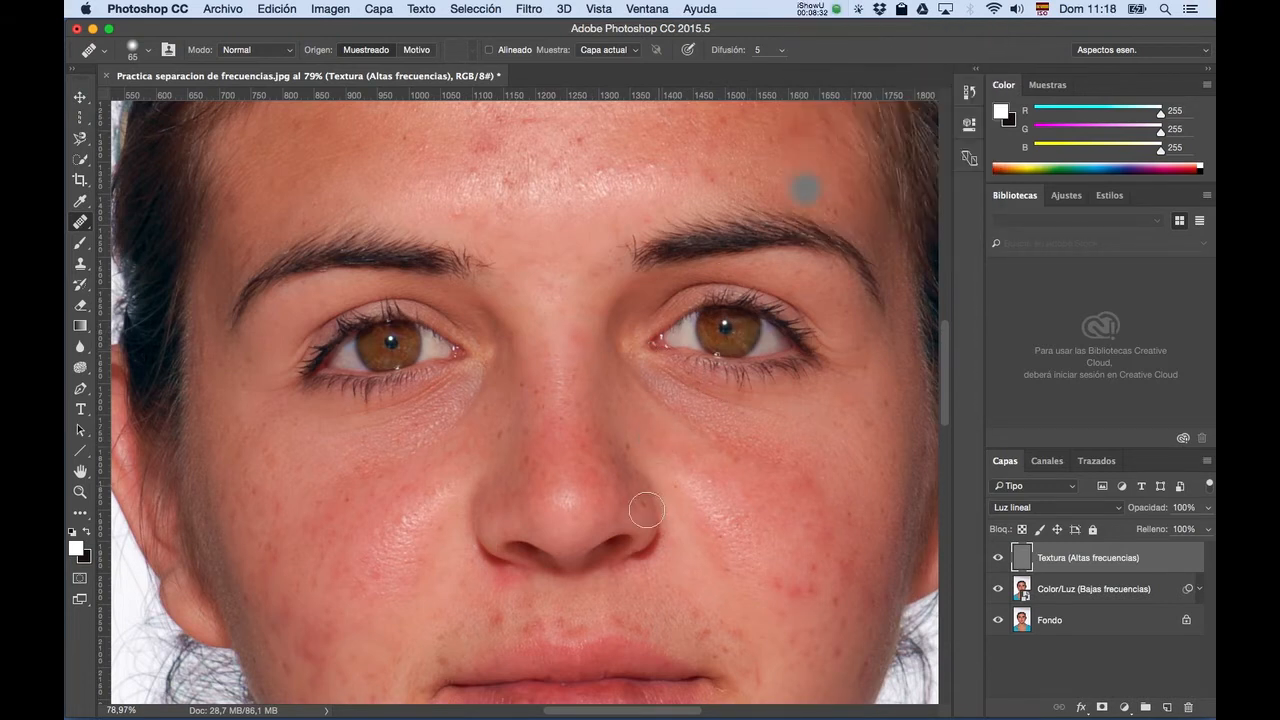
Heal the blemishes between the nose and upper lip and near the mouth corner with sampled texture.
left_click_drag(633, 536, 674, 391)
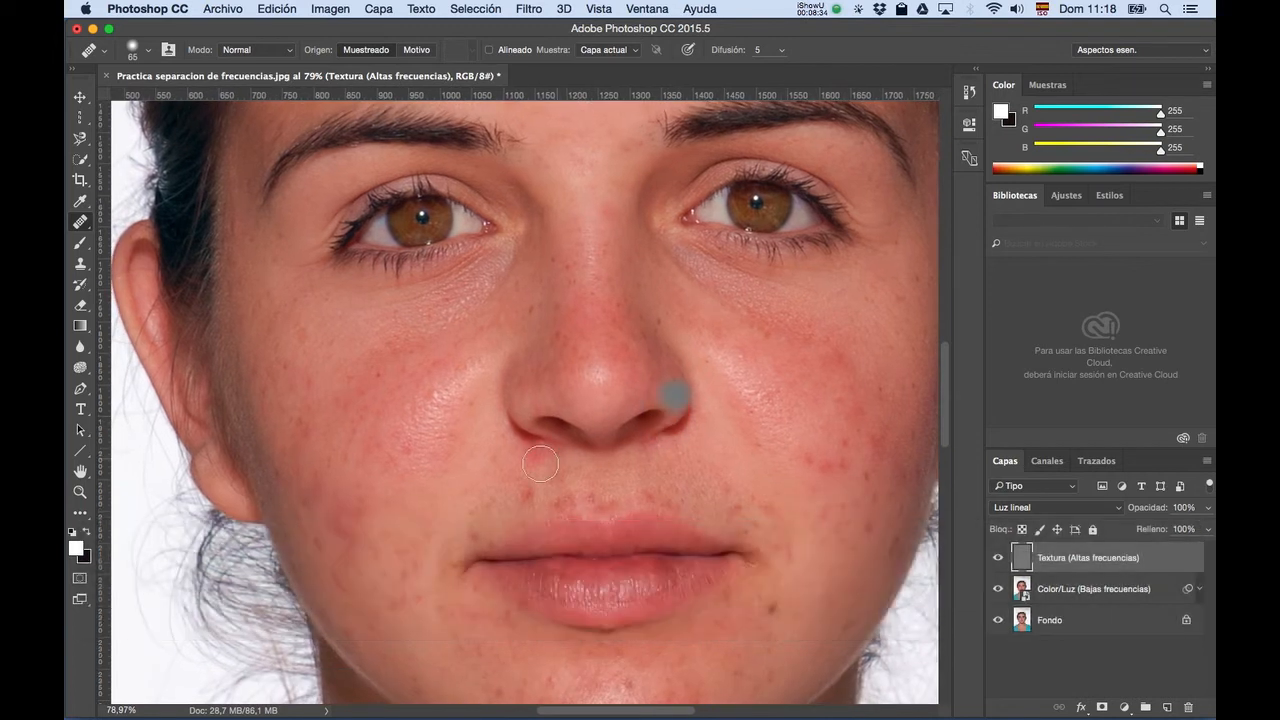
key("alt")
left_click(509, 497, "alt")
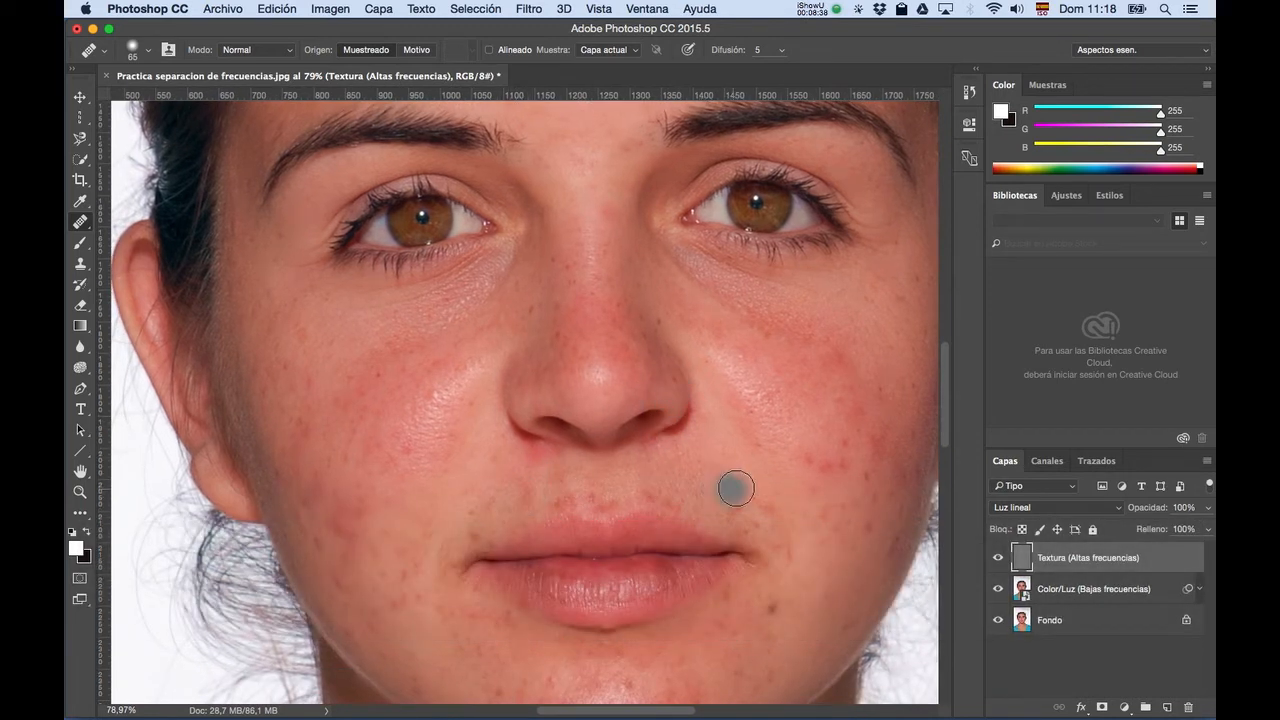
left_click(754, 490)
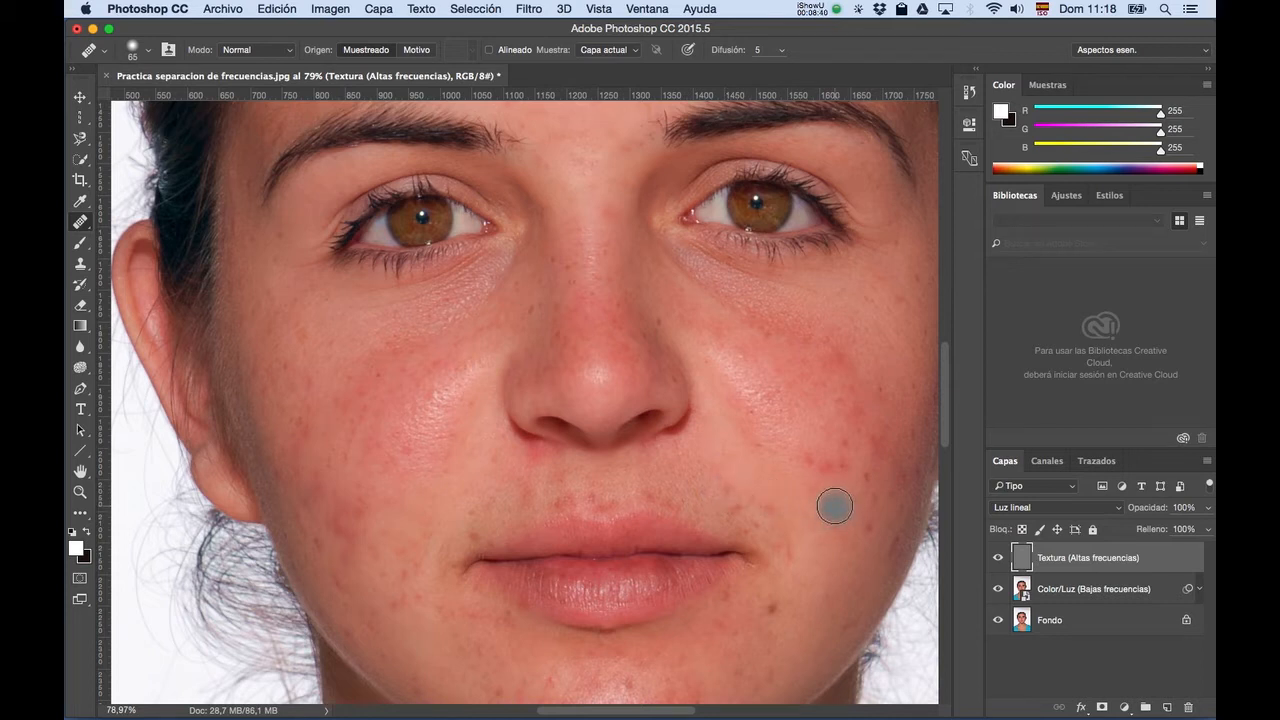
Heal the cluster of red marks on the portrait's right cheek, level with the nostrils, resampling clean skin in between.
key("alt")
left_click(821, 468)
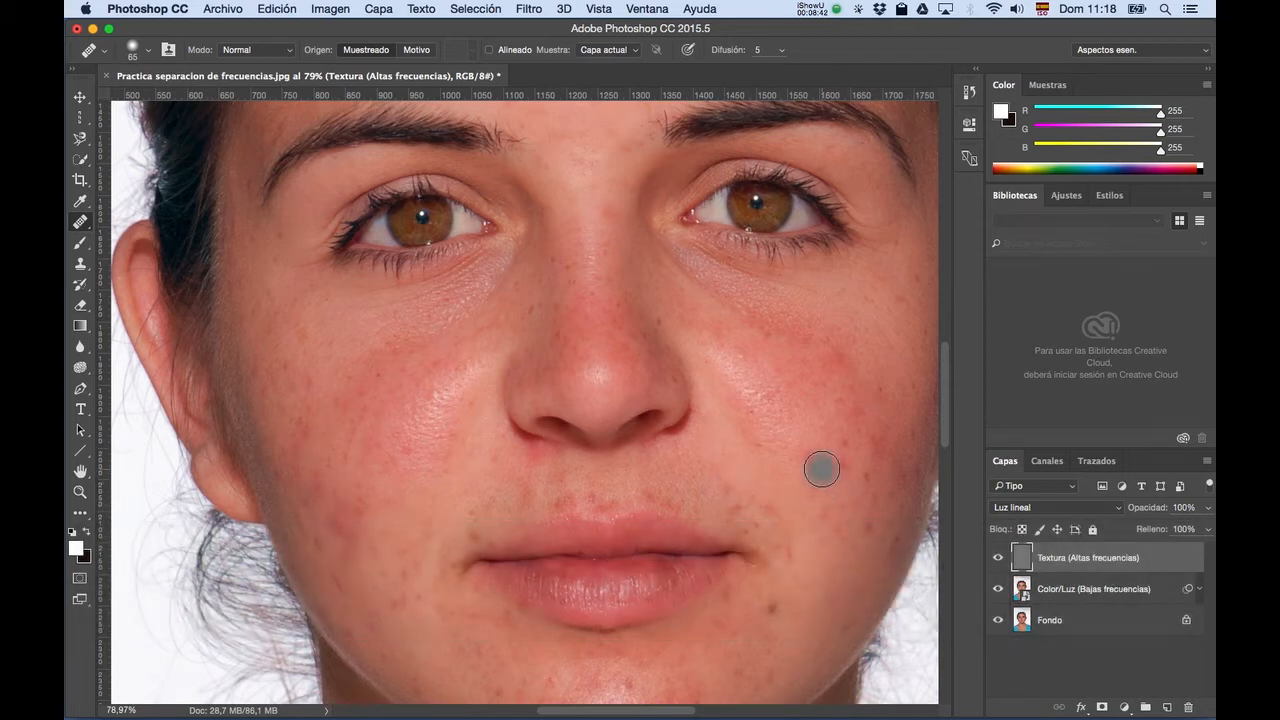
key("alt")
left_click(792, 478, "alt")
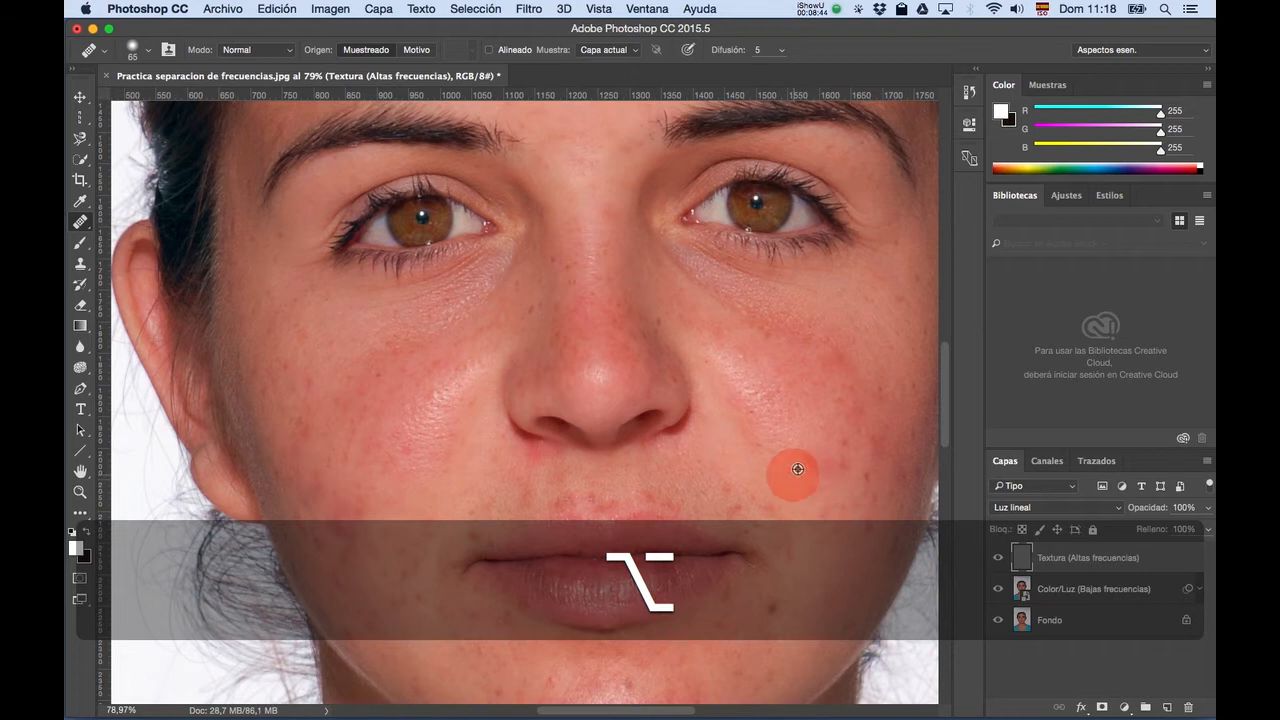
left_click(808, 454)
left_click(696, 474)
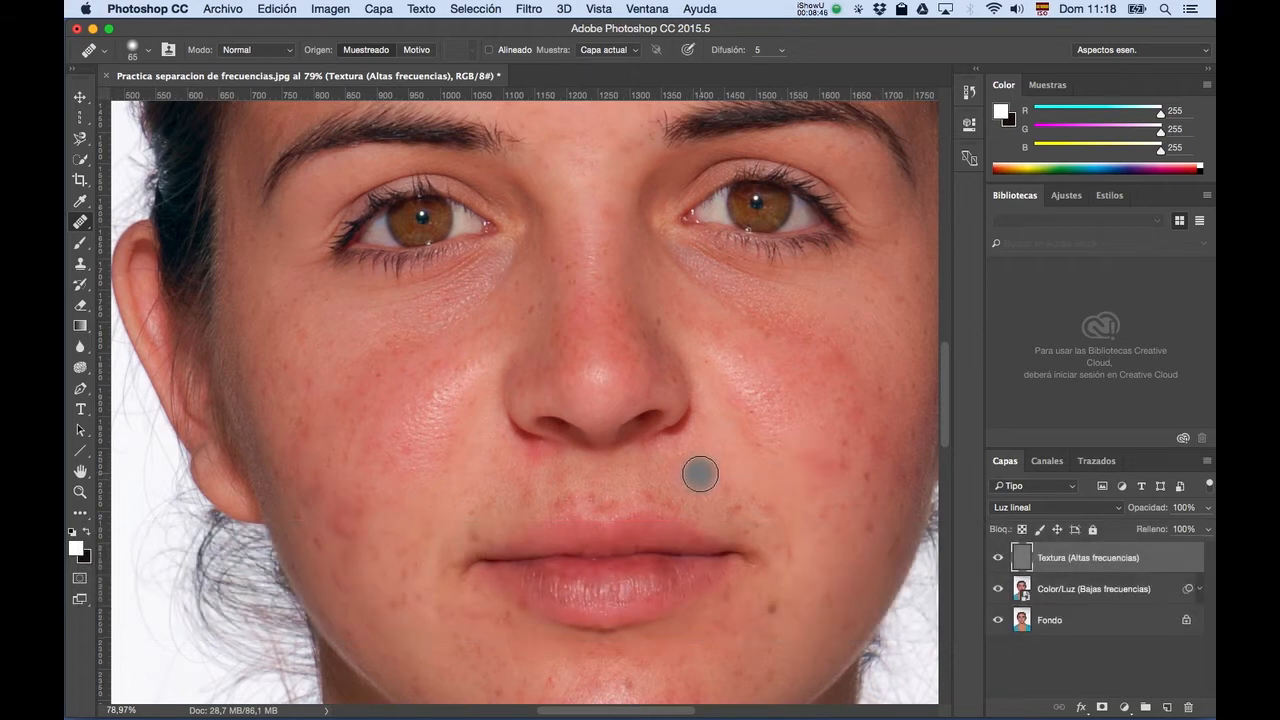
Heal the spots on the lower cheek and jaw at the portrait's left side with texture sampled close by.
key("space")
left_click_drag(679, 414, 694, 363)
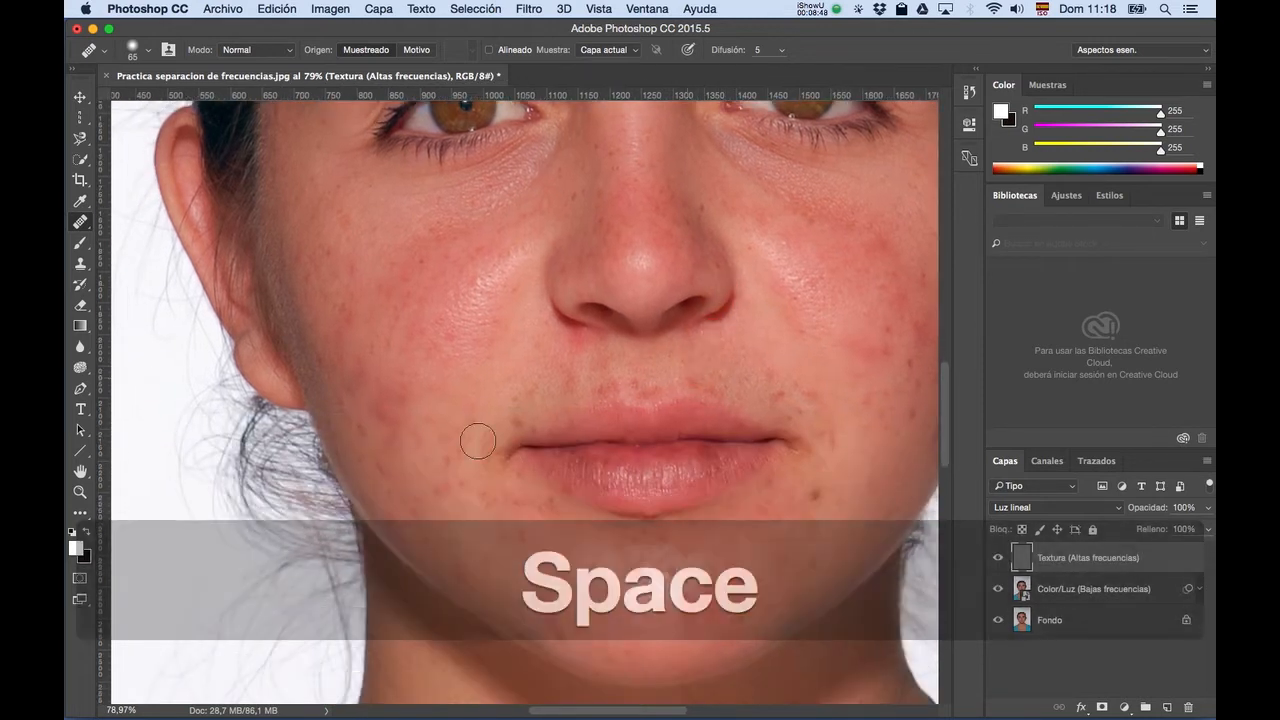
left_click(398, 466, "alt")
left_click(381, 477)
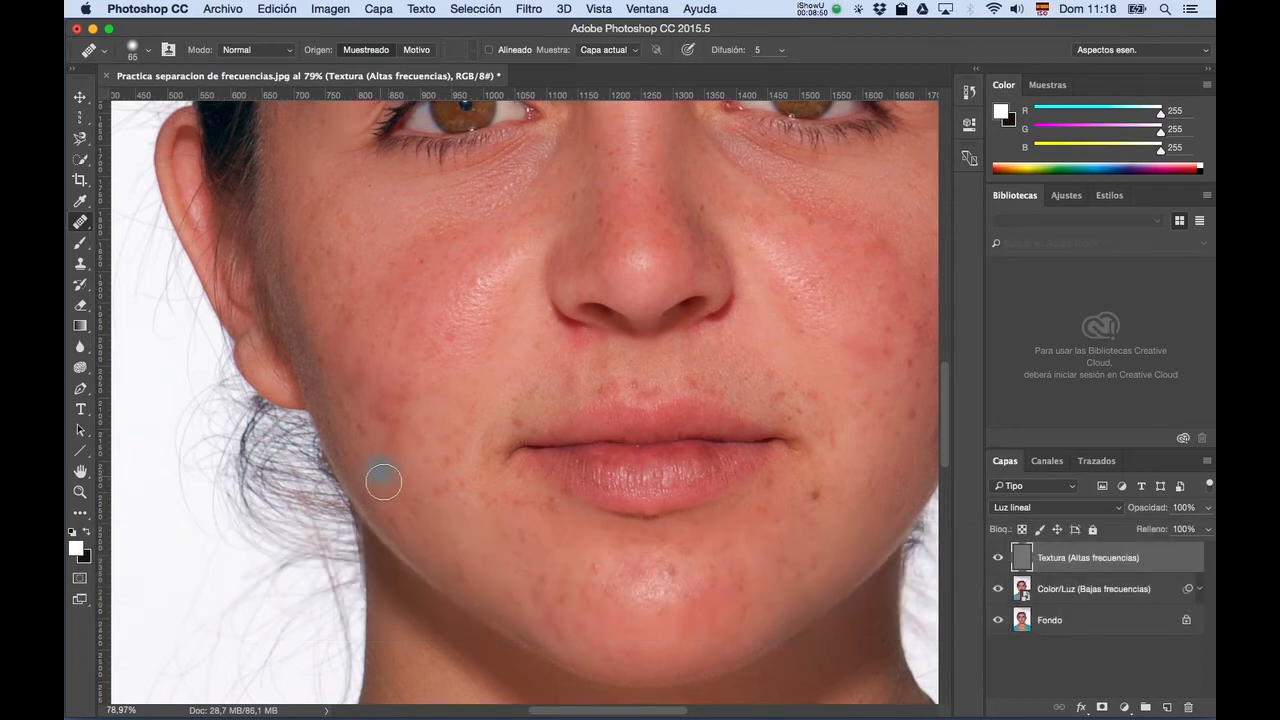
key("alt")
left_click(408, 531, "alt")
left_click(457, 500)
Resample texture on the portrait's left cheek and heal the remaining marks from there towards the mouth corner.
left_click(397, 423)
key("alt")
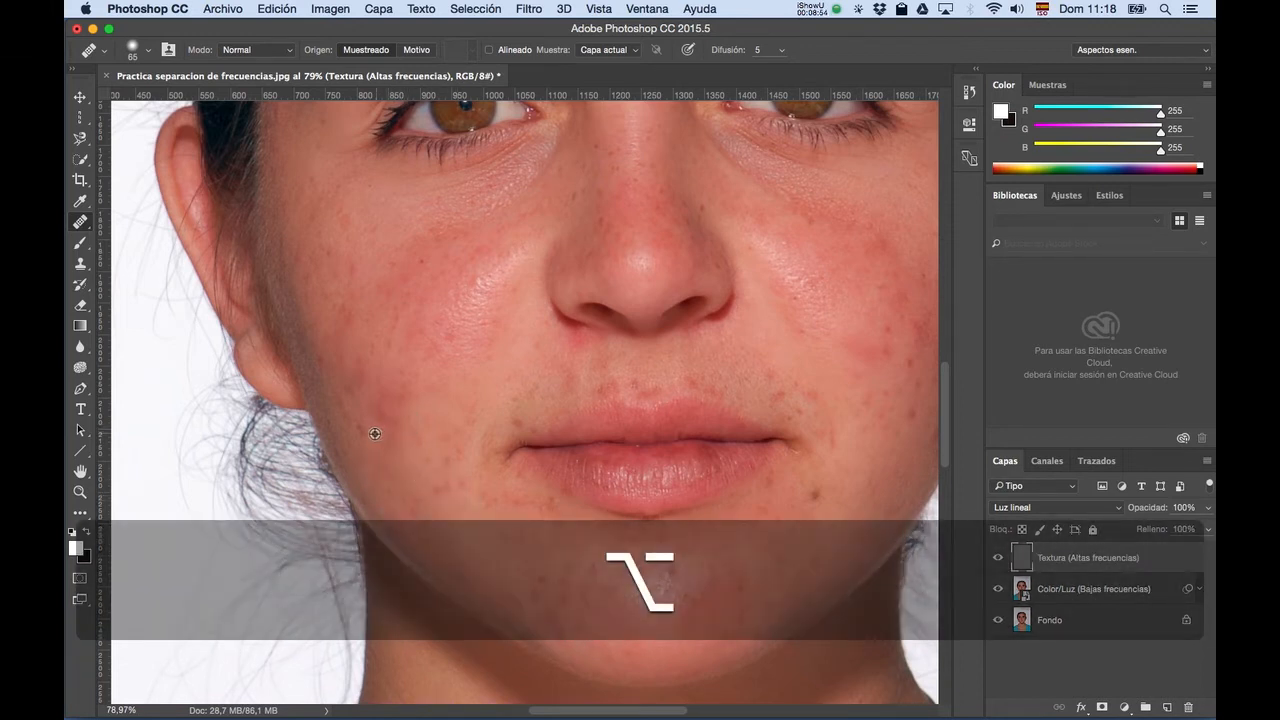
left_click(374, 432, "alt")
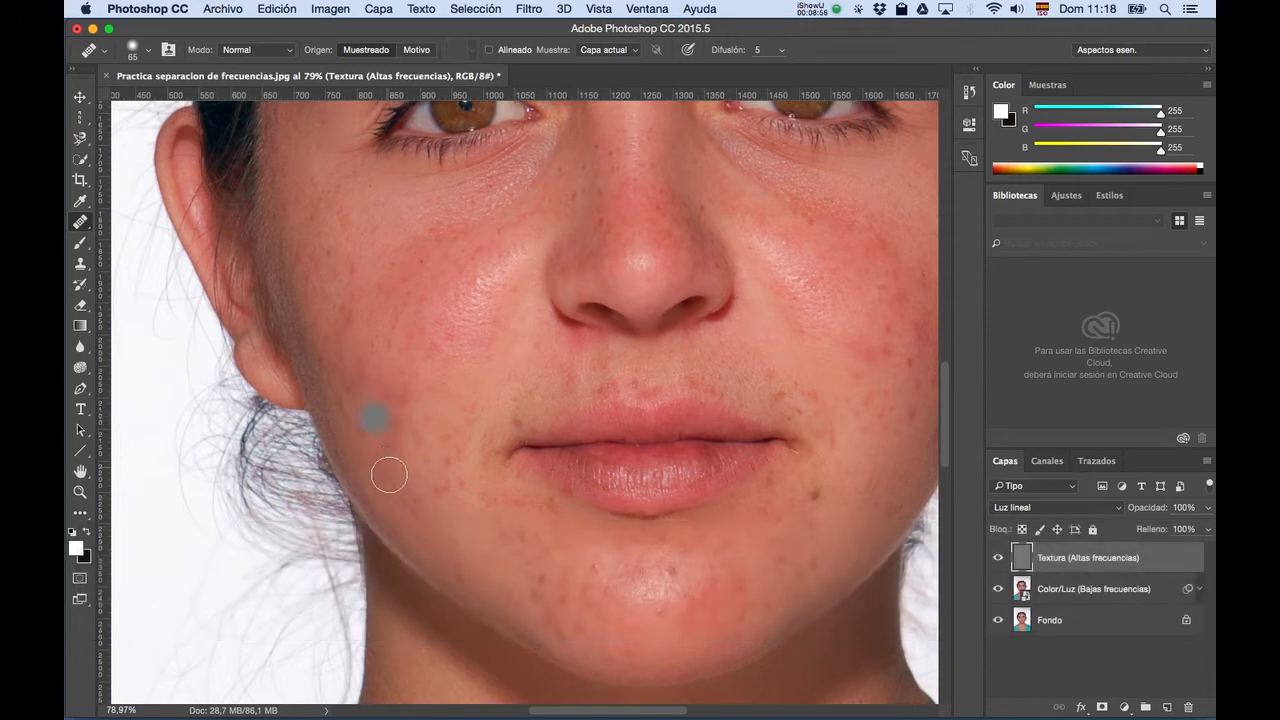
left_click(451, 503)
left_click(507, 514)
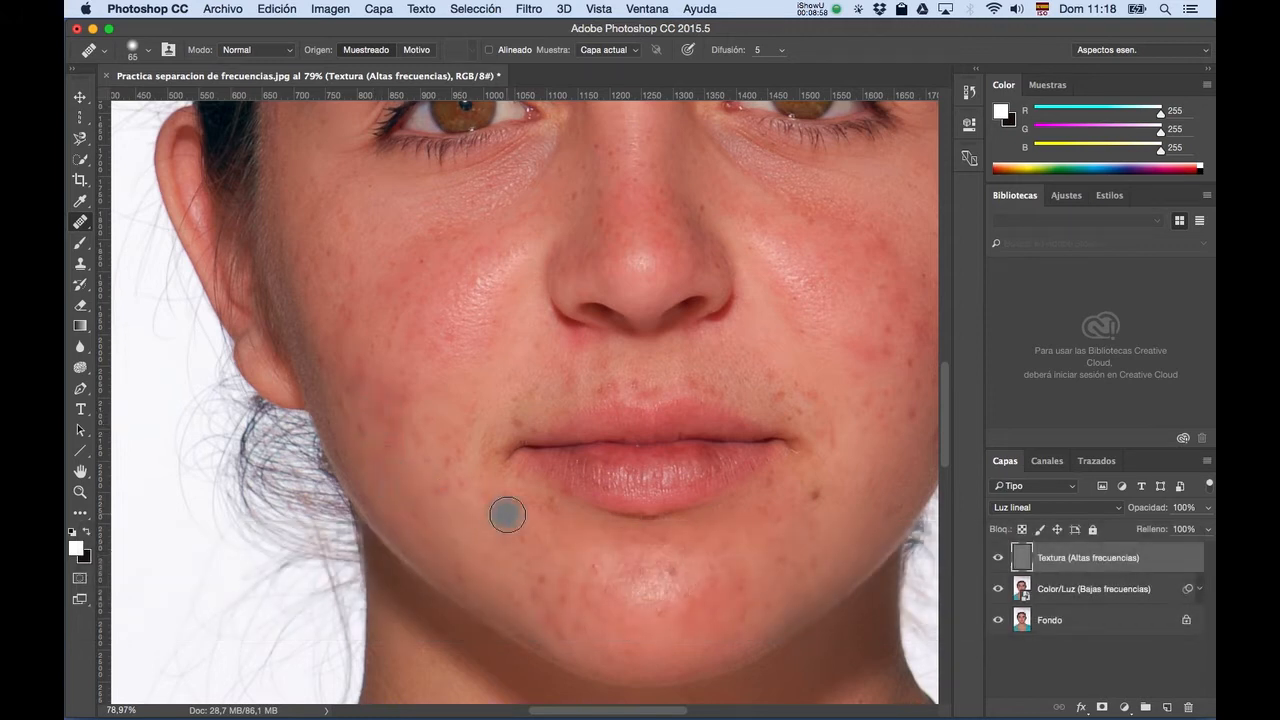
Heal the remaining blemishes across the chin and below the lips, sampling clean texture twice on the chin.
key("alt")
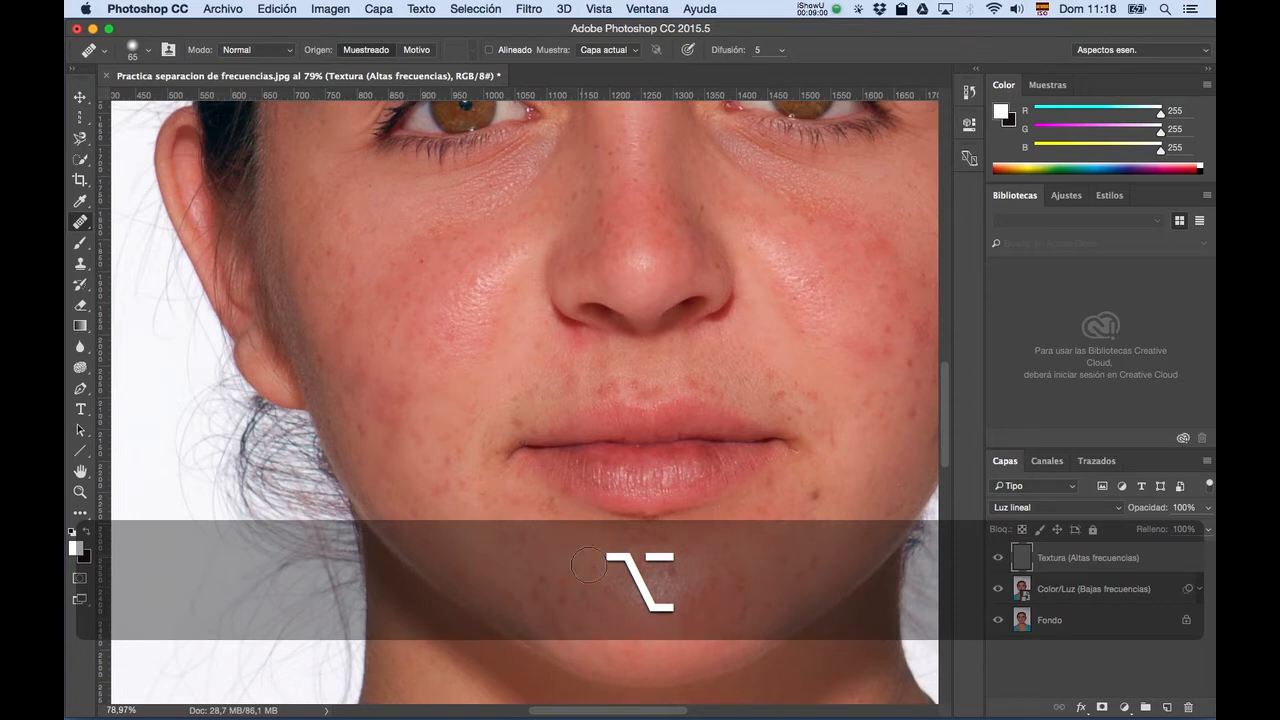
left_click(589, 566, "alt")
left_click(707, 612)
left_click(775, 620)
left_click(739, 628)
key("alt")
left_click(659, 632, "alt")
left_click(657, 608)
left_click(742, 490)
Heal the small marks above the inner end of the portrait's left eyebrow with texture sampled beside them.
key("space")
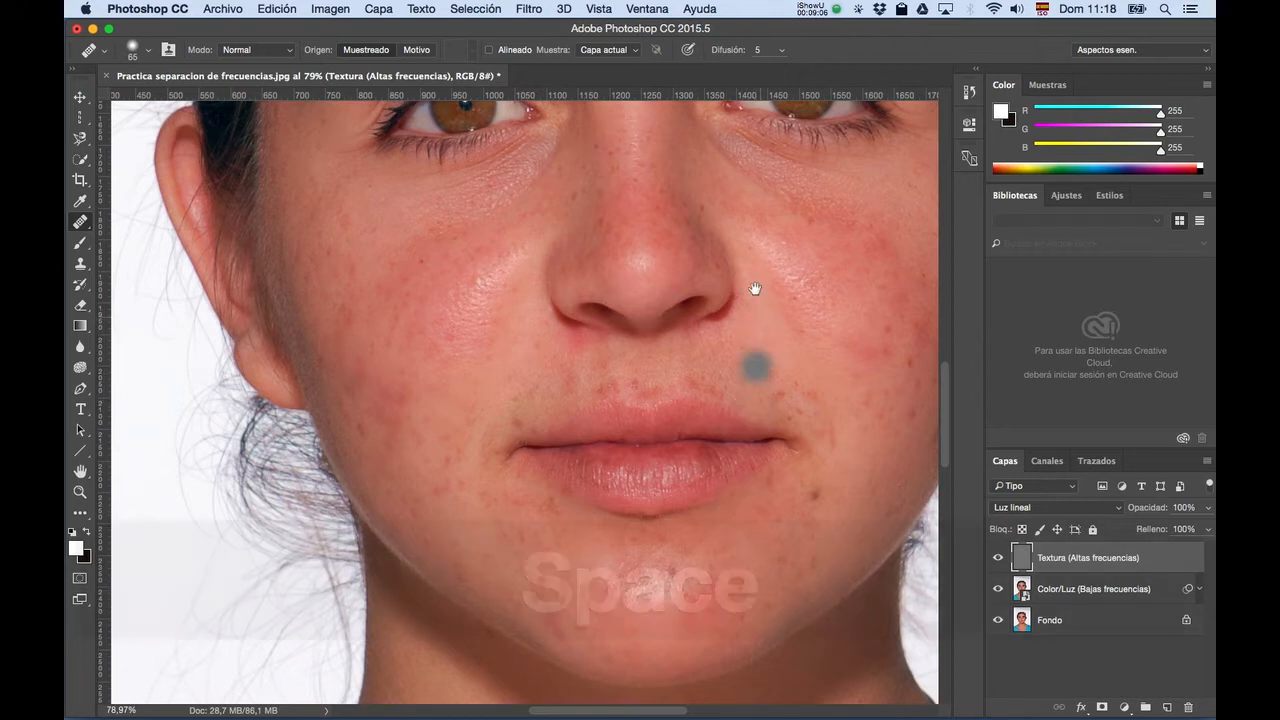
mouse_move(749, 246)
left_mouse_down()
mouse_move(734, 260)
mouse_move(729, 372)
left_mouse_up()
left_click_drag(693, 293, 700, 435)
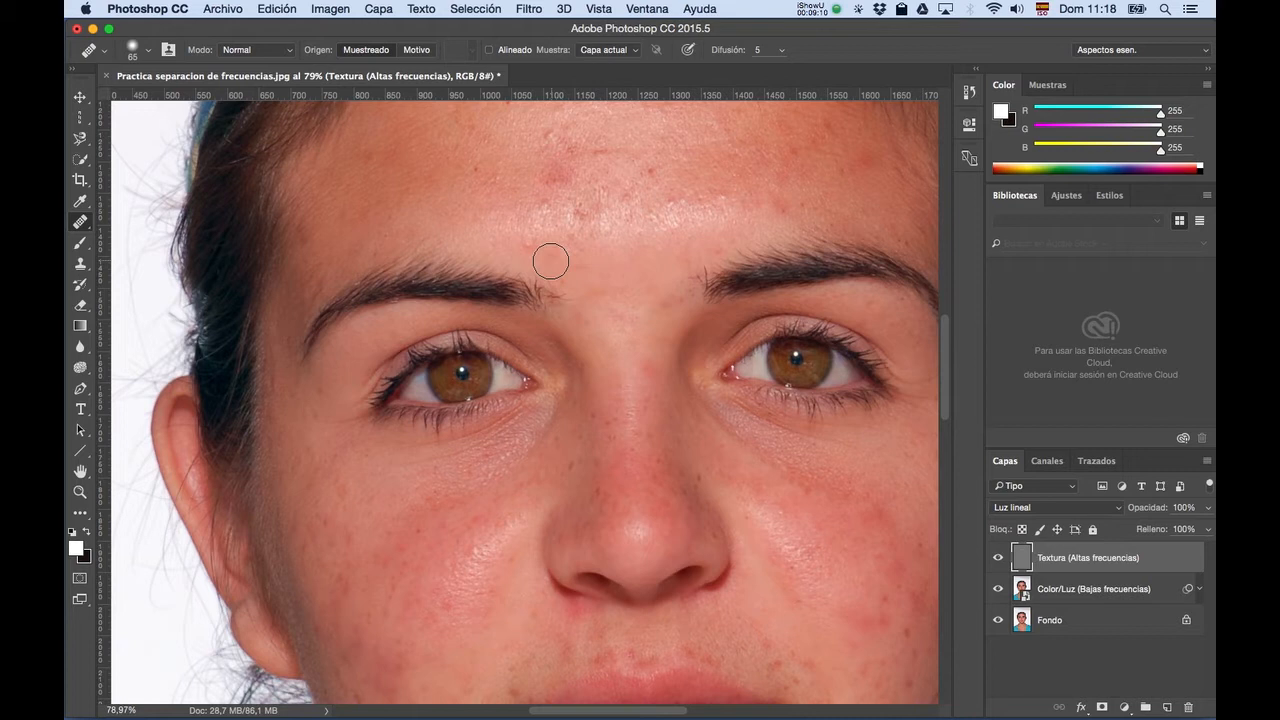
left_click(543, 258, "alt")
left_click(523, 245)
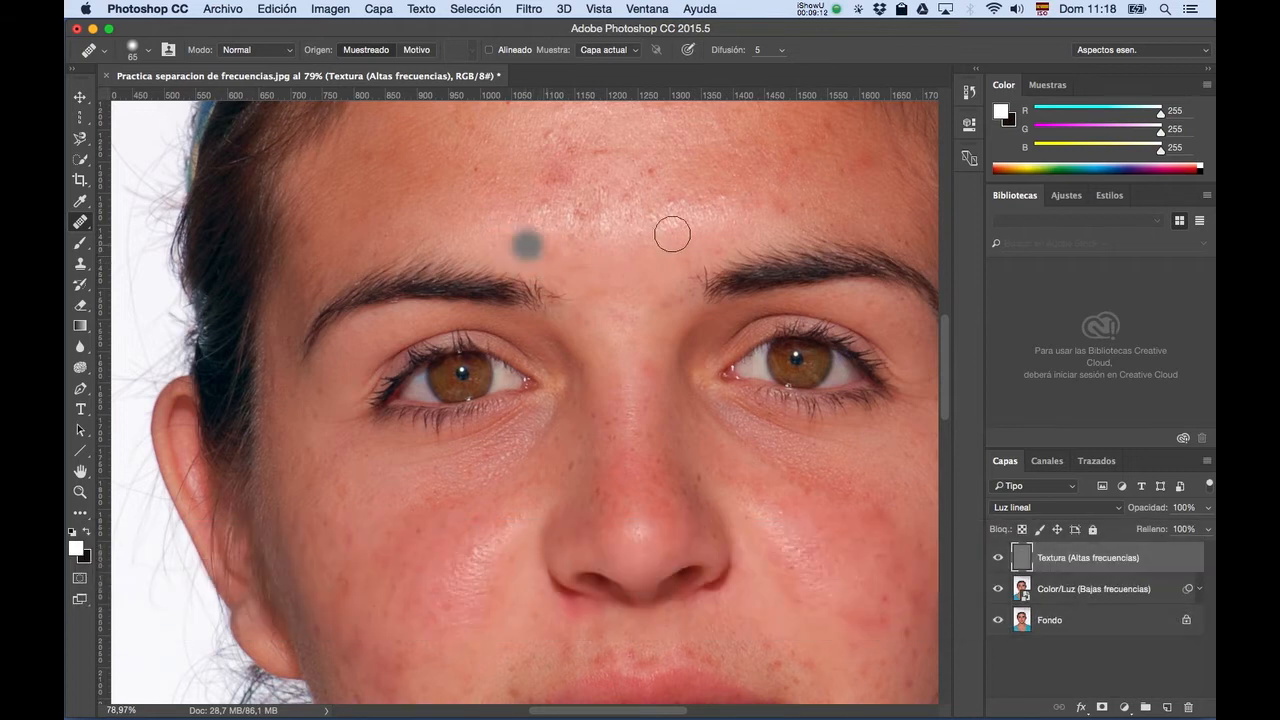
Heal the marks on the temple beside the portrait's left eye with a size 50 brush, resampling nearby clean texture.
key("space")
mouse_move(717, 229)
left_mouse_down()
mouse_move(677, 231)
mouse_move(680, 246)
left_mouse_up()
left_click_drag(265, 438, 271, 429)
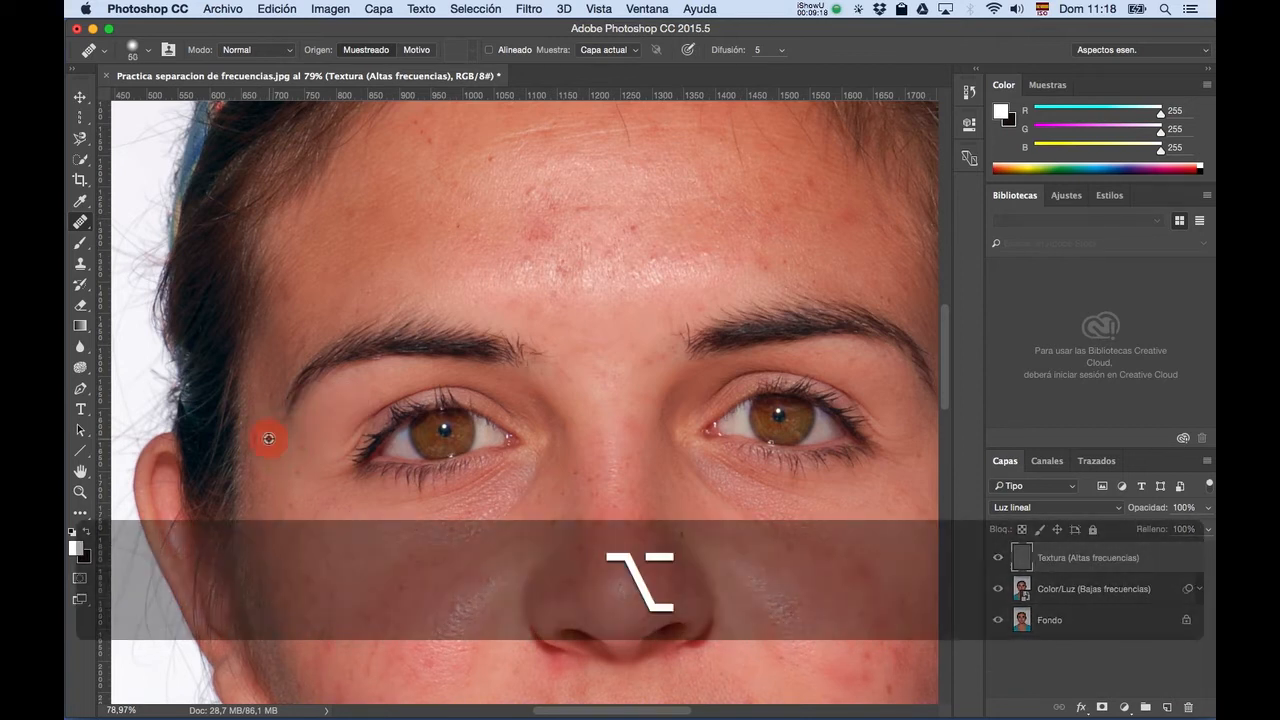
left_click(268, 438, "alt")
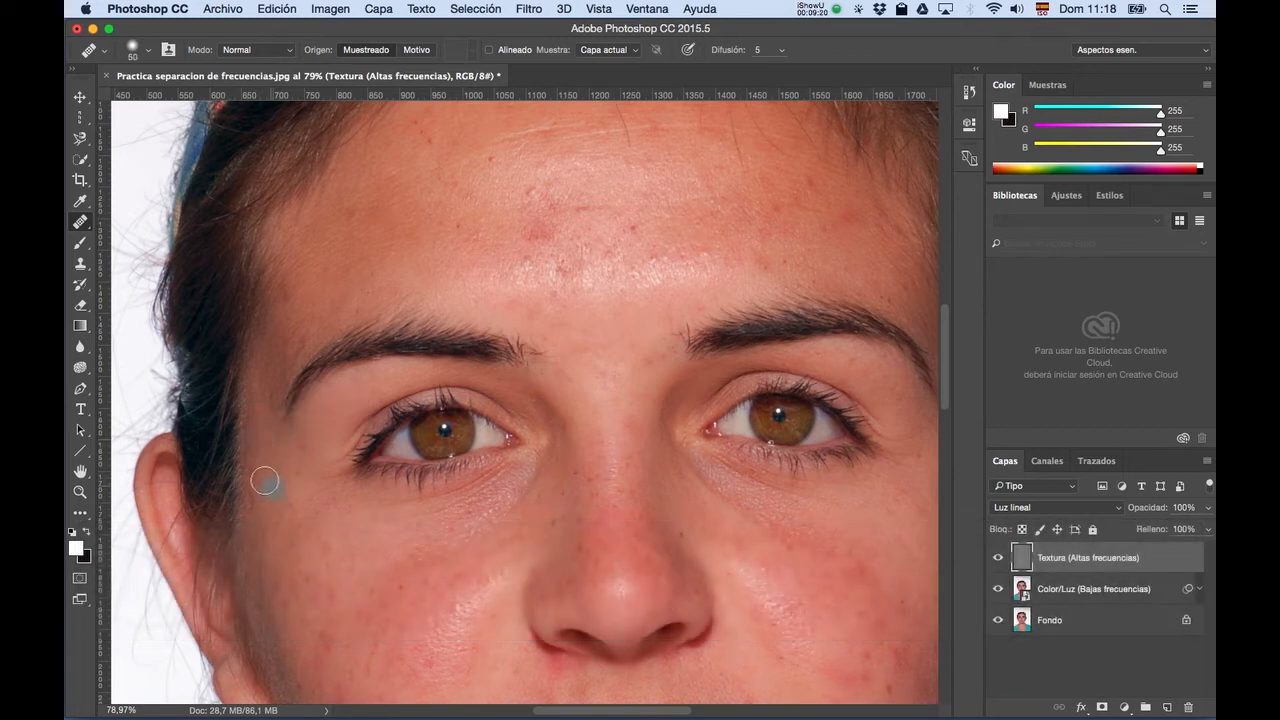
left_click(257, 478, "alt")
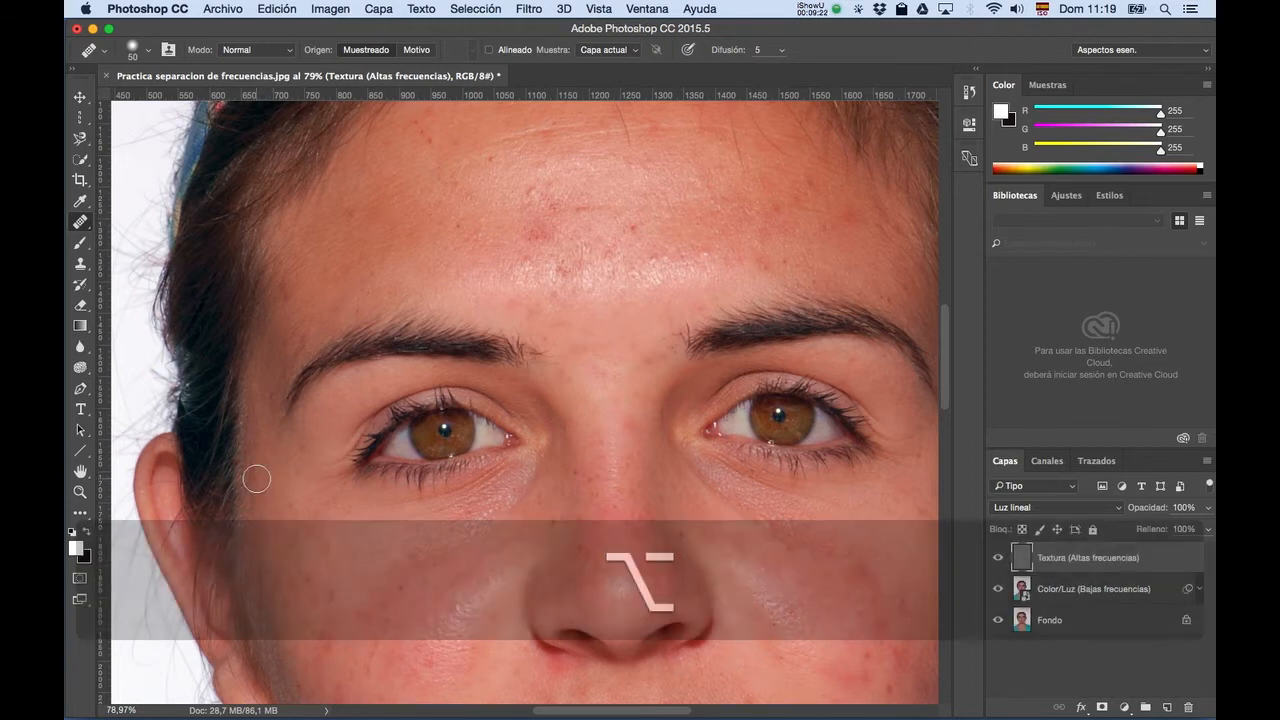
Heal the spots on the left and middle parts of the forehead, sampling clean texture close to them.
key("space")
left_click_drag(420, 217, 407, 306)
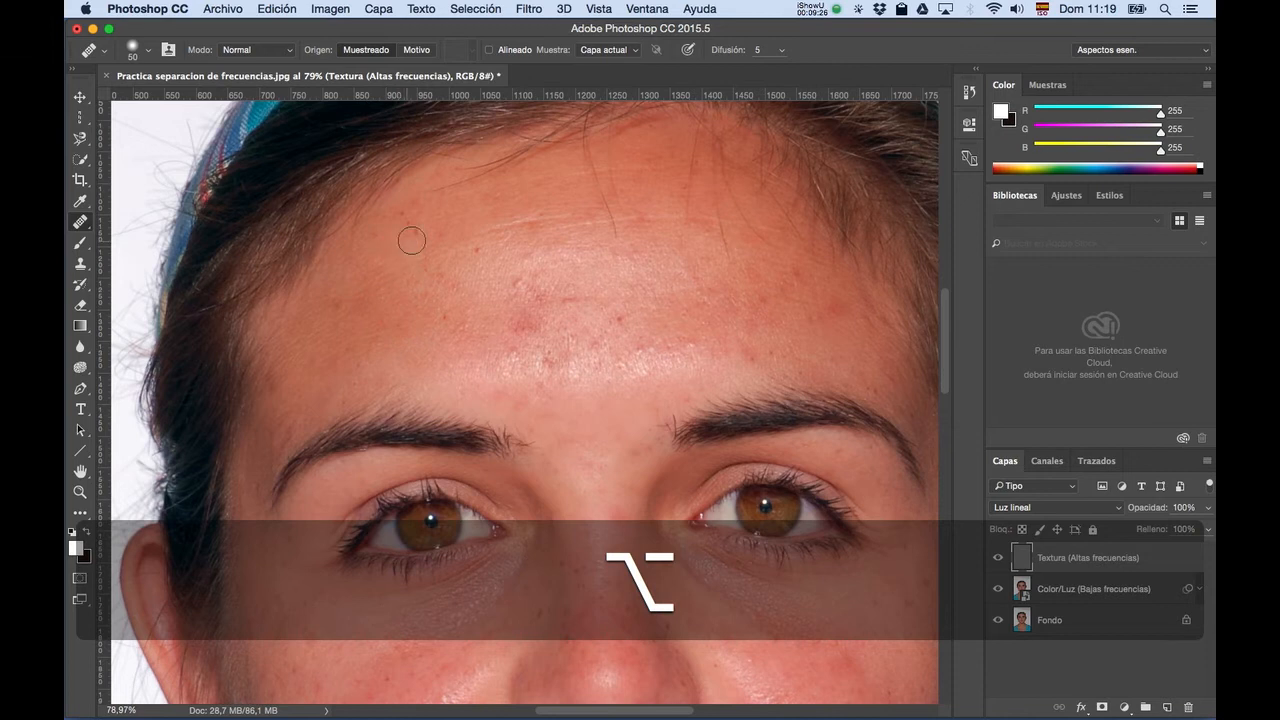
left_click(410, 241, "alt")
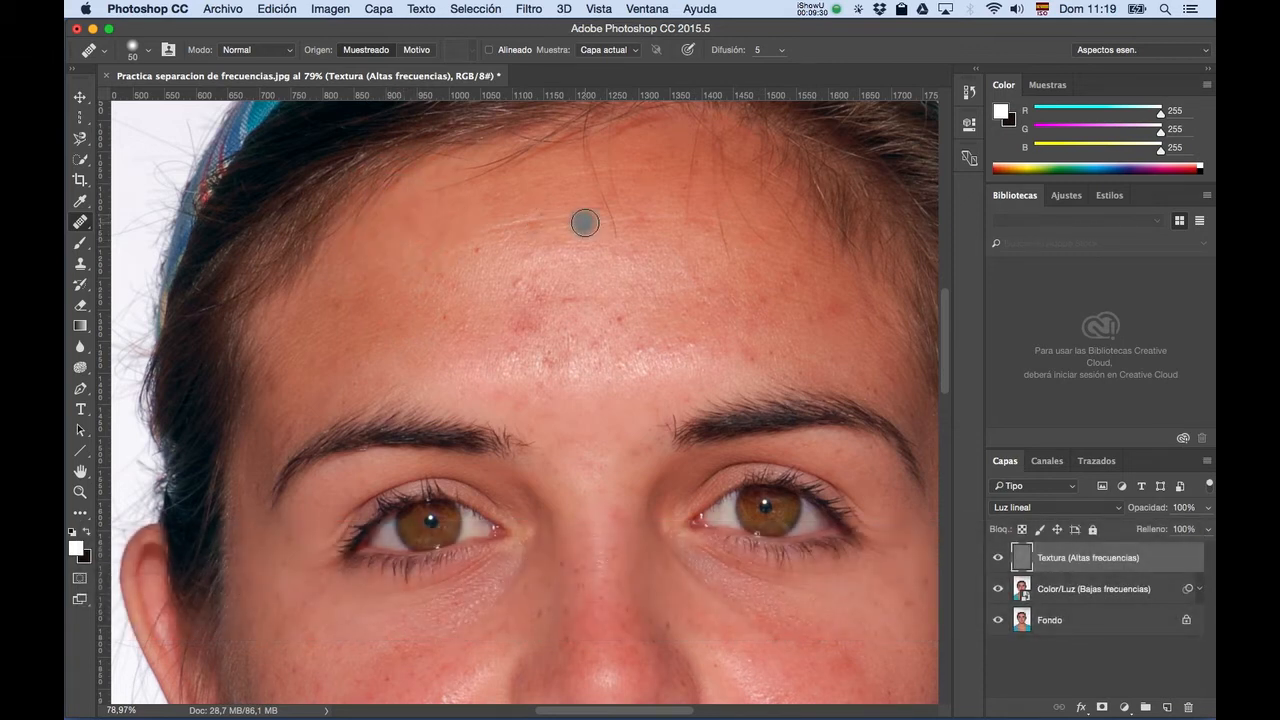
key("space")
left_click_drag(672, 224, 648, 224)
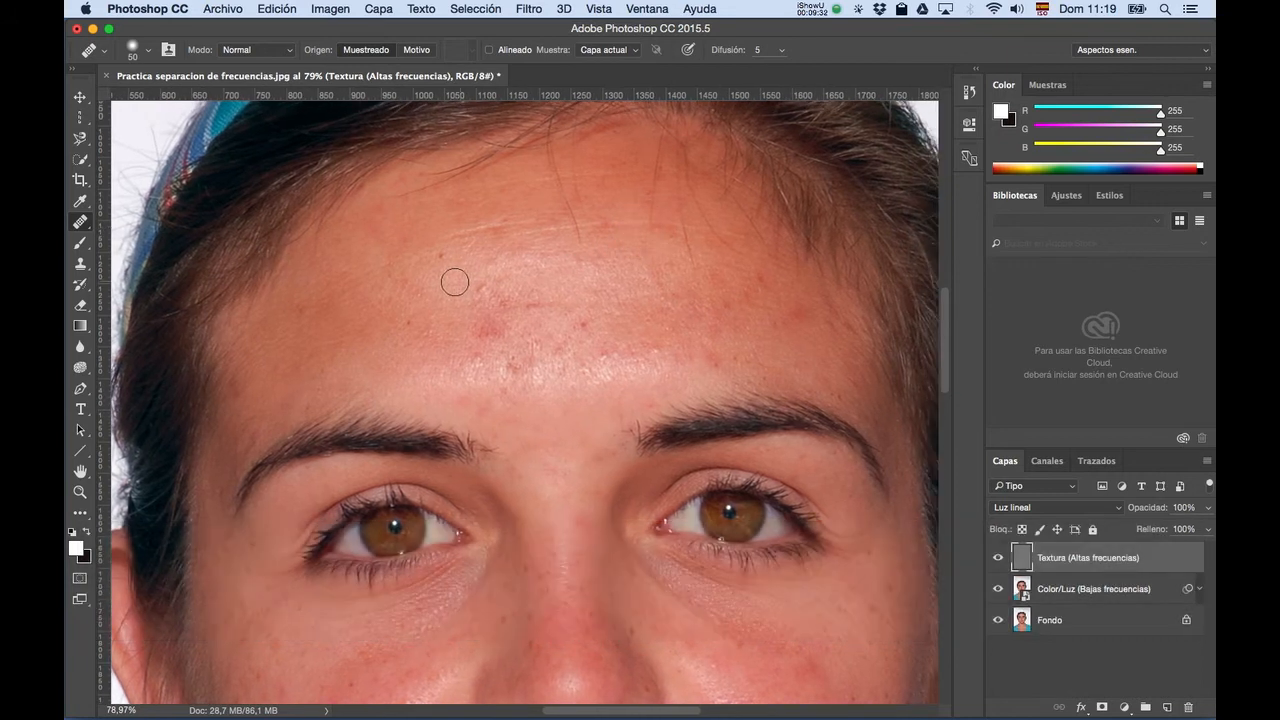
left_click(479, 289)
key("alt")
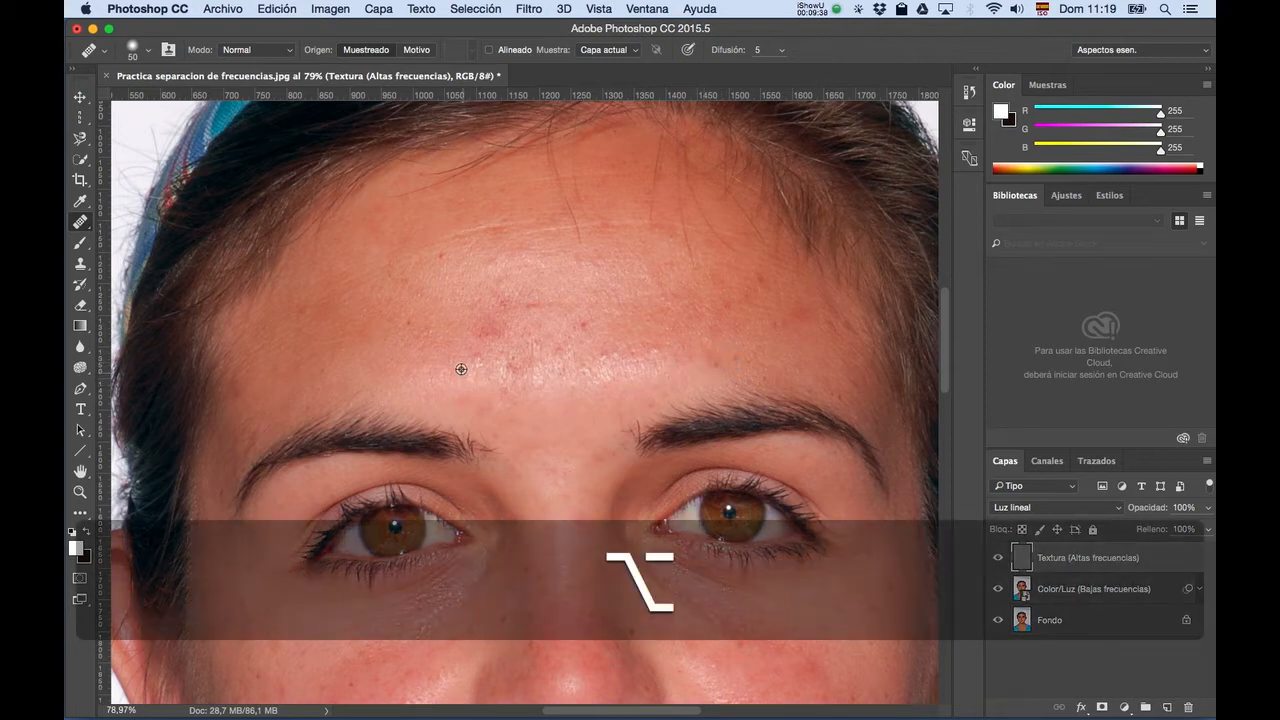
left_click(462, 348, "alt")
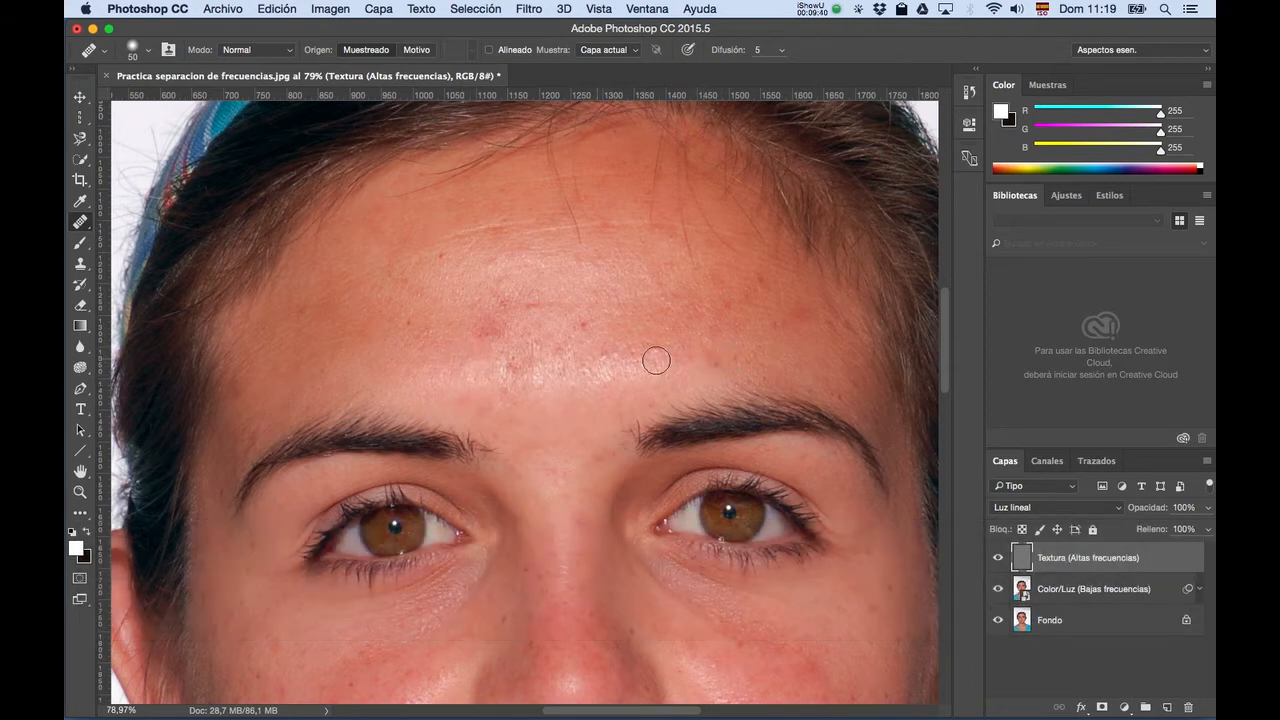
Heal the blemishes on the forehead above the portrait's right eyebrow, resampling clean texture towards the hairline.
key("space")
left_click_drag(694, 346, 619, 348)
left_click(518, 338)
left_click(664, 338)
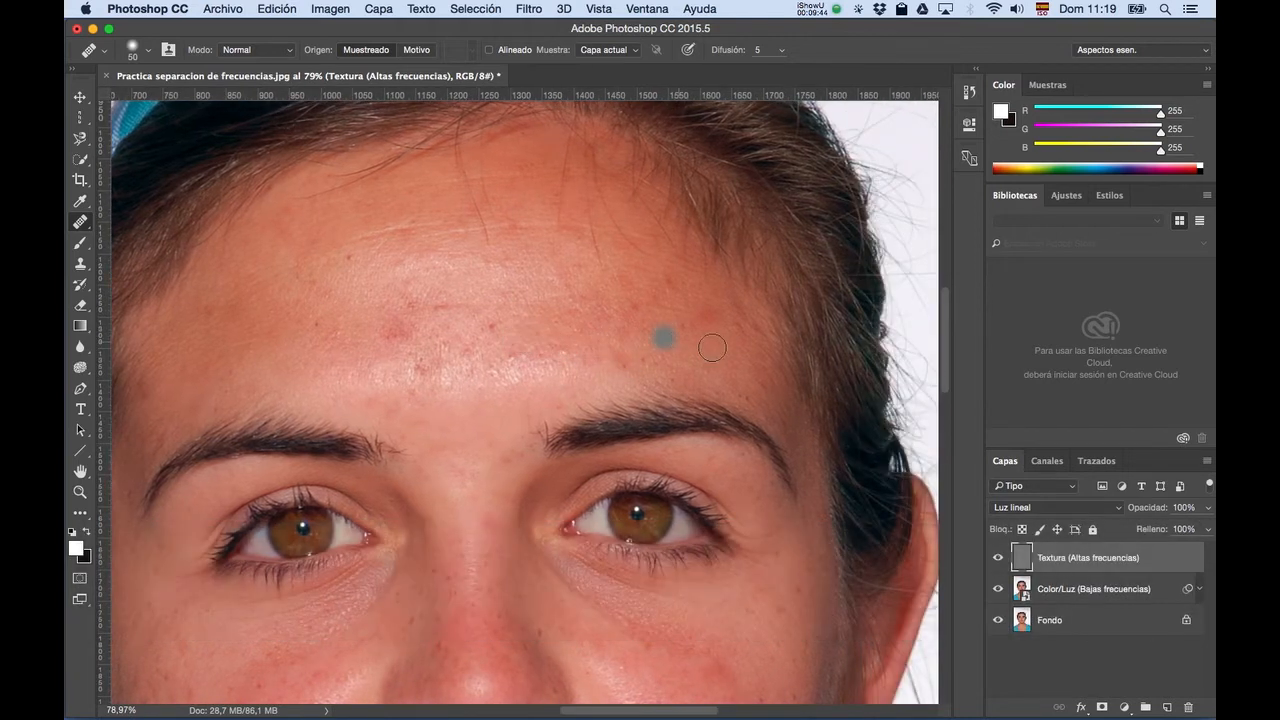
key("alt")
left_click(649, 279, "alt")
left_click(631, 286, "alt")
Heal the spots on the portrait's right cheek and down along the jaw with texture sampled on the cheek.
key("space")
left_click_drag(703, 291, 686, 259)
left_click_drag(660, 407, 694, 294)
left_click_drag(700, 400, 685, 345)
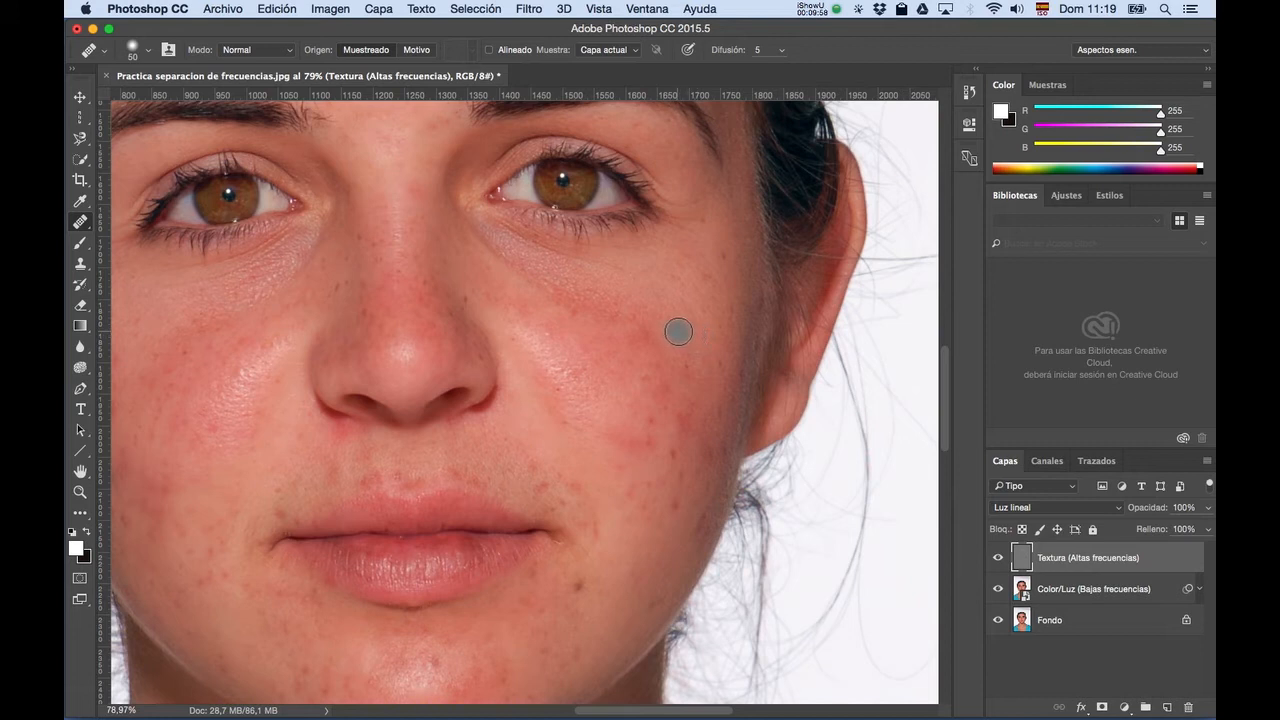
left_click(667, 331, "alt")
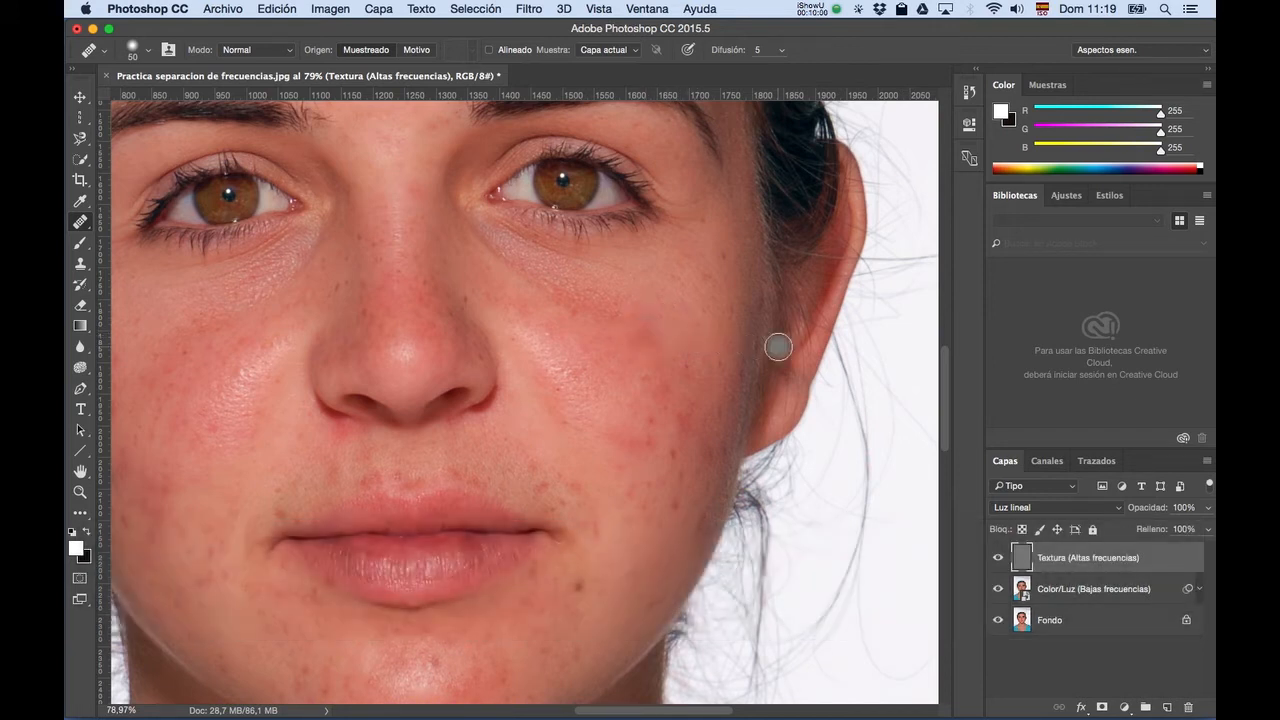
left_click_drag(749, 381, 789, 276)
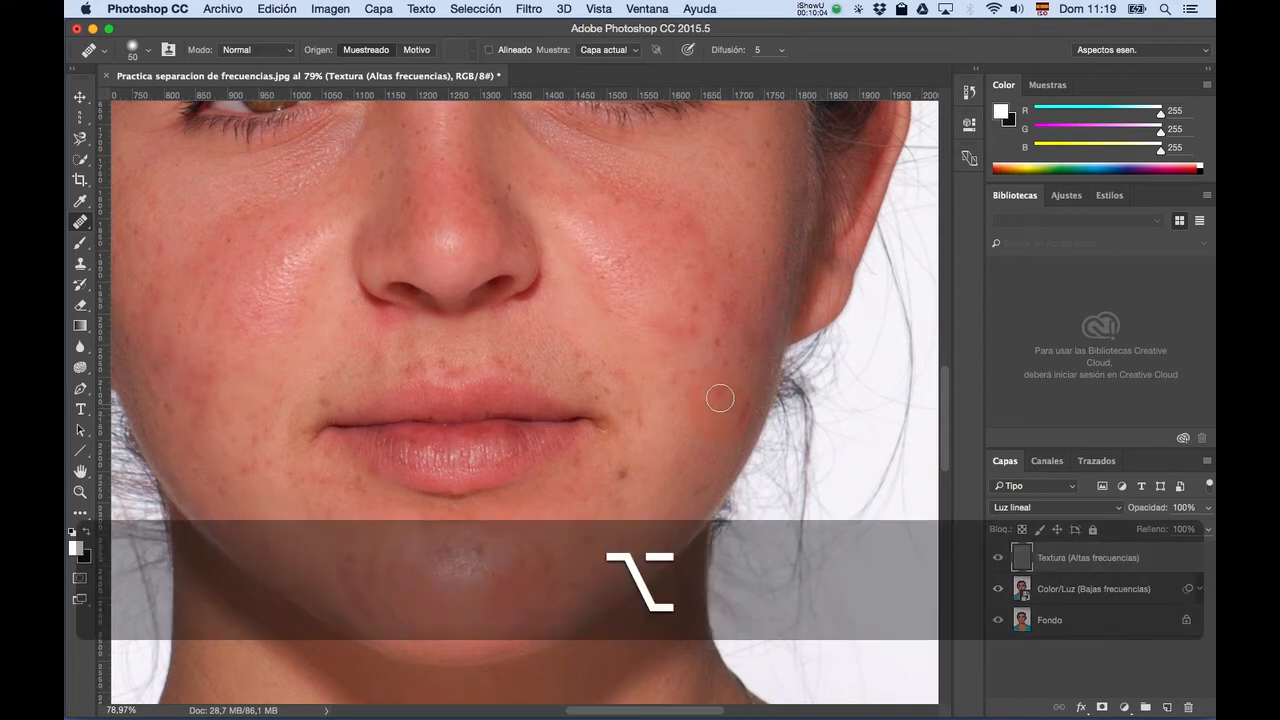
left_click_drag(763, 430, 742, 436)
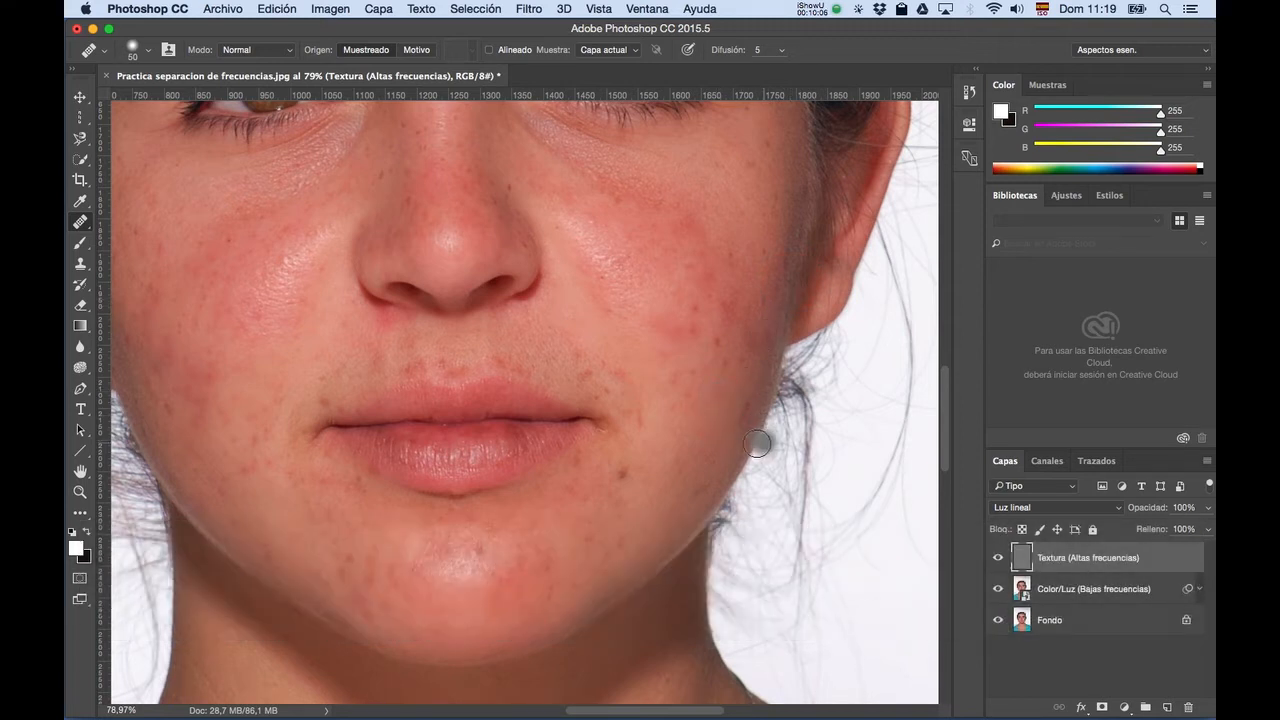
Sample texture above the upper lip, retouch the skin beneath the nose with it and undo the last stroke.
key("space")
mouse_move(563, 343)
left_mouse_down()
mouse_move(617, 343)
mouse_move(609, 334)
left_mouse_up()
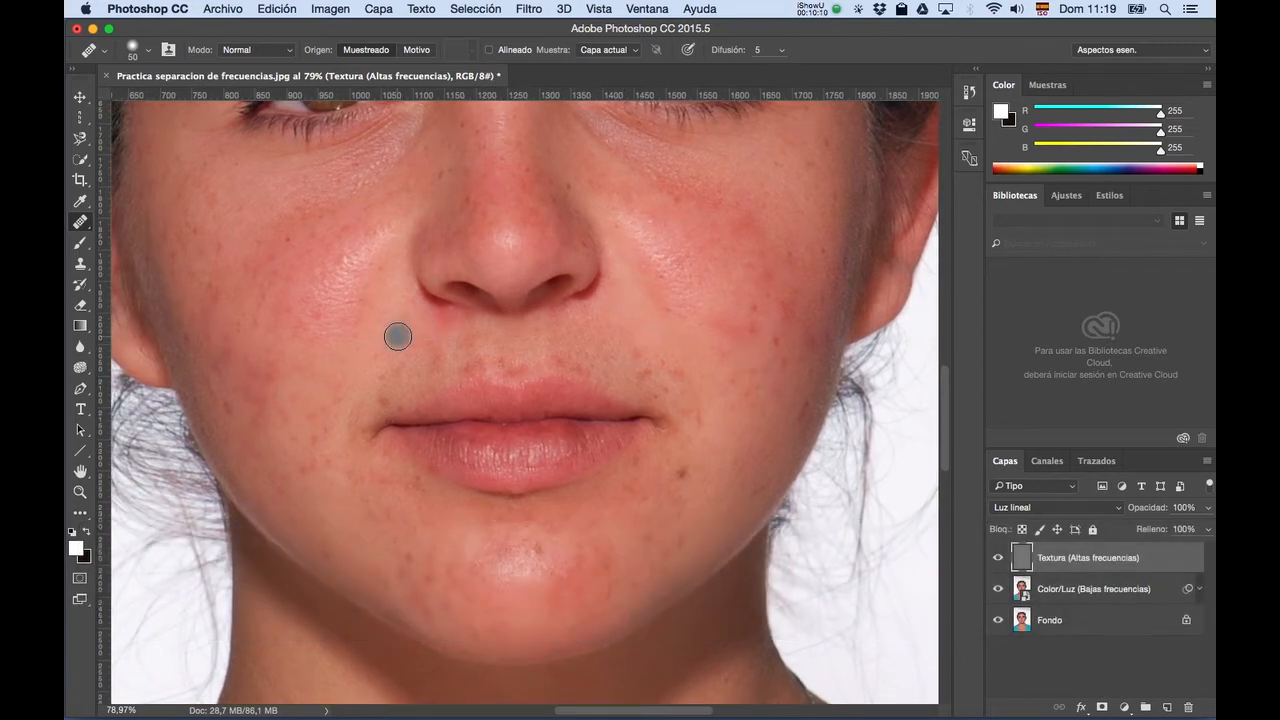
left_click(457, 341, "alt")
left_click(441, 313)
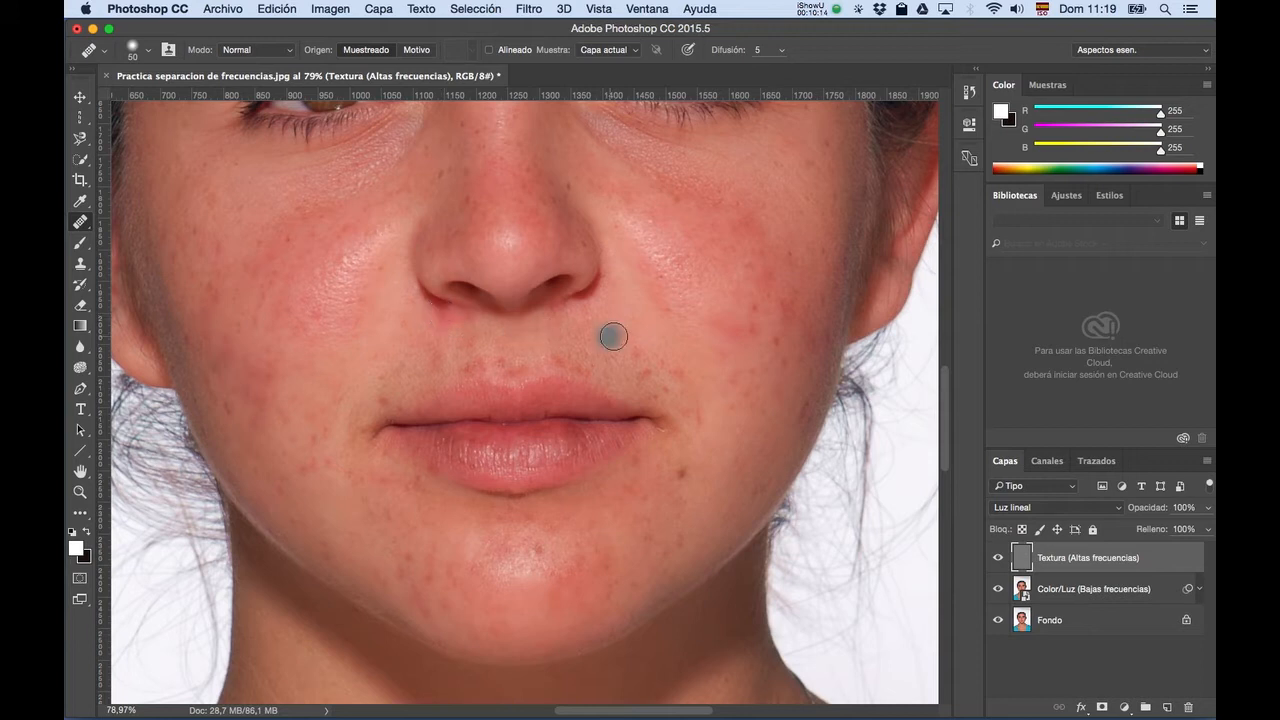
key("super+z")
Heal the marks below the portrait's left nostril and along the right side of the nose.
key("space")
left_click_drag(614, 257, 625, 308)
left_click(447, 370)
left_click(465, 377)
left_click(574, 326)
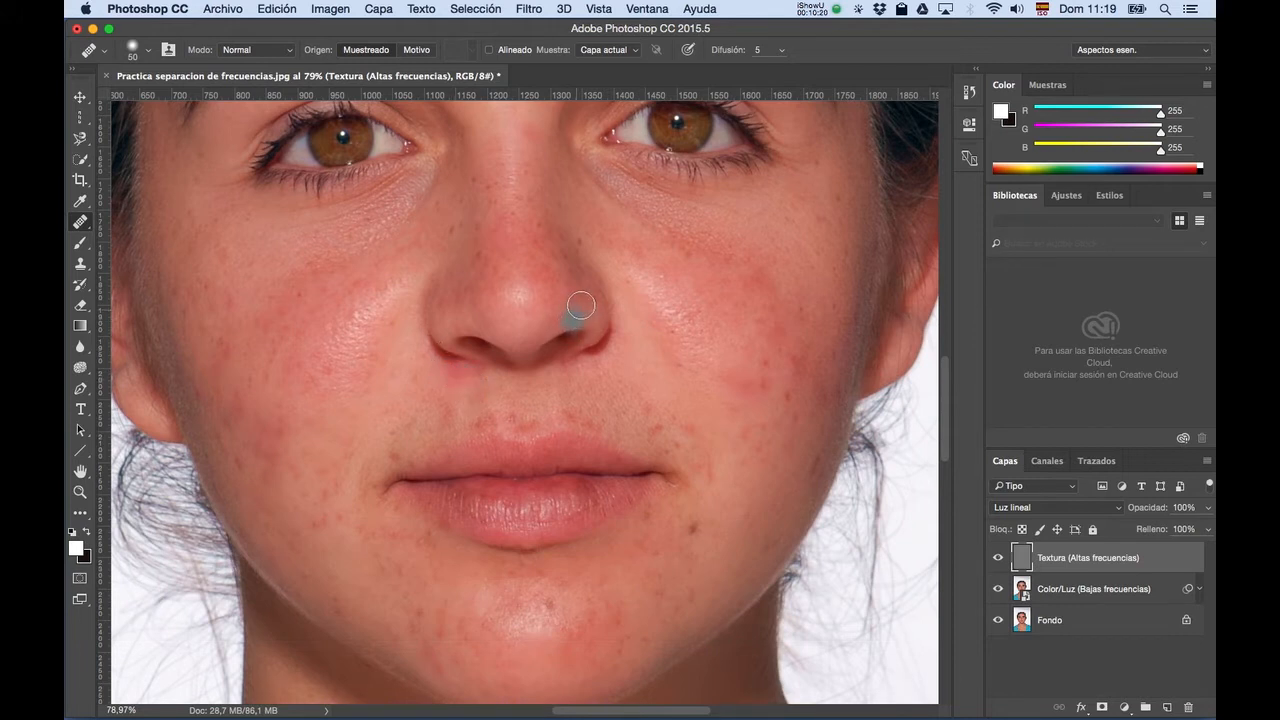
scroll(580, 305, "up", 1)
left_click(583, 302)
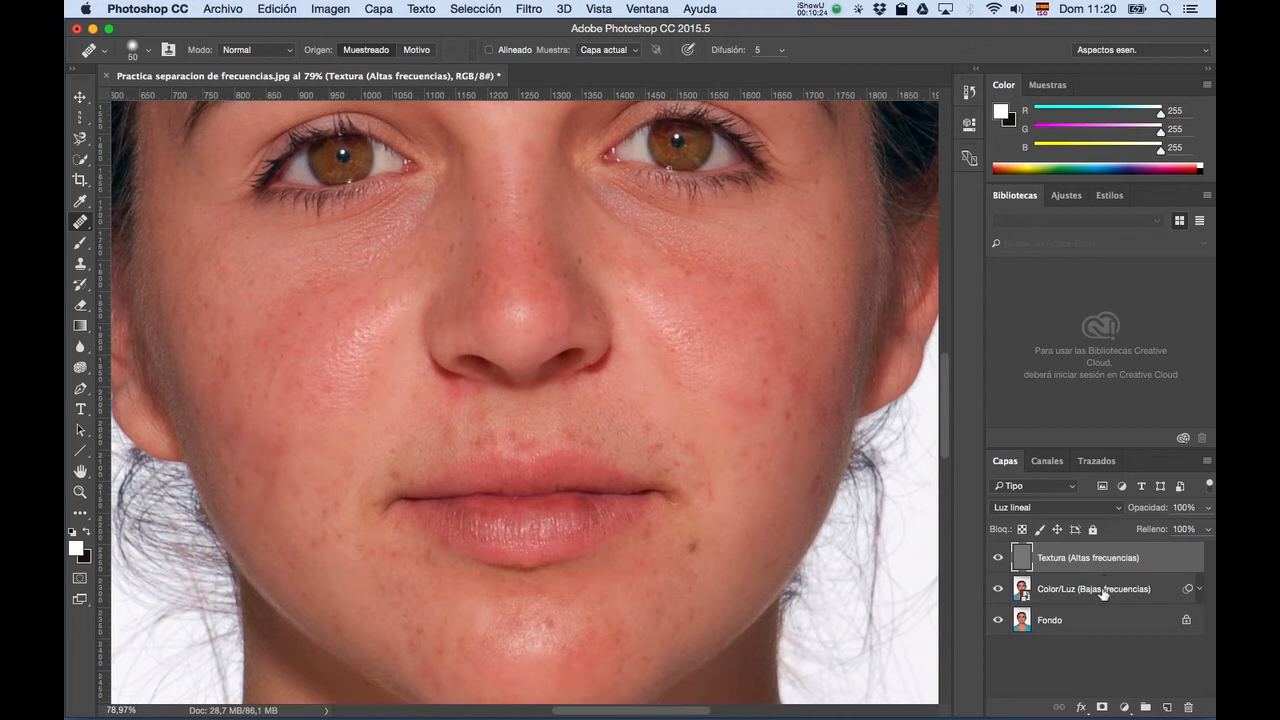
left_click(627, 401)
left_click(695, 430)
Select the Color/Luz (Bajas frecuencias) layer, try healing the nose on it, and decline rasterizing the smart object.
left_click(1070, 597)
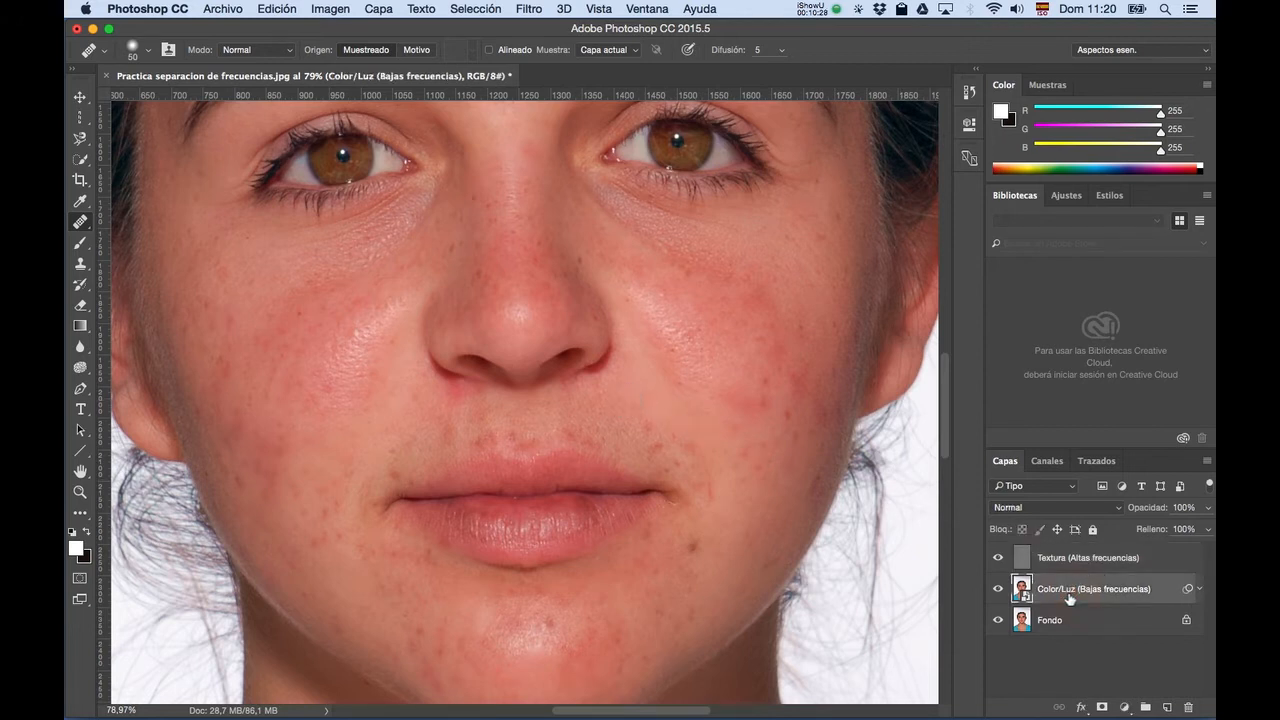
left_click(374, 372)
left_click(404, 349)
left_click(420, 357)
left_click(438, 363)
left_click(429, 354)
left_click(431, 346)
left_click(508, 297)
left_click(533, 295)
left_click(504, 342)
left_click(495, 324)
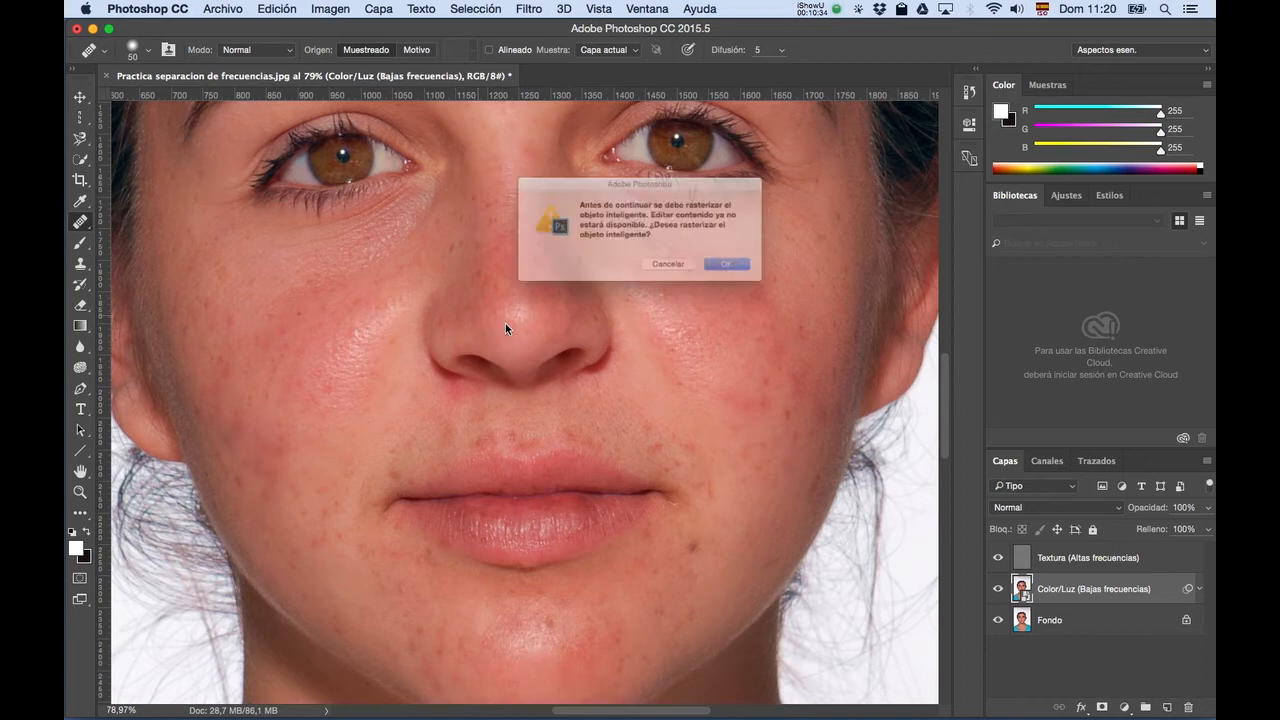
left_click(679, 278)
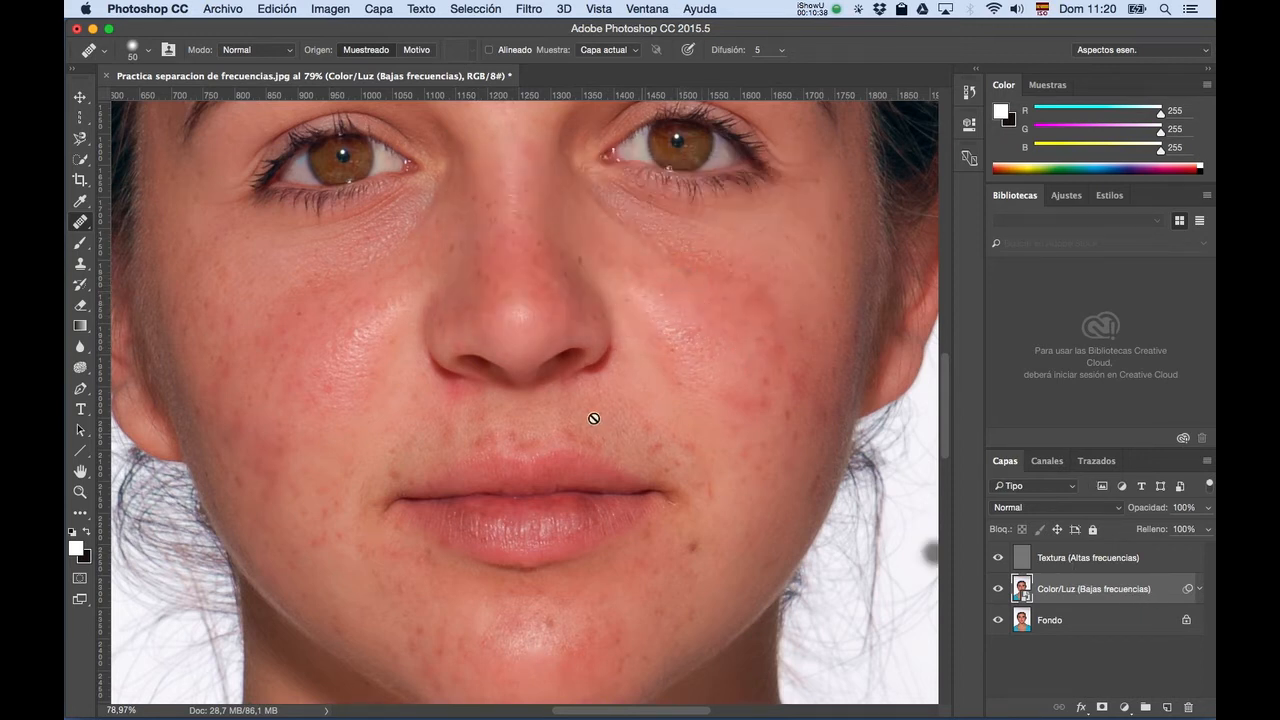
scroll(600, 419, "up", 6)
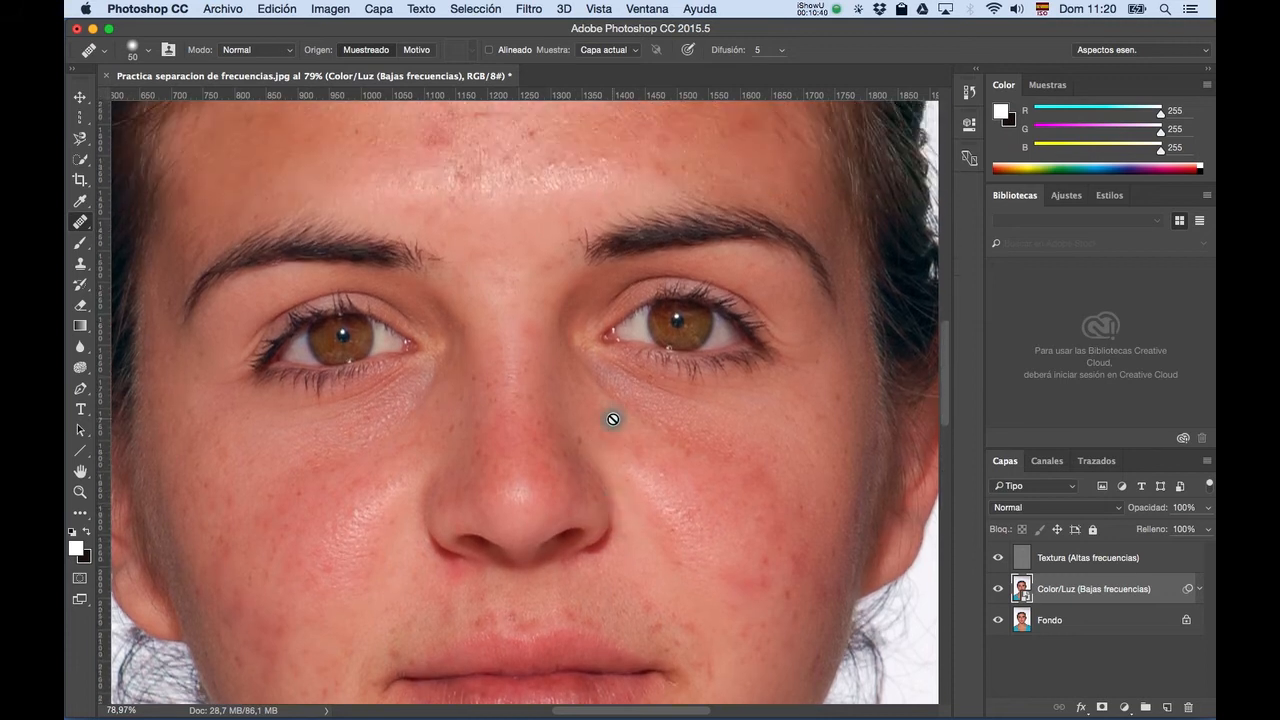
scroll(613, 419, "up", 4)
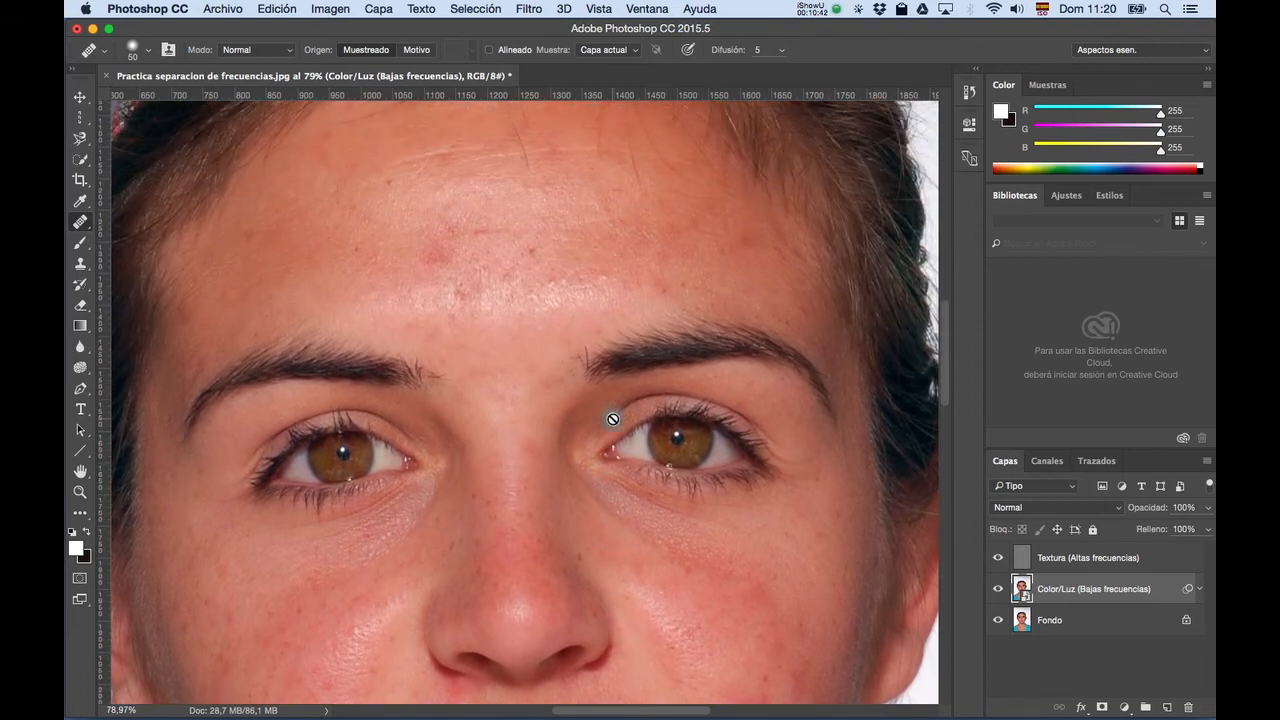
scroll(613, 419, "up", 2)
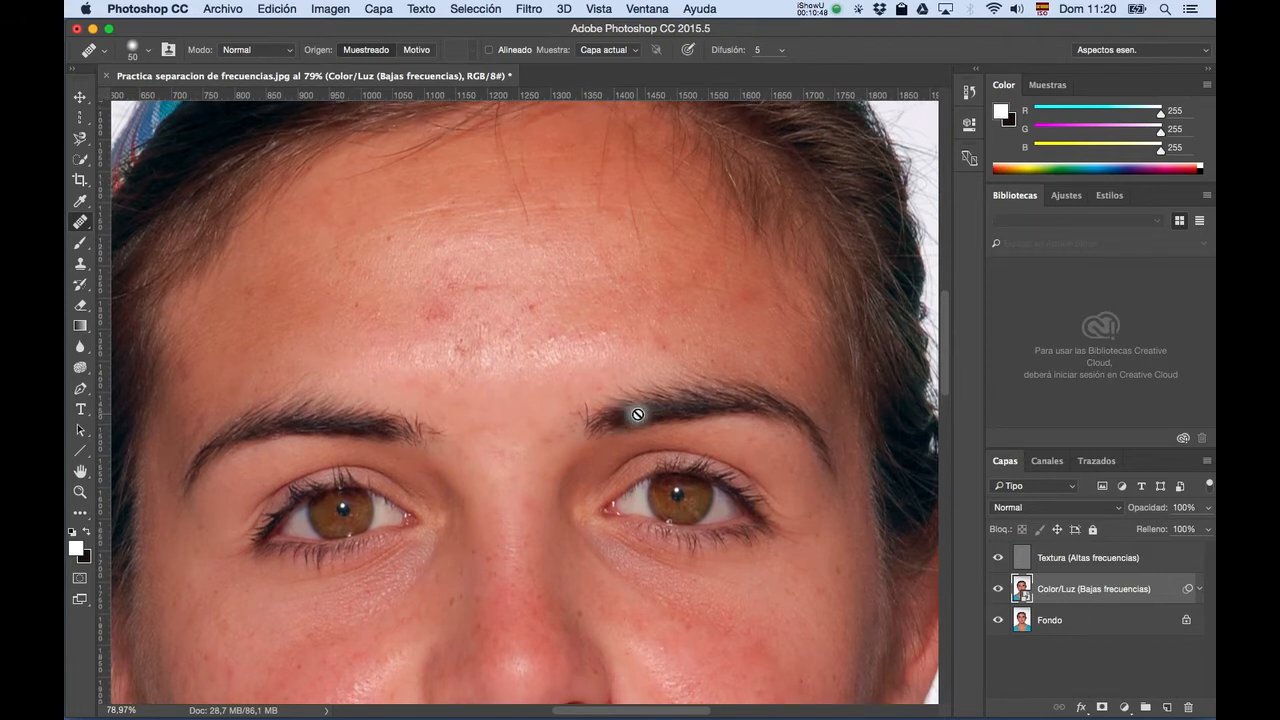
scroll(638, 416, "down", 2)
scroll(638, 416, "down", 2)
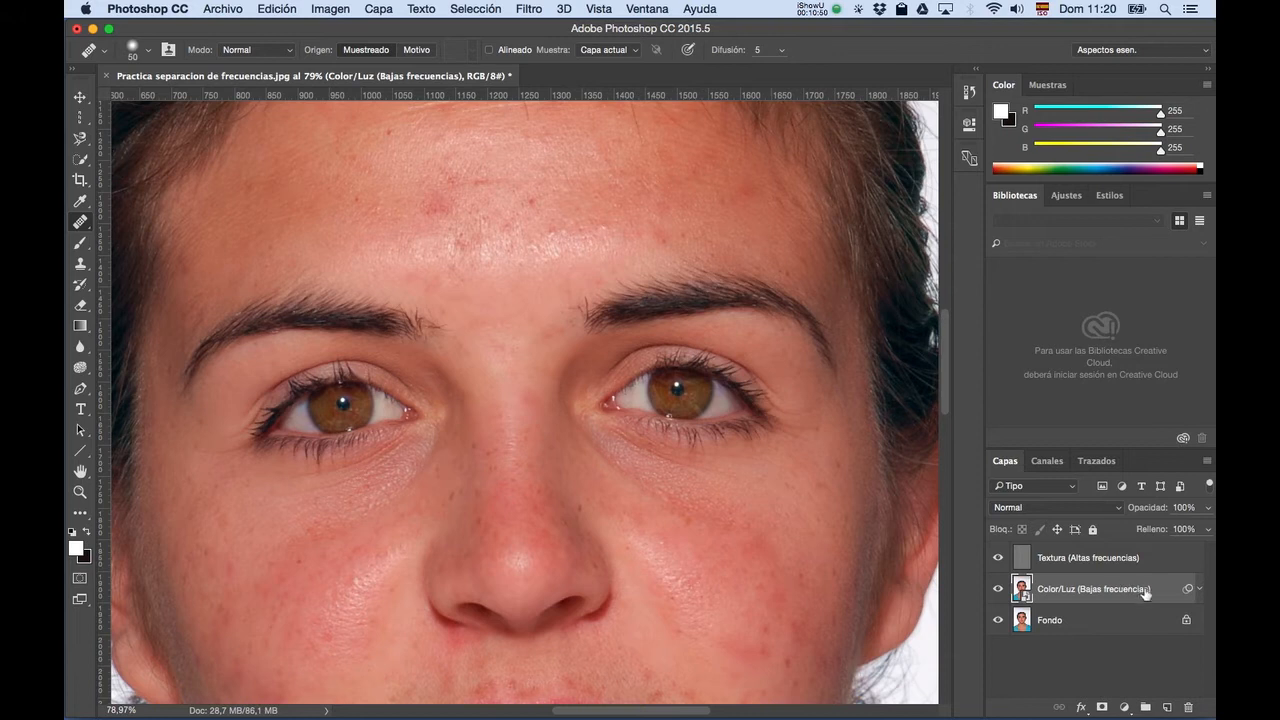
scroll(612, 412, "down", 2)
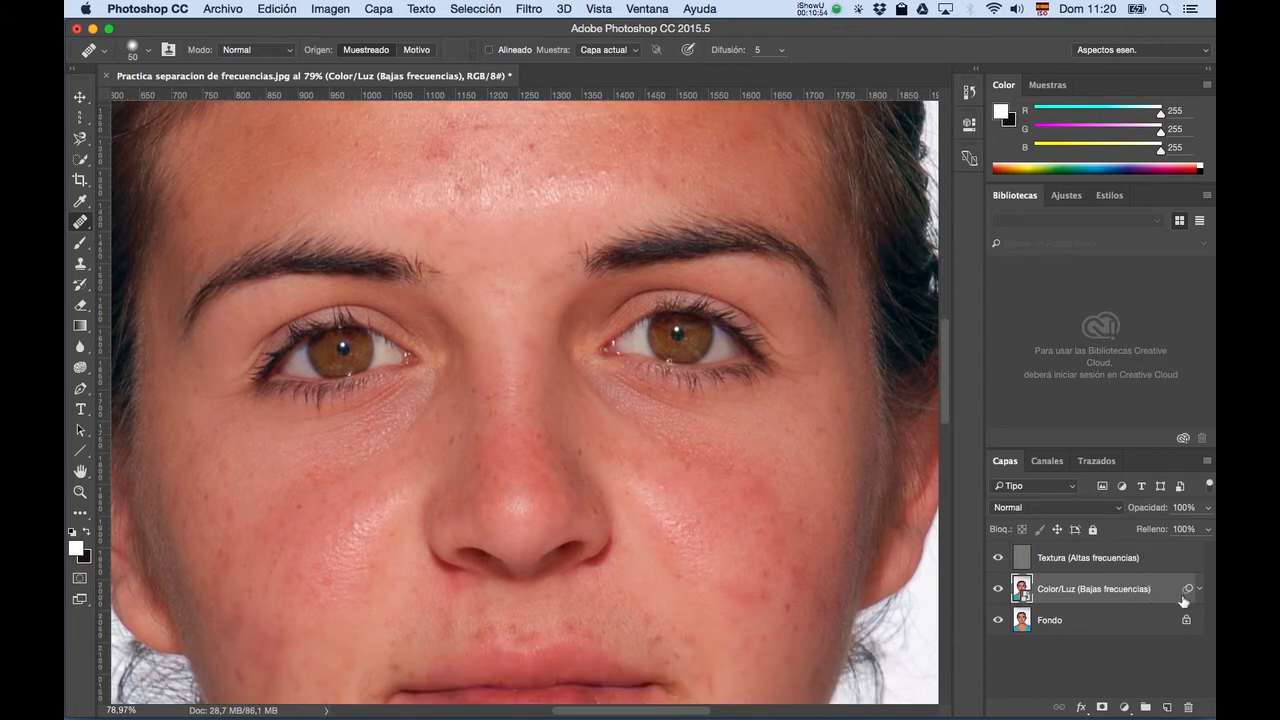
scroll(474, 400, "down", 1)
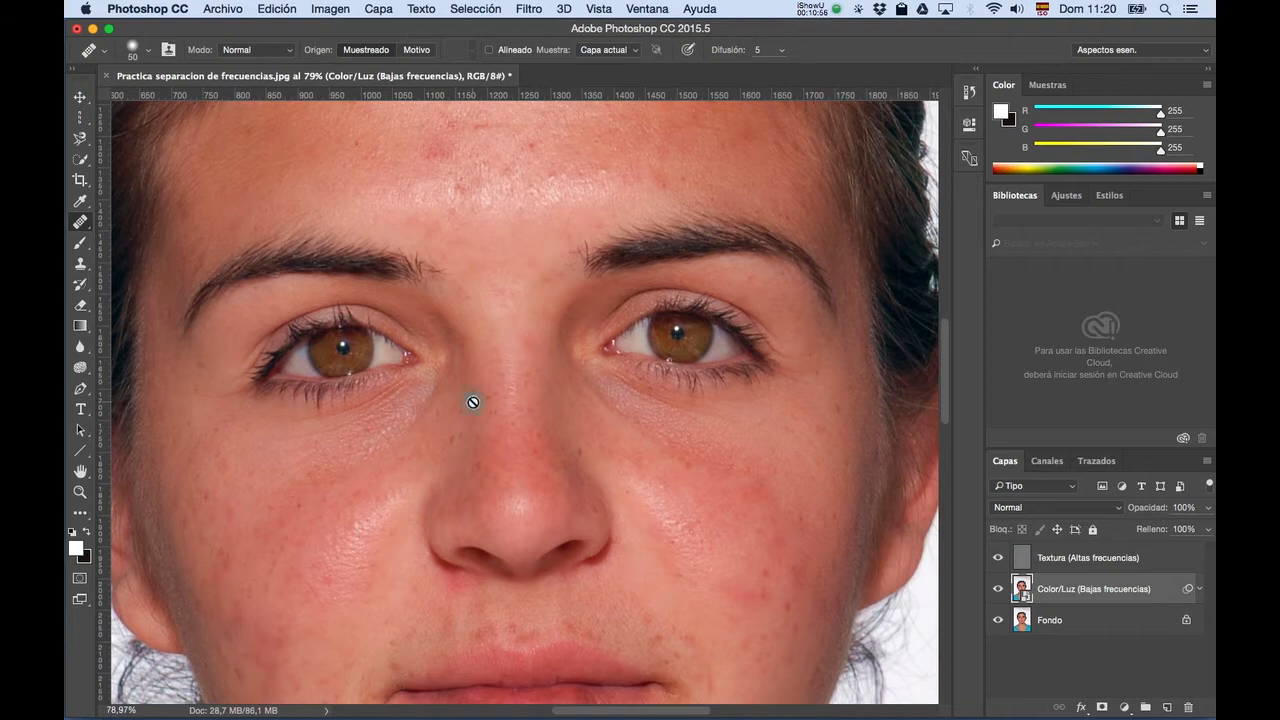
Open the Gaussian Blur smart filter of the Color/Luz layer, move its dialog clear of the face and enter radius 0.
left_click(1198, 590)
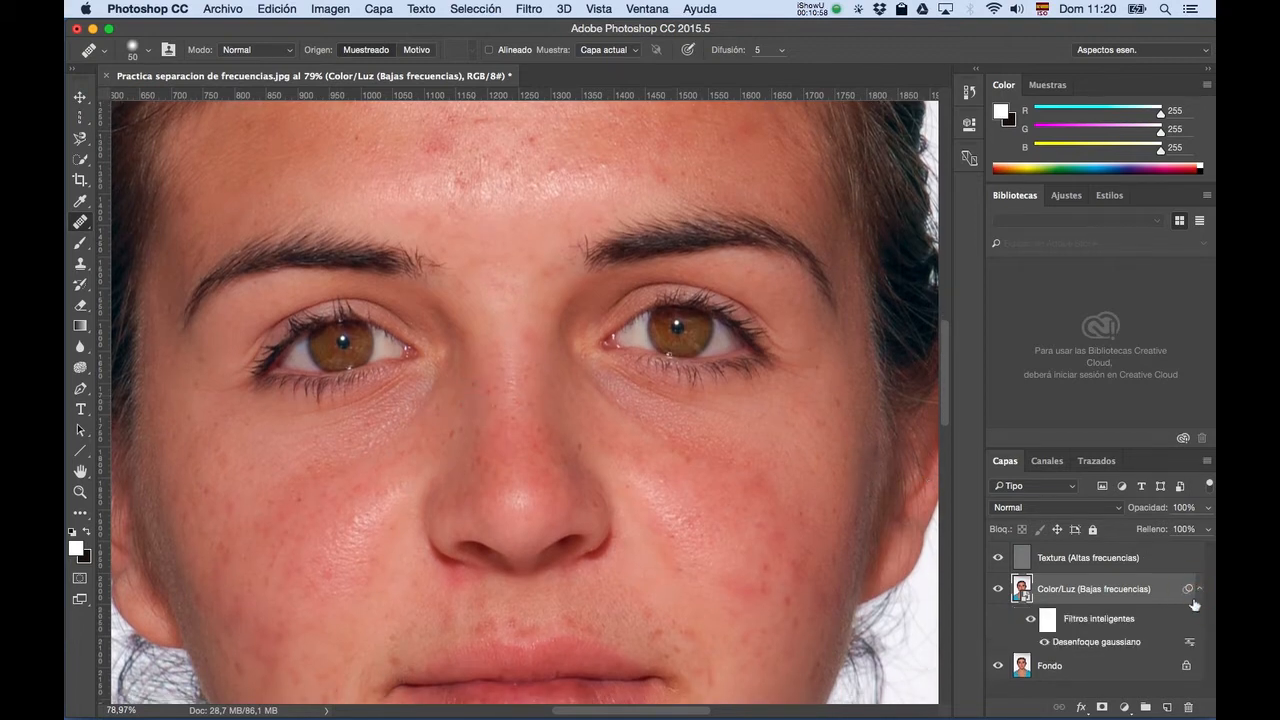
double_click(1100, 642)
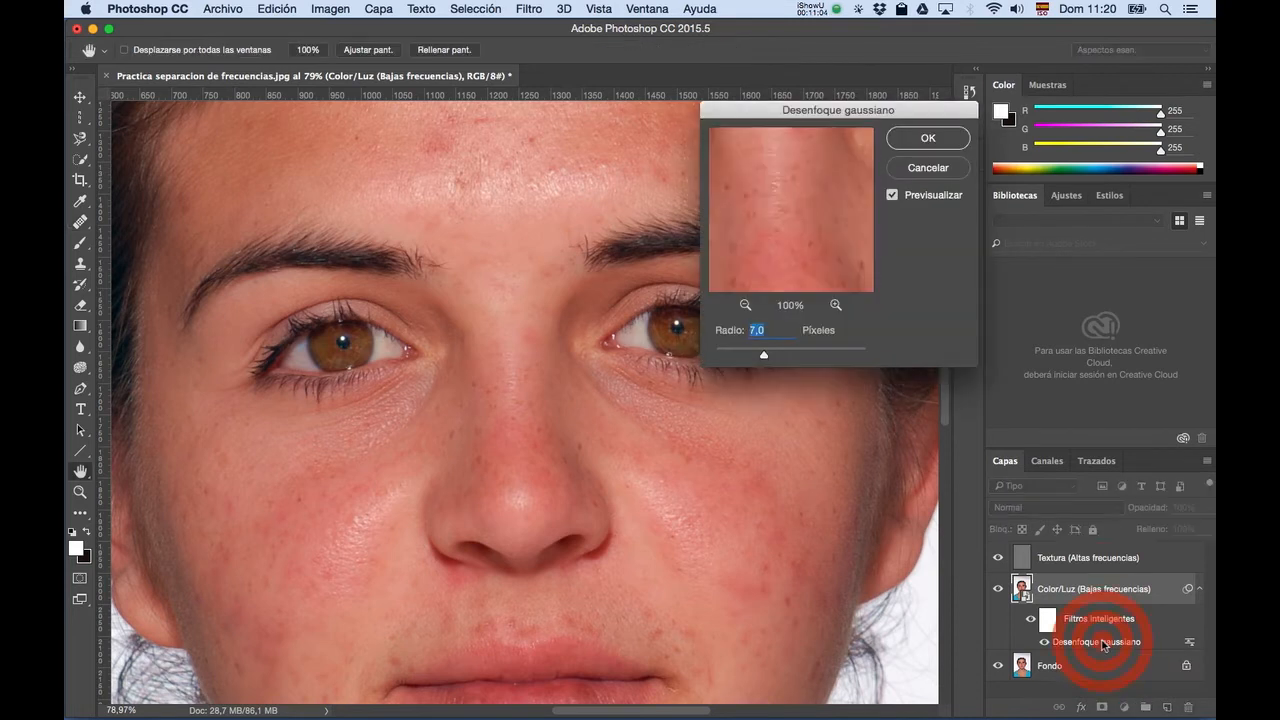
left_click_drag(803, 111, 1026, 101)
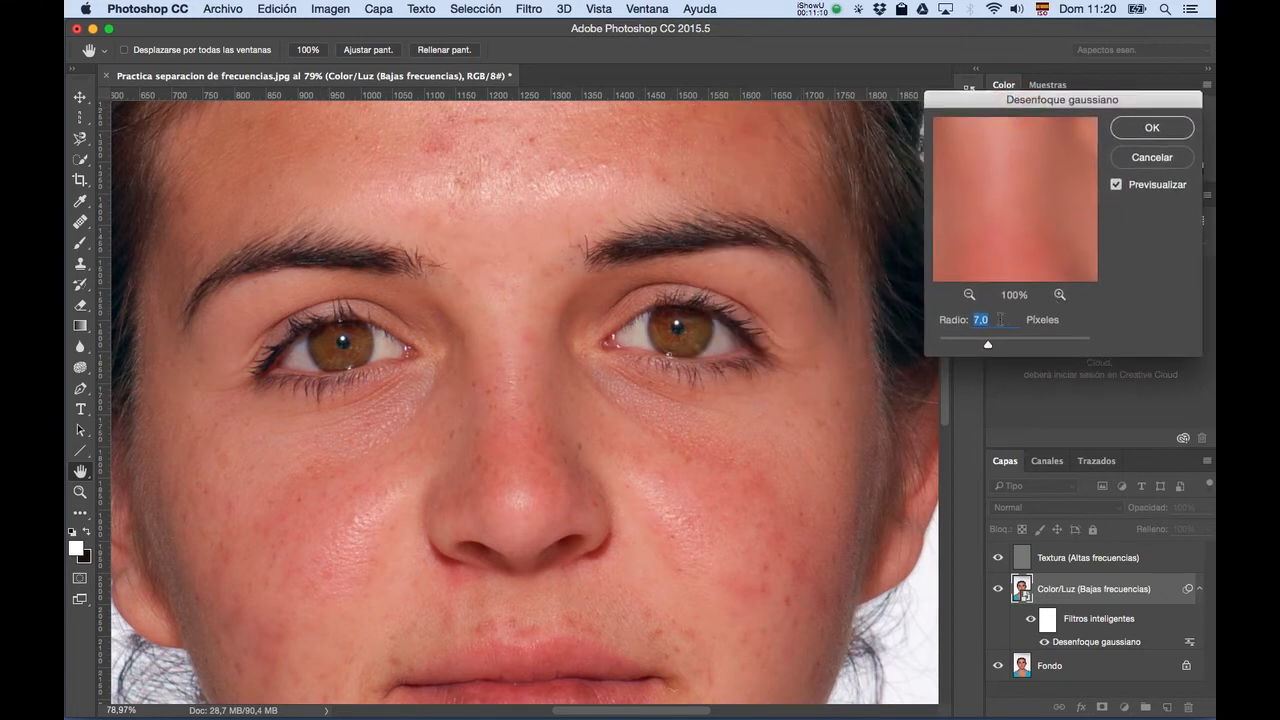
type("0")
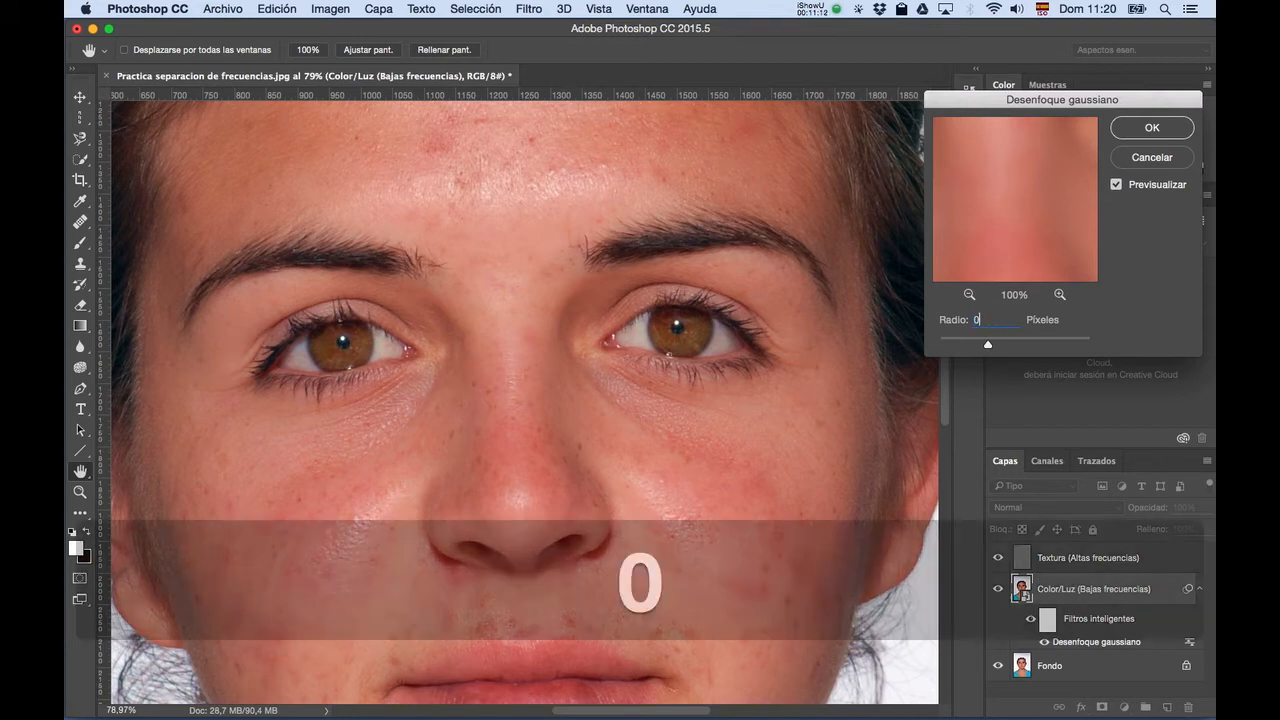
key("Tab")
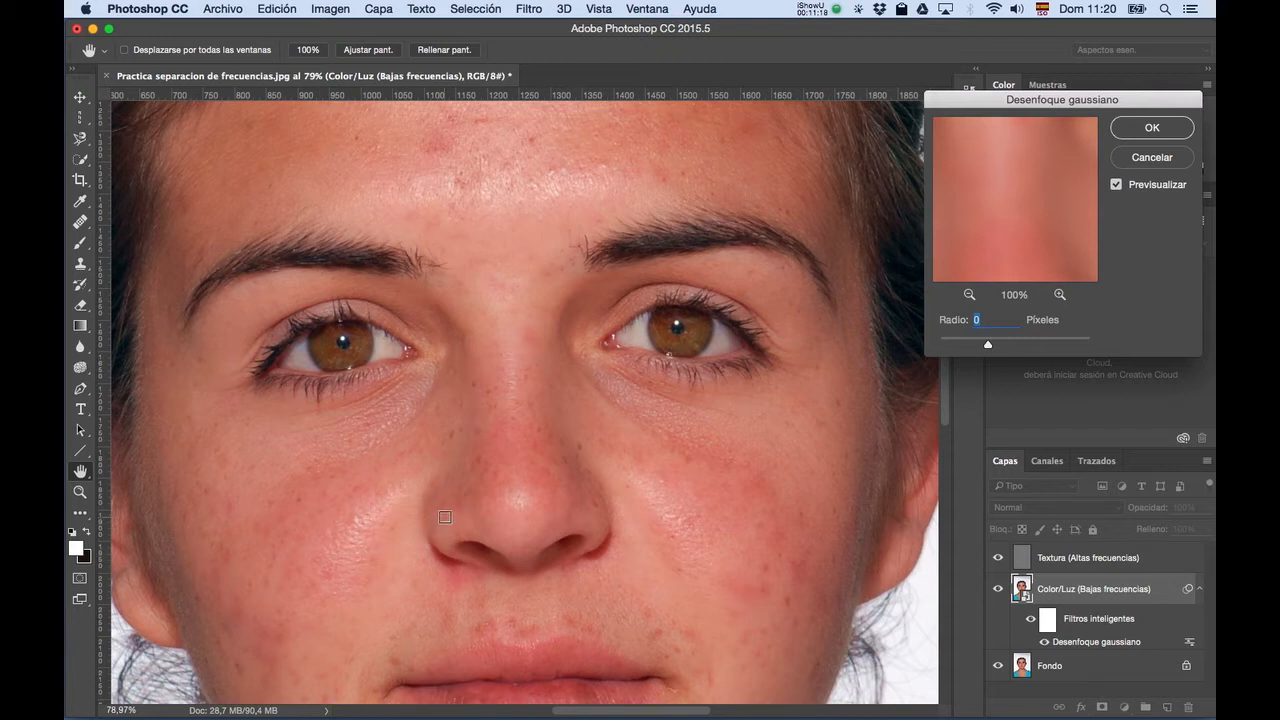
scroll(445, 516, "up", 3)
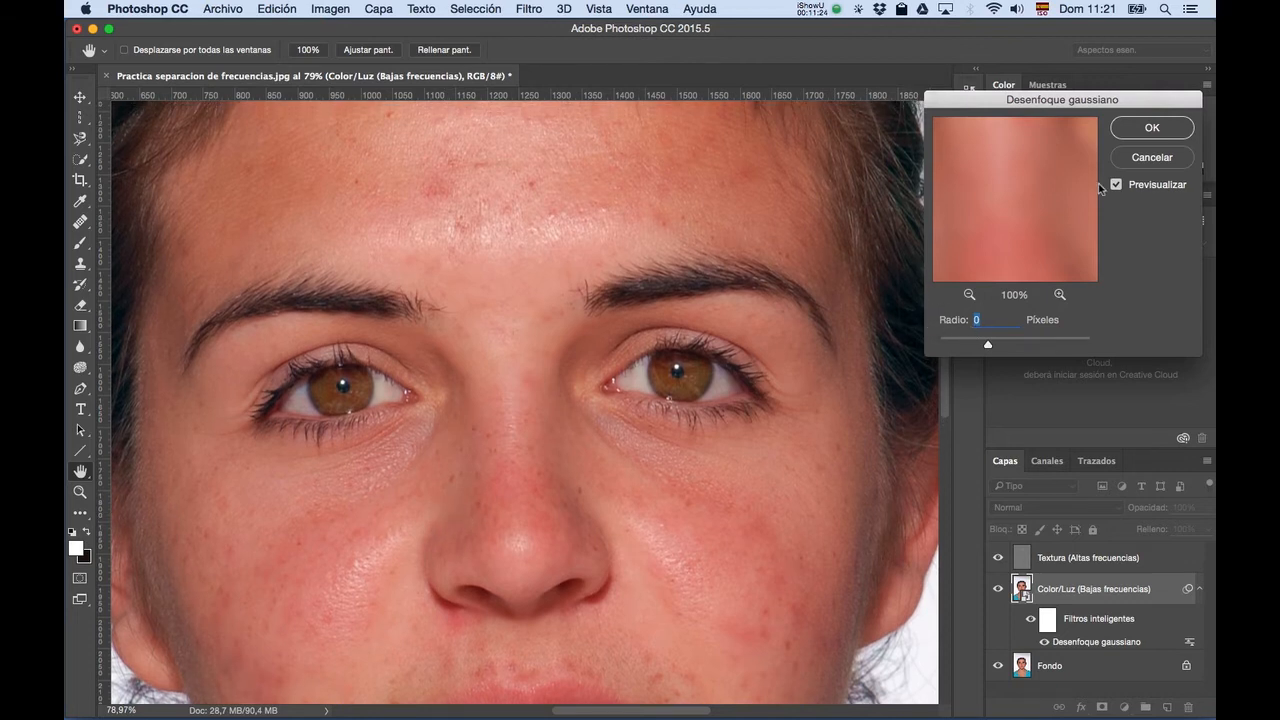
Preview the portrait with Gaussian Blur radius values of 50, 0 and 7 pixels in turn.
type("50")
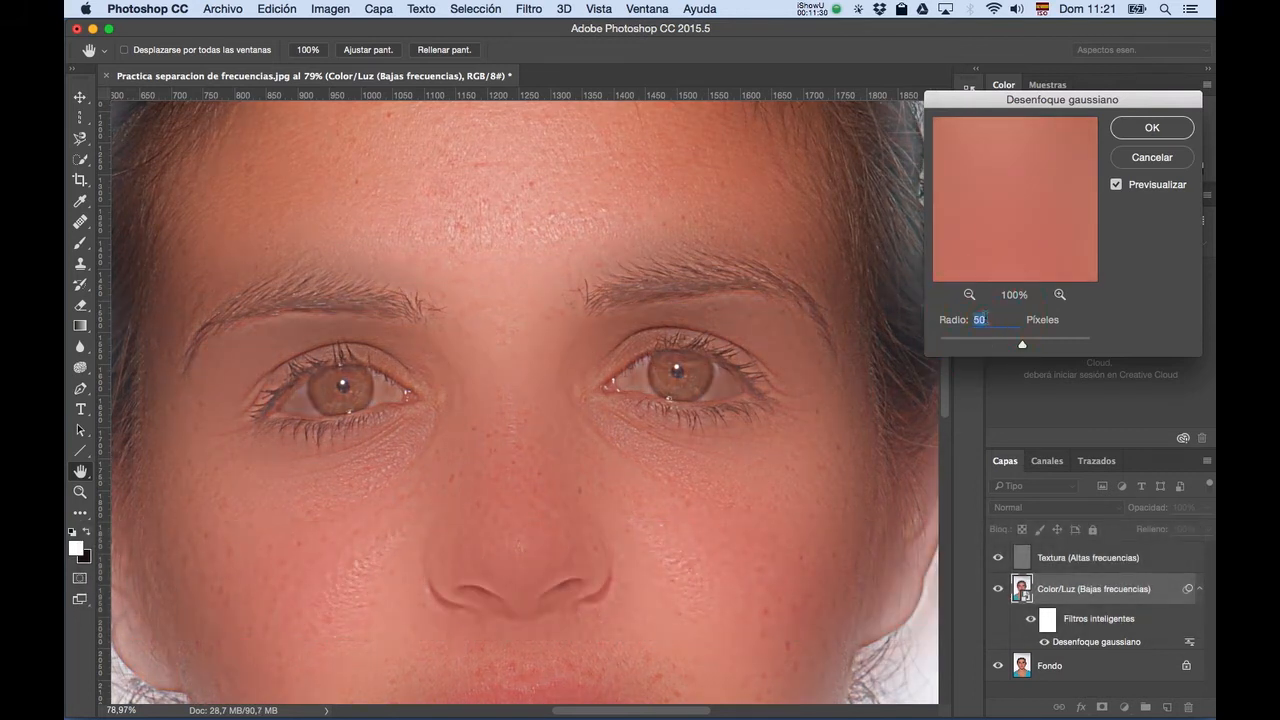
type("0")
key("Tab")
key("Tab")
type("7")
key("Tab")
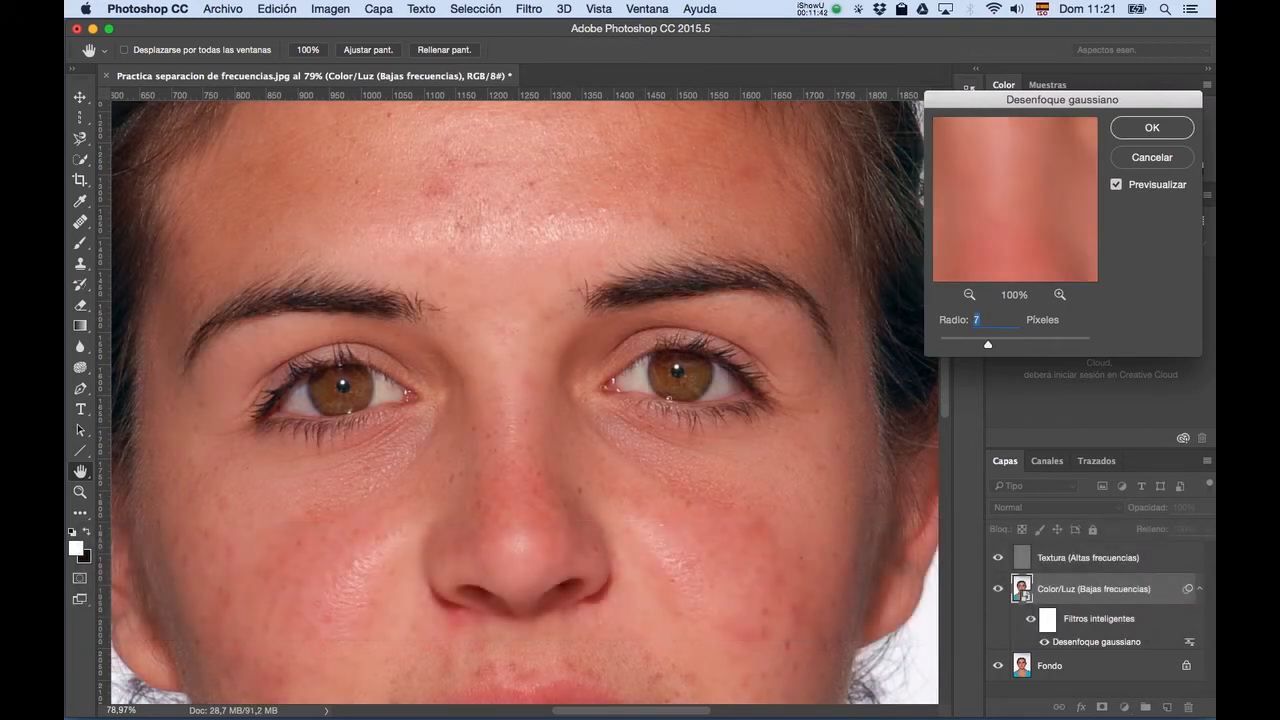
Preview the Gaussian Blur at radius values of 6, 1 and 7 pixels in turn, and cancel the filter edit.
type("6")
key("Tab")
type("1")
key("Tab")
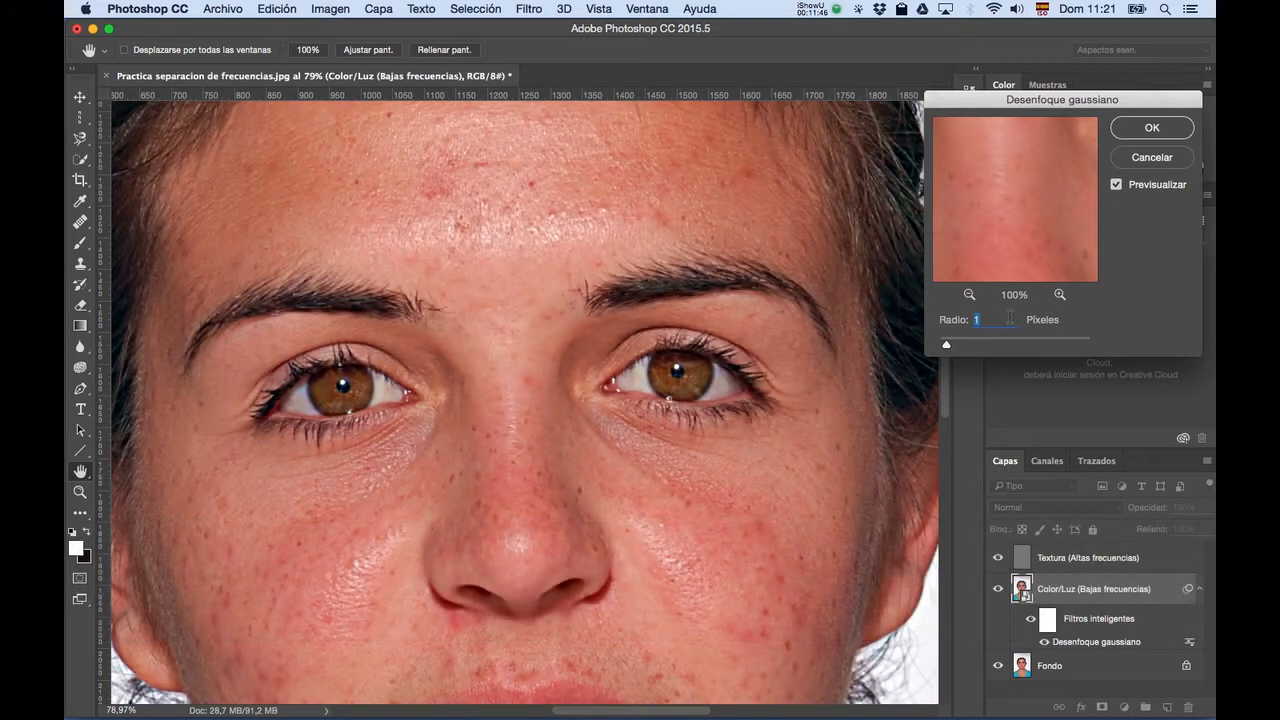
type("7")
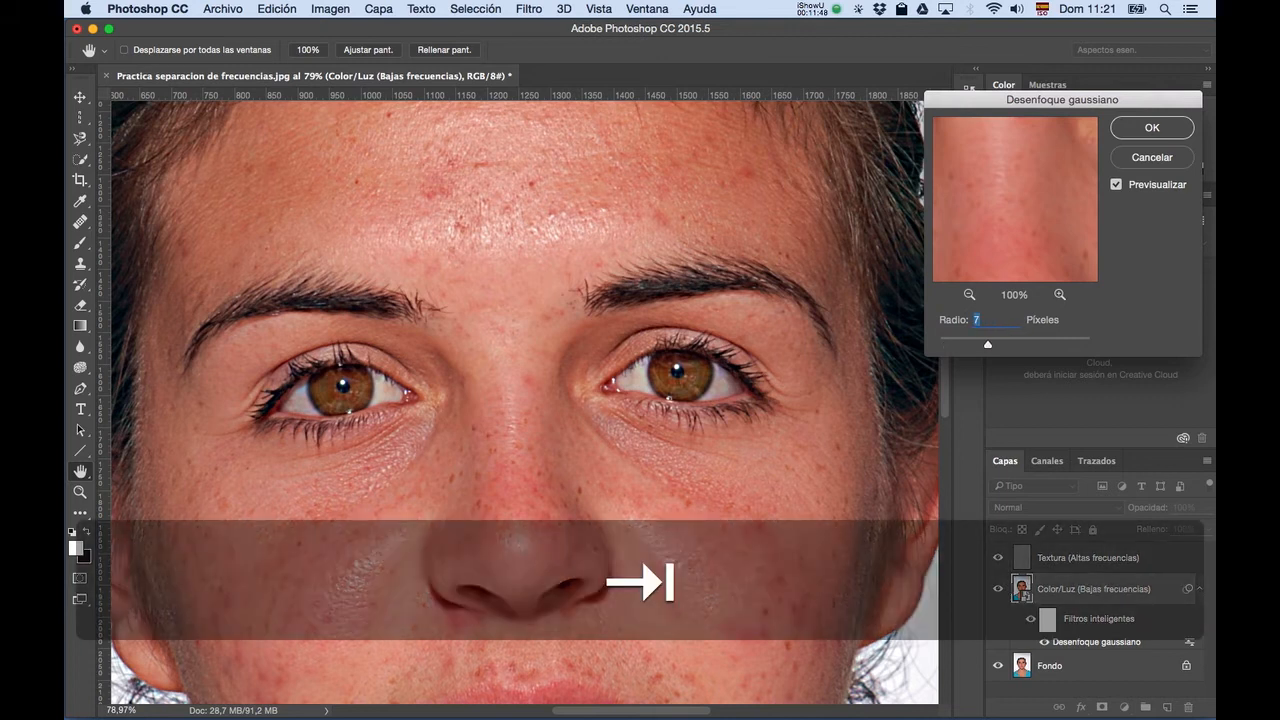
key("Tab")
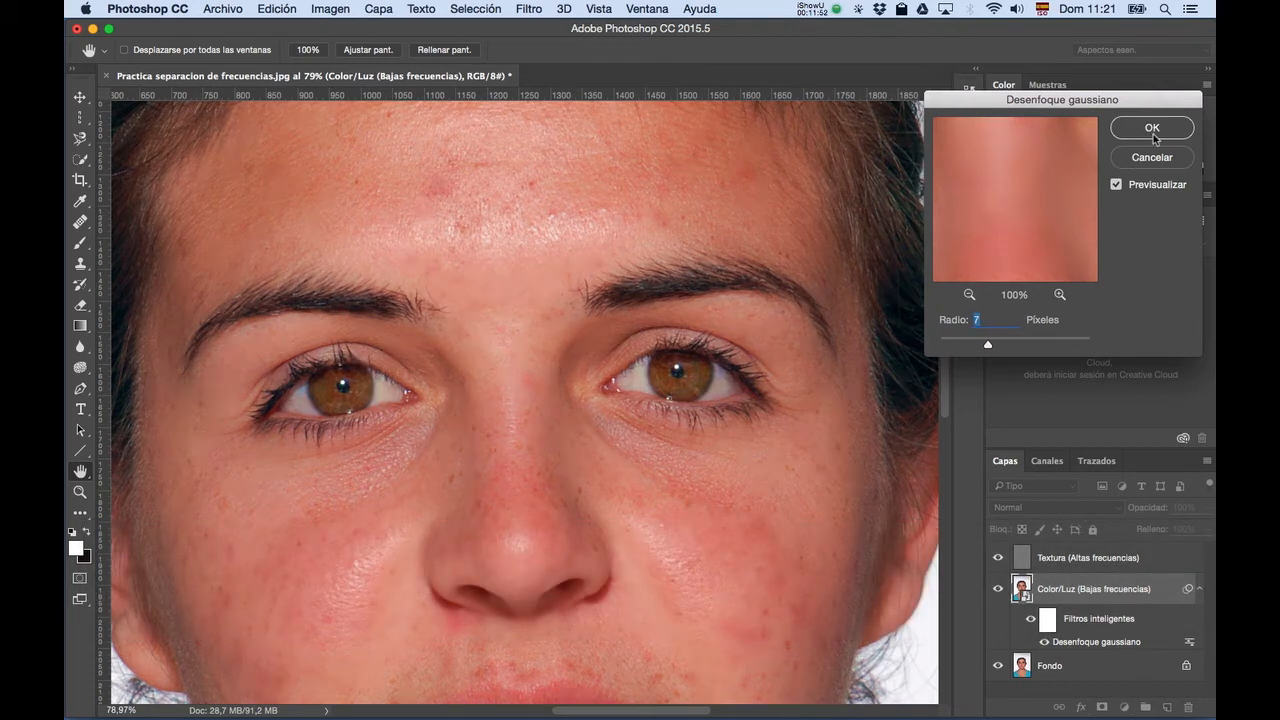
left_click(1153, 158)
Activate the Healing Brush and rasterize the Color/Luz (Bajas frecuencias) layer.
key("j")
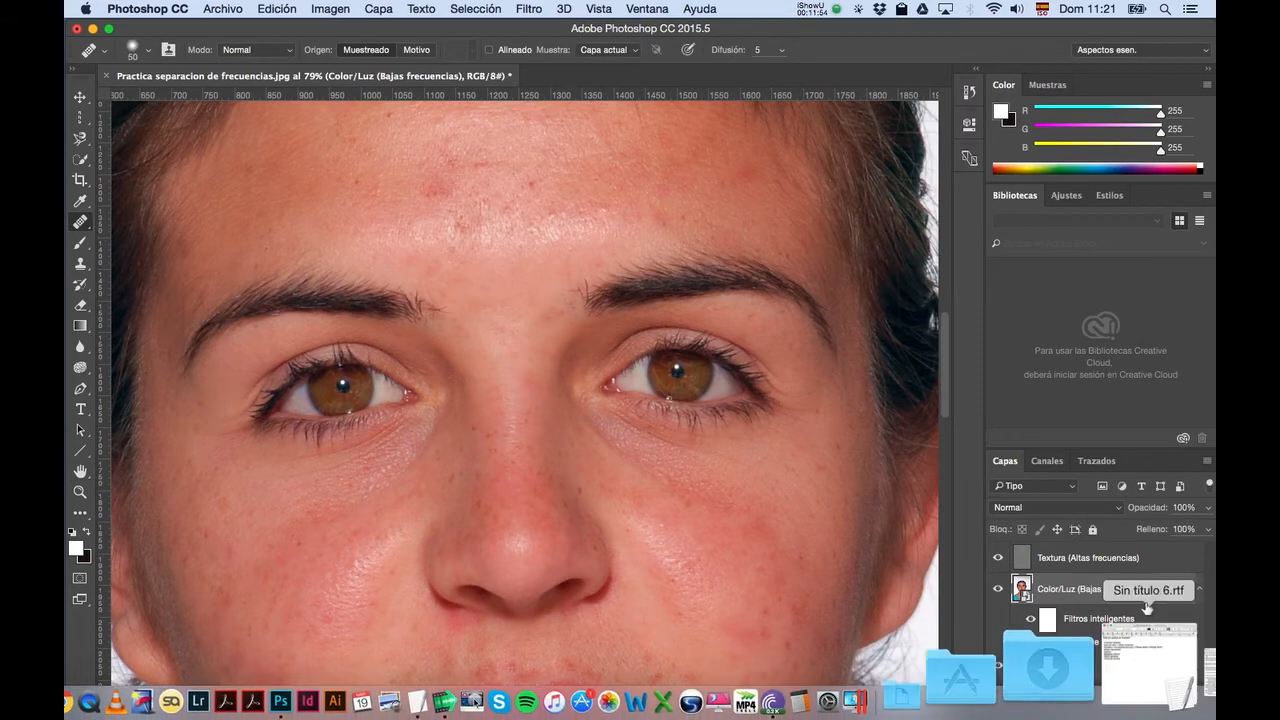
right_click(1103, 595)
left_click(890, 298)
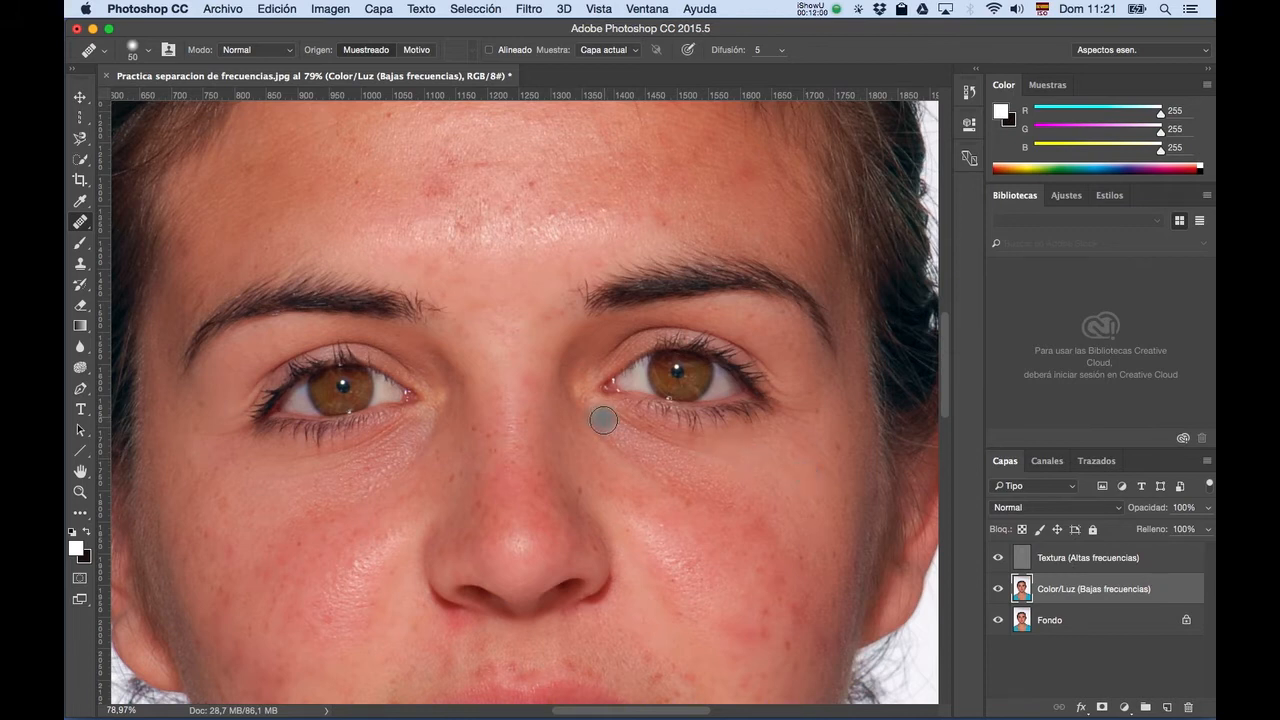
Heal the skin between the eyebrows and below the left-hand eye on the Color/Luz layer with the Healing Brush.
scroll(547, 396, "up", 5)
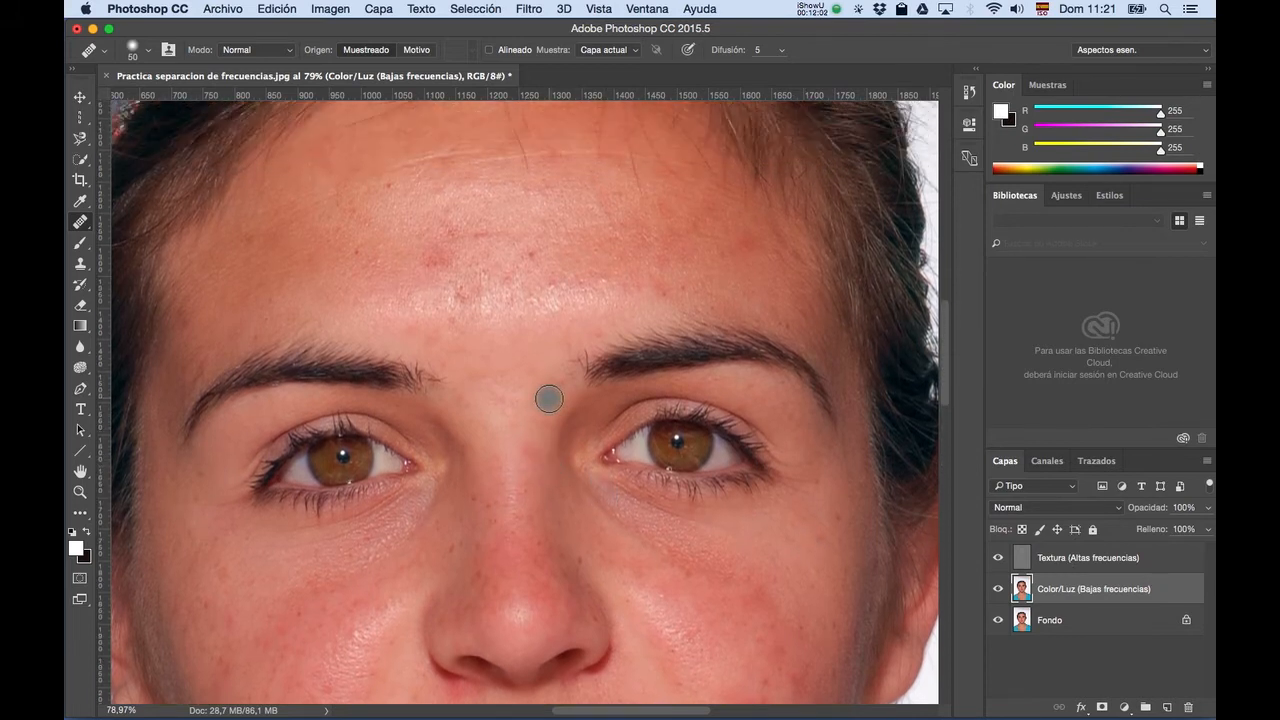
scroll(549, 399, "down", 3)
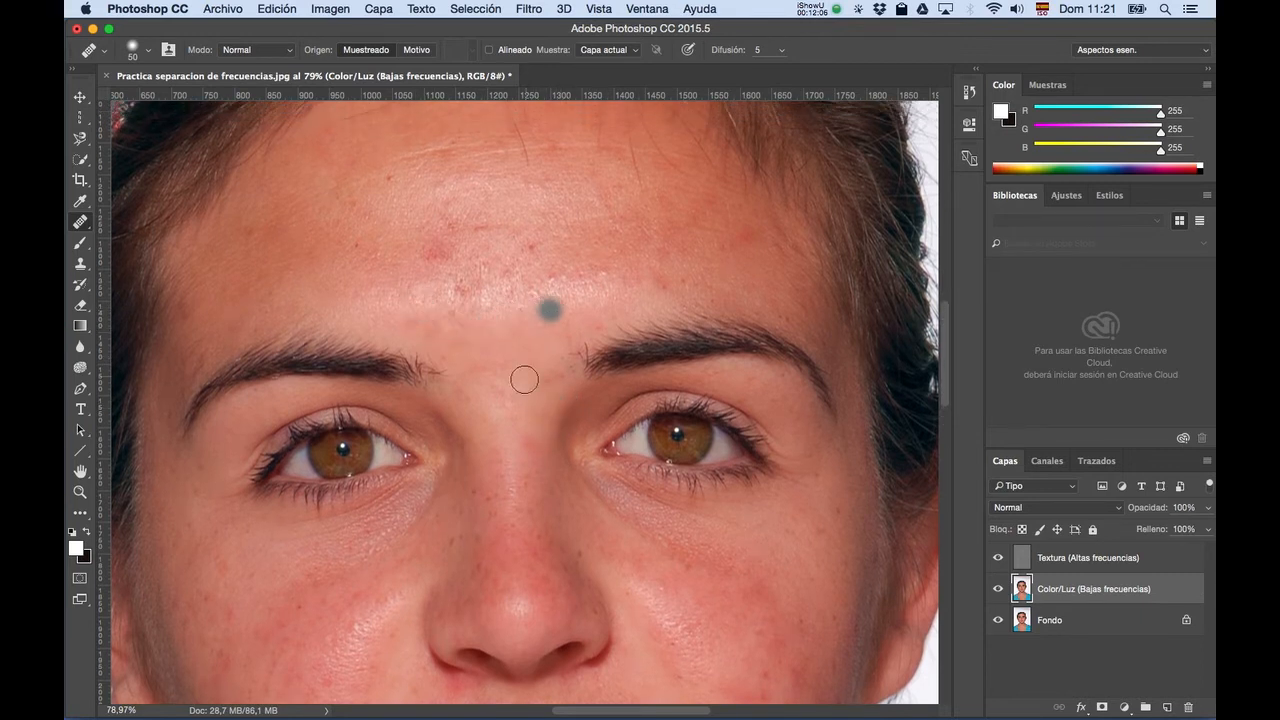
scroll(657, 501, "down", 3)
left_click(404, 449, "alt")
scroll(376, 430, "down", 4)
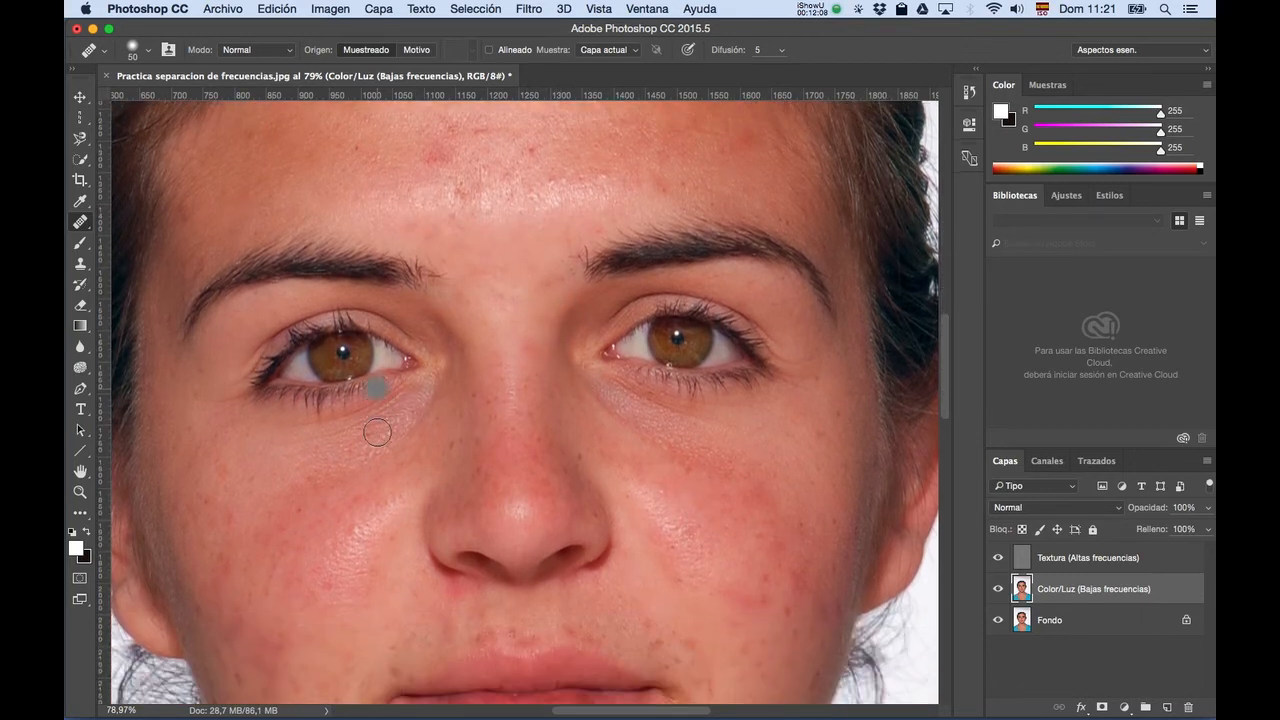
scroll(378, 432, "down", 3)
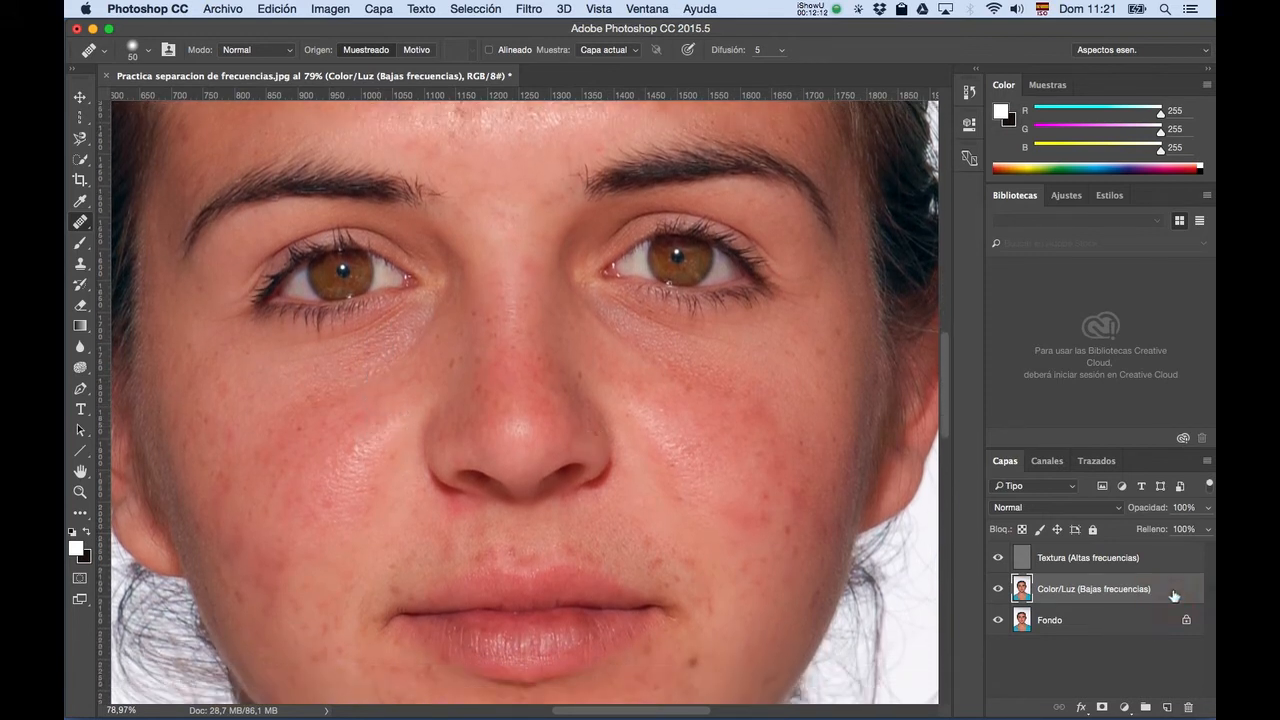
Switch from the Healing Brush to the Patch tool for the lower part of the face.
right_click(81, 226)
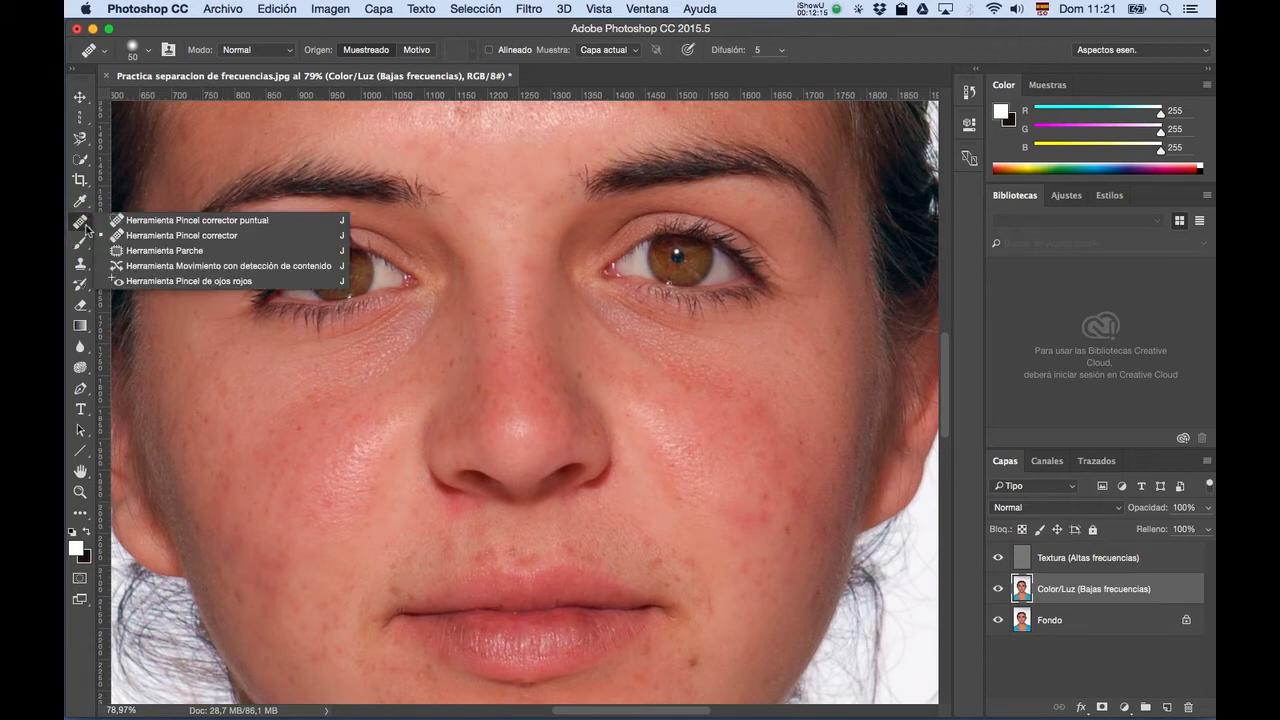
left_click(130, 253)
key("space")
left_click_drag(551, 506, 549, 451)
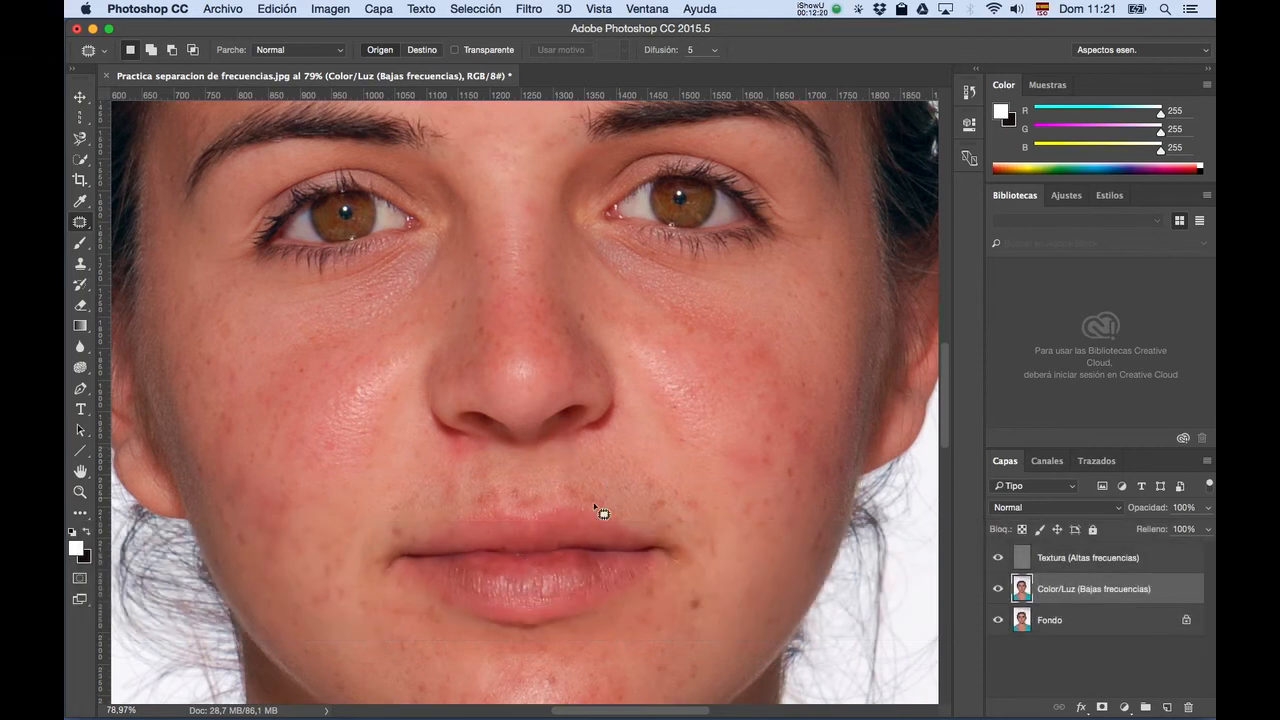
Try patching the red mark below the left-hand nostril, undo the patch and clear the selection.
key("space")
left_click_drag(266, 417, 305, 384)
left_click_drag(486, 408, 514, 431)
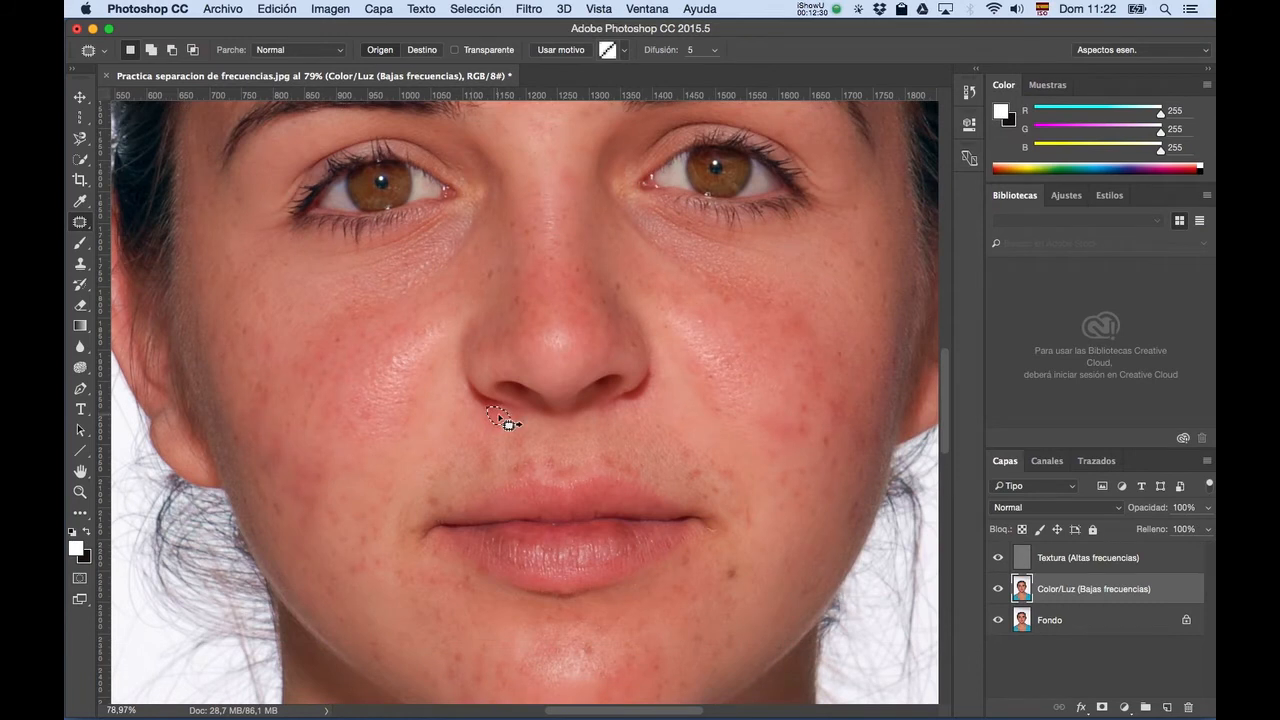
left_click_drag(66, 296, 63, 303)
left_click_drag(497, 418, 460, 428)
key("super+d")
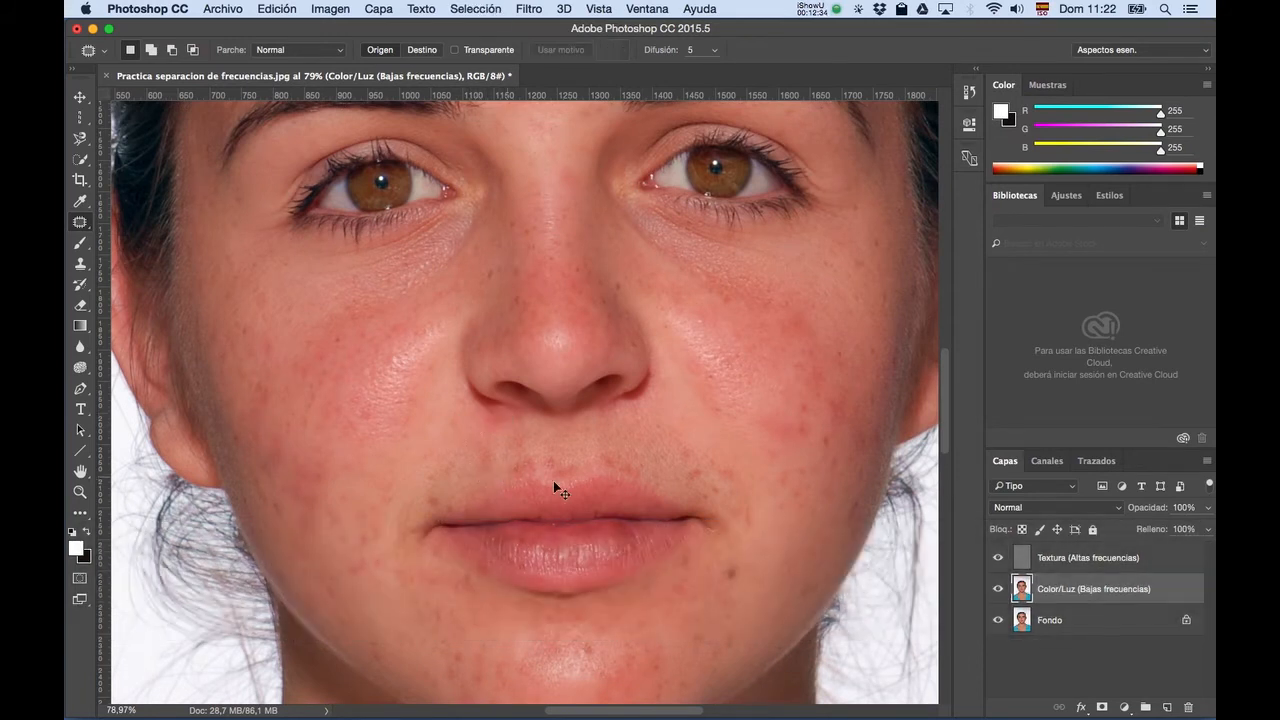
key("super+z")
key("alt+super+z")
key("super+d")
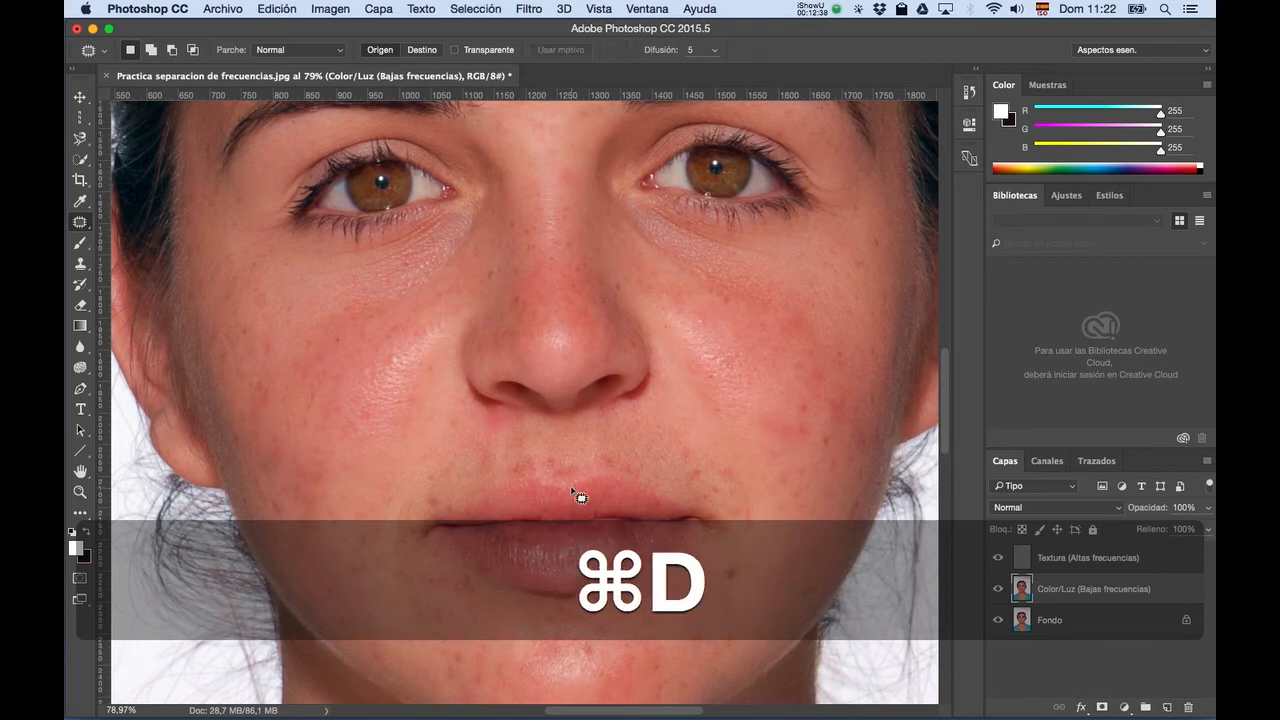
Patch the reddish spot at the upper end of the nose bridge on the Color/Luz layer and deselect.
key("space")
left_click_drag(664, 432, 634, 503)
left_click_drag(611, 334, 621, 498)
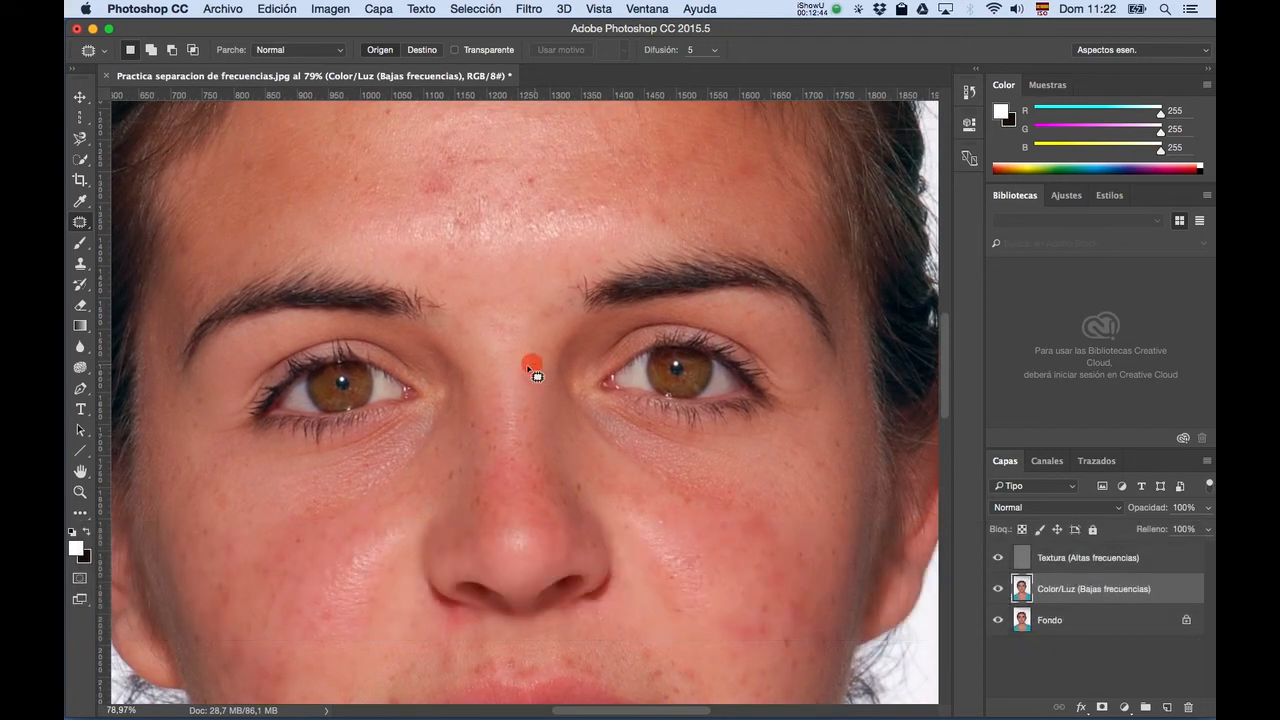
mouse_move(549, 381)
left_mouse_down()
mouse_move(517, 363)
mouse_move(530, 351)
left_mouse_up()
key("super+d")
Patch the reddish marks at the centre of the forehead and above the right-hand eyebrow, deselecting after each patch.
key("space")
left_click_drag(570, 355, 587, 396)
mouse_move(469, 314)
left_mouse_down()
mouse_move(458, 310)
mouse_move(490, 303)
mouse_move(471, 289)
mouse_move(455, 298)
mouse_move(470, 299)
mouse_move(464, 275)
left_mouse_up()
key("super+d")
key("space")
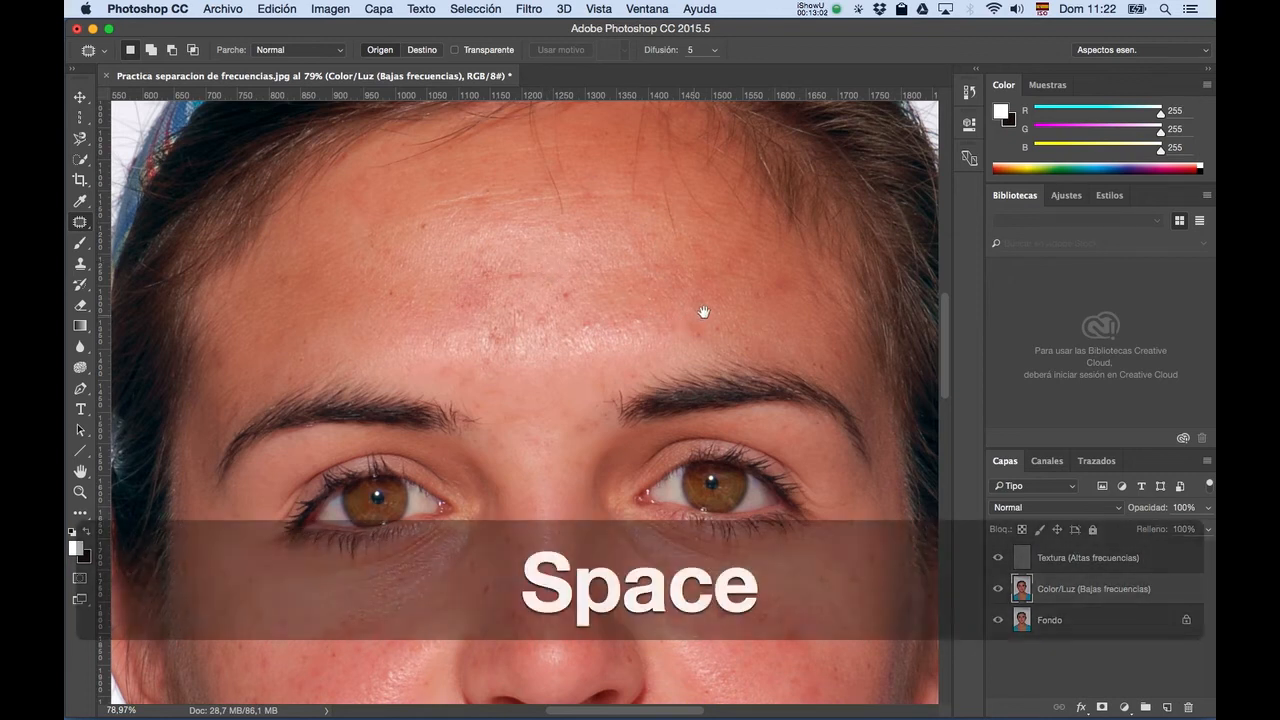
left_click_drag(704, 312, 654, 311)
mouse_move(737, 301)
left_mouse_down()
mouse_move(737, 286)
mouse_move(717, 283)
mouse_move(744, 305)
left_mouse_up()
key("super+d")
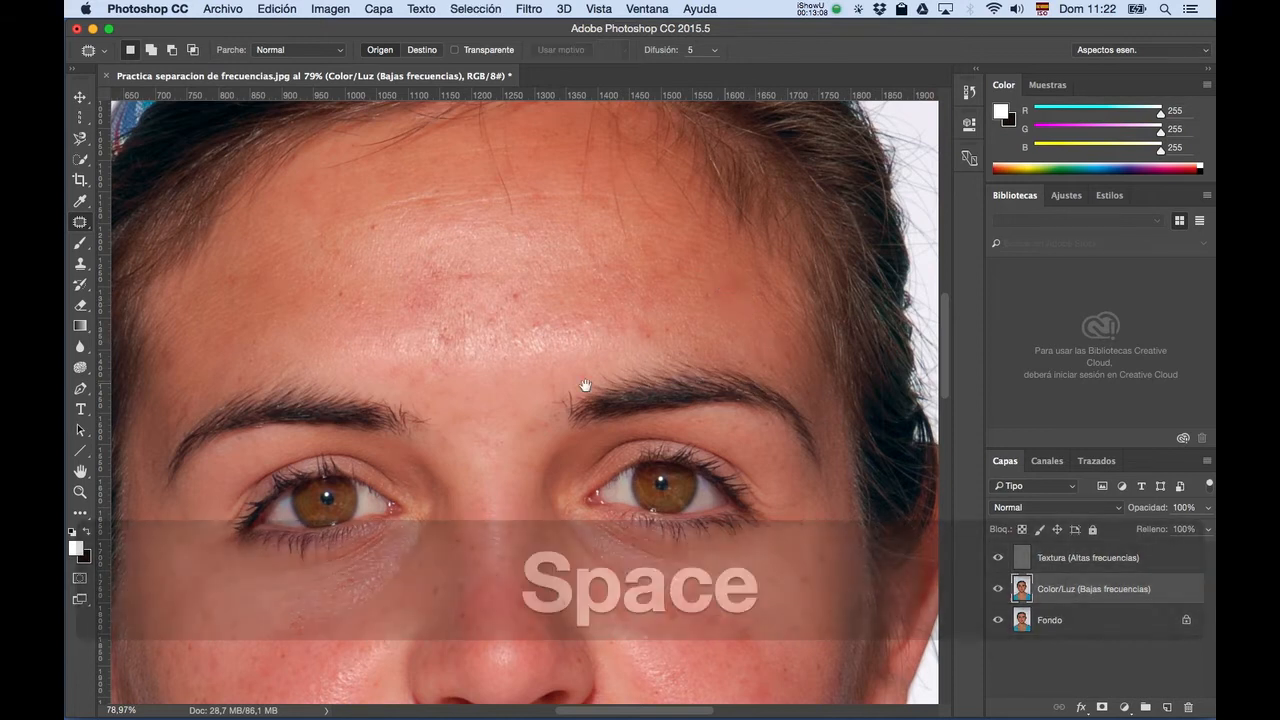
Try patching the edge of the left-hand cheek near the ear on the Color/Luz layer, undo it and deselect.
left_click_drag(740, 291, 934, 201)
left_click_drag(503, 337, 554, 269)
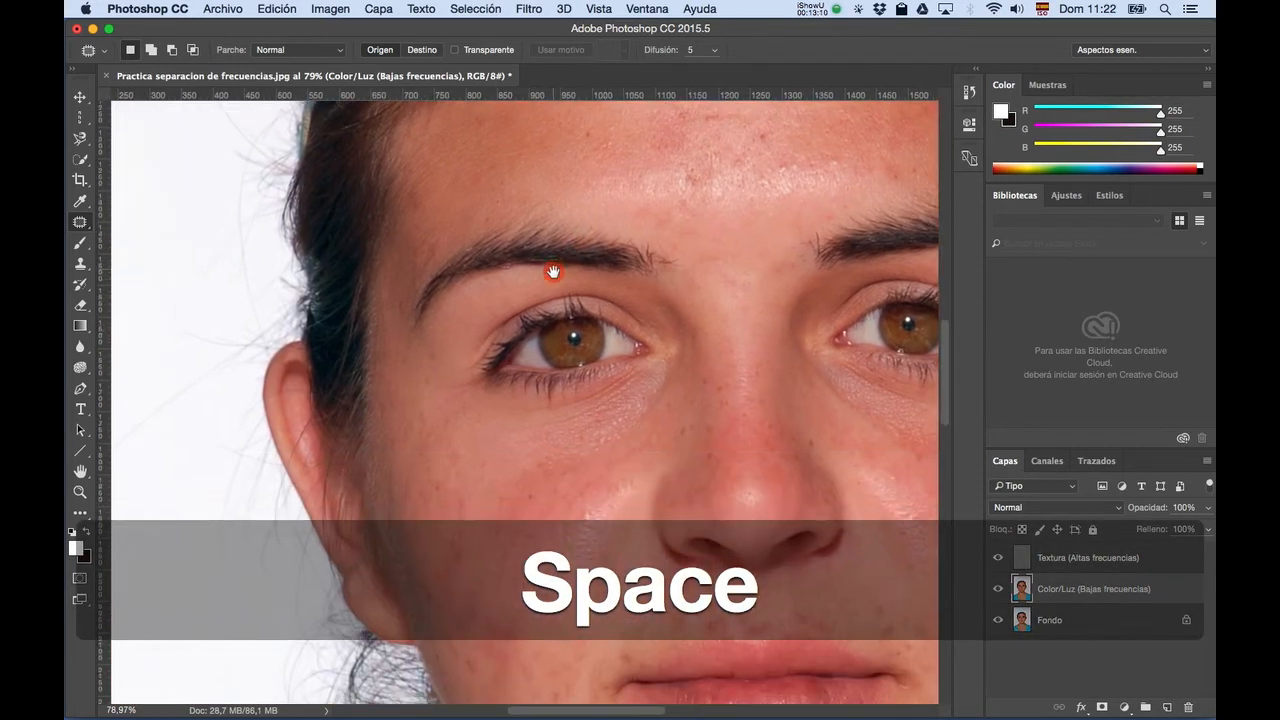
left_click_drag(529, 443, 477, 332)
left_click_drag(508, 403, 478, 350)
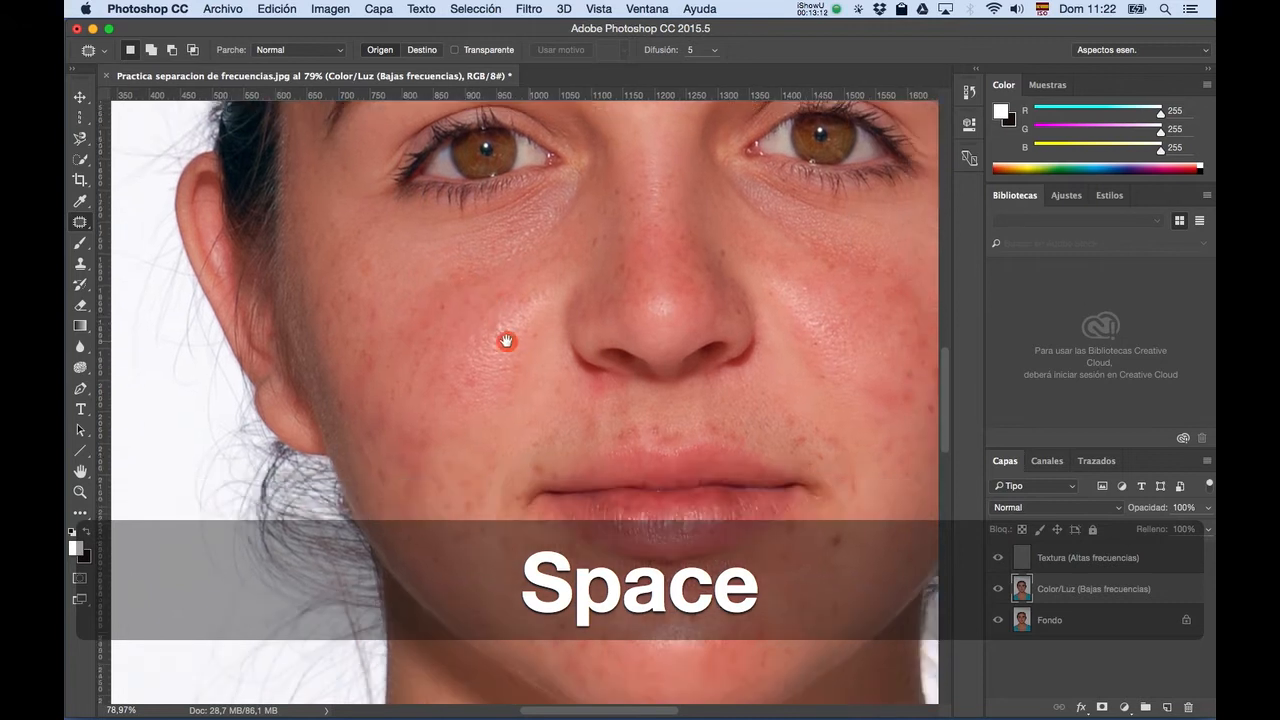
mouse_move(340, 412)
left_mouse_down()
mouse_move(346, 394)
mouse_move(340, 410)
mouse_move(389, 405)
left_mouse_up()
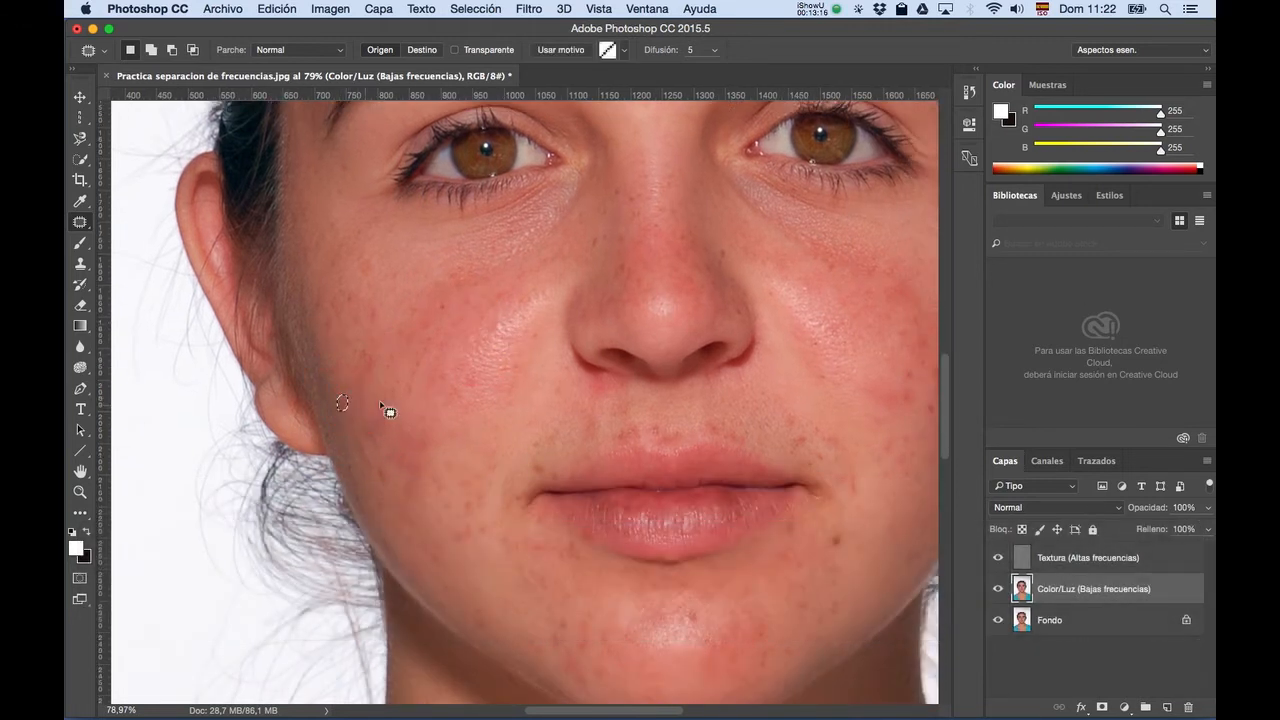
key("super+z")
key("super+d")
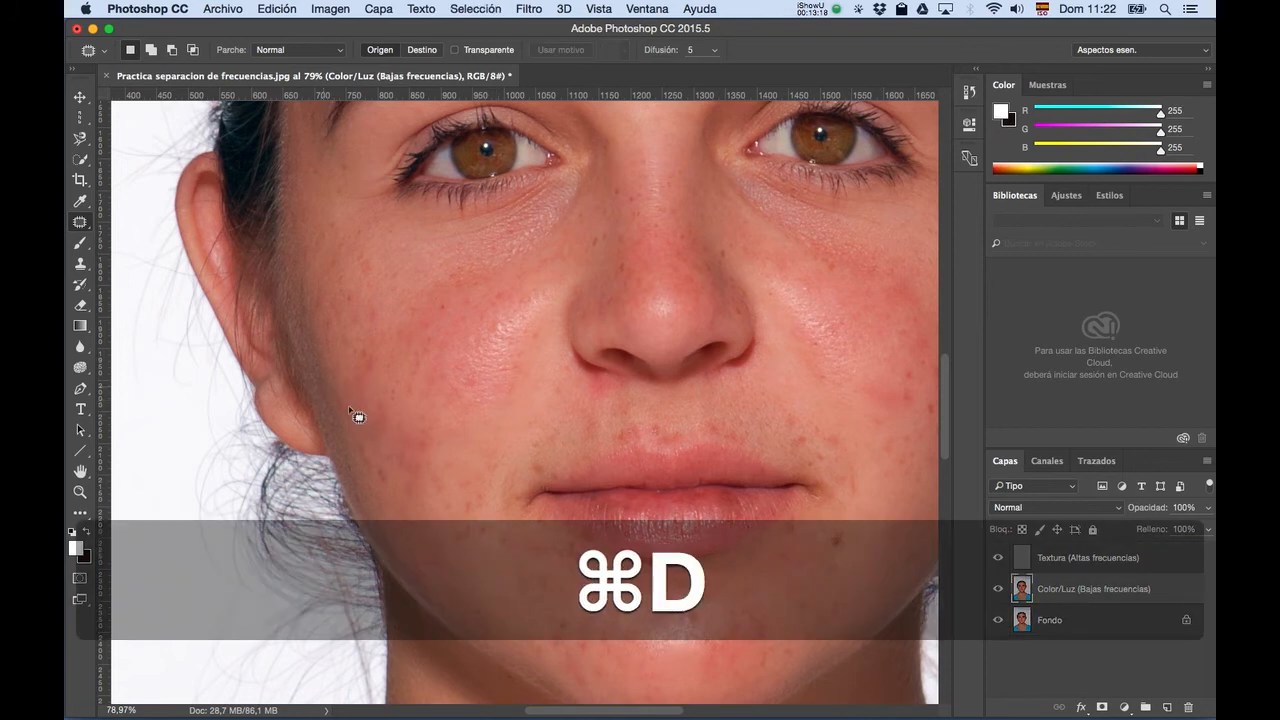
Patch the edge of the left-hand cheek near the earlobe on the Textura (Altas frecuencias) layer and deselect.
key("space")
left_click_drag(566, 404, 454, 397)
left_click(1160, 565)
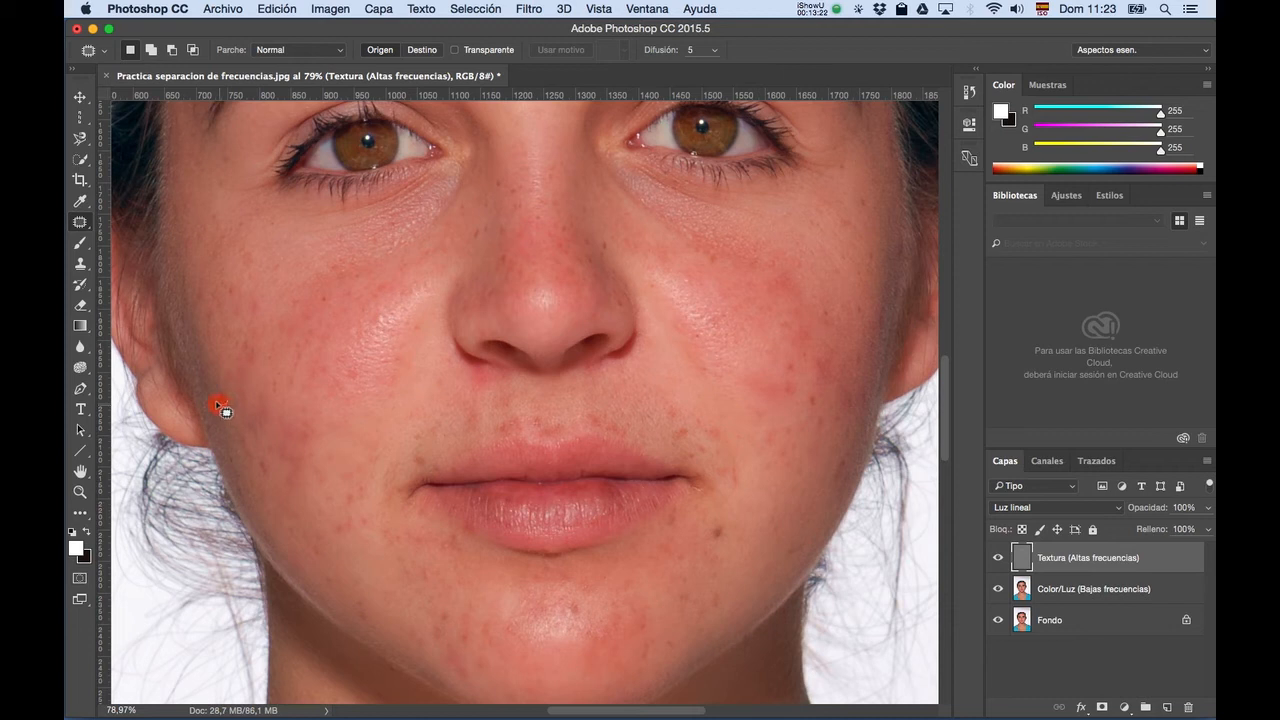
left_click_drag(229, 402, 337, 397)
key("super+d")
Convert the Color/Luz (Bajas frecuencias) layer into a smart object.
key("space")
left_click_drag(597, 409, 615, 533)
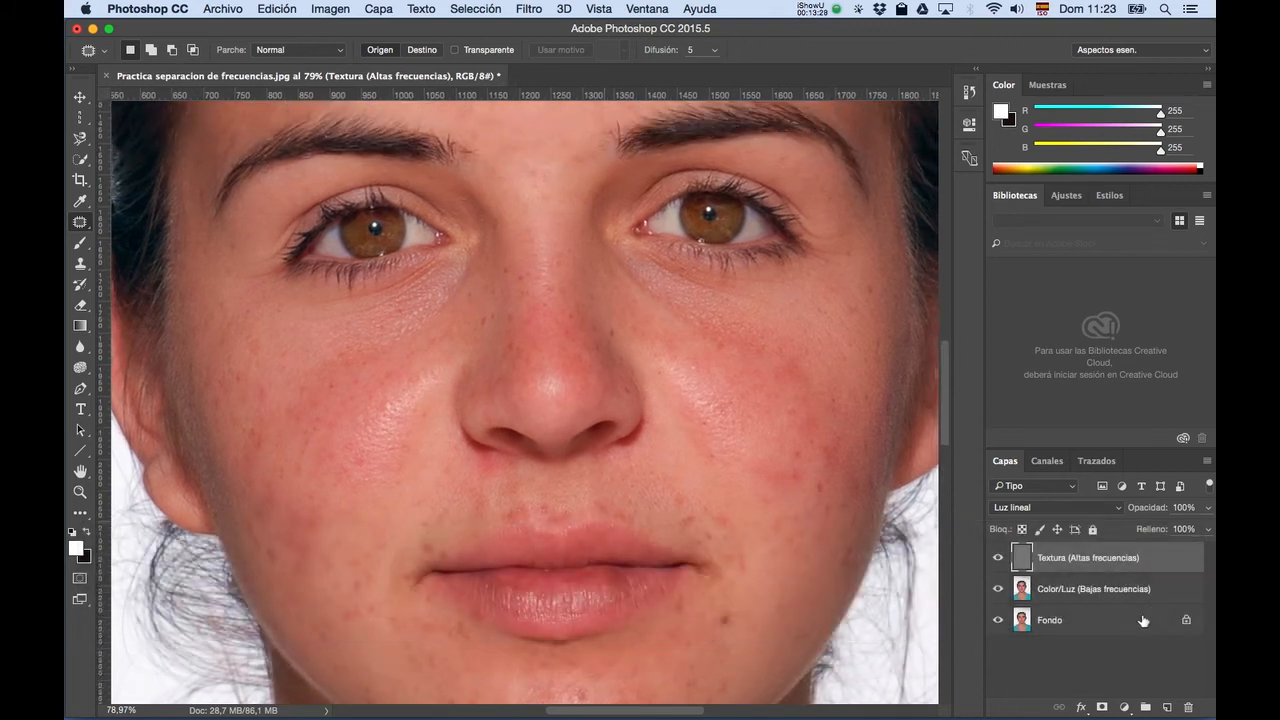
left_click(1126, 595)
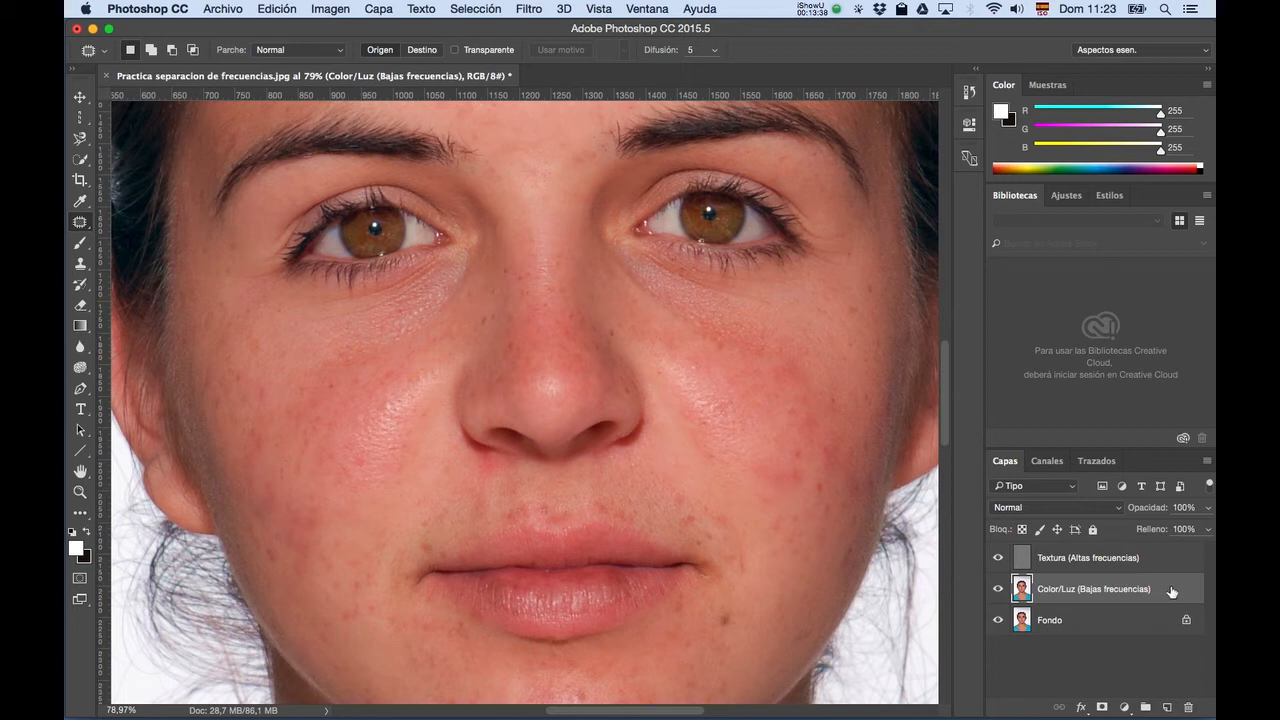
right_click(1172, 592)
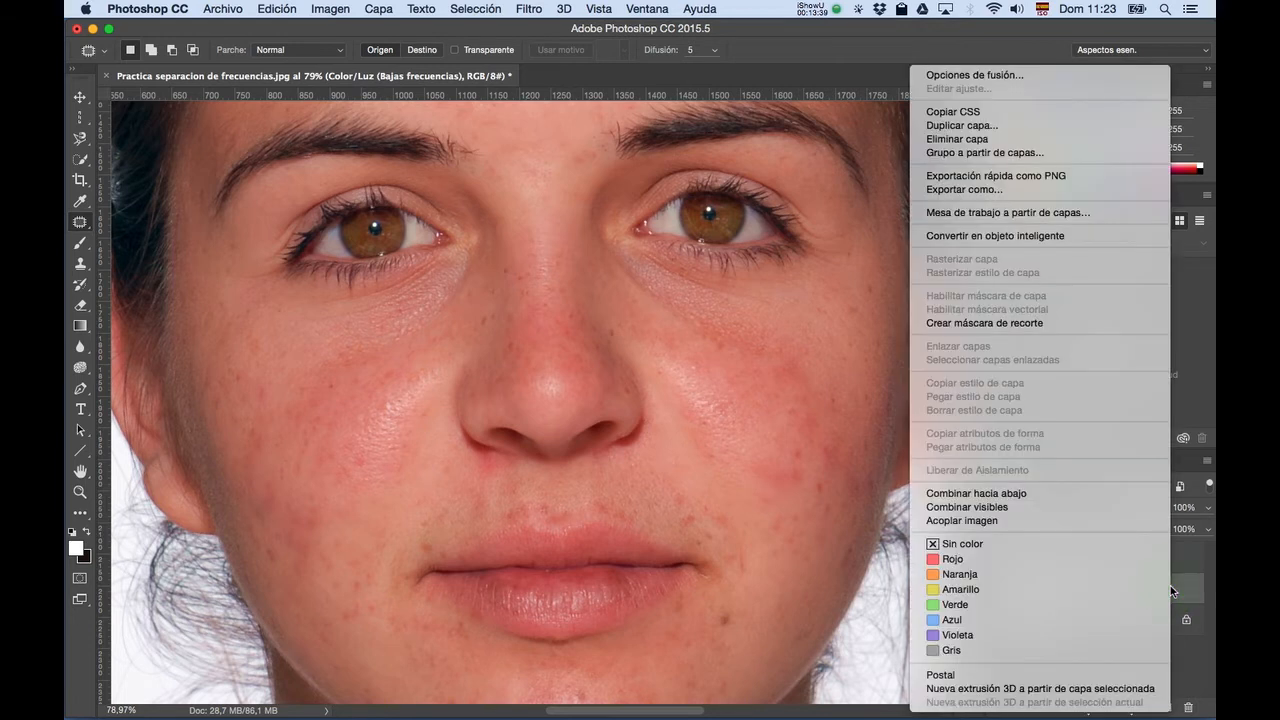
left_click(978, 236)
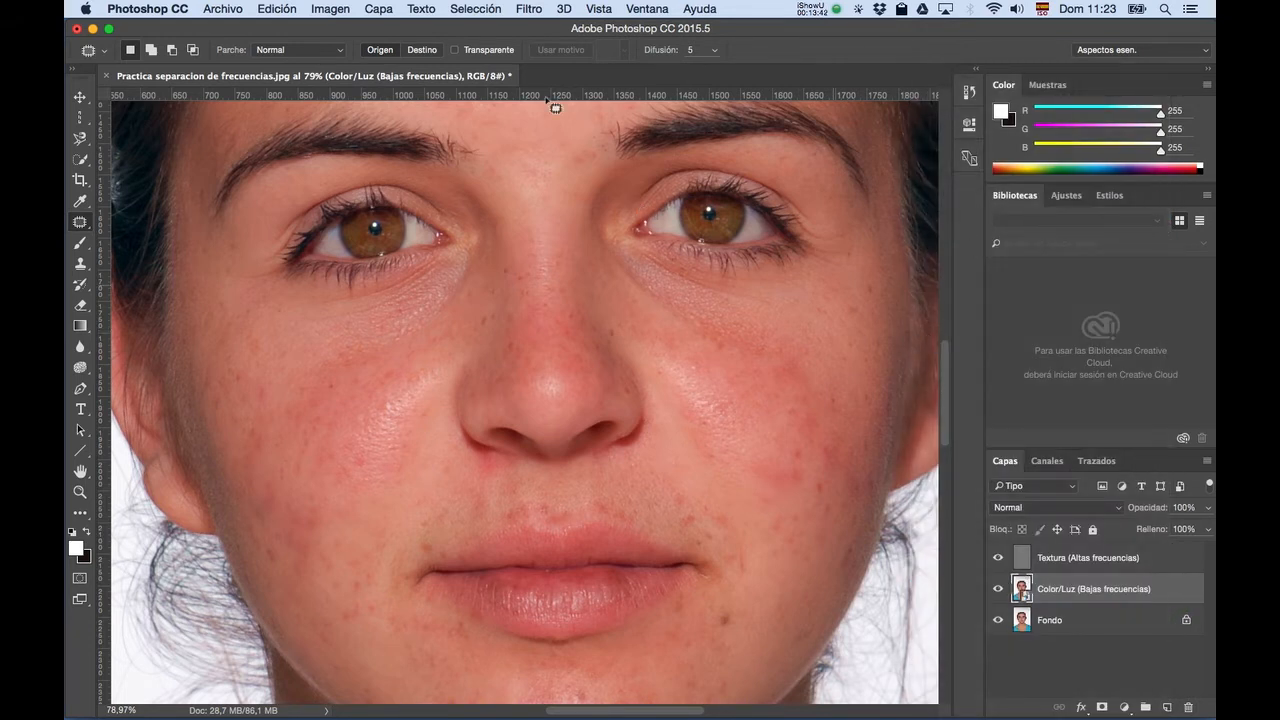
Apply a Gaussian Blur smart filter with a 50-pixel radius to the Color/Luz layer.
left_click(531, 8)
mouse_move(600, 204)
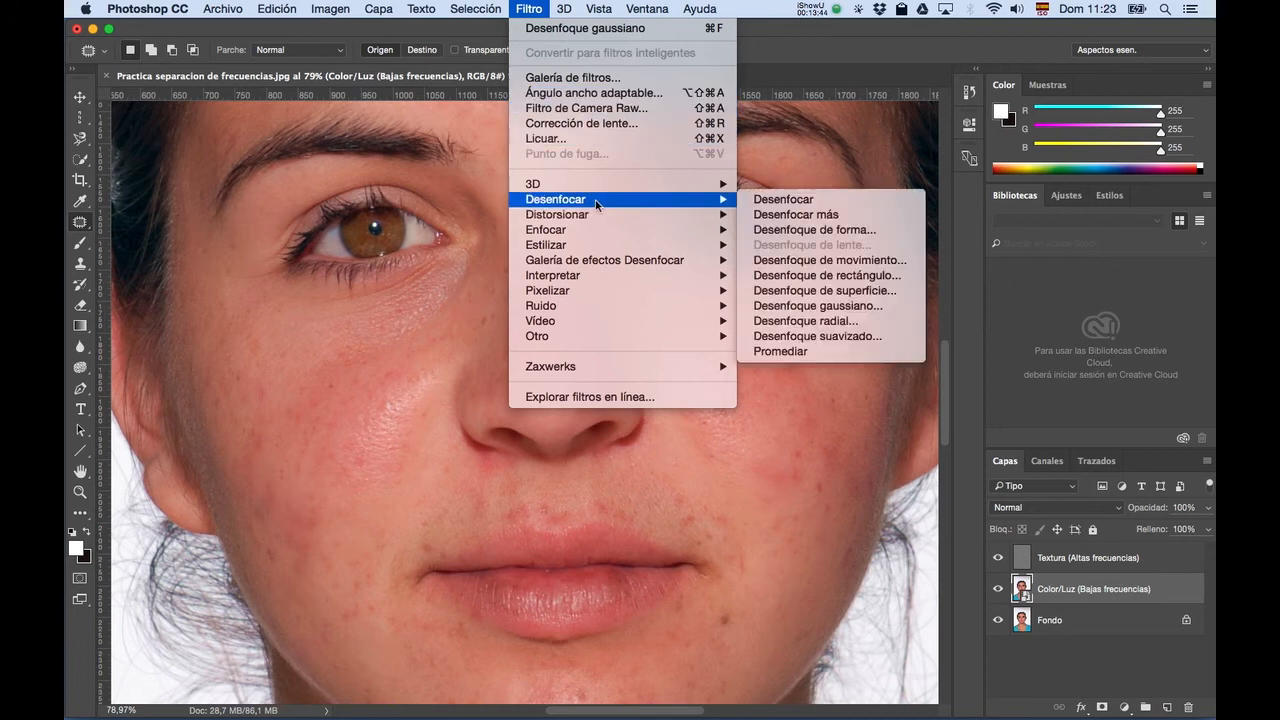
left_click(800, 305)
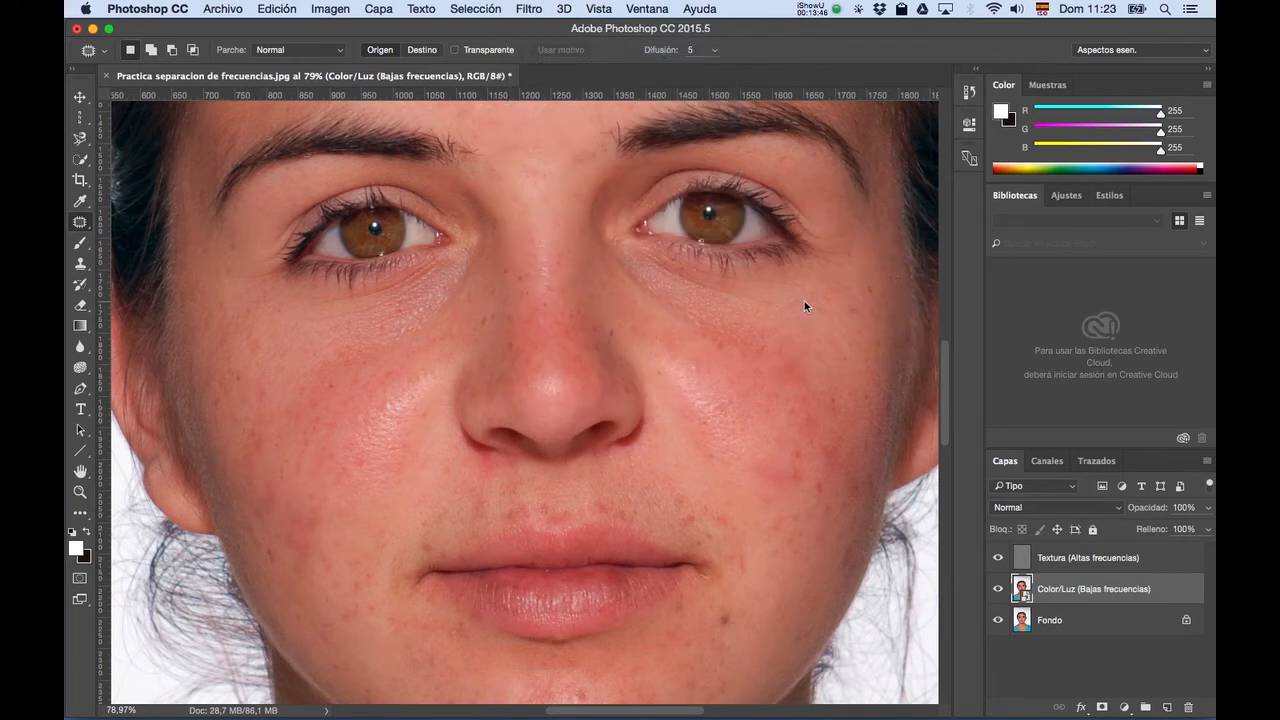
type("50")
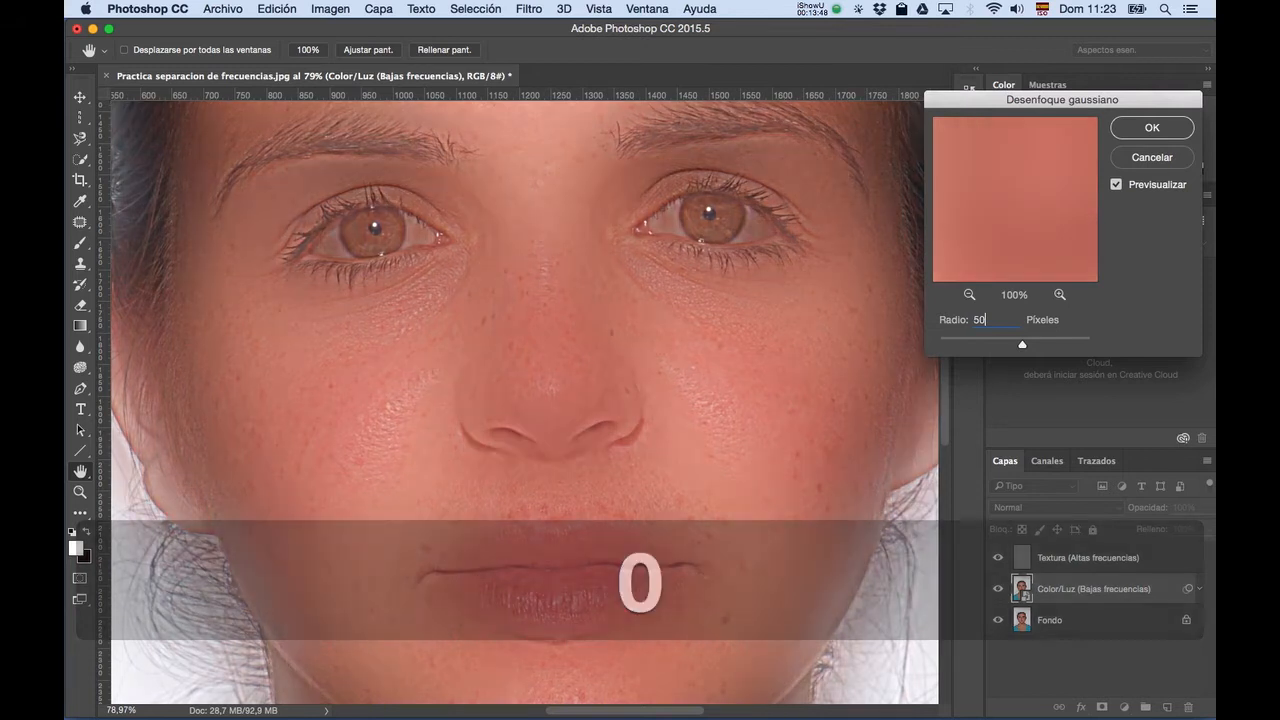
key("Tab")
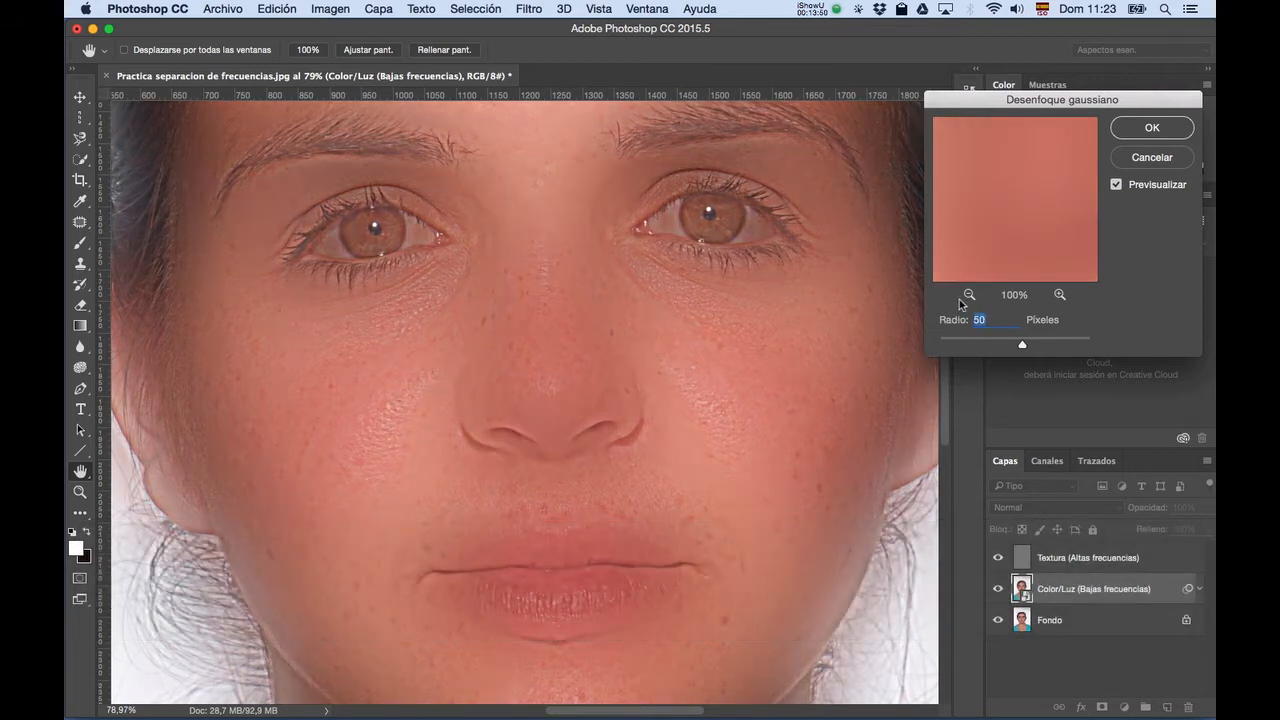
left_click(1151, 129)
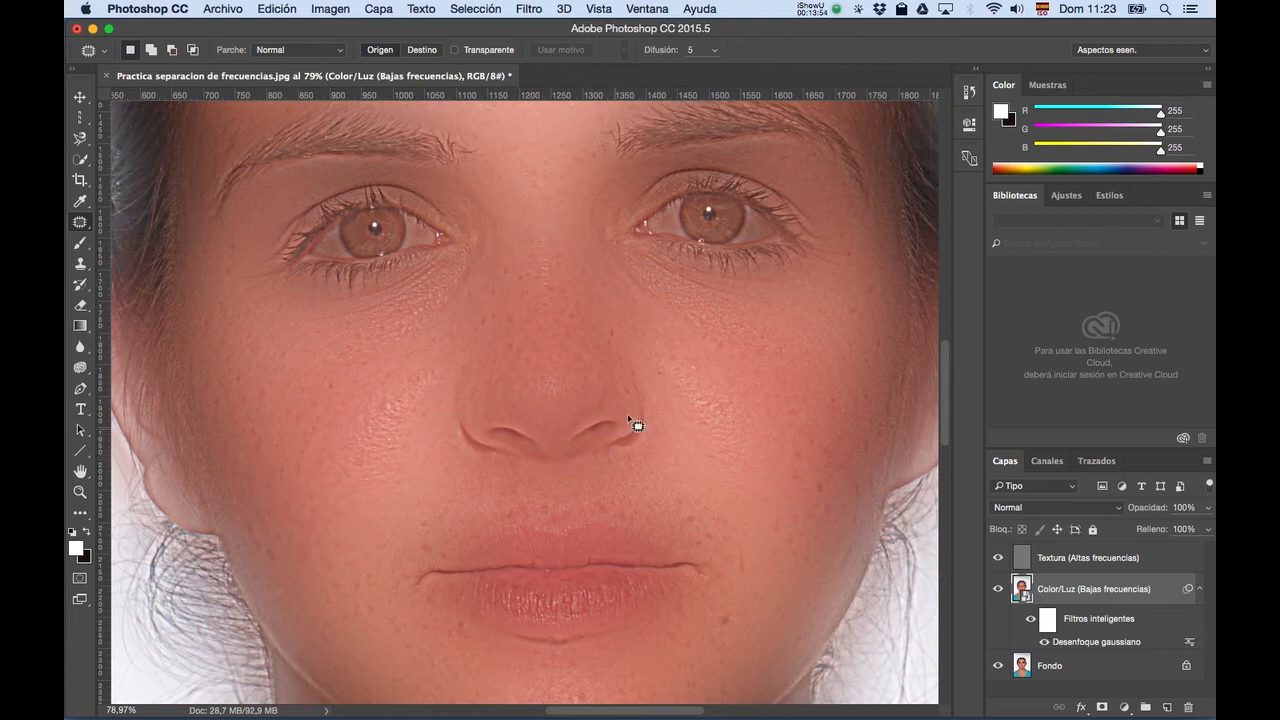
Select the smart filter mask of the Color/Luz layer and invert it to black.
scroll(637, 425, "down", 3, "alt")
scroll(639, 424, "down", 1, "alt")
left_click(1046, 622)
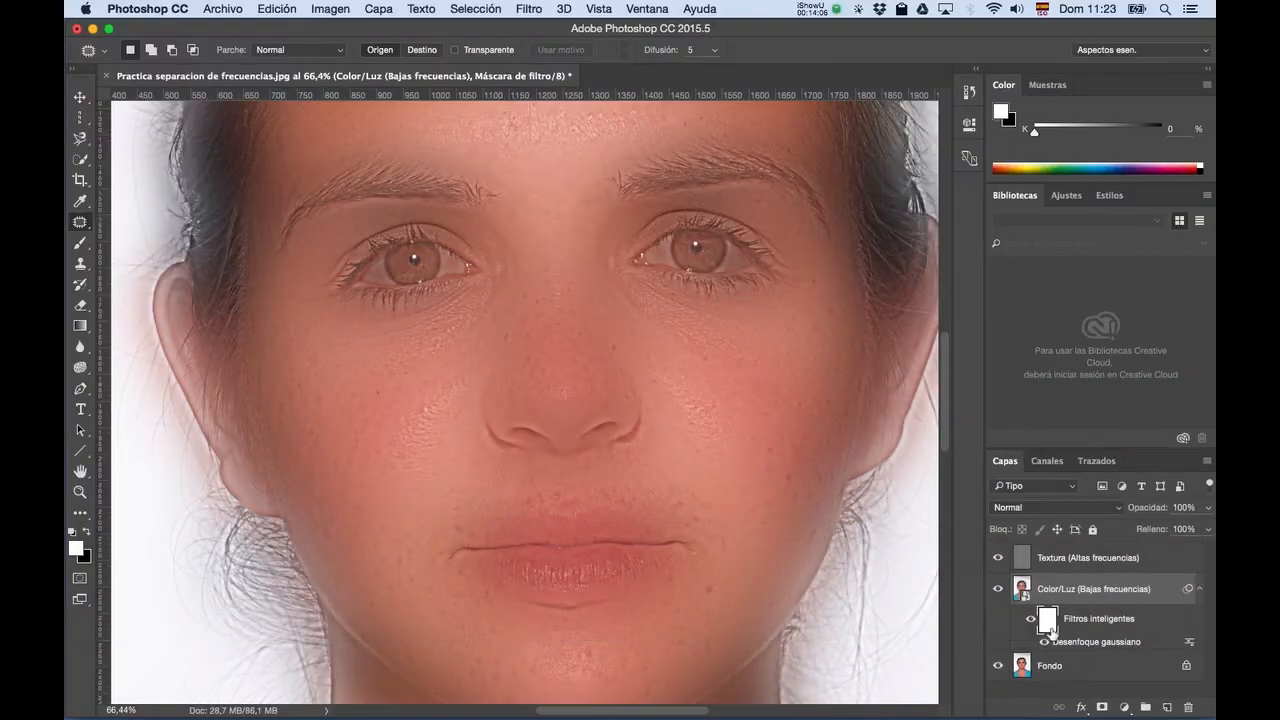
key("super+i")
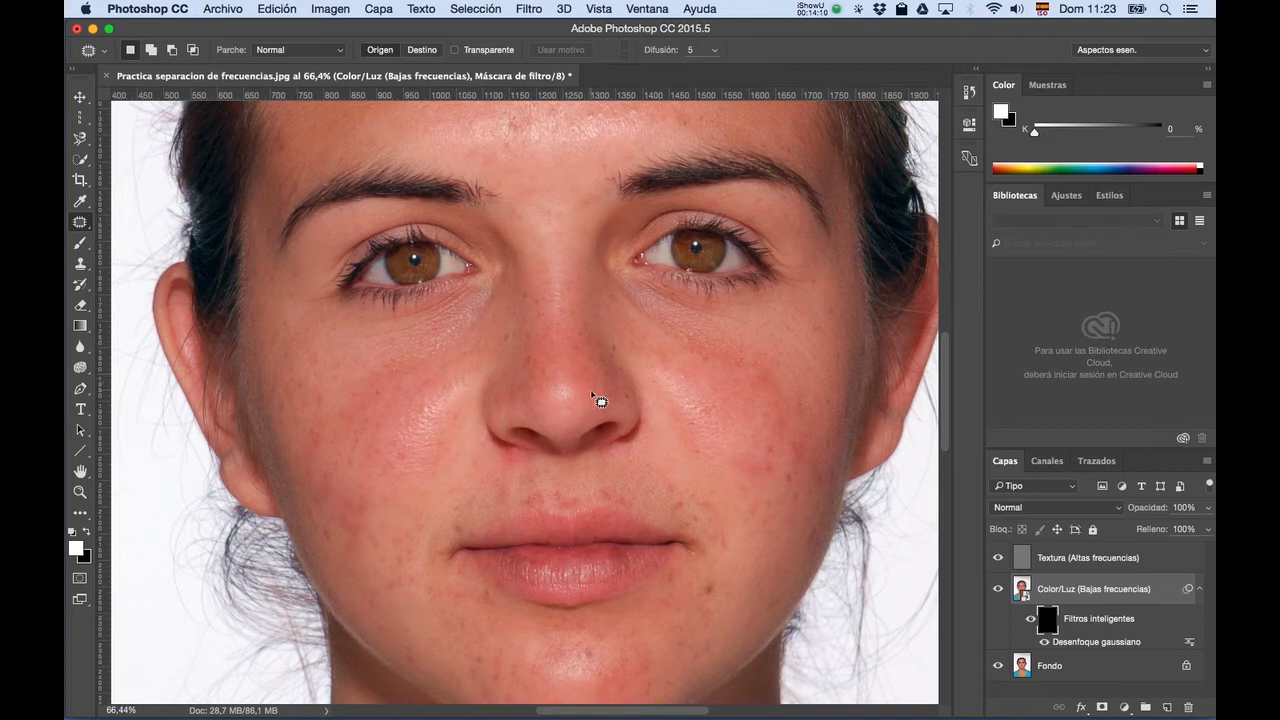
scroll(600, 400, "up", 3)
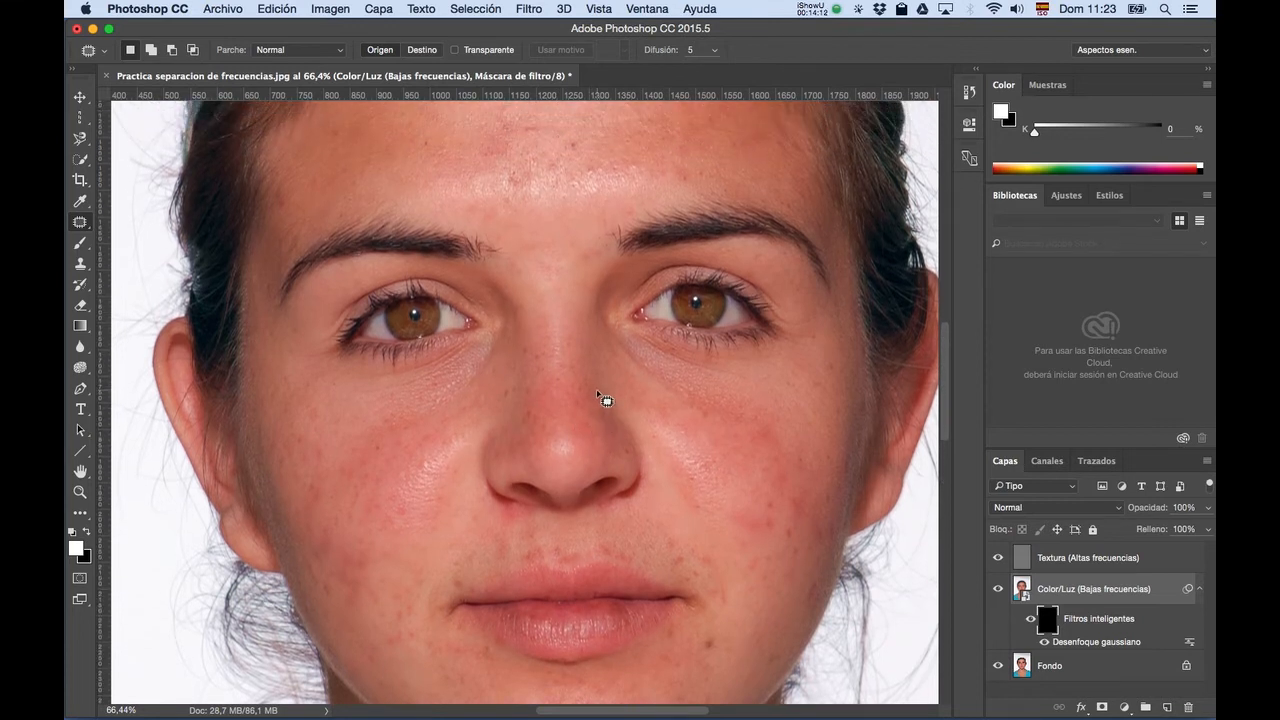
scroll(606, 400, "up", 2)
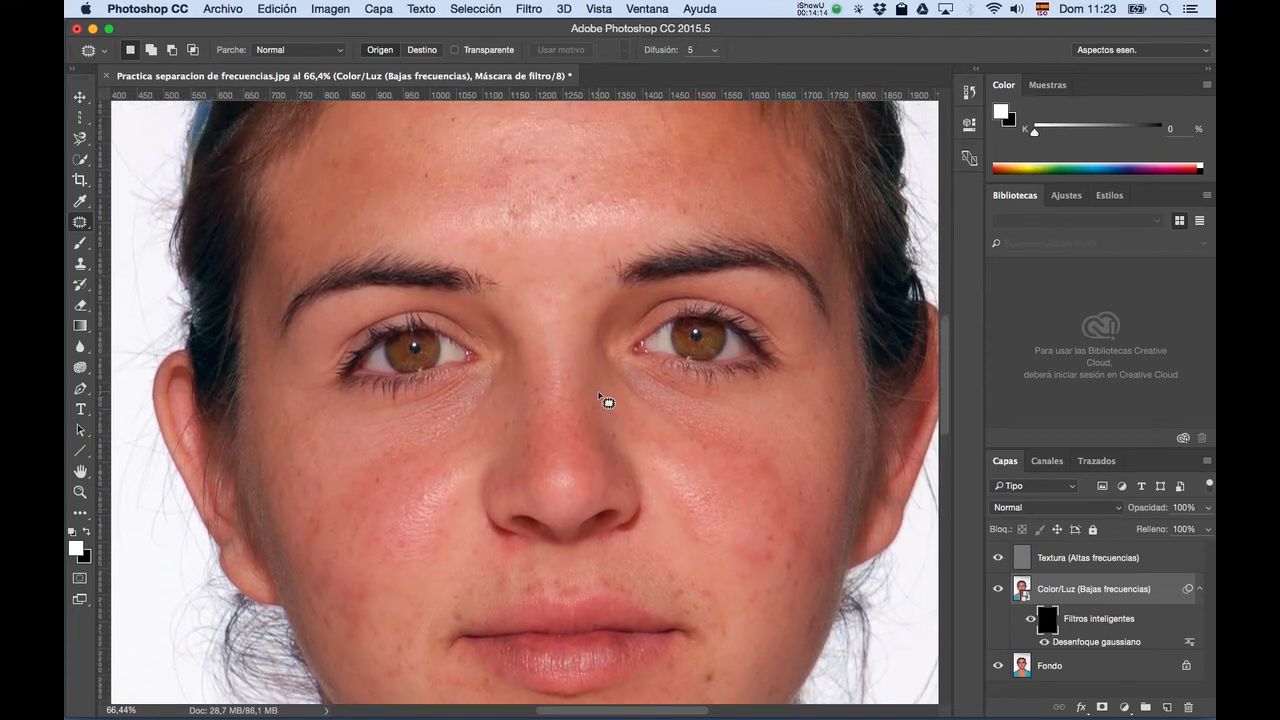
Activate the Brush tool with default colours and reset all tools to their default settings.
scroll(608, 400, "up", 2)
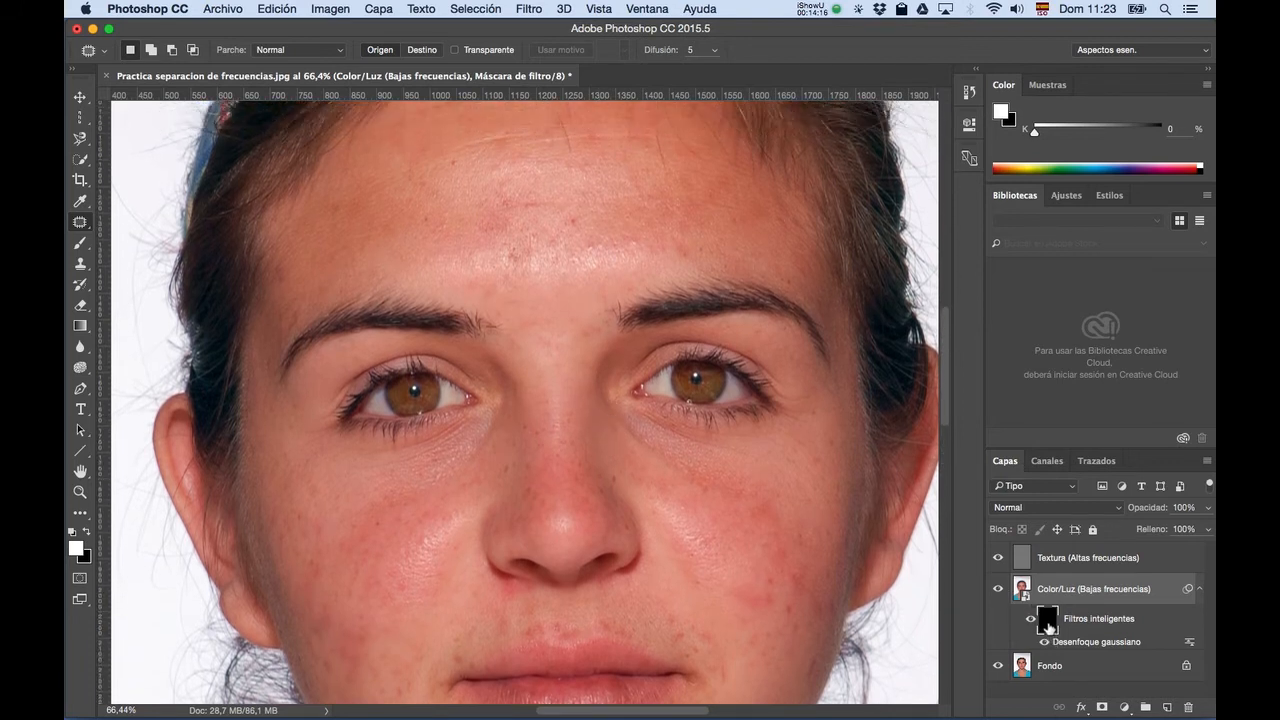
scroll(468, 329, "up", 1)
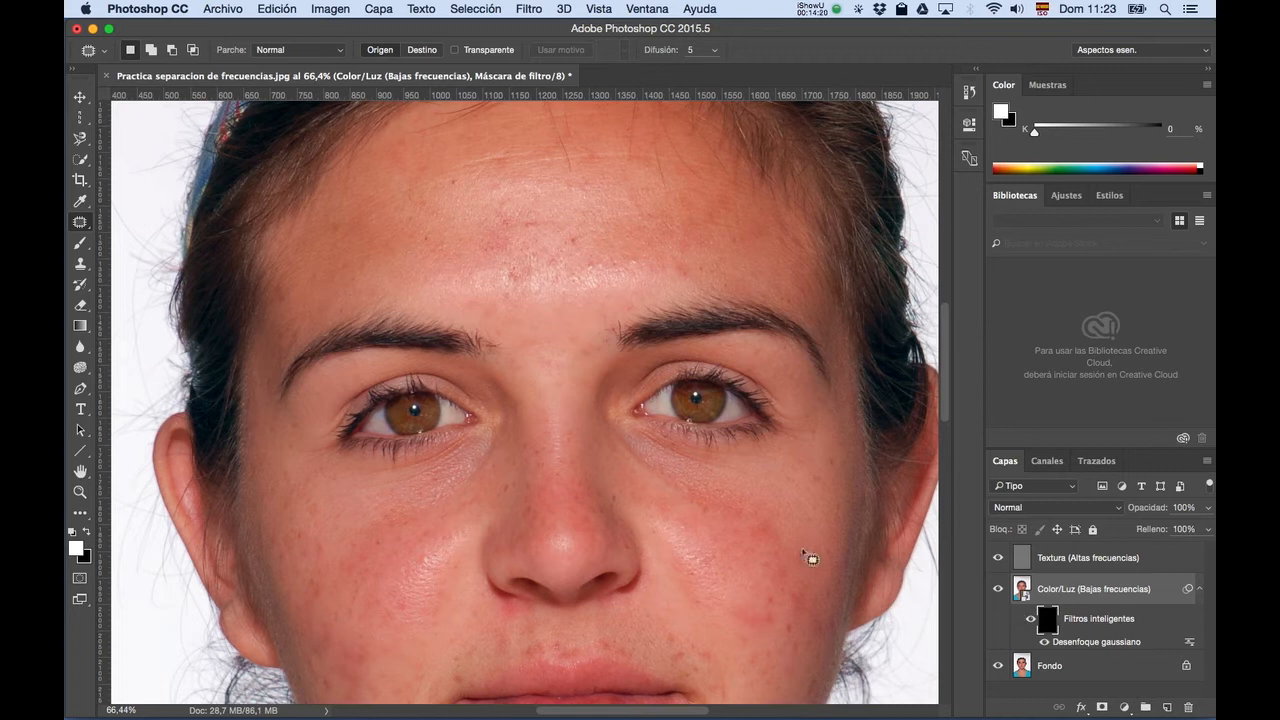
key("d")
key("b")
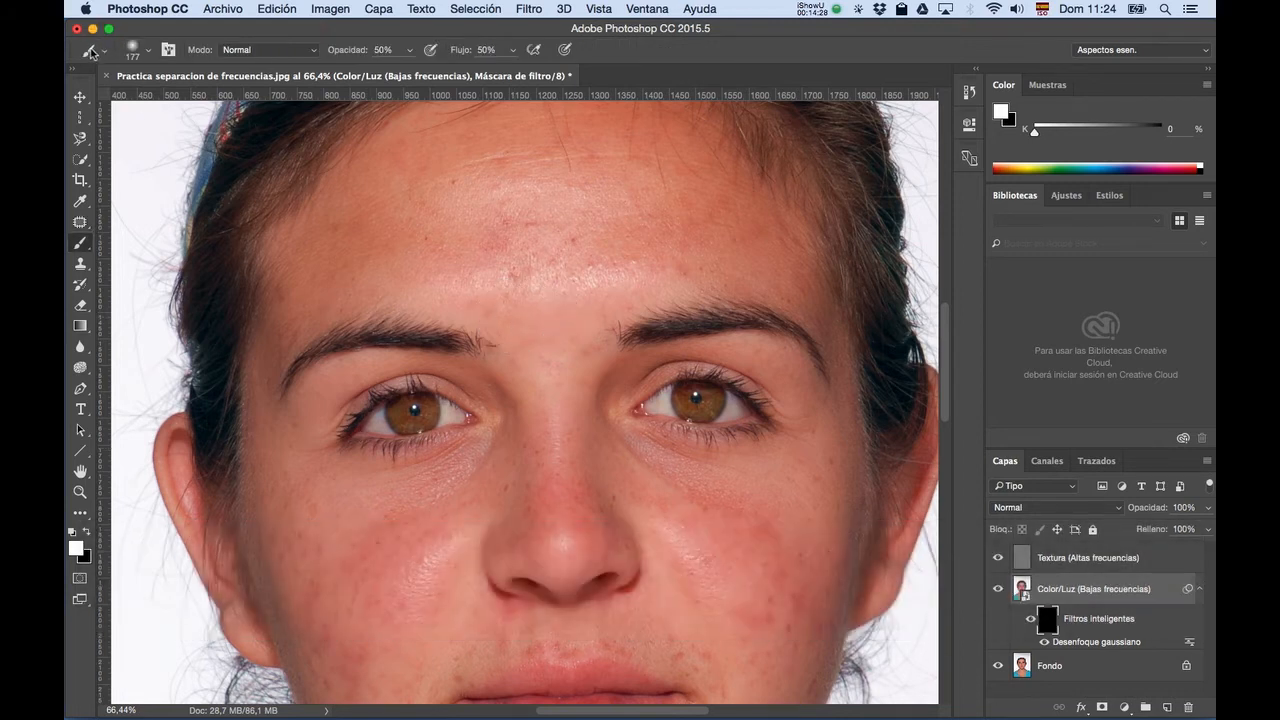
right_click(90, 54)
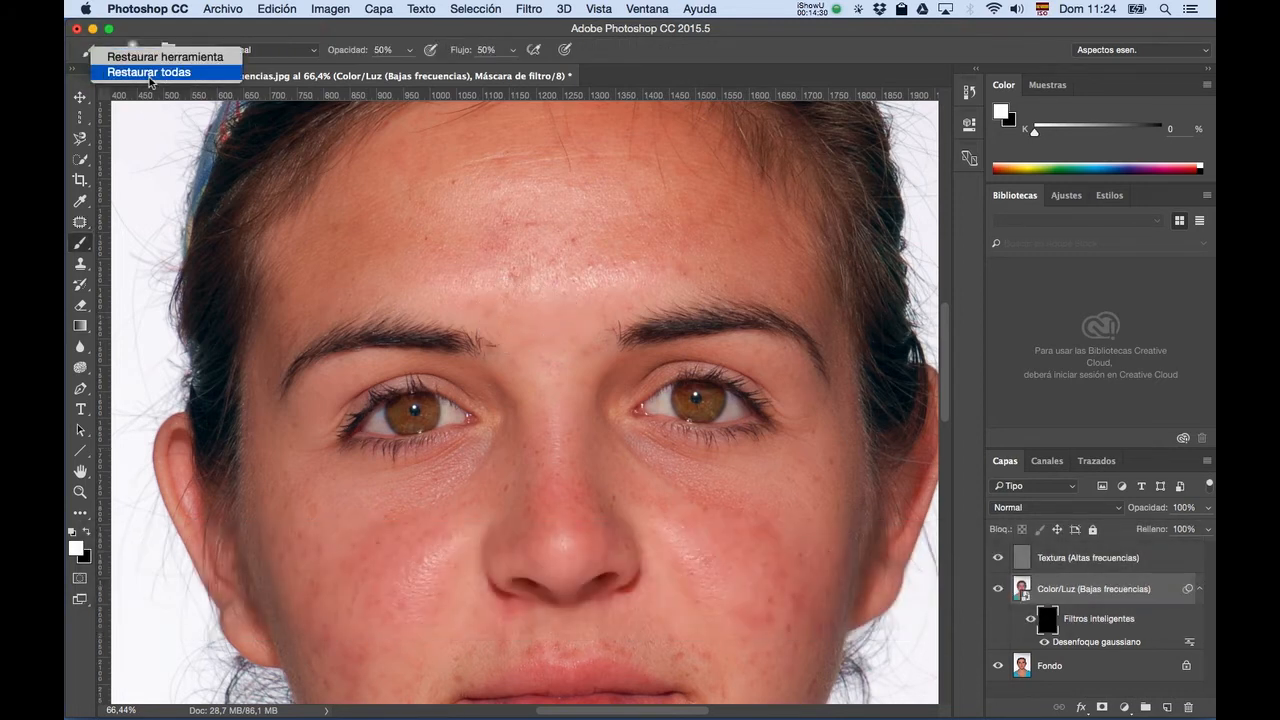
left_click(149, 74)
left_click(753, 266)
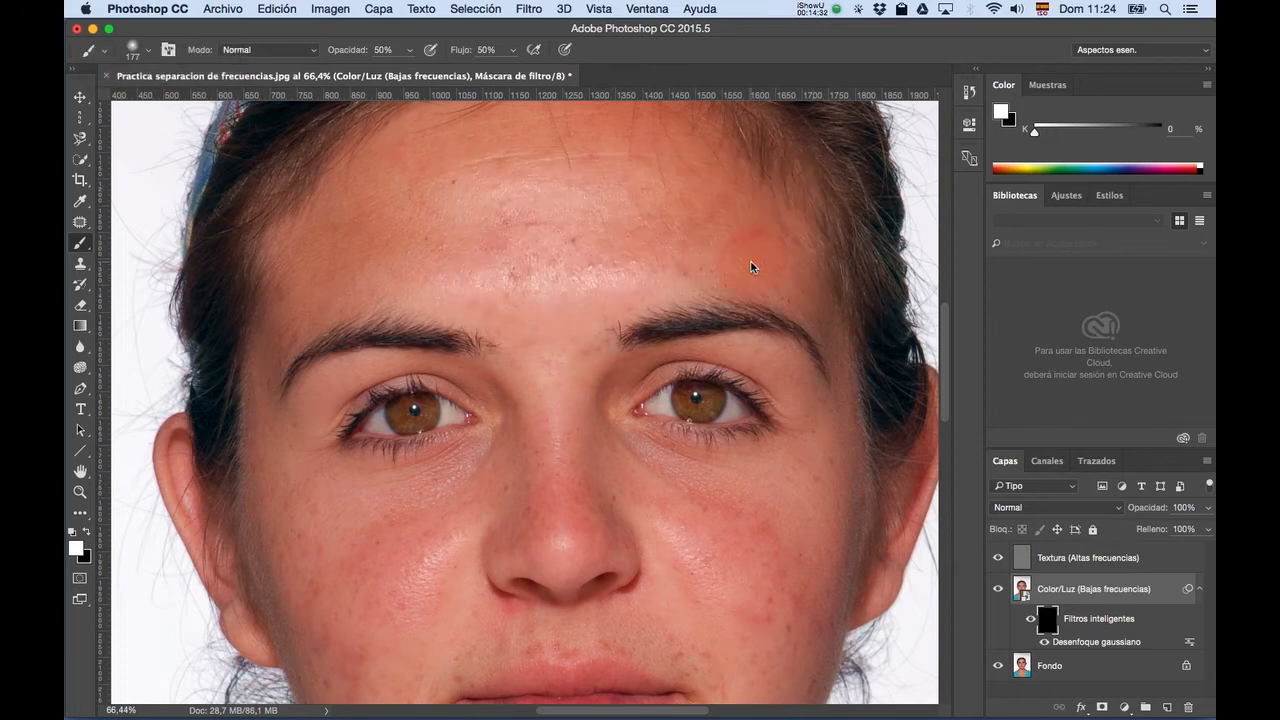
Set the brush size to 121 px, with 50% opacity and 50% flow.
mouse_move(549, 289)
left_mouse_down()
mouse_move(591, 288)
mouse_move(577, 286)
mouse_move(563, 186)
left_mouse_up()
mouse_move(500, 235)
left_mouse_down()
mouse_move(543, 243)
mouse_move(515, 252)
mouse_move(532, 268)
mouse_move(501, 241)
left_mouse_up()
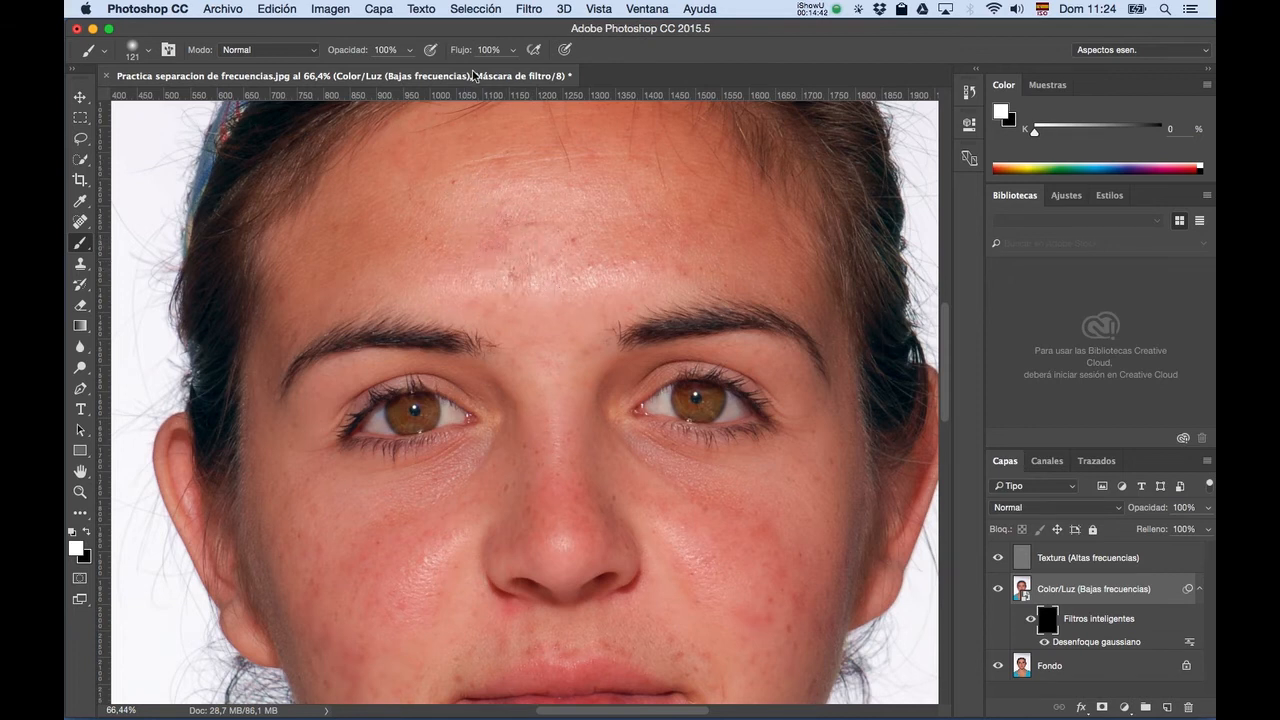
type("50")
key("Tab")
type("50")
key("Tab")
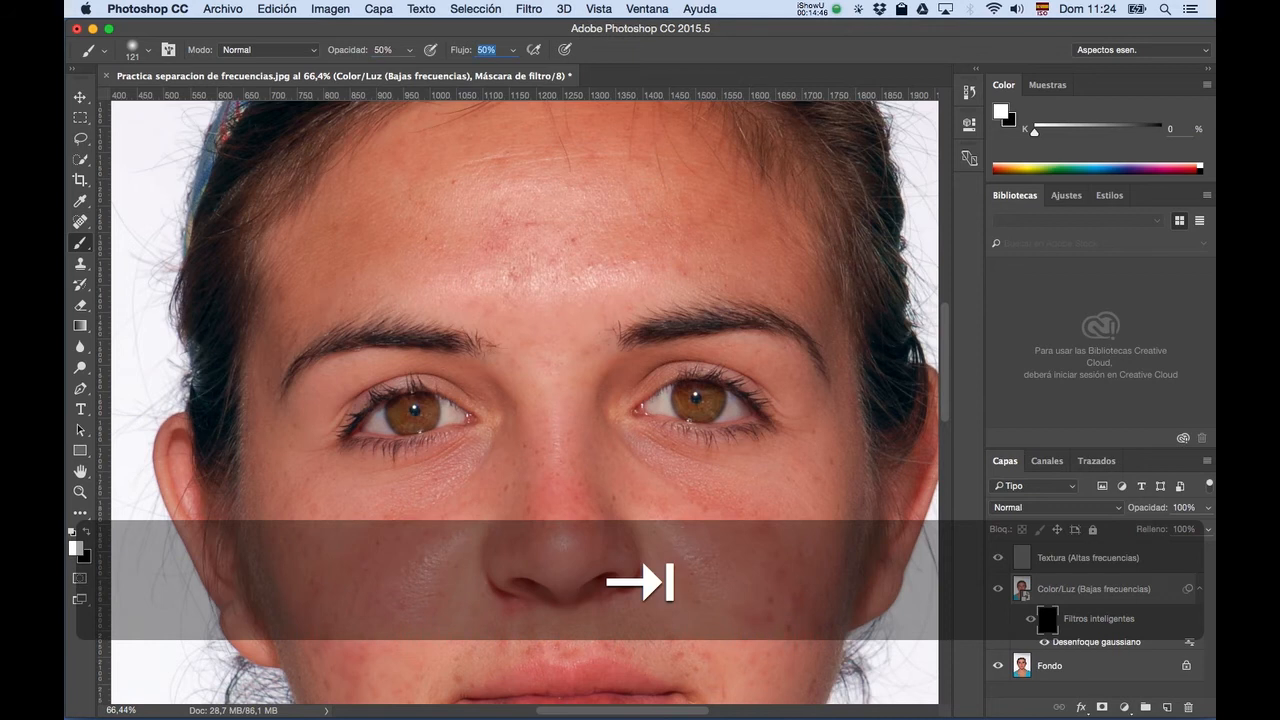
Paint white strokes over both cheeks on the Color/Luz layer's smart filter mask, and check the mask on its own.
key("space")
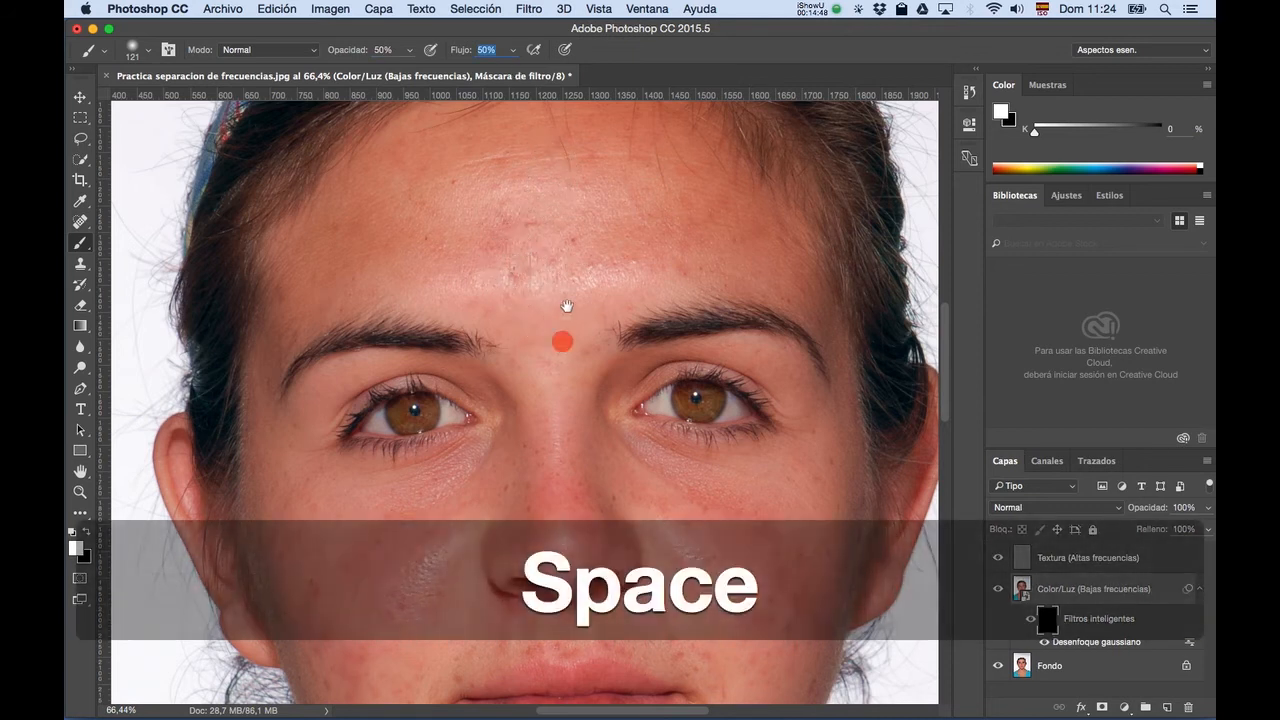
left_click_drag(563, 346, 587, 240)
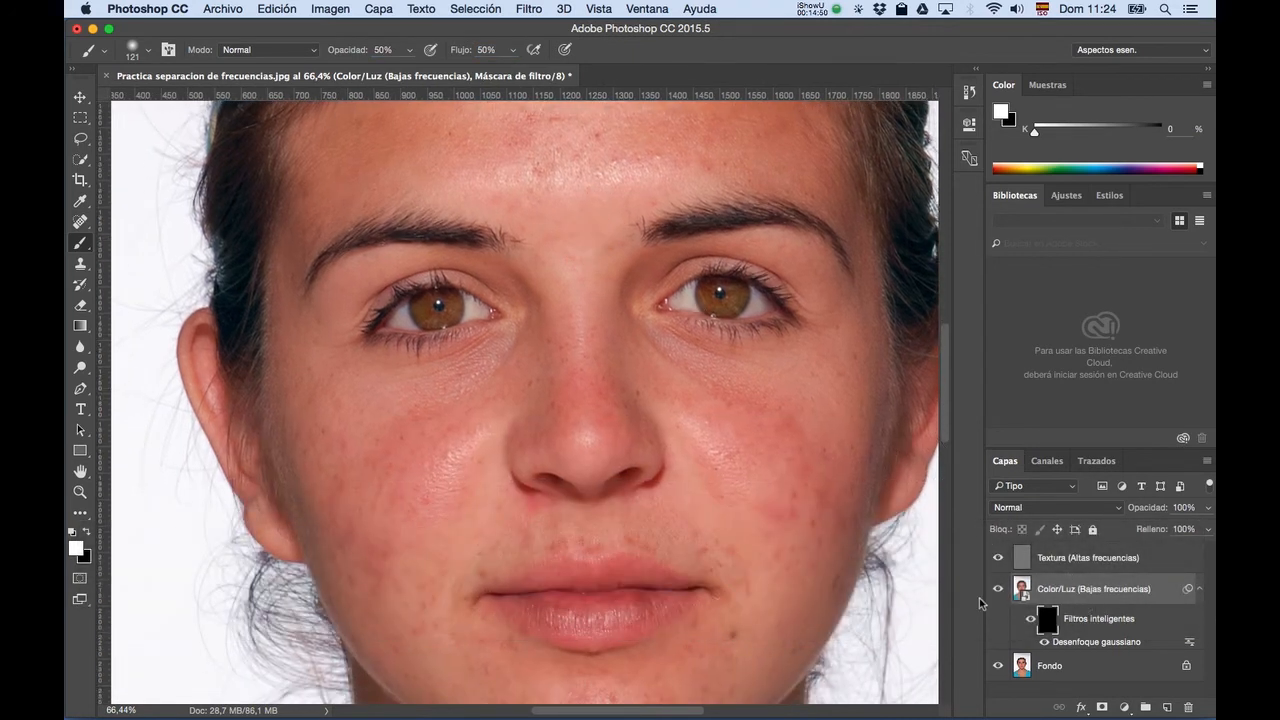
key("space")
left_click_drag(556, 486, 506, 466)
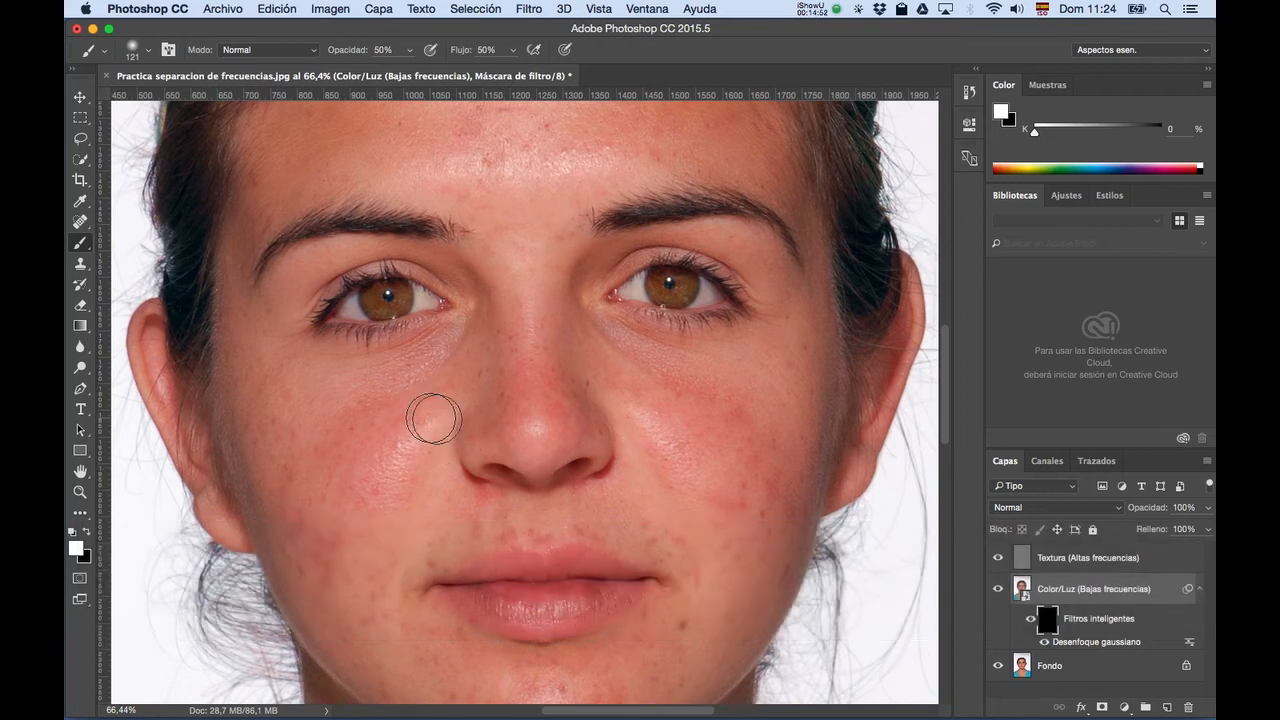
left_click(391, 497)
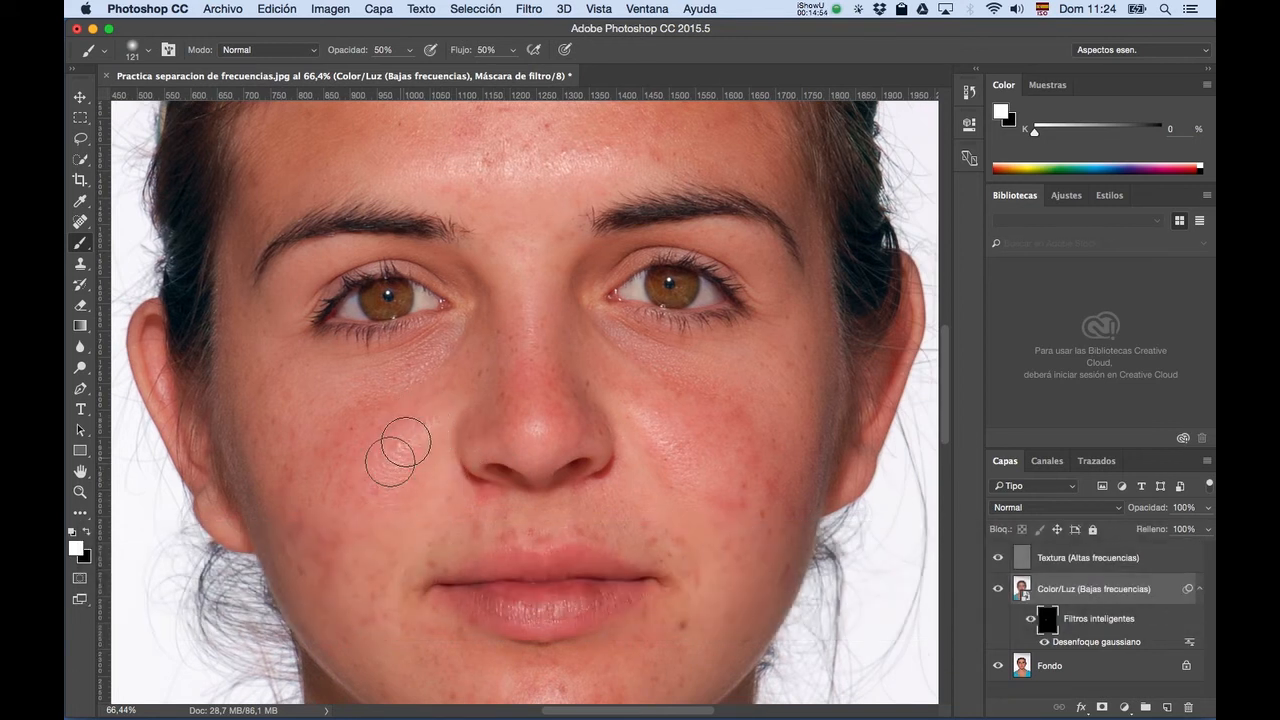
left_click(688, 492)
left_click(1044, 622, "alt")
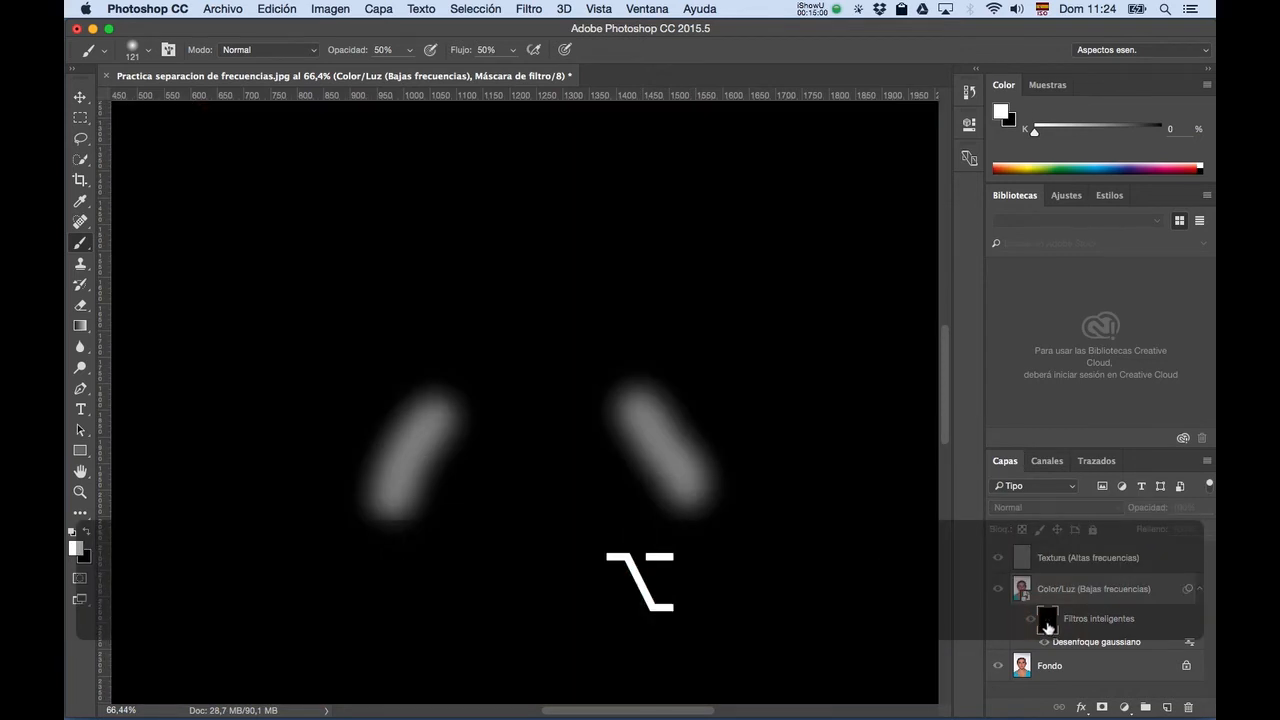
double_click(1047, 627)
left_click(923, 118)
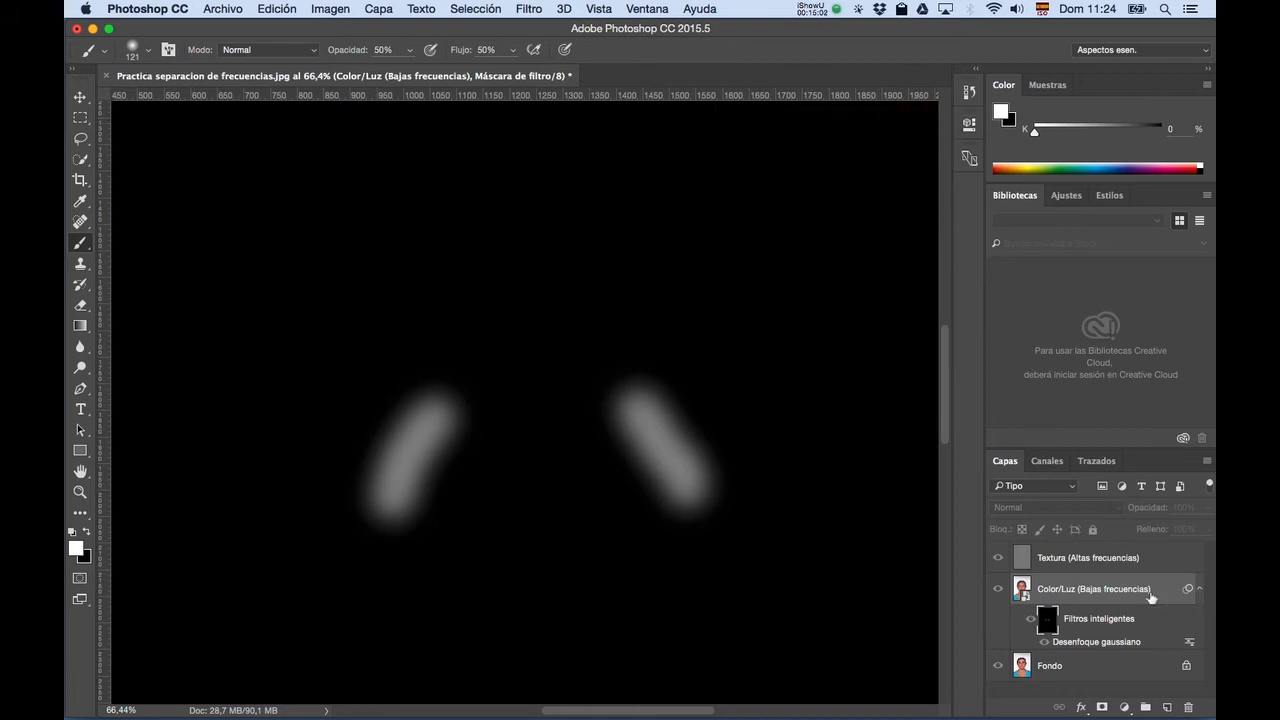
left_click(1047, 626, "alt")
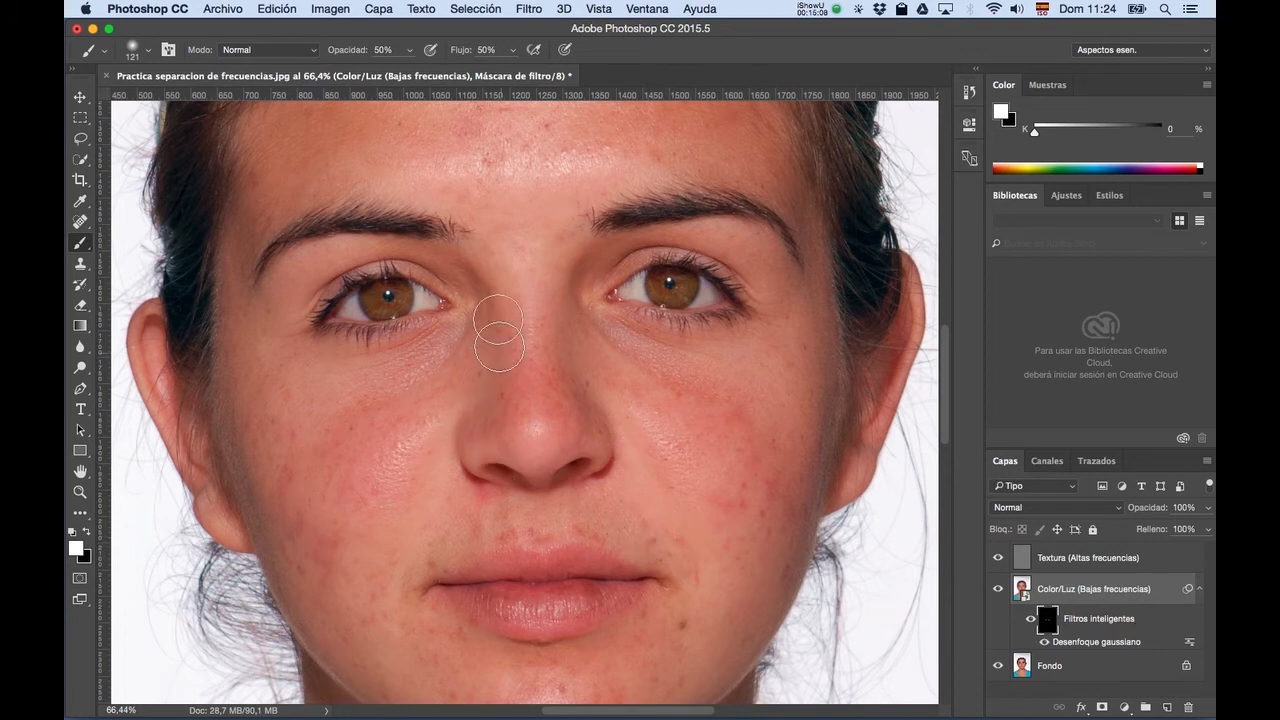
Paint white under both eyes and along the bridge of the nose on the smart filter mask.
key("space")
left_click_drag(531, 206, 530, 224)
left_click(411, 406)
left_click(682, 392)
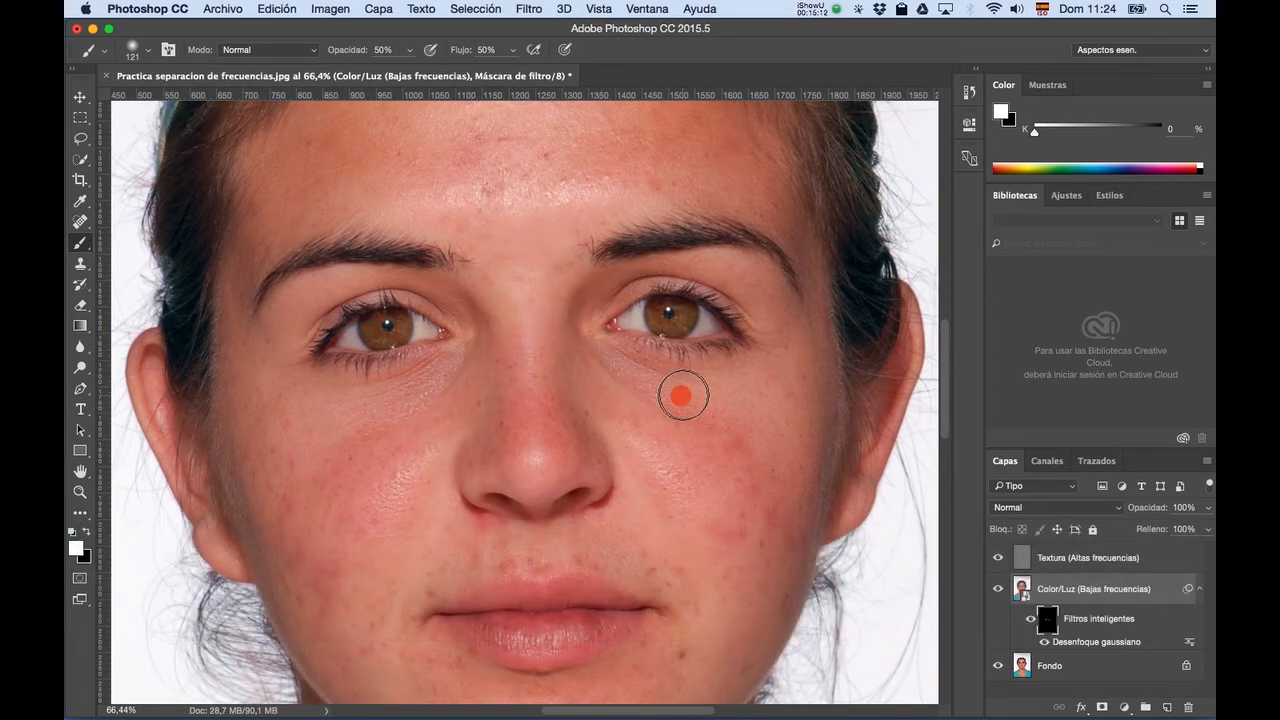
key("space")
mouse_move(564, 312)
left_mouse_down()
mouse_move(530, 377)
mouse_move(532, 430)
left_mouse_up()
left_click(543, 491)
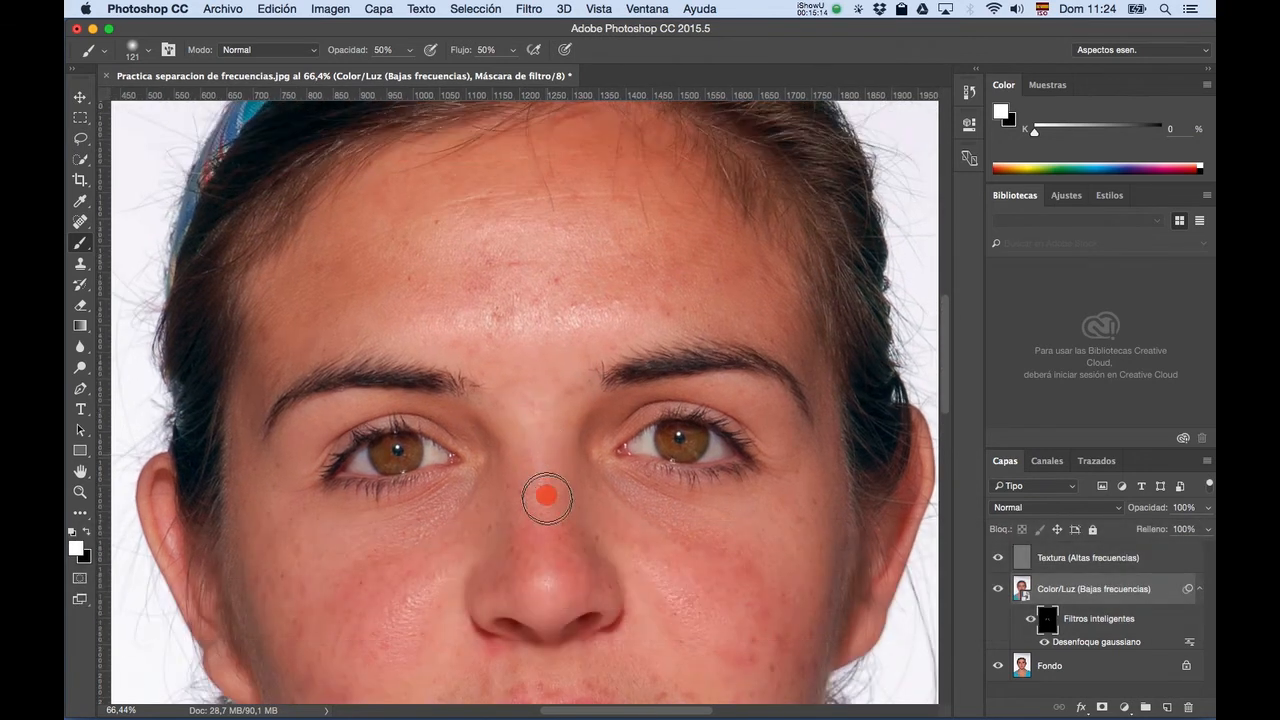
Paint white strokes across the forehead on the smart filter mask.
left_click(551, 320)
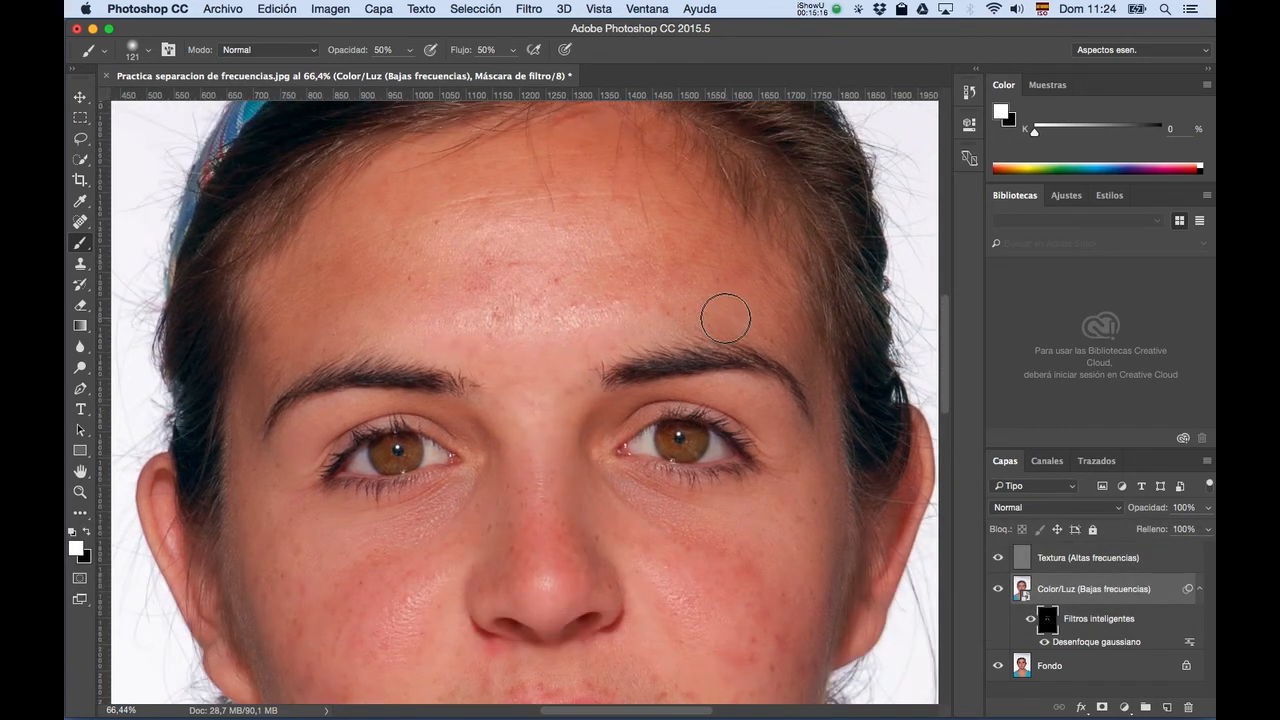
left_click(665, 318)
left_click(675, 225)
left_click(491, 223)
left_click(620, 318)
Paint another pass of white over both cheeks and brush across the chin on the smart filter mask.
key("space")
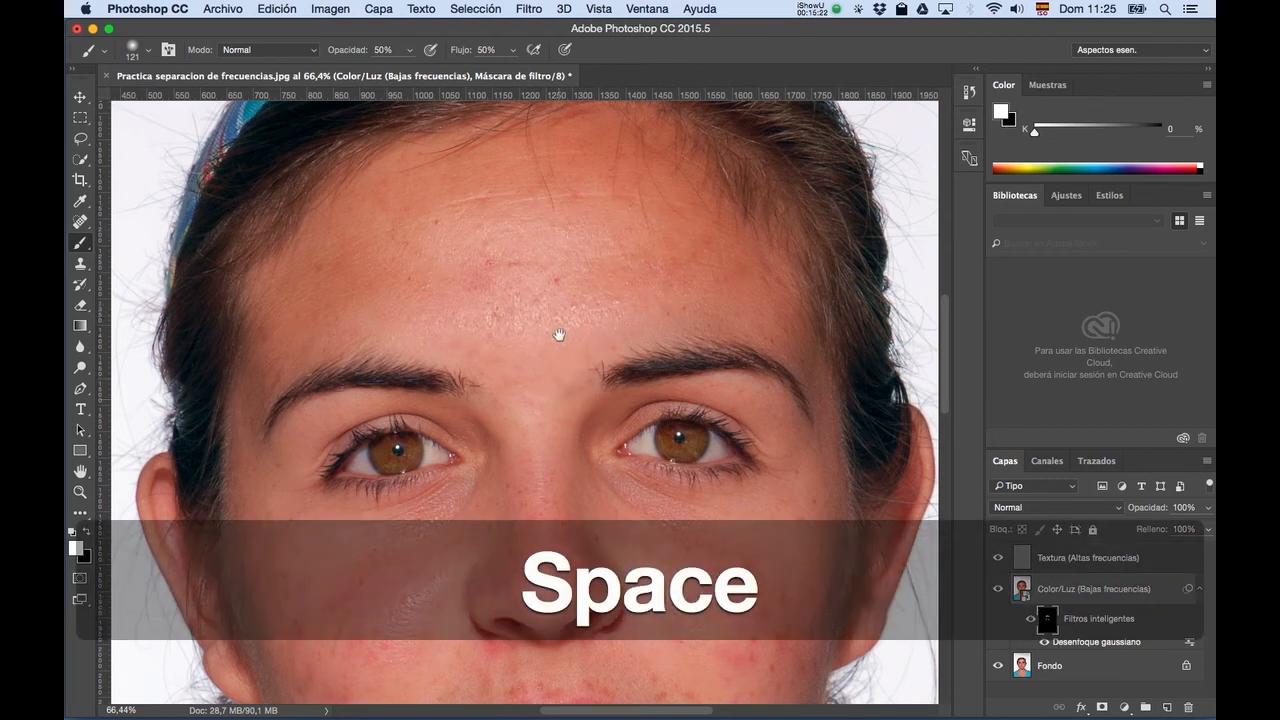
left_click_drag(557, 380, 560, 246)
left_click_drag(429, 430, 429, 271)
left_click(364, 292)
left_click(648, 236)
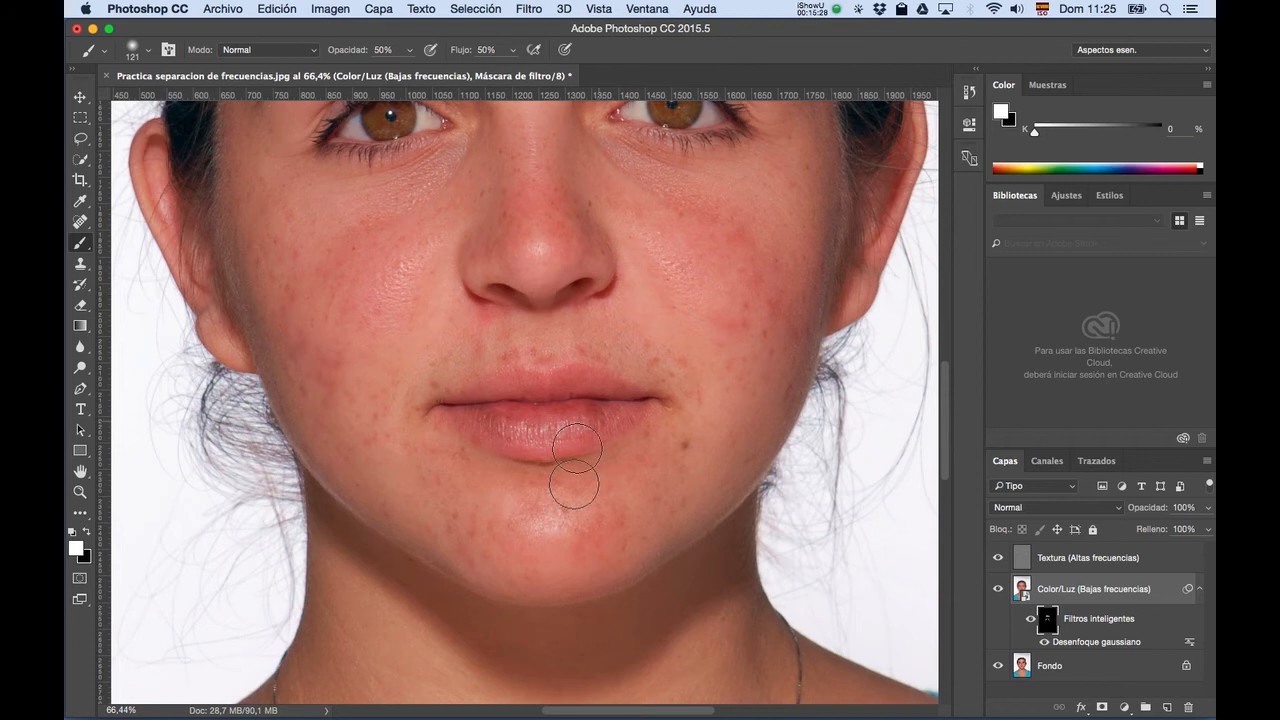
left_click(602, 520)
left_click(508, 523)
left_click(586, 520)
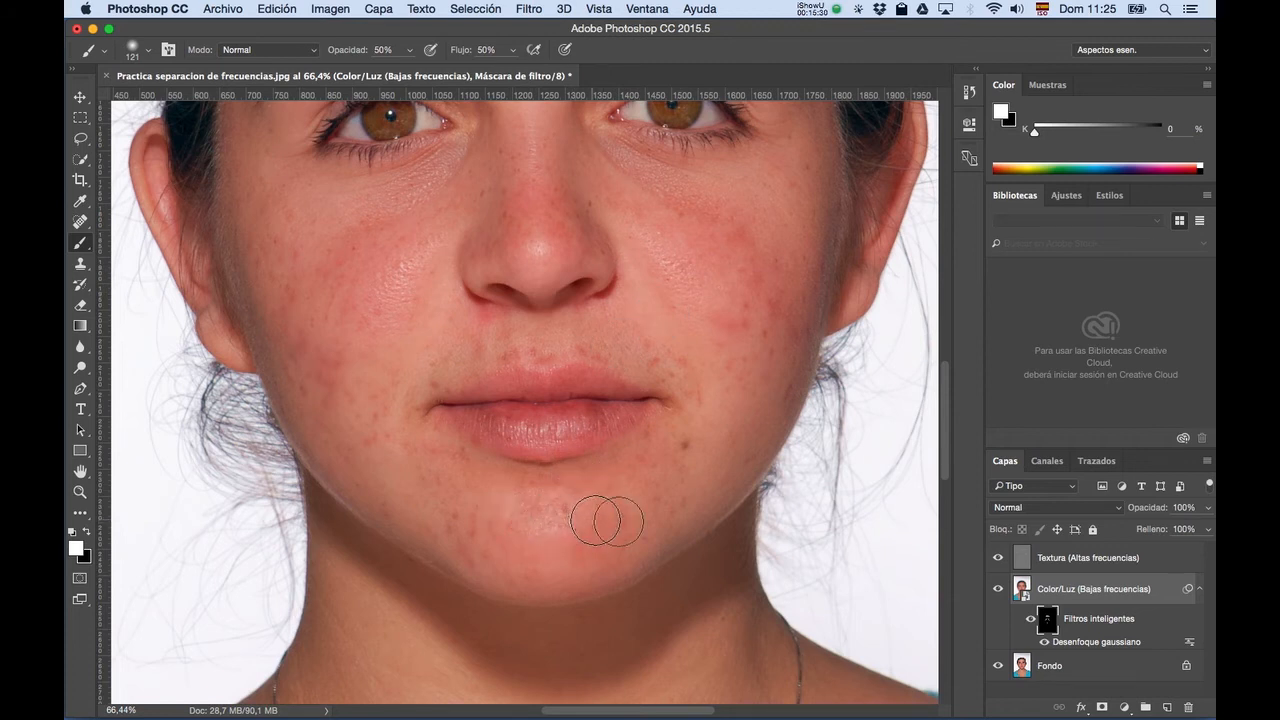
left_click(558, 533)
Paint white strokes over the lower and upper lips on the smart filter mask.
key("space")
left_click_drag(644, 224, 643, 271)
left_click(603, 482)
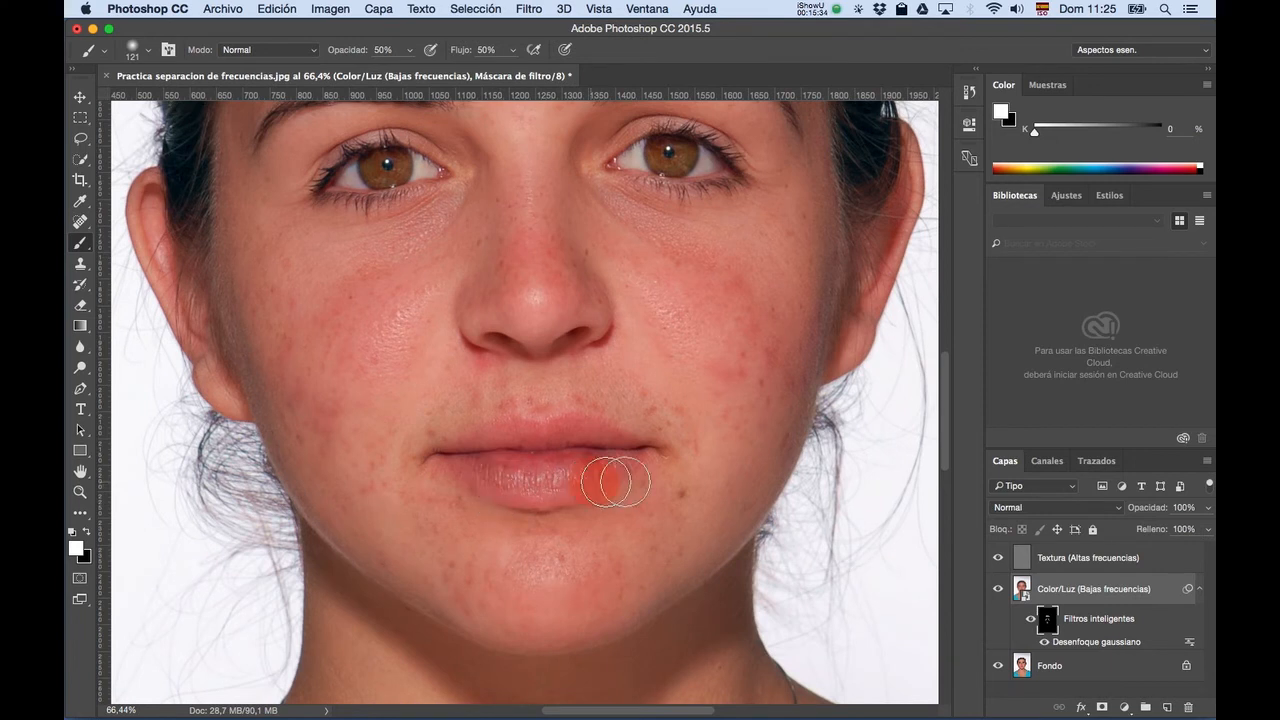
left_click(498, 428)
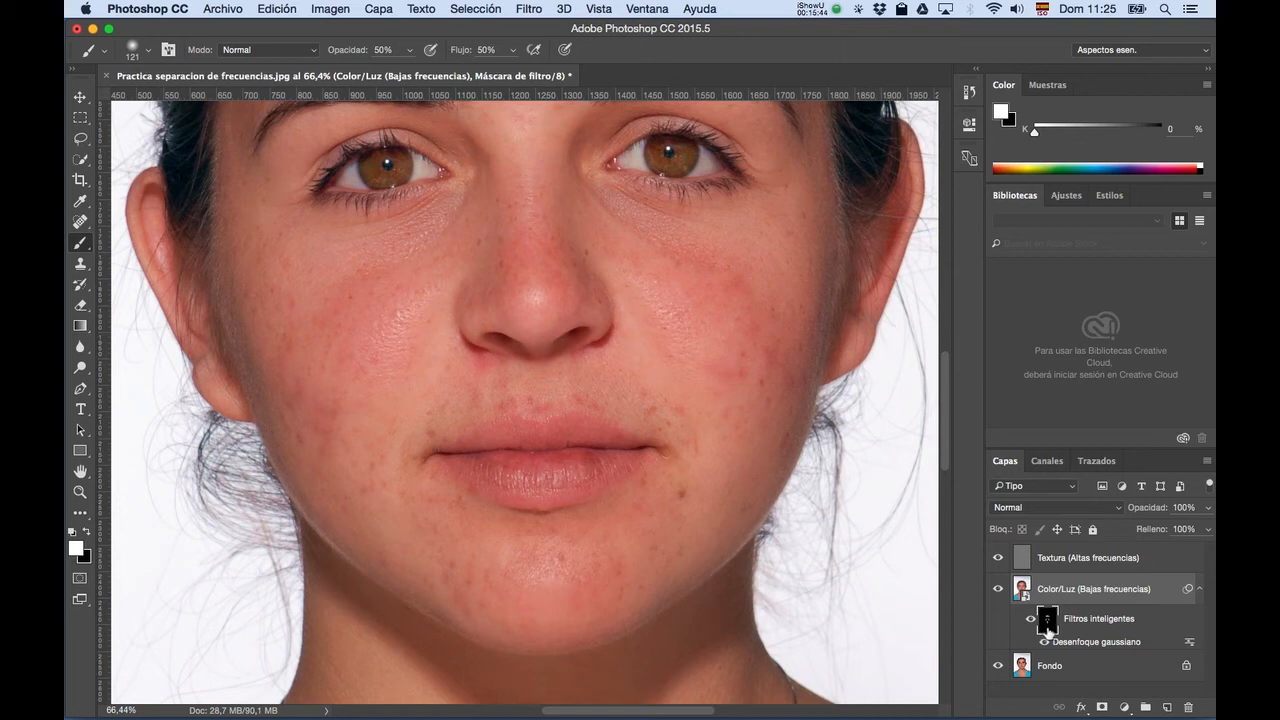
Display the smart filter mask alone to examine the painted strokes and its properties, and return to the image view.
key("alt")
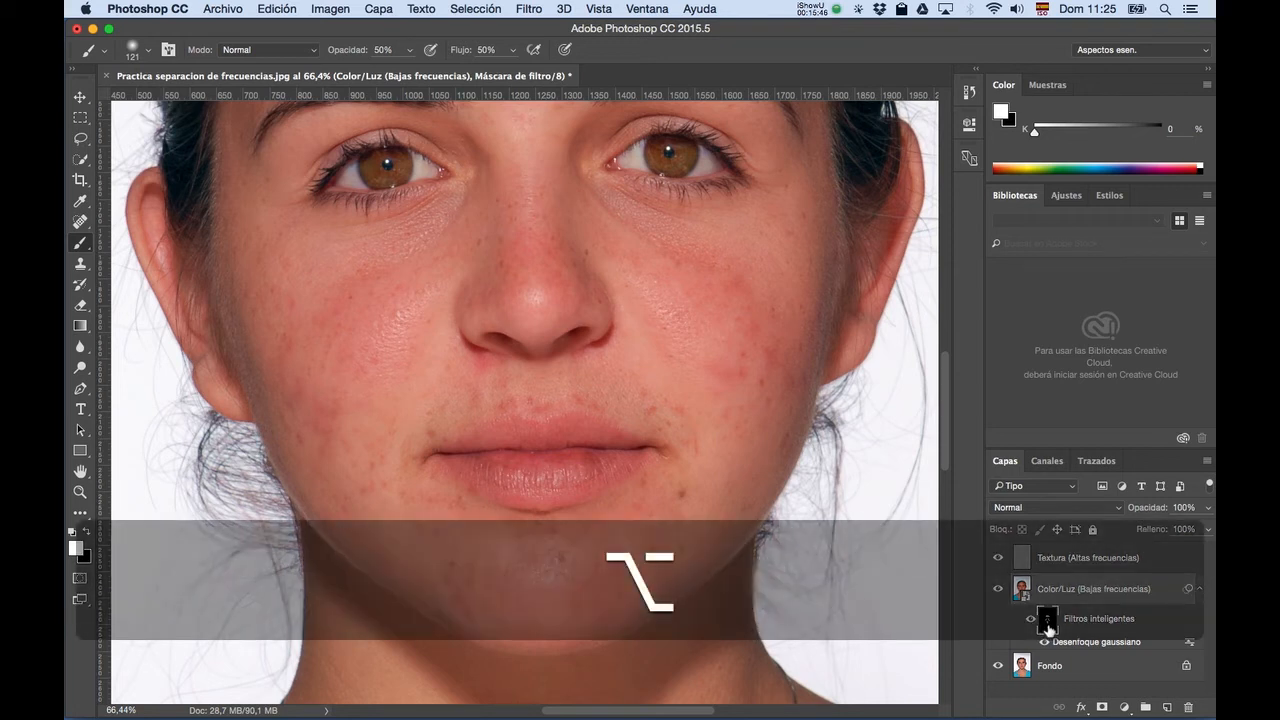
left_click(1048, 627, "alt")
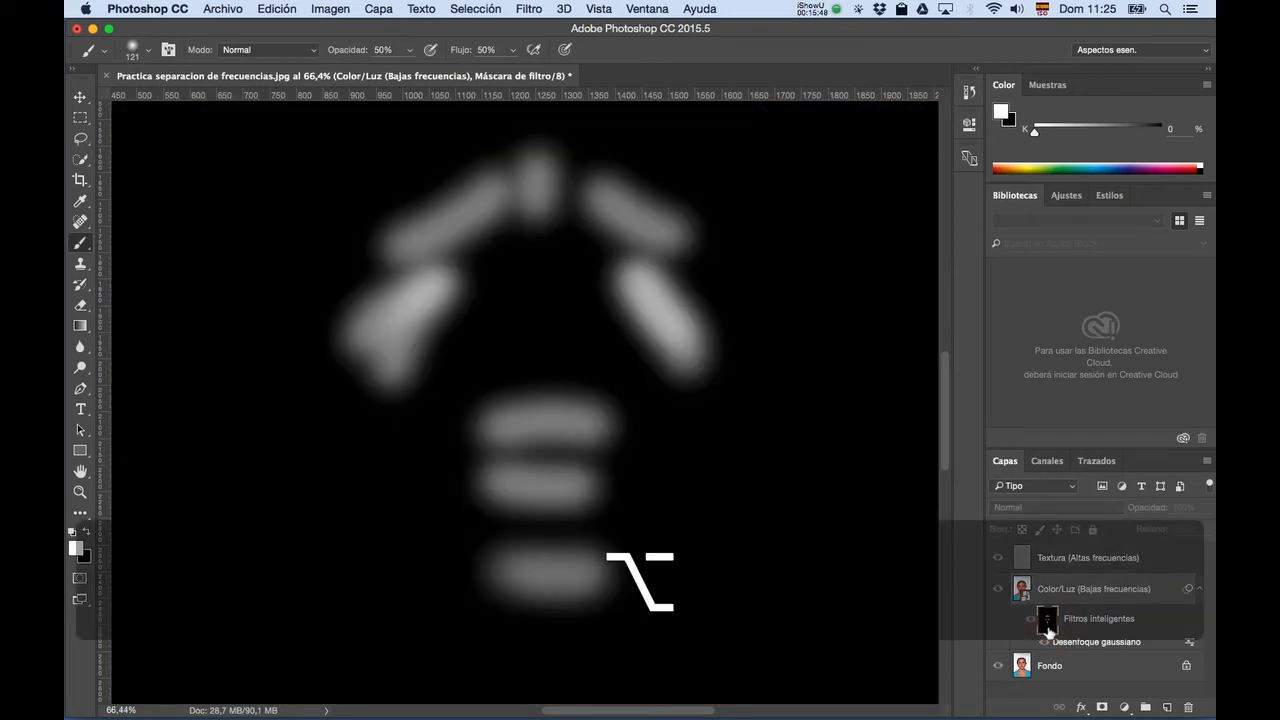
double_click(1048, 627)
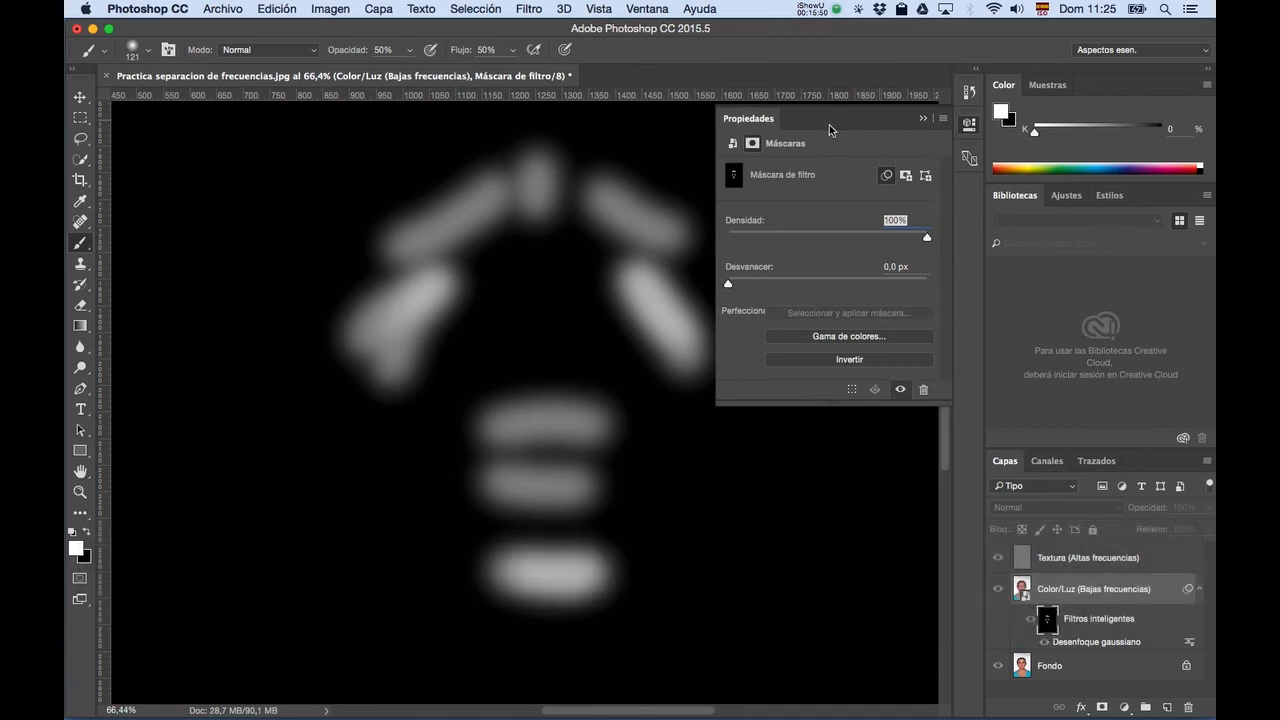
left_click(733, 145)
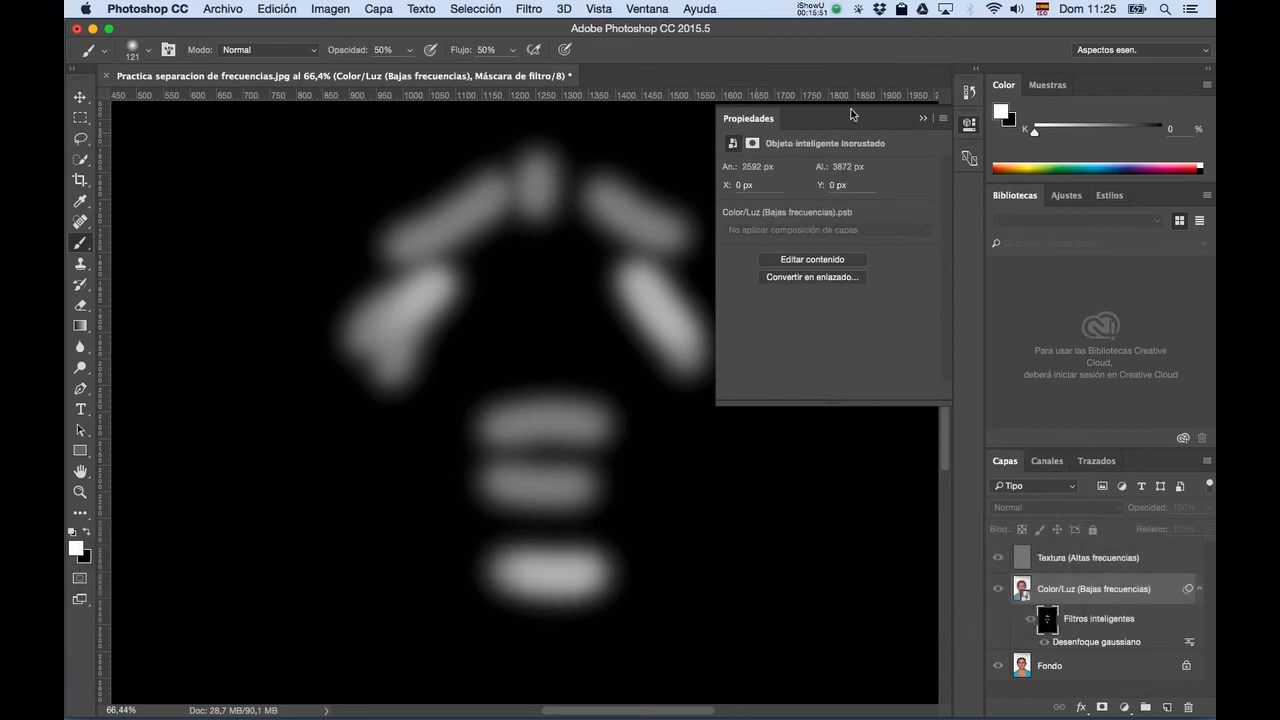
left_click(914, 116)
left_click(1046, 622, "alt")
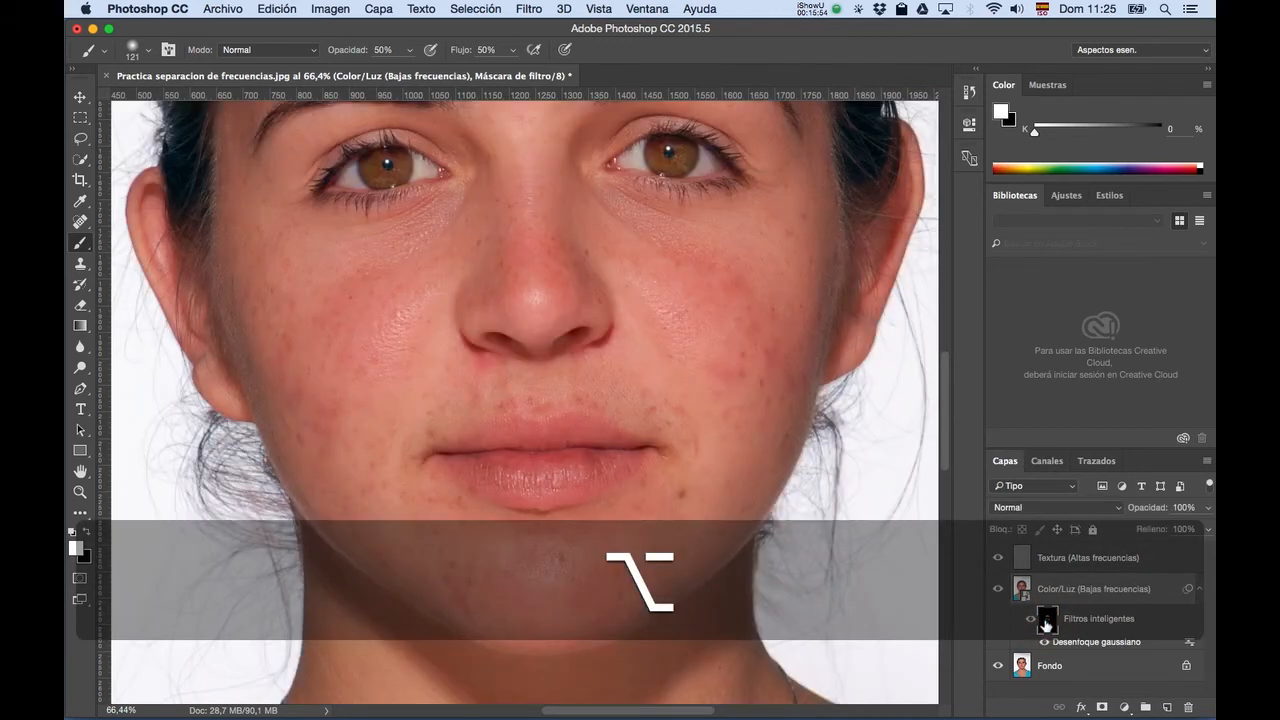
Try radii of 70 and 30 pixels for the Color/Luz layer's Gaussian Blur smart filter, and set it to 60 pixels.
double_click(1088, 645)
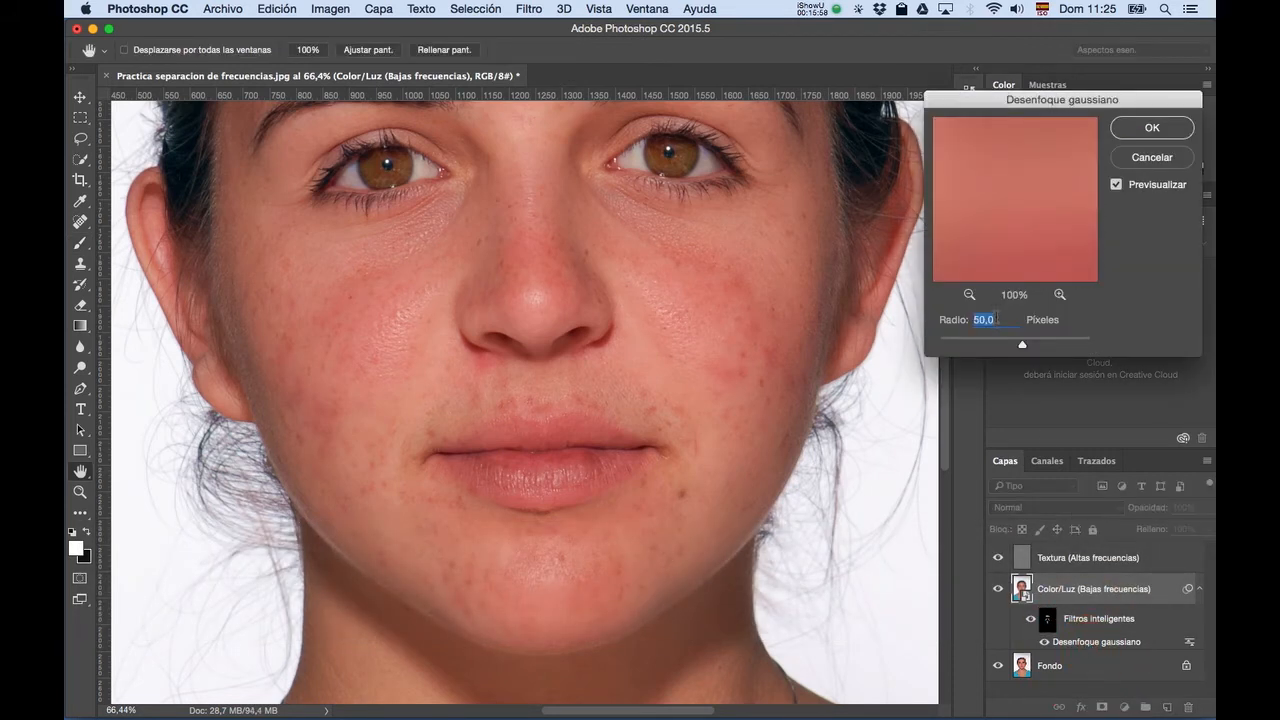
type("70")
key("Tab")
type("30")
key("Tab")
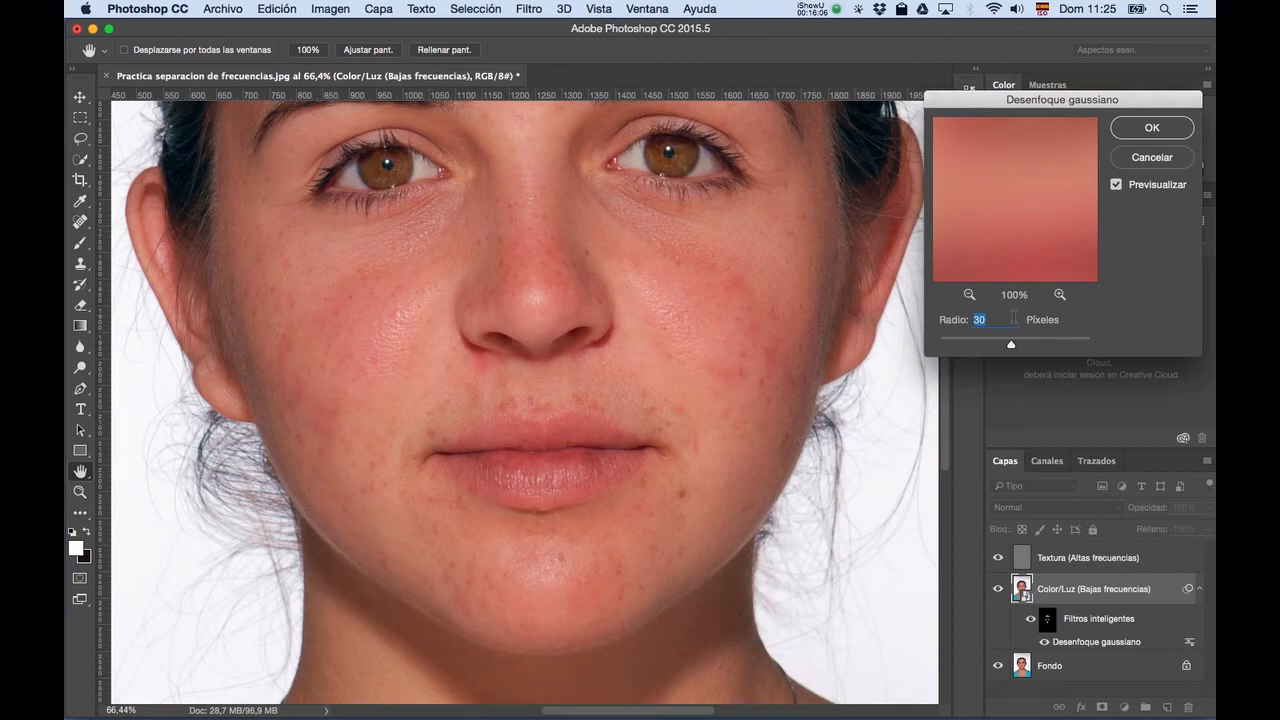
type("5")
key("BackSpace")
type("60")
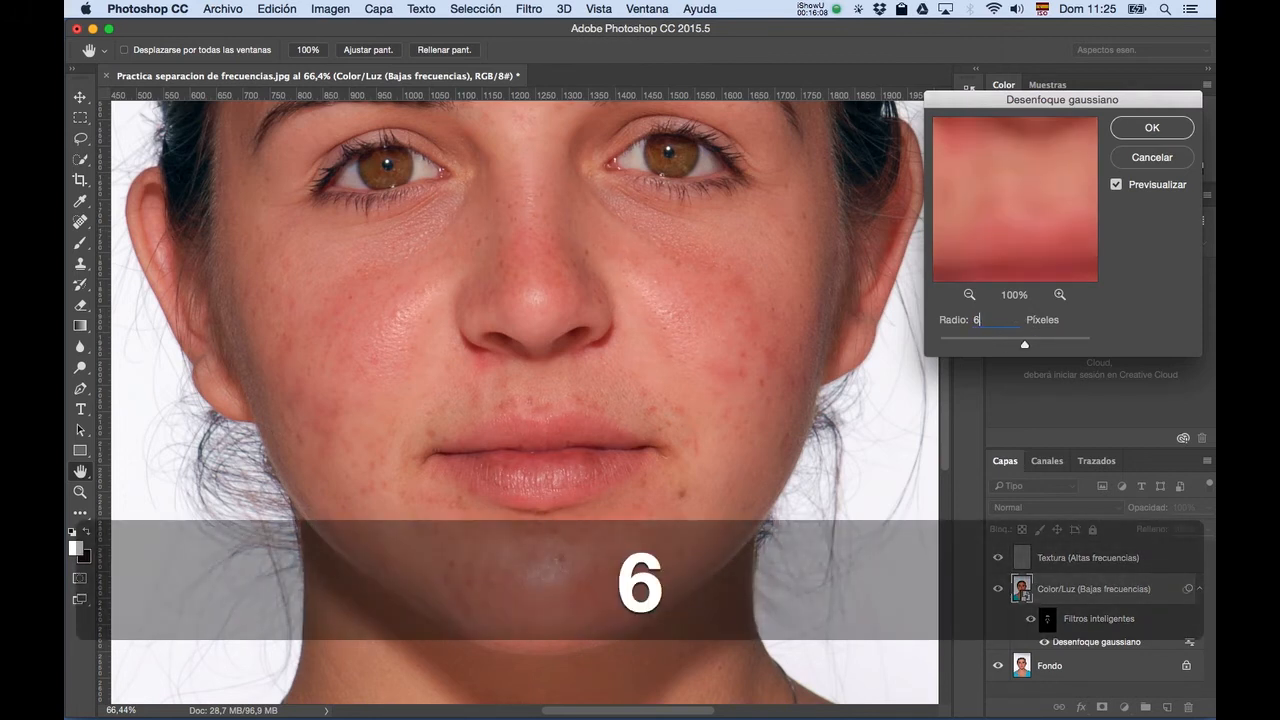
key("Tab")
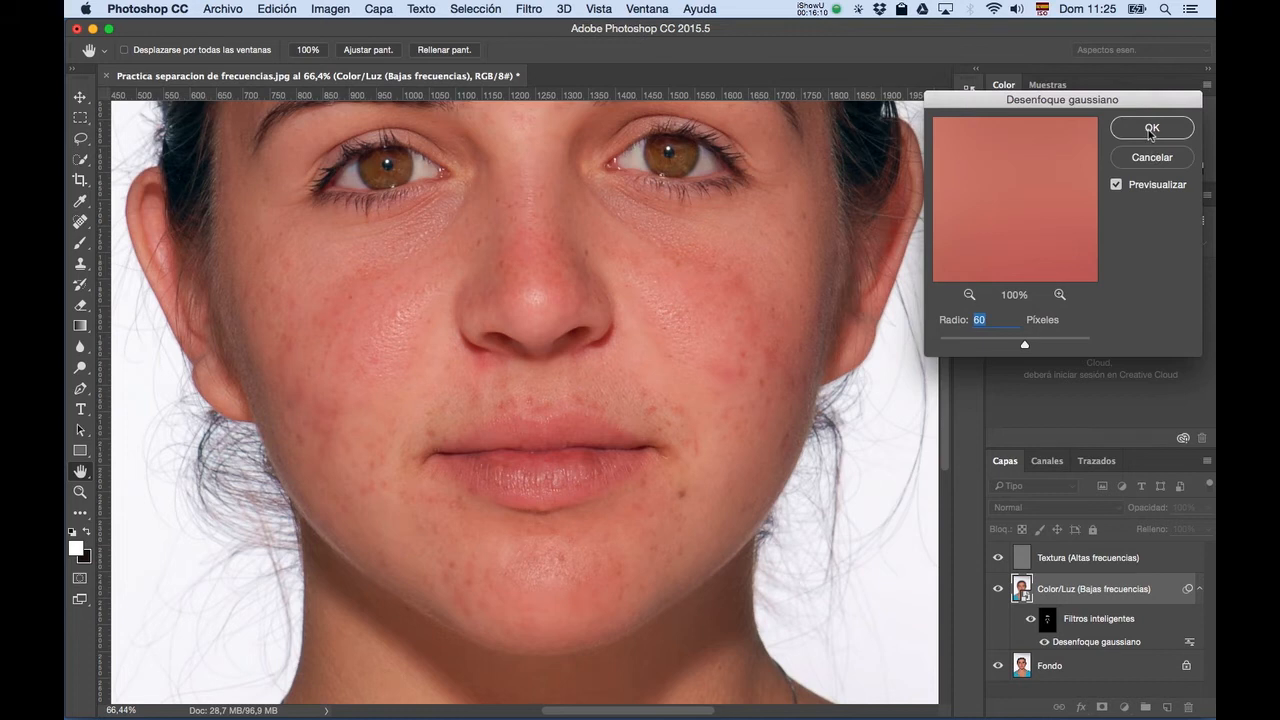
left_click(1152, 128)
Display the Color/Luz layer's smart filter mask alone and set its feather to 20.1 px.
key("b")
scroll(587, 489, "up", 5)
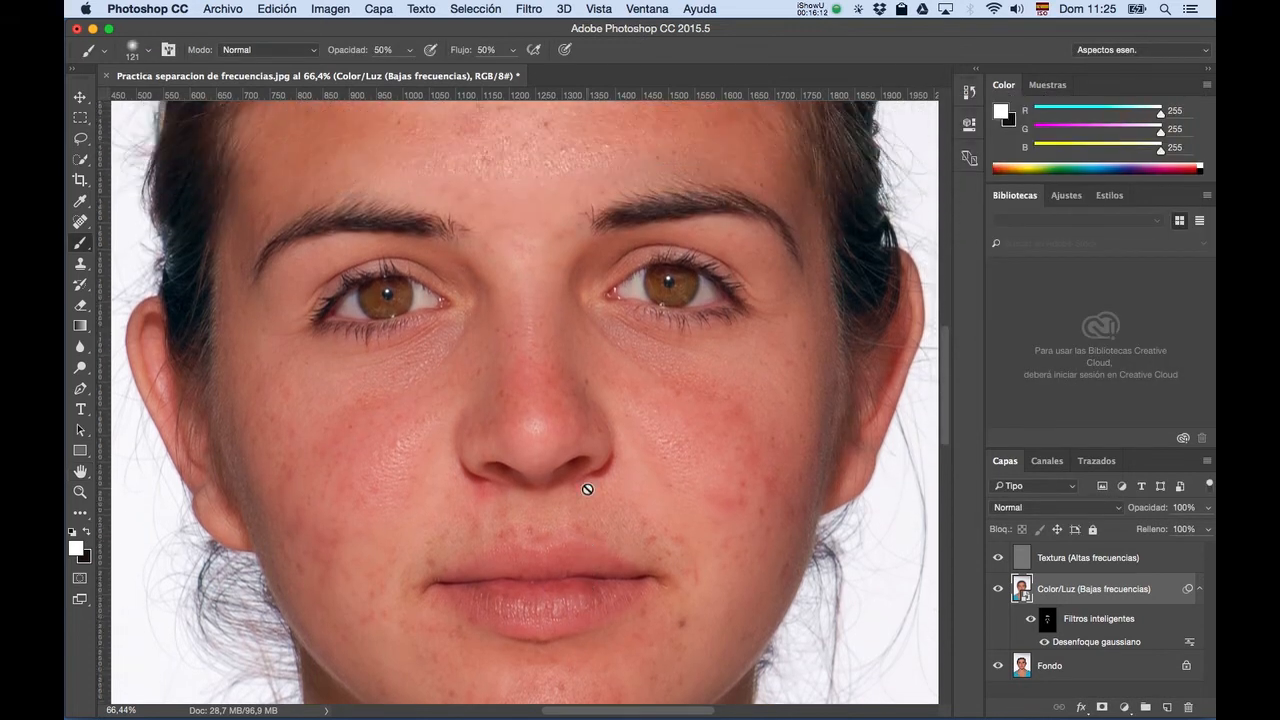
scroll(587, 489, "up", 1)
scroll(587, 489, "down", 2)
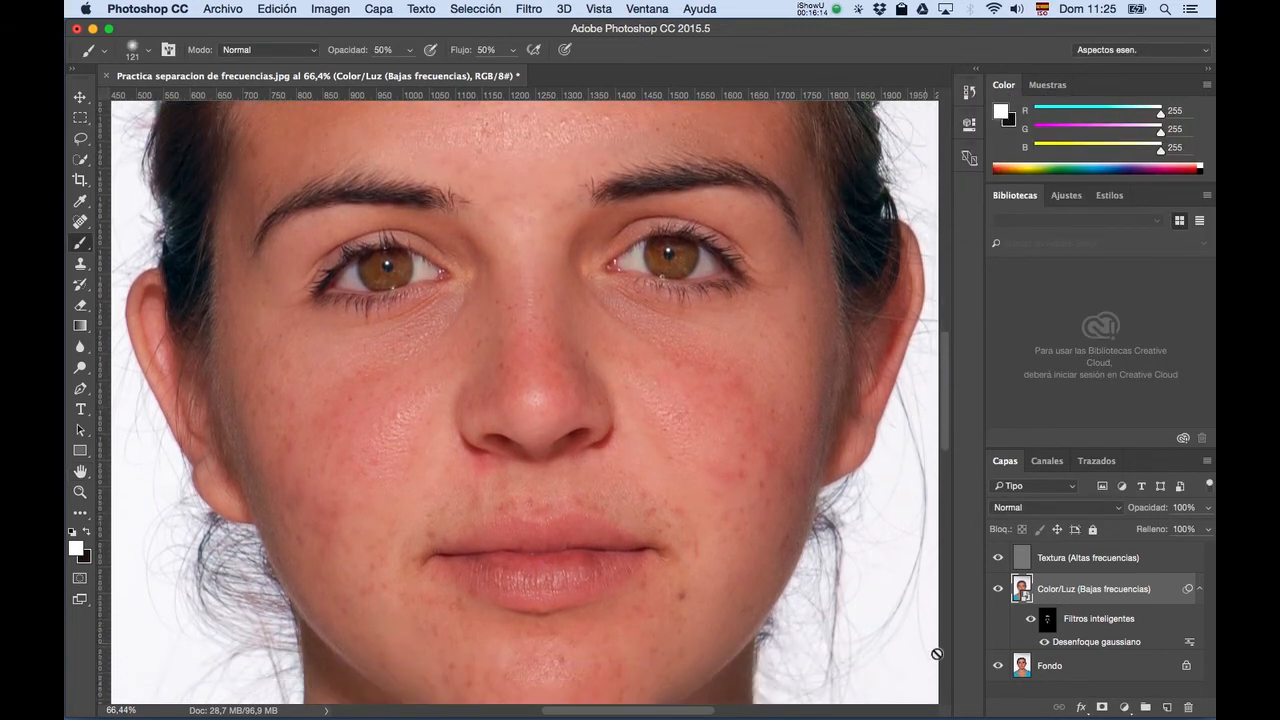
left_click(1048, 620, "alt")
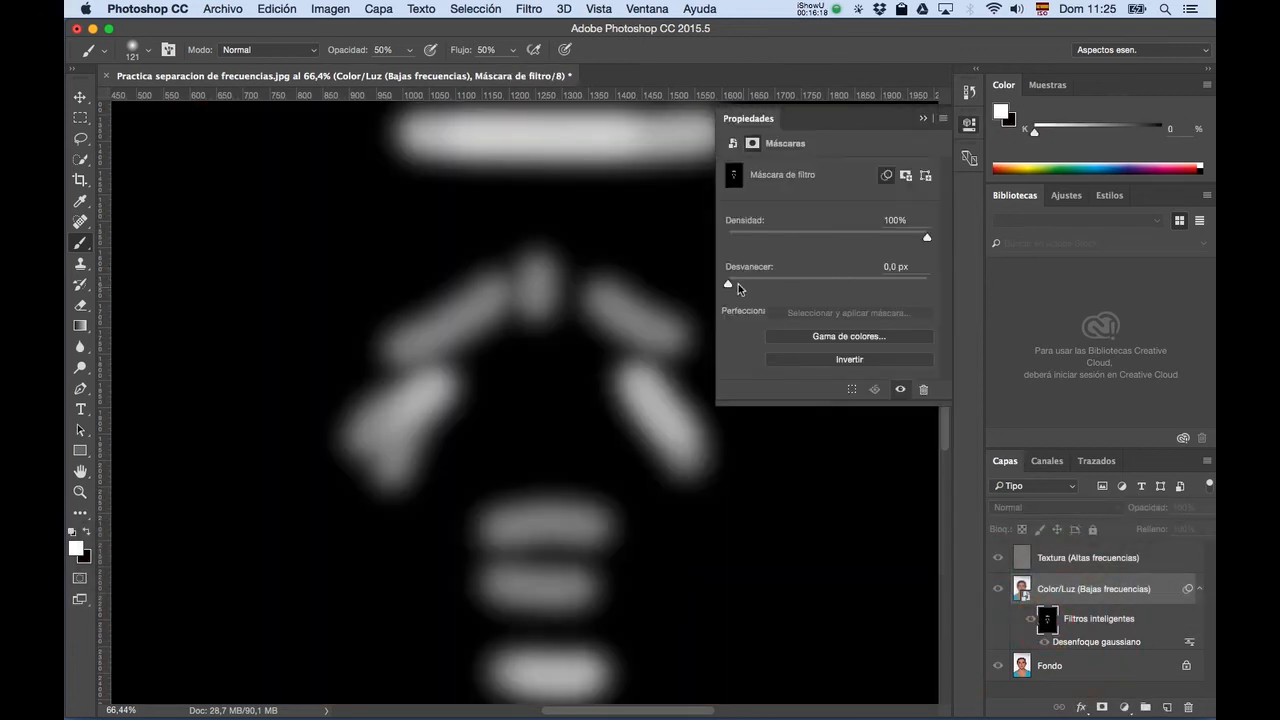
left_click_drag(738, 284, 754, 285)
left_click(815, 284)
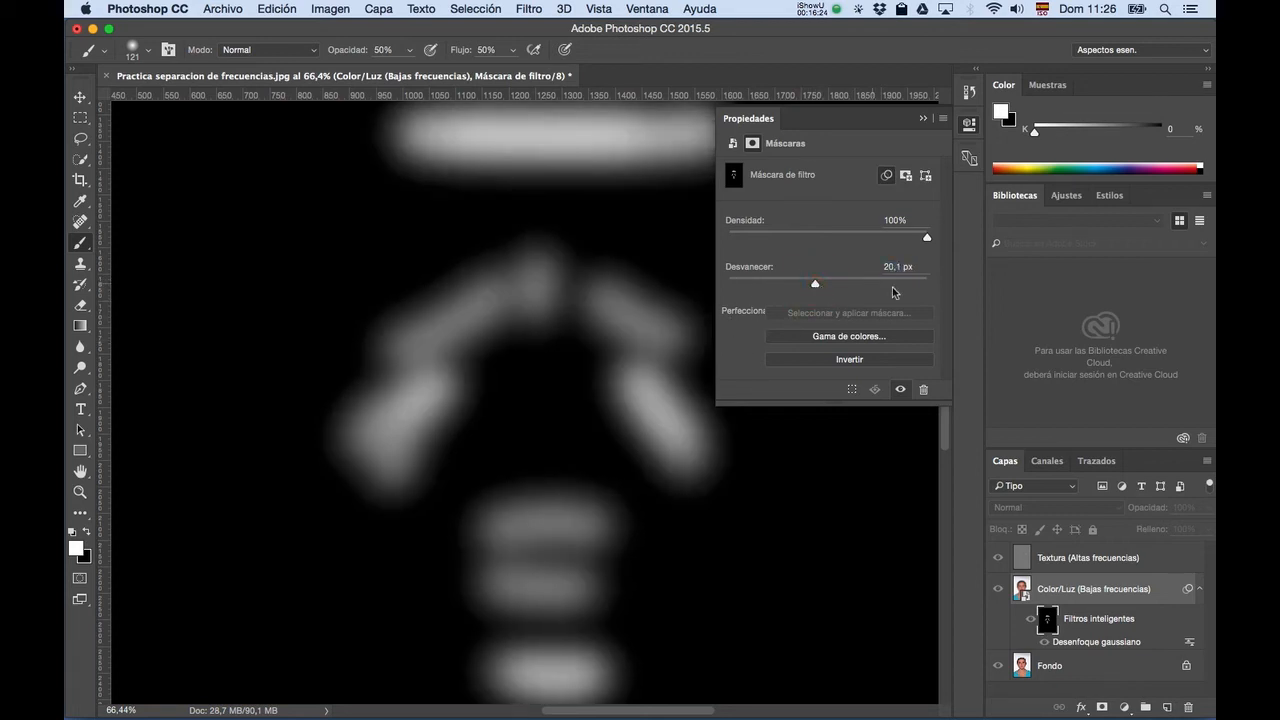
Reset the Color/Luz layer's smart filter mask feather to 0 px and return from the mask view to the image.
key("super+a")
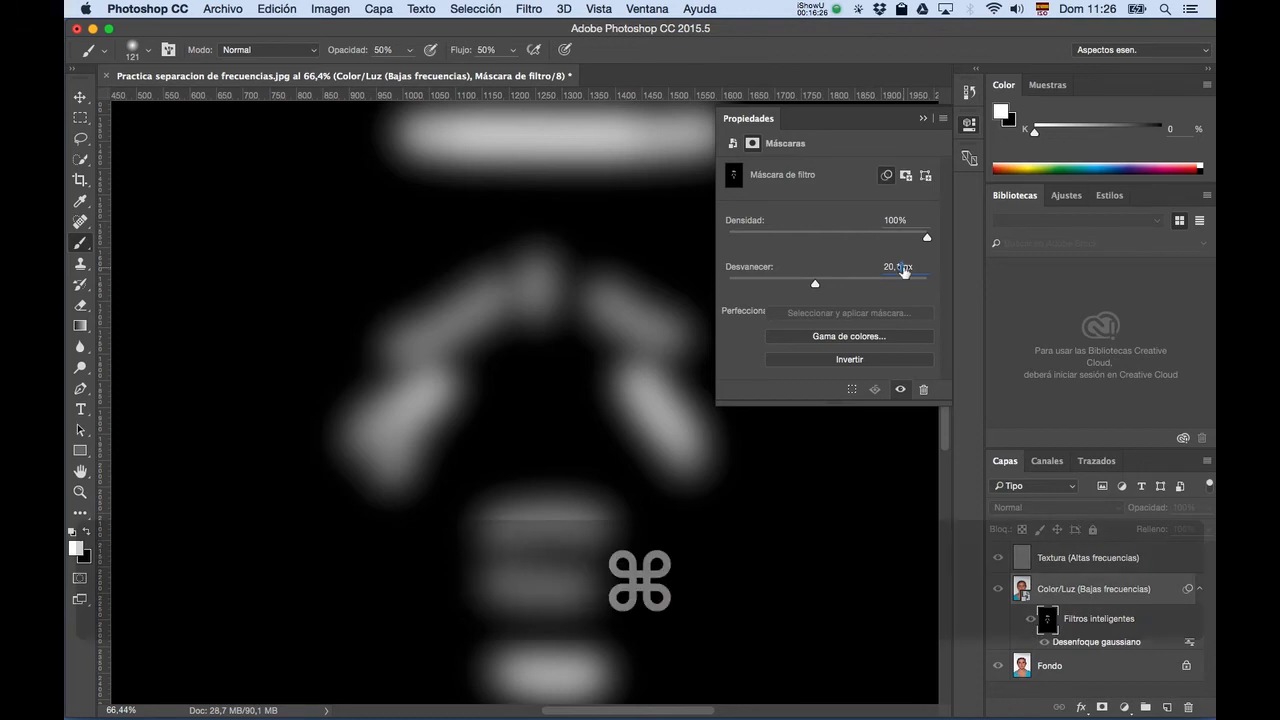
type("0")
key("Tab")
left_click(921, 120)
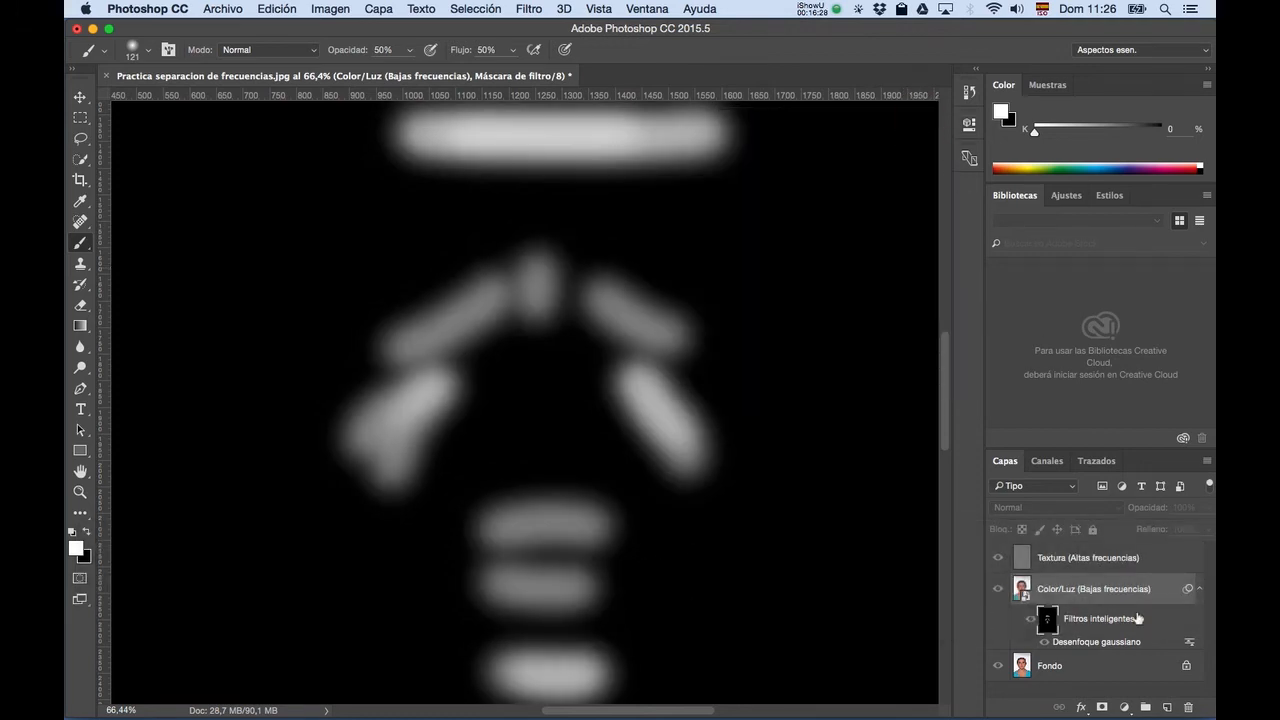
left_click(1046, 619, "alt")
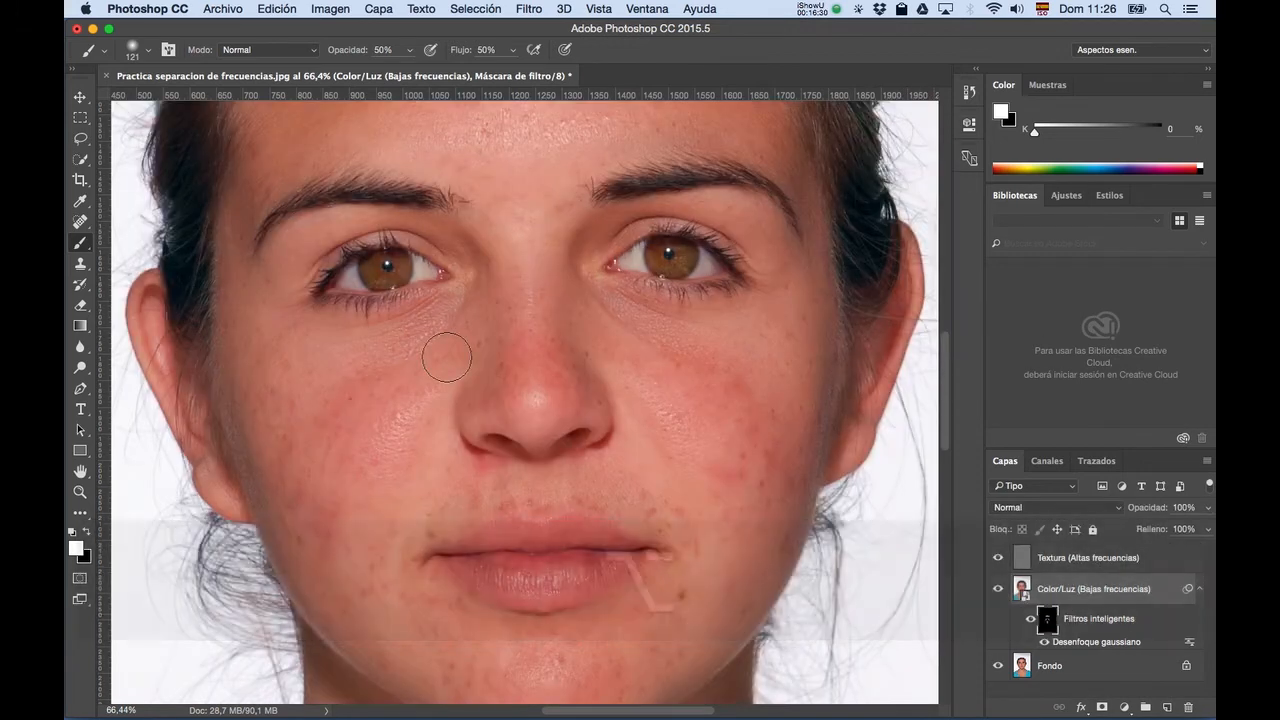
Compare the whole portrait with the Color/Luz layer's Gaussian Blur smart filter hidden and shown.
scroll(560, 343, "down", 3)
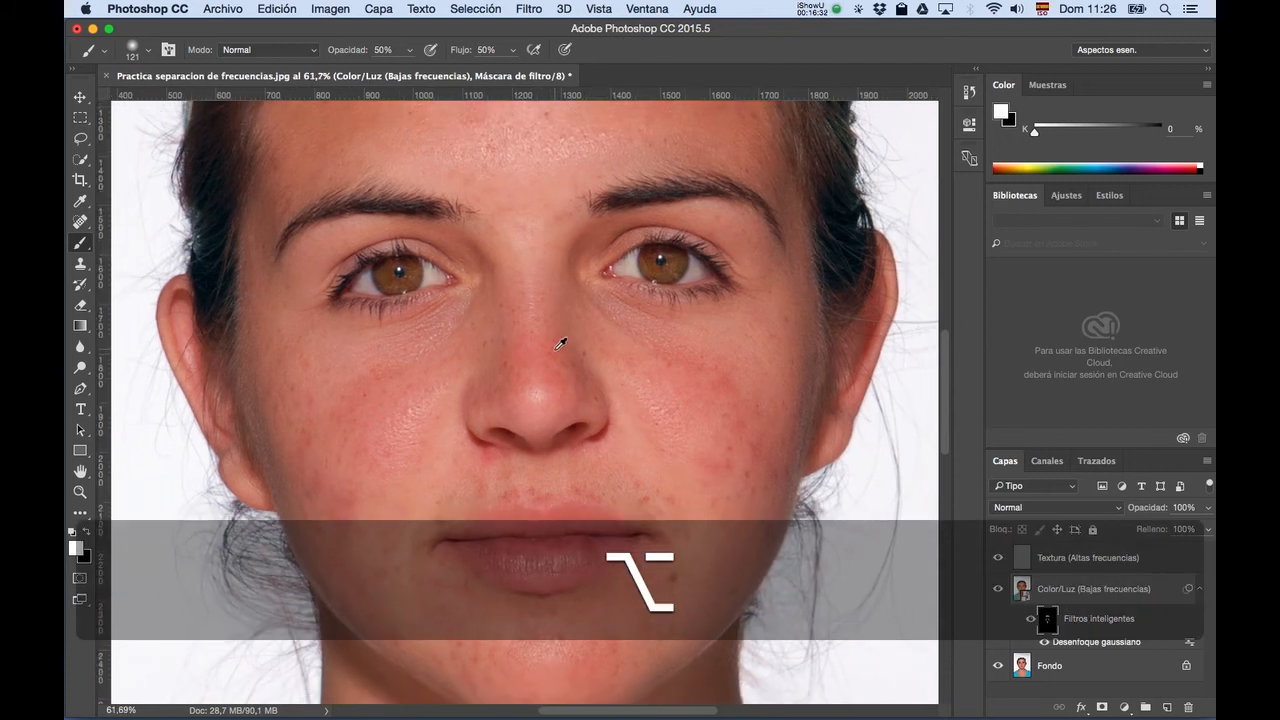
scroll(560, 343, "down", 4)
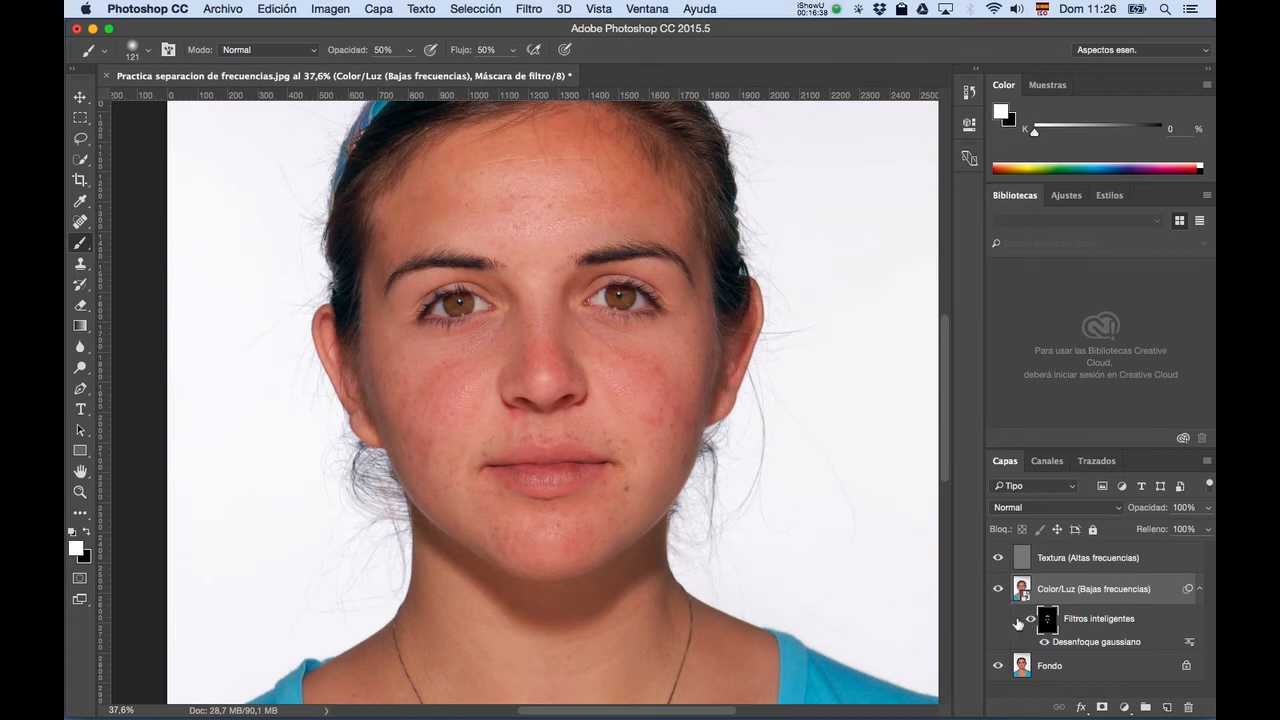
left_click(1045, 628)
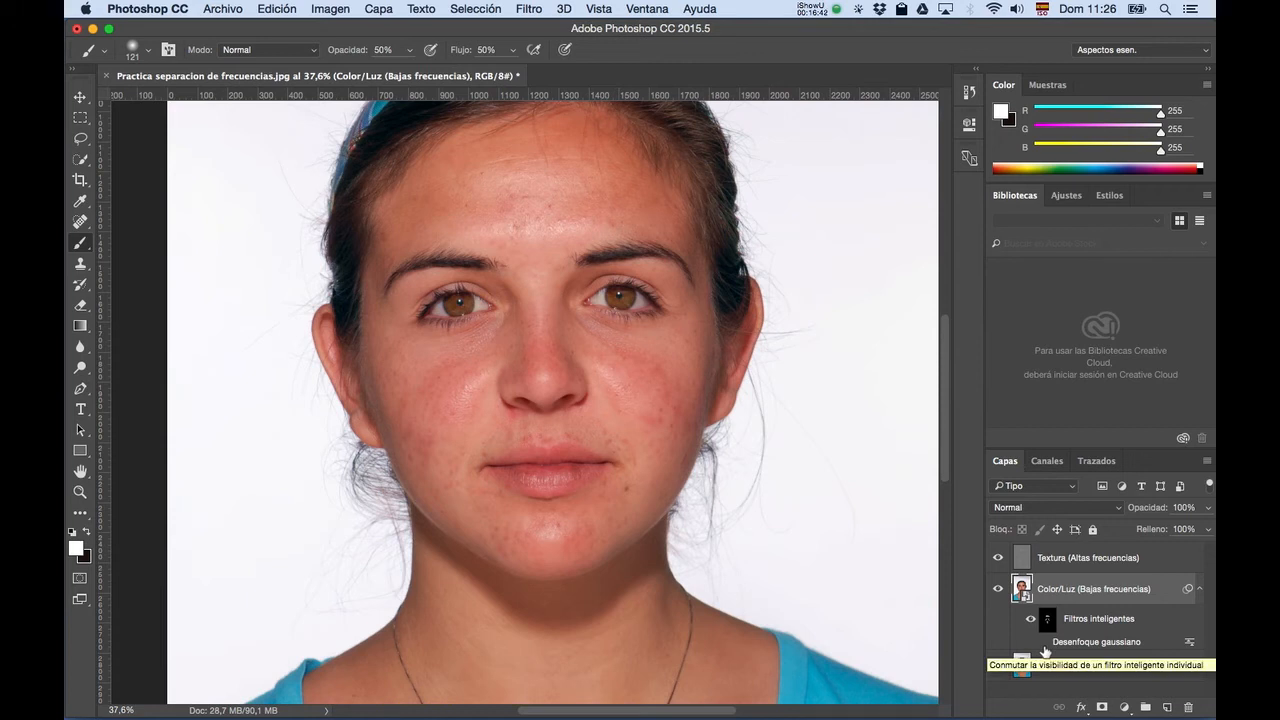
left_click(1044, 646)
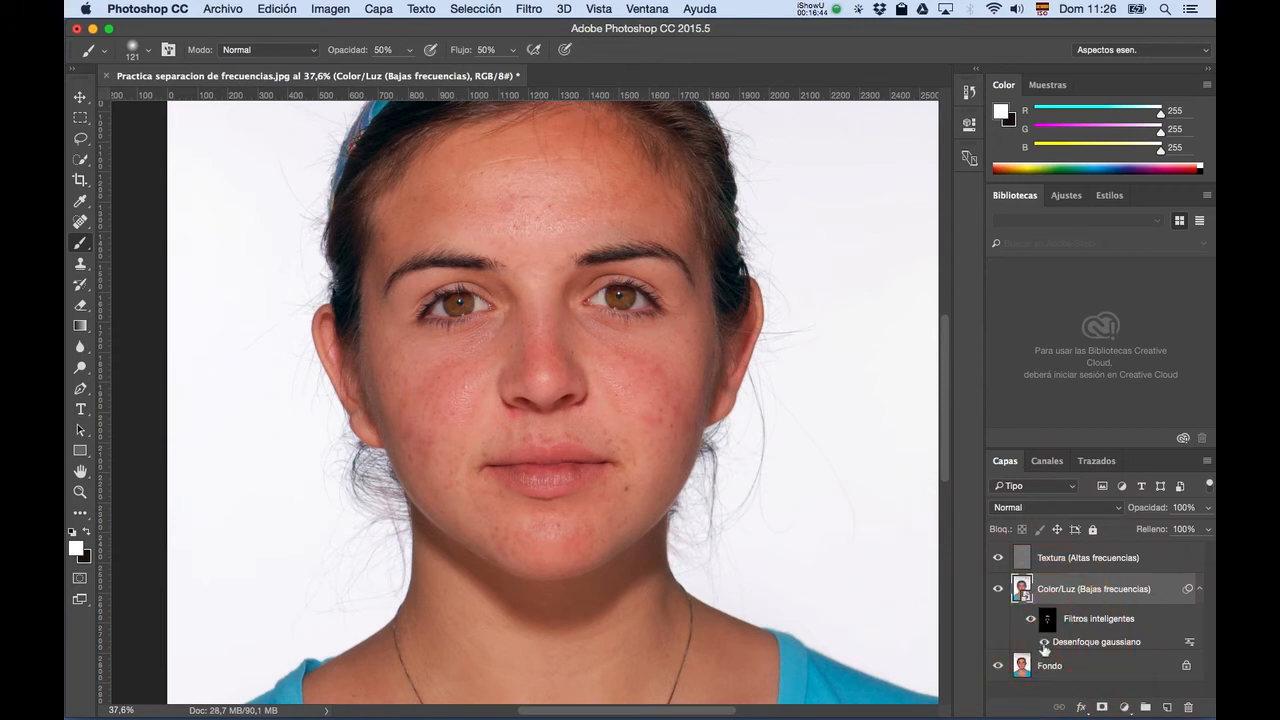
left_click(1044, 646)
left_click(1044, 646)
Collapse the Color/Luz layer's smart filters, add a Curves adjustment layer above Textura (Altas frecuencias) and clip it to that layer.
left_click(1200, 590)
left_click(1168, 560)
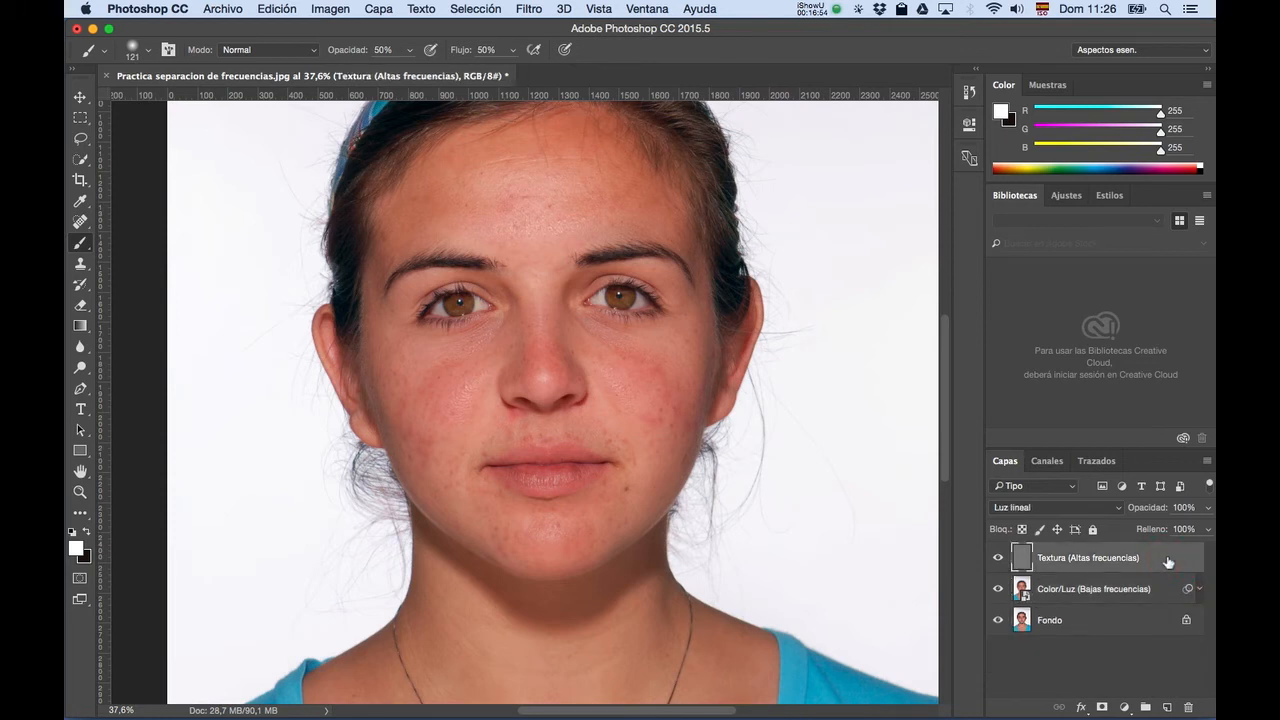
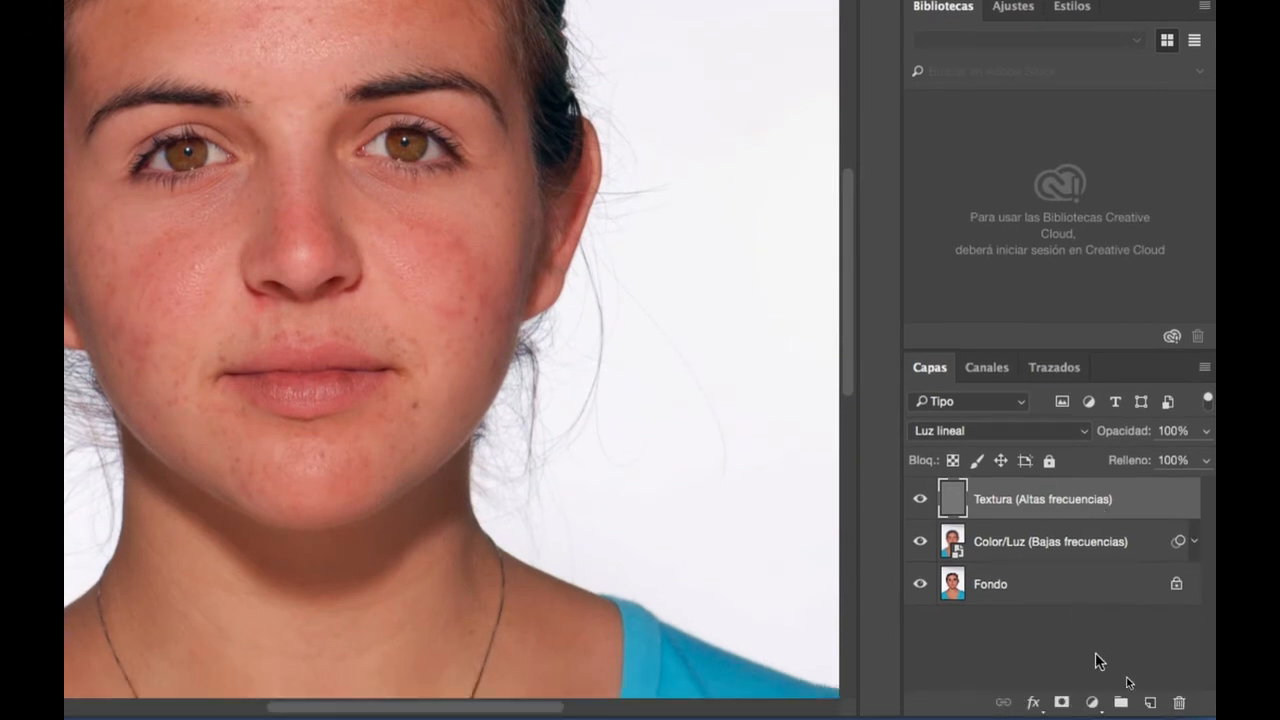
left_click(1093, 703)
left_click(1098, 394)
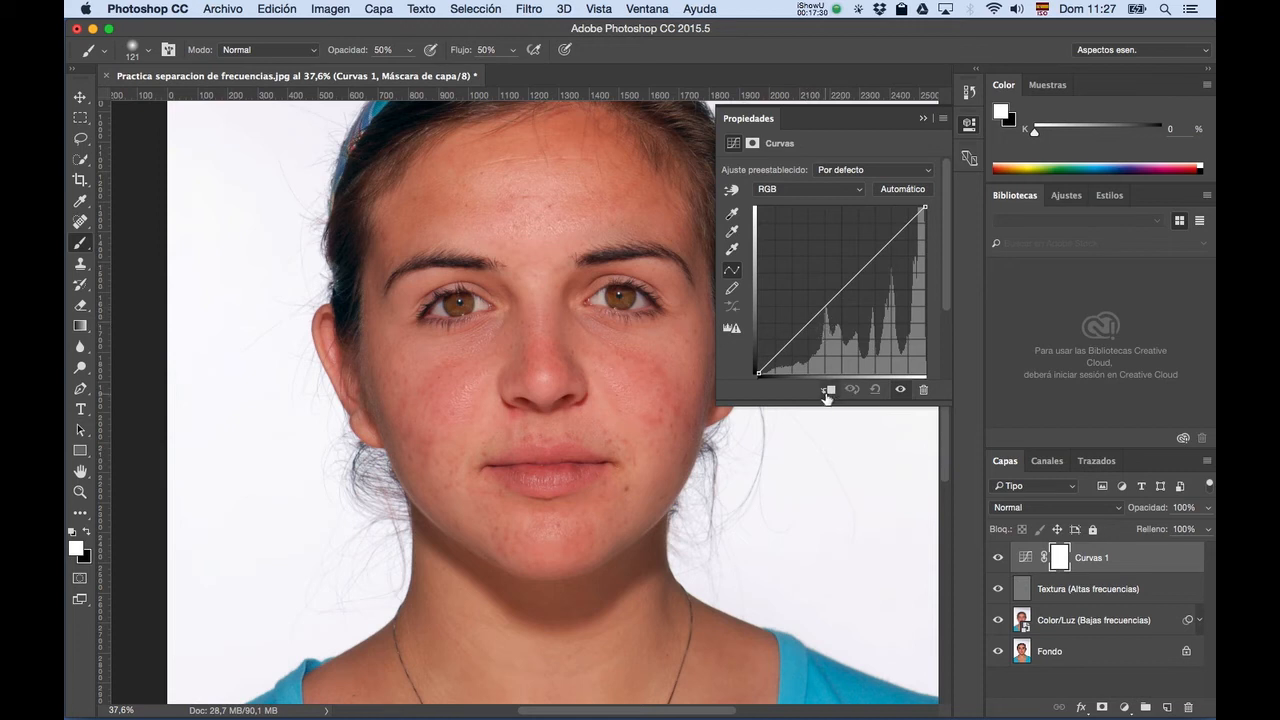
key("super")
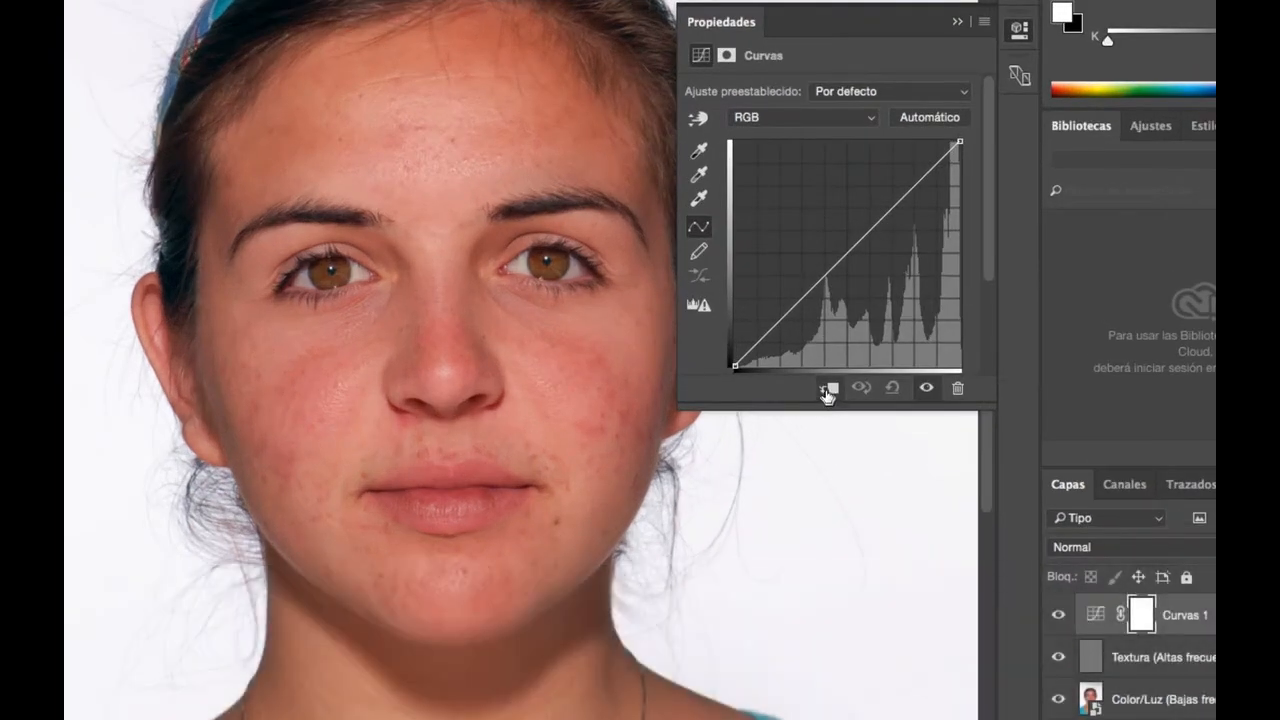
left_click(826, 391)
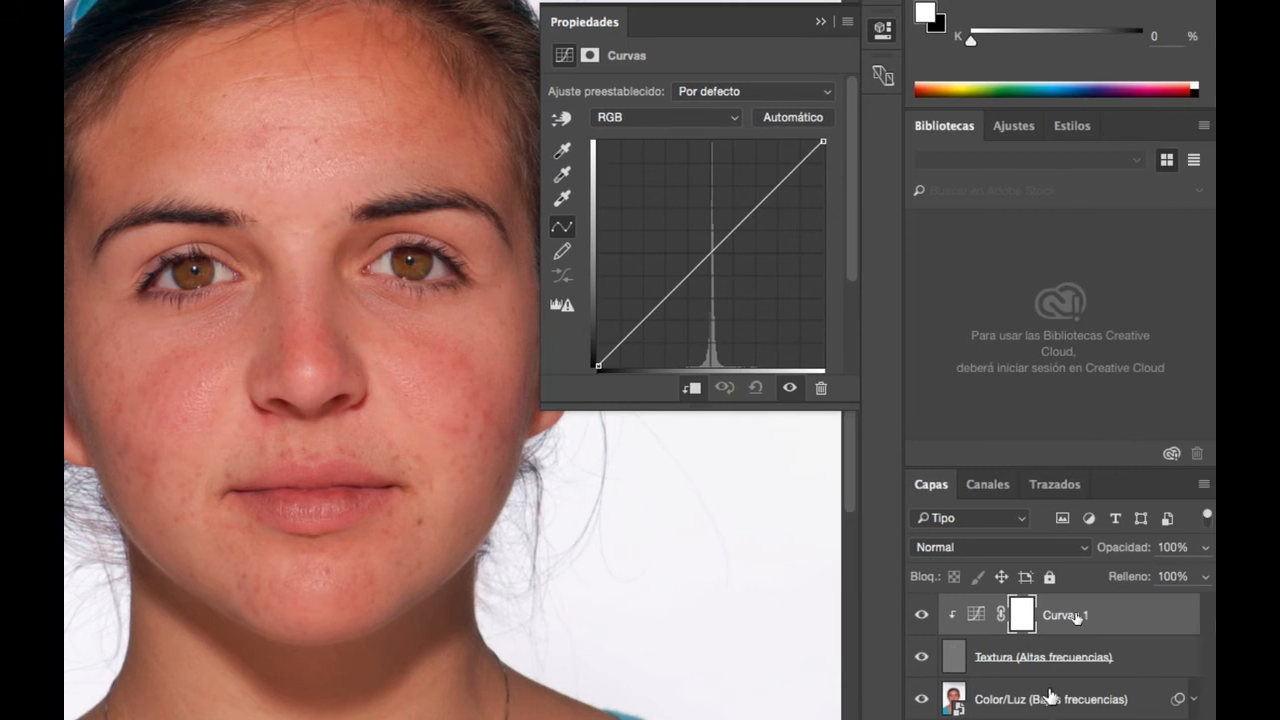
key("super")
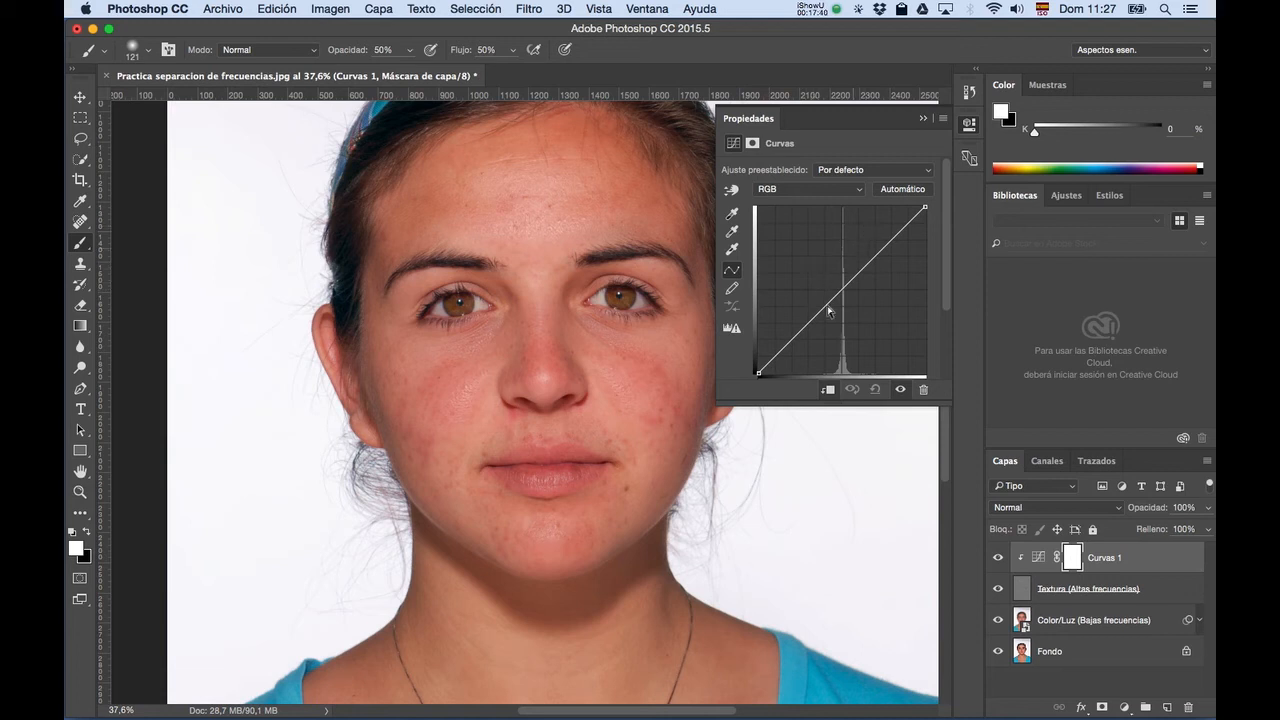
Shape the RGB curve into an S with a shadow point at output 0 and a highlight point at output 255.
left_click(775, 357)
left_click_drag(775, 357, 775, 373)
left_click_drag(913, 224, 909, 208)
left_click_drag(934, 400, 925, 456)
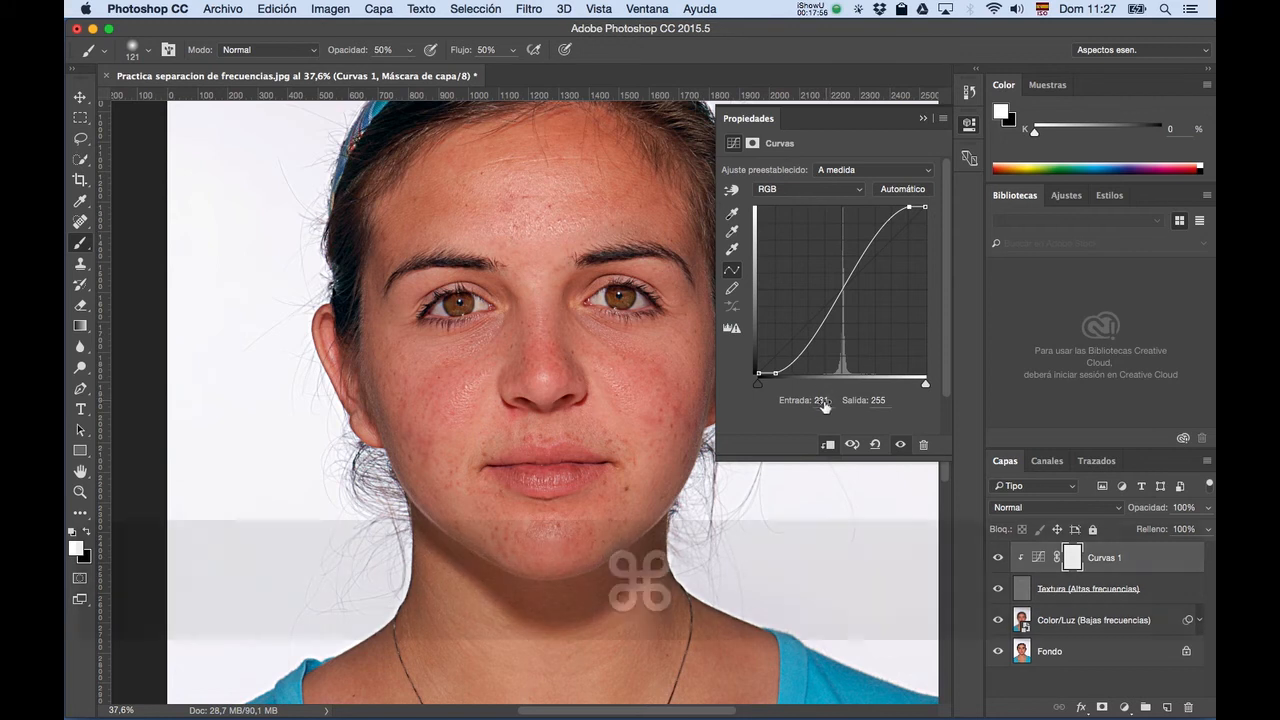
Set the input value of the curve's shadow point to 25.
key("super")
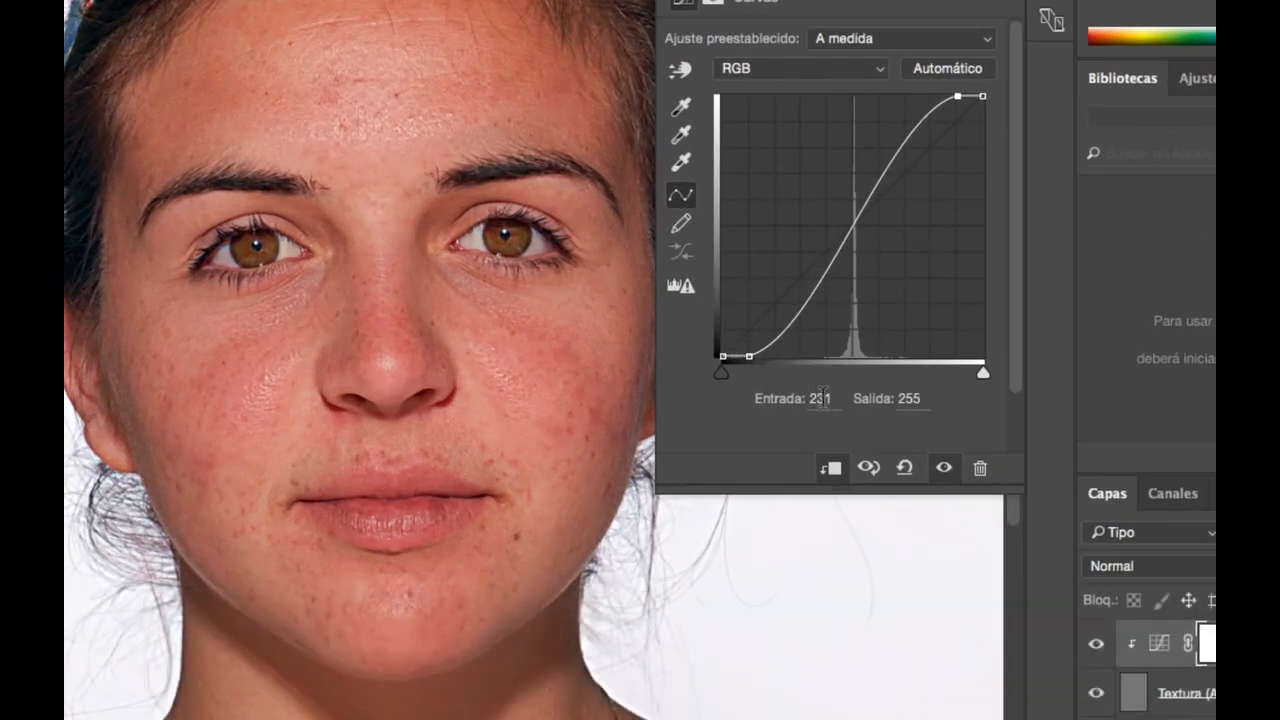
left_click(819, 398)
left_click(749, 356)
left_click(819, 398)
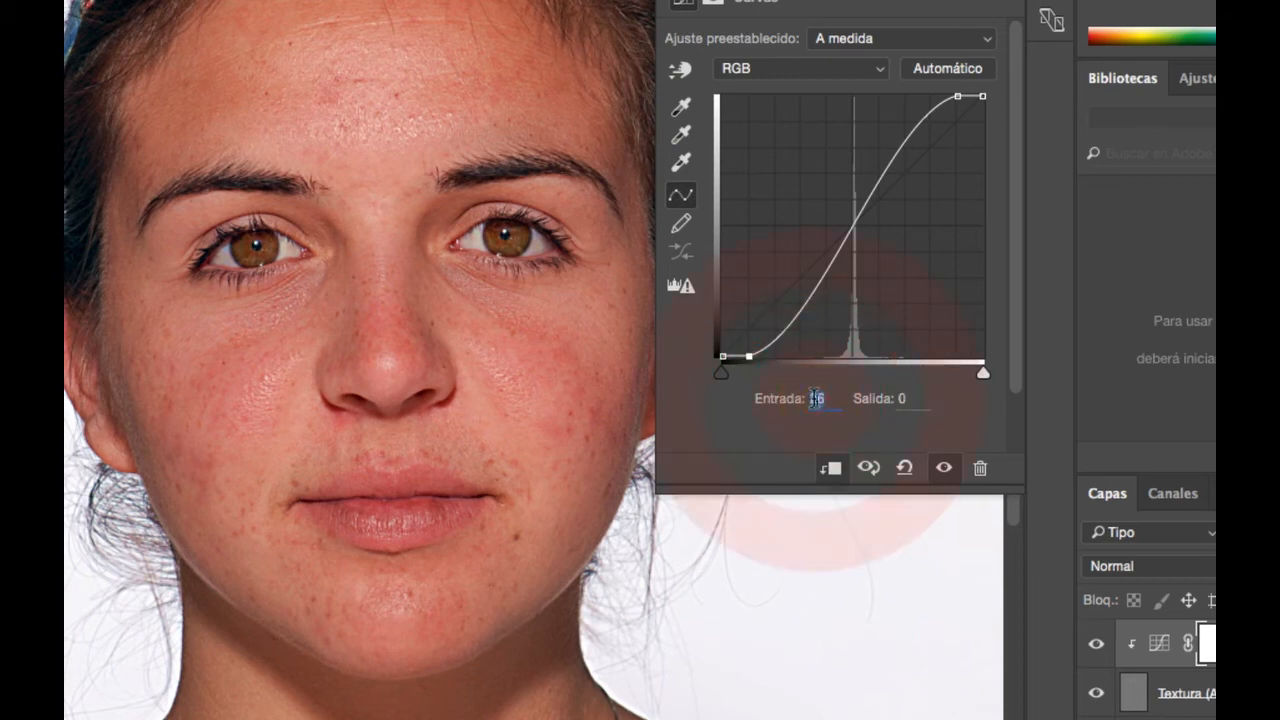
type("25")
key("Tab")
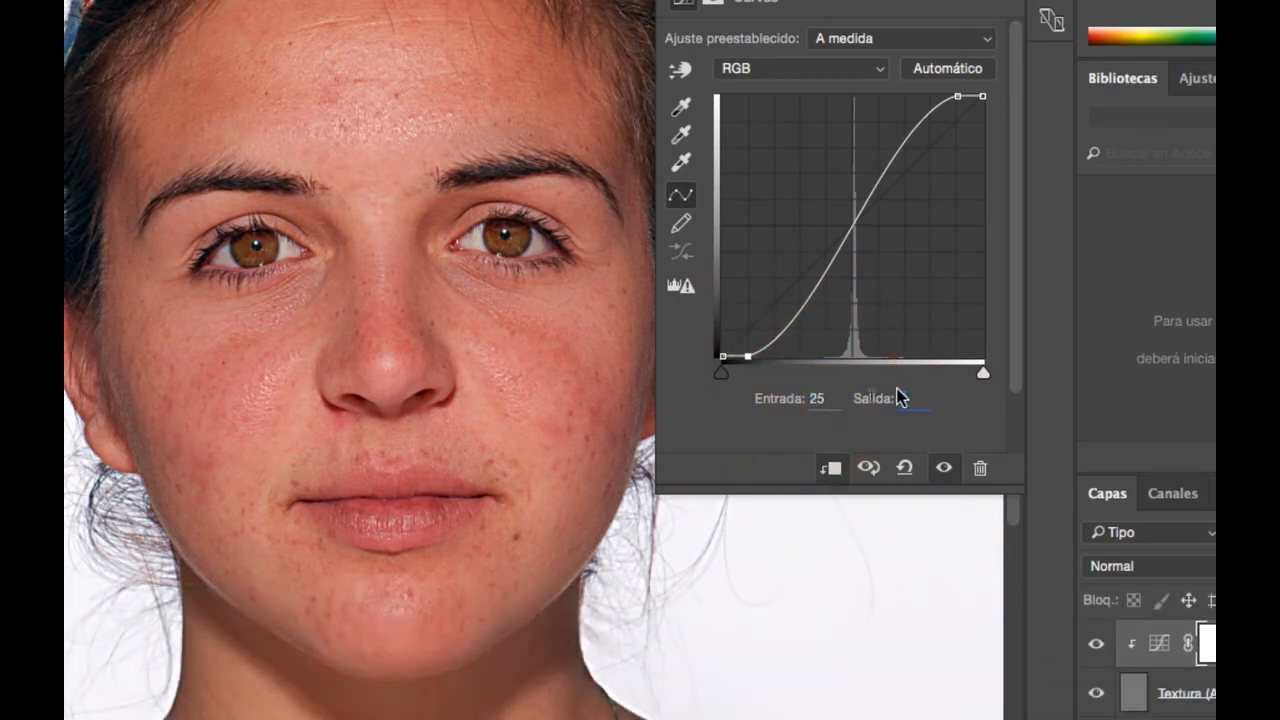
Set the input value of the curve's highlight point to 230, check both points and close the curve properties.
left_click(957, 96)
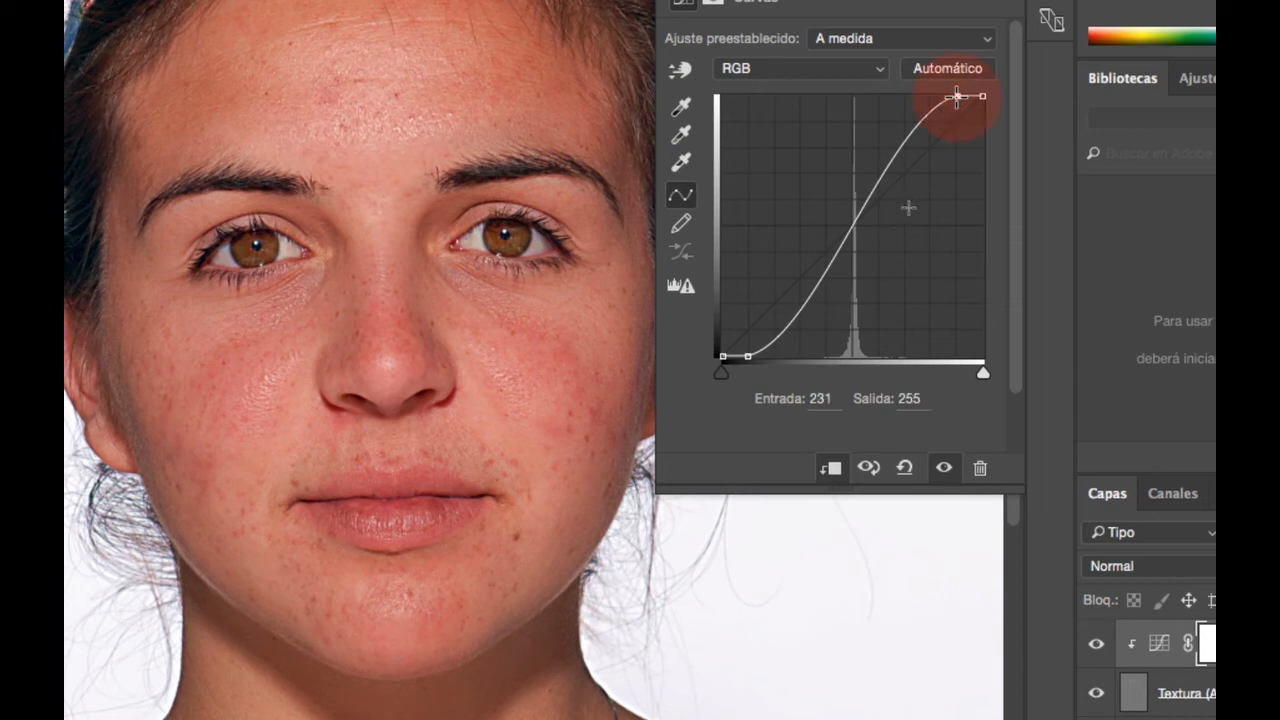
left_click(905, 398)
left_click(815, 399)
type("230")
key("Tab")
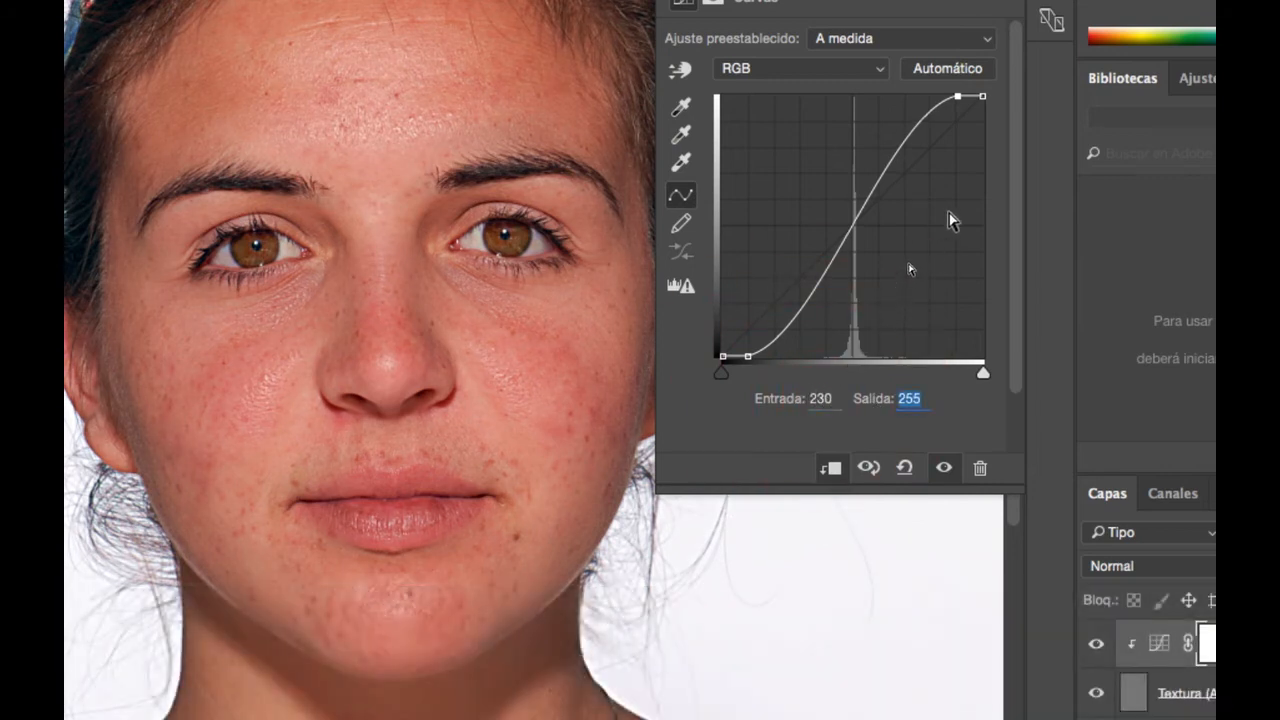
left_click(957, 96)
left_click(748, 356)
left_click(957, 96)
left_click(748, 356)
left_click(959, 95)
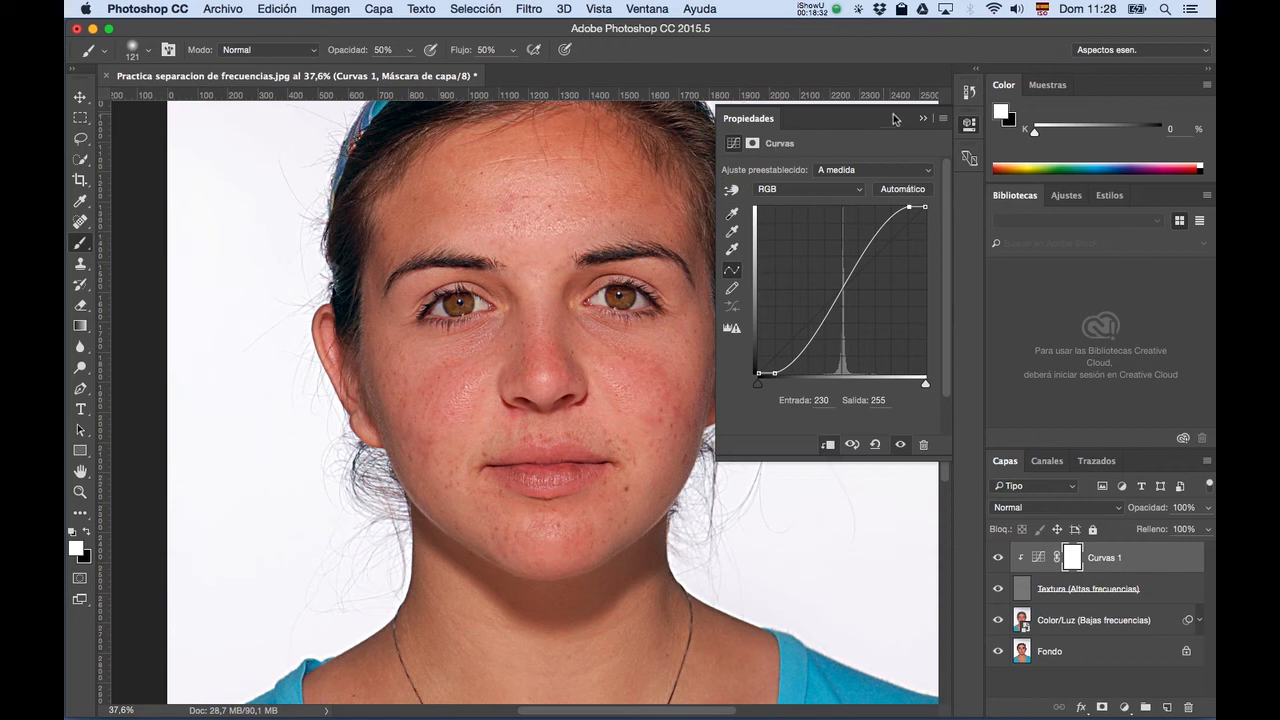
left_click(923, 118)
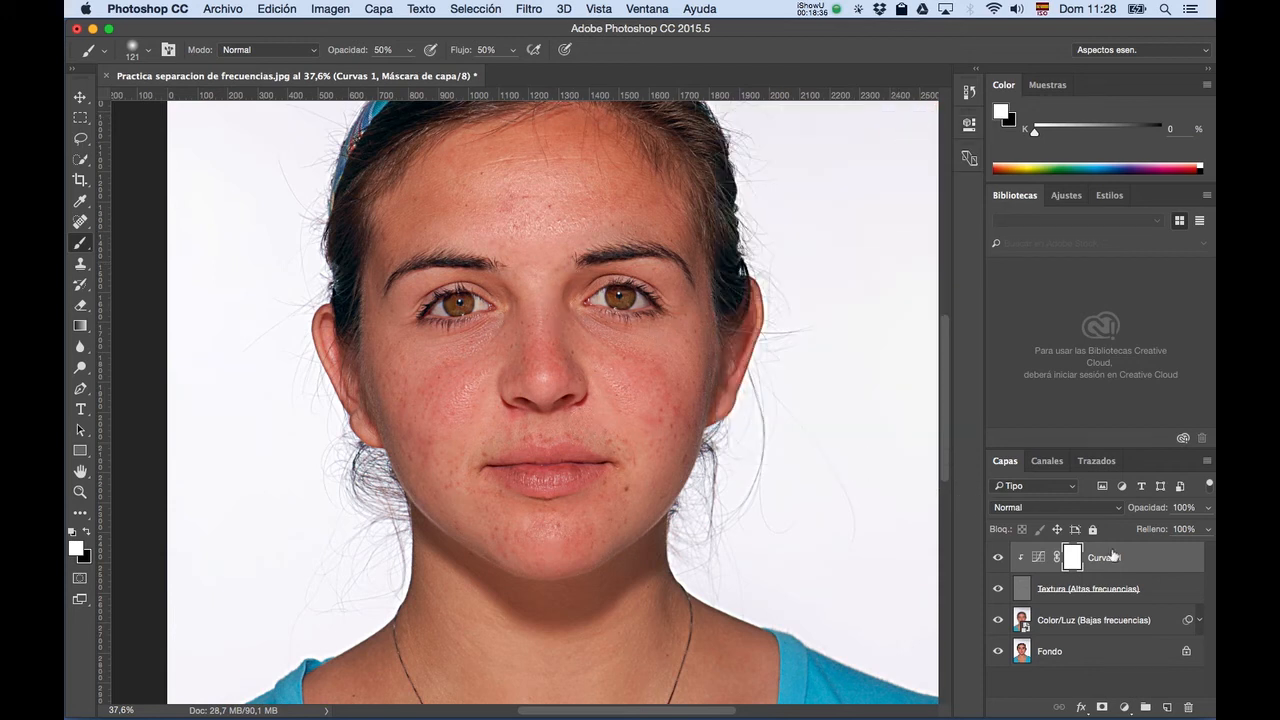
Rename the Curves layer as Enfoque and set its opacity to 20%.
left_click(1178, 569)
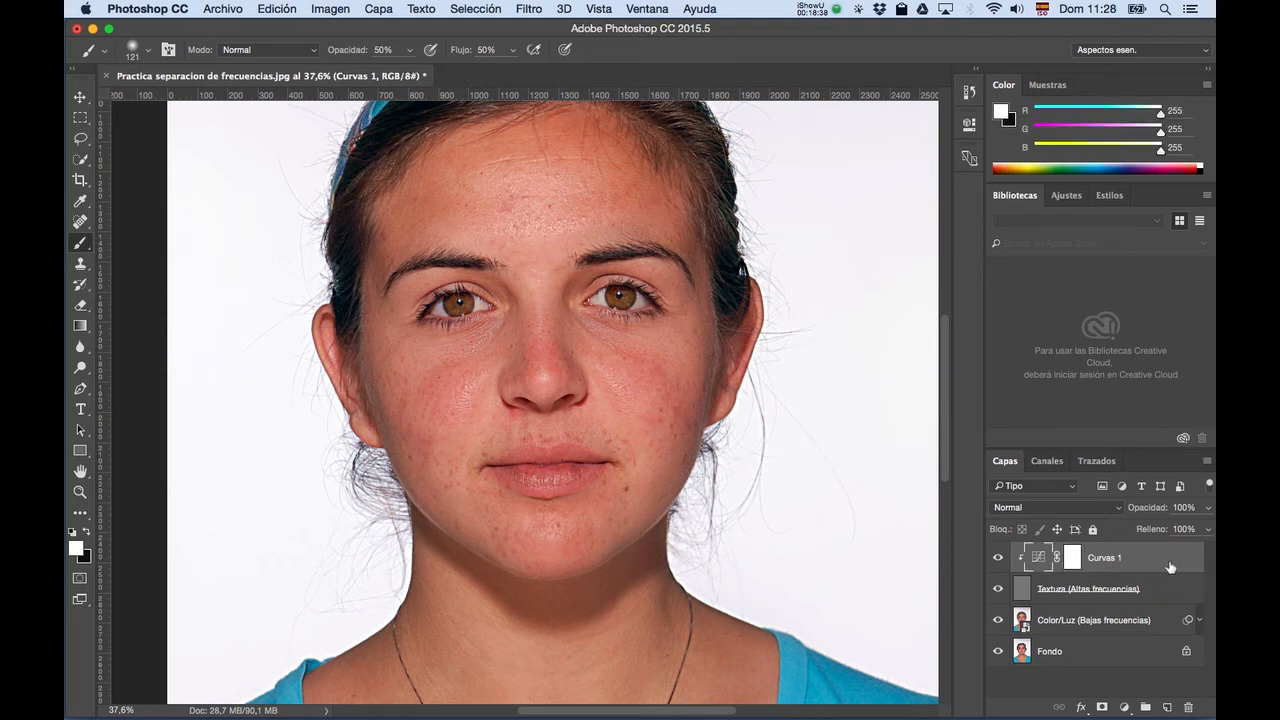
double_click(1110, 558)
type("Enfo")
key("BackSpace")
type("oque")
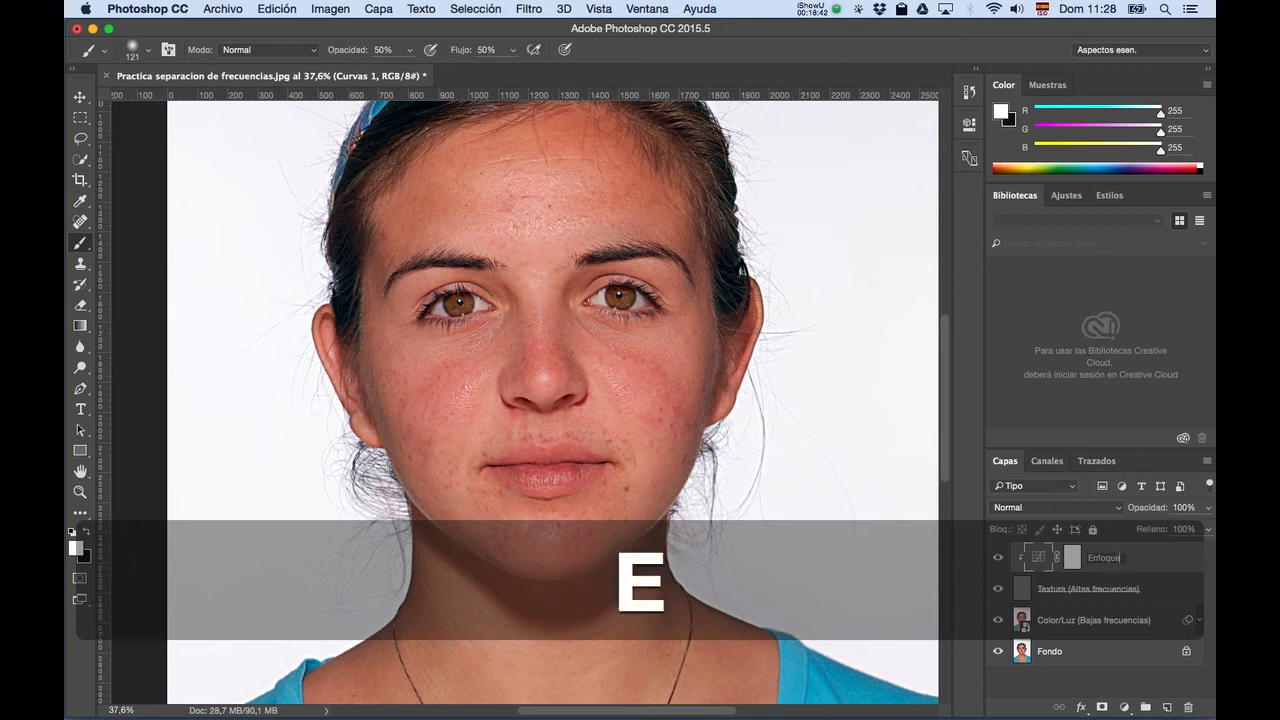
key("Return")
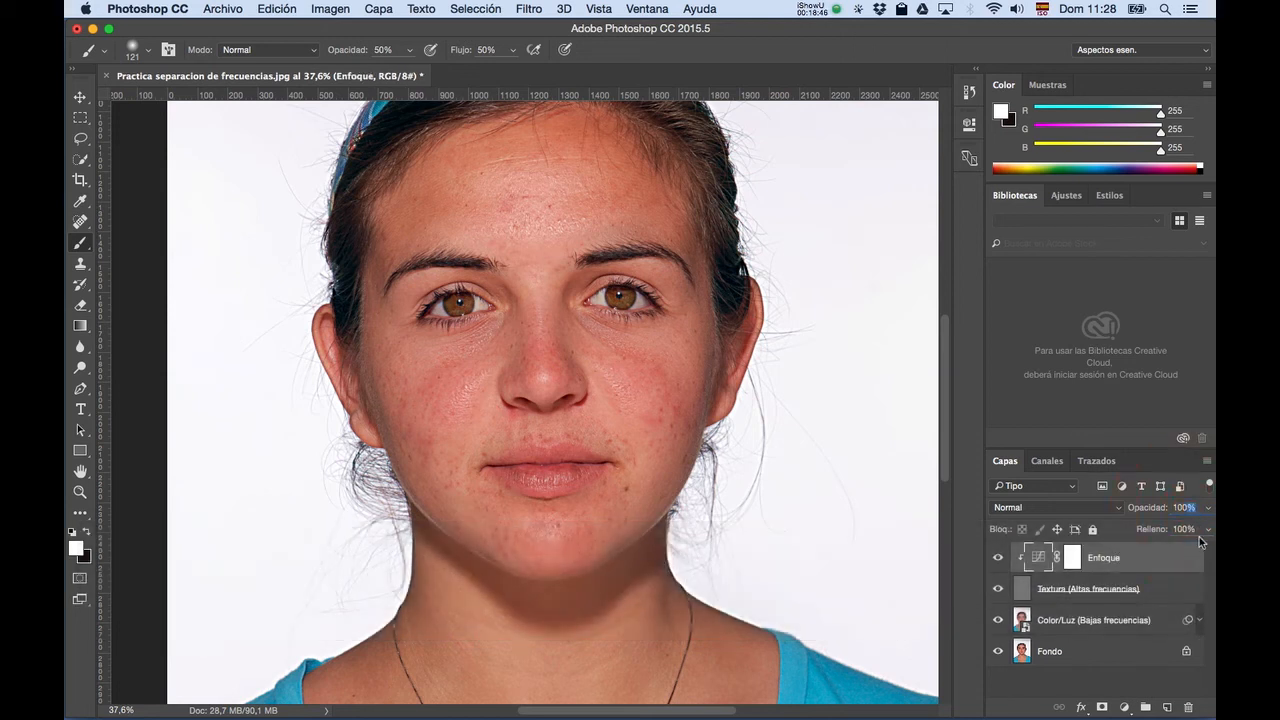
left_click(1188, 503)
type("20")
key("Tab")
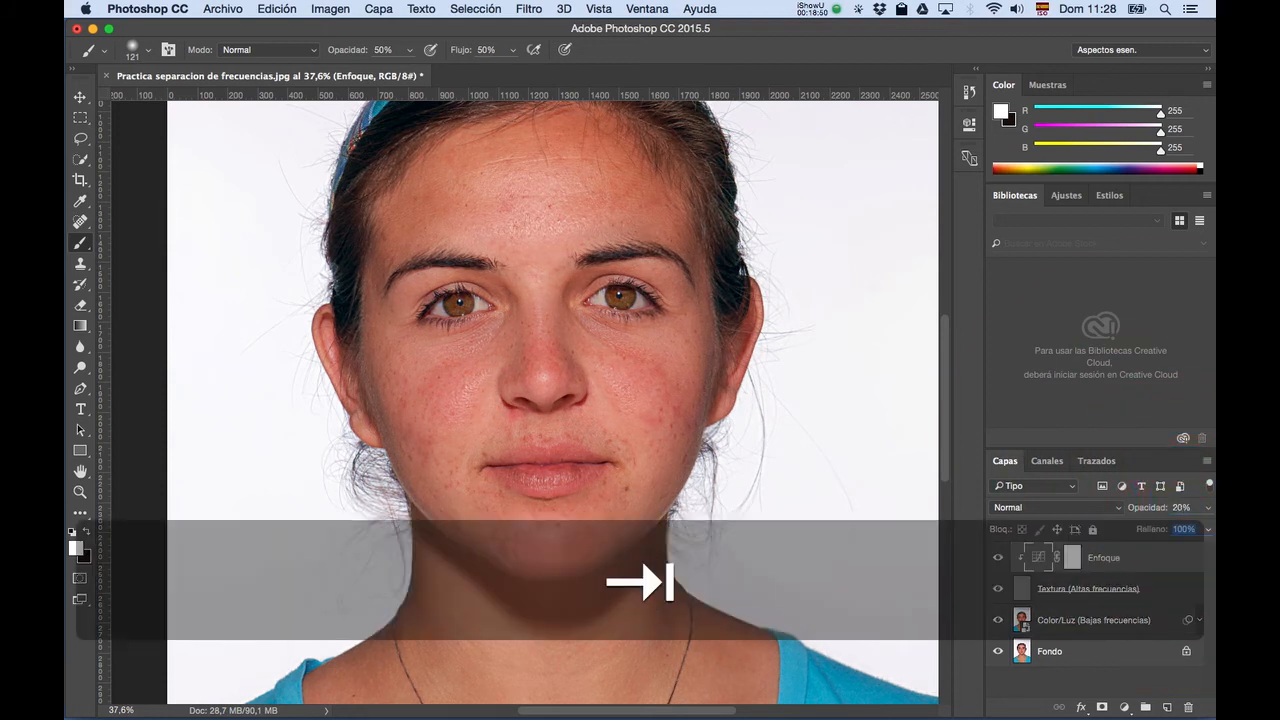
left_click(1029, 550)
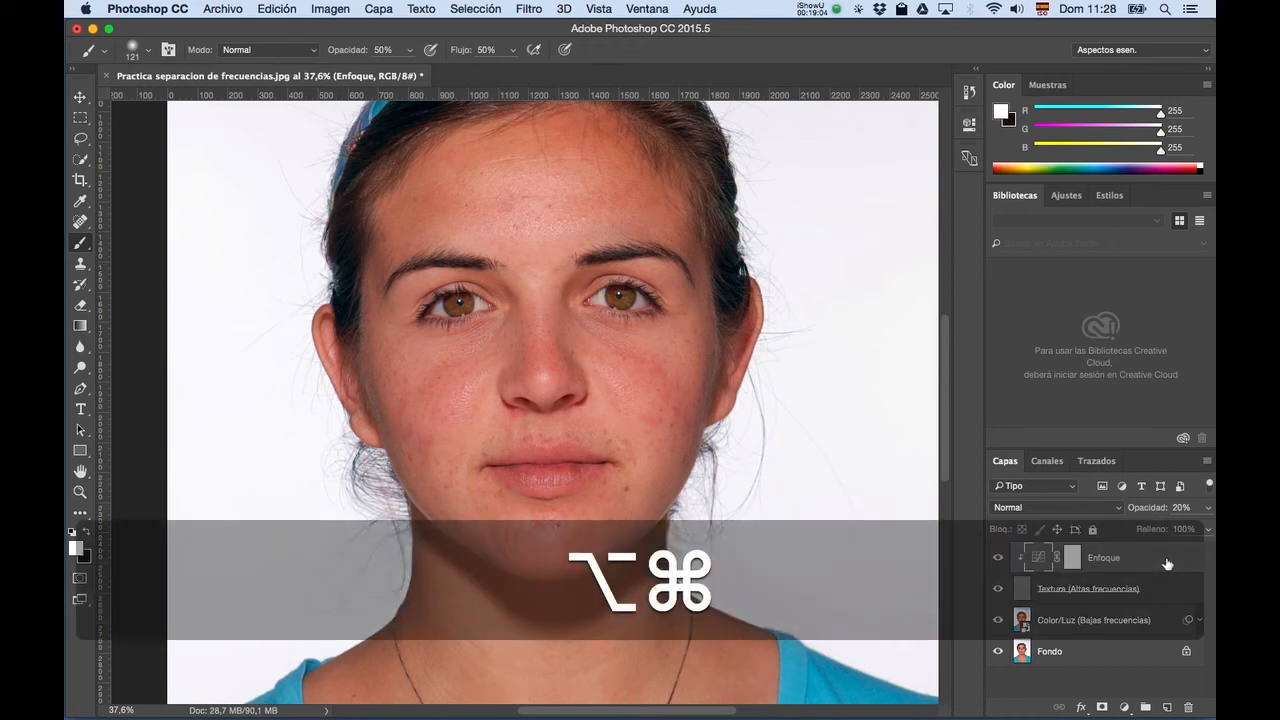
Duplicate the Enfoque layer under the name Enfoque por zonas.
key("alt+super+j")
key("Right")
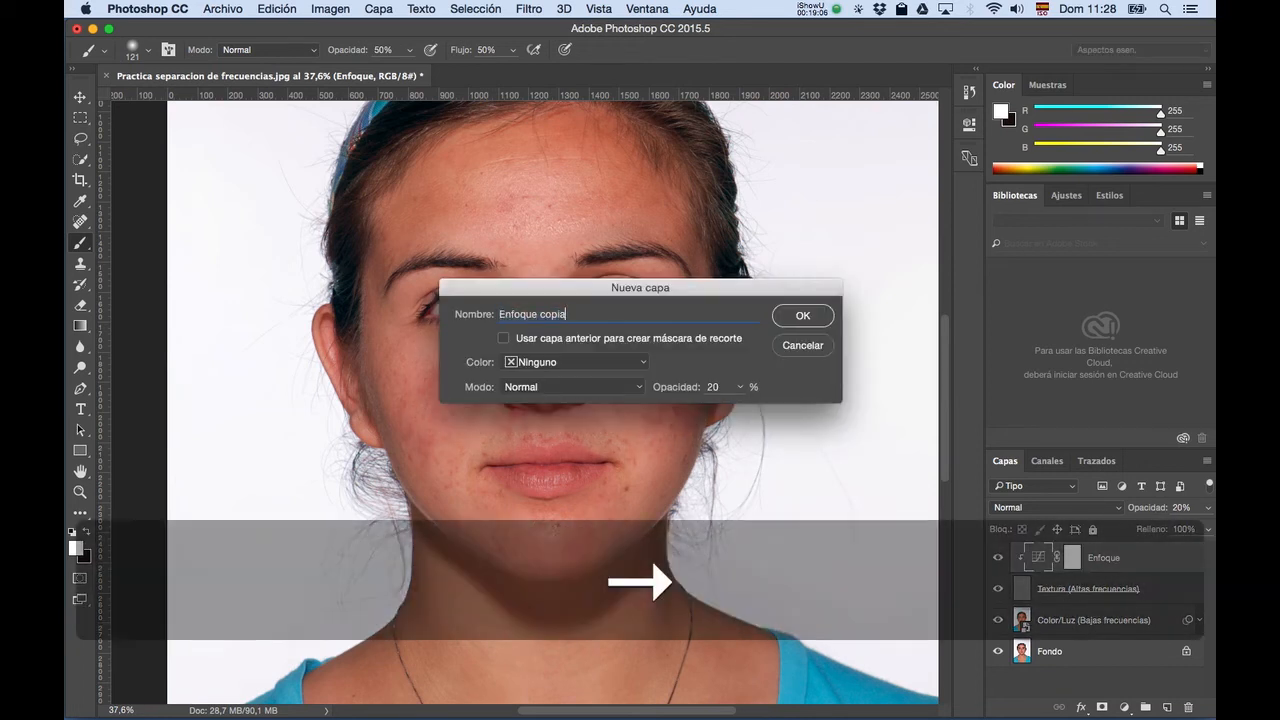
key("BackSpace")
key("BackSpace")
key("BackSpace")
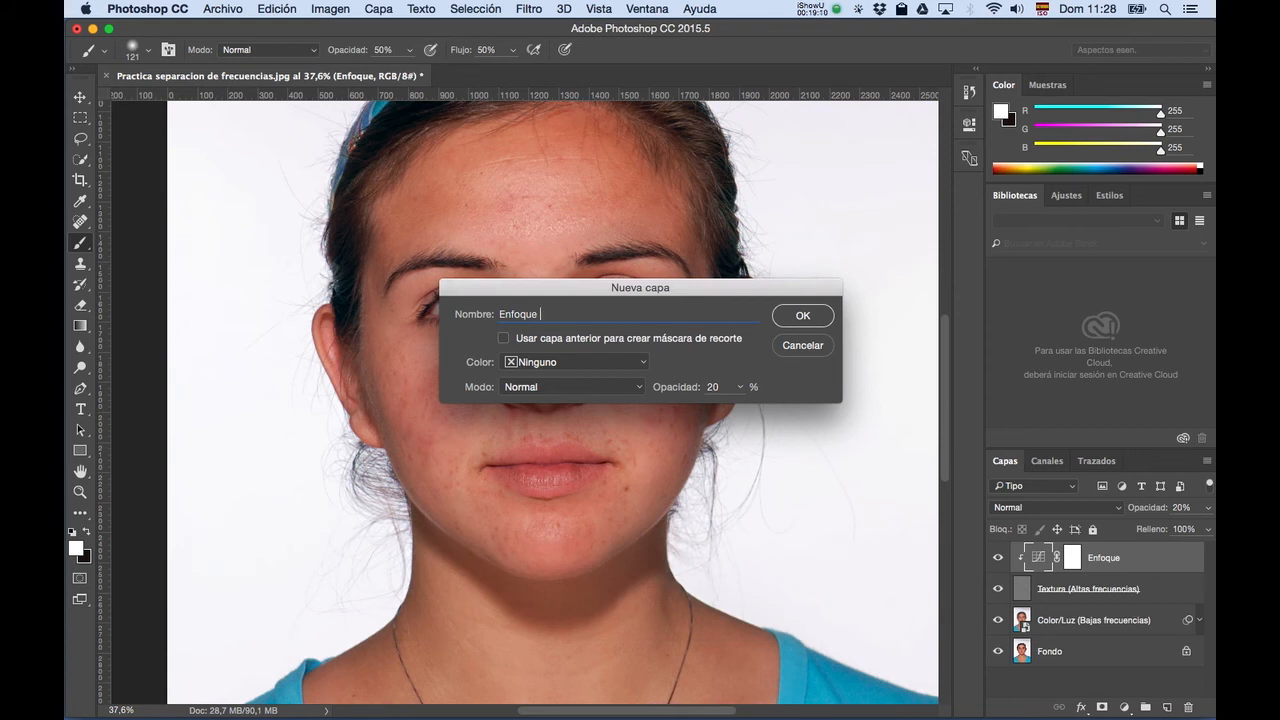
type("por zonas")
key("Return")
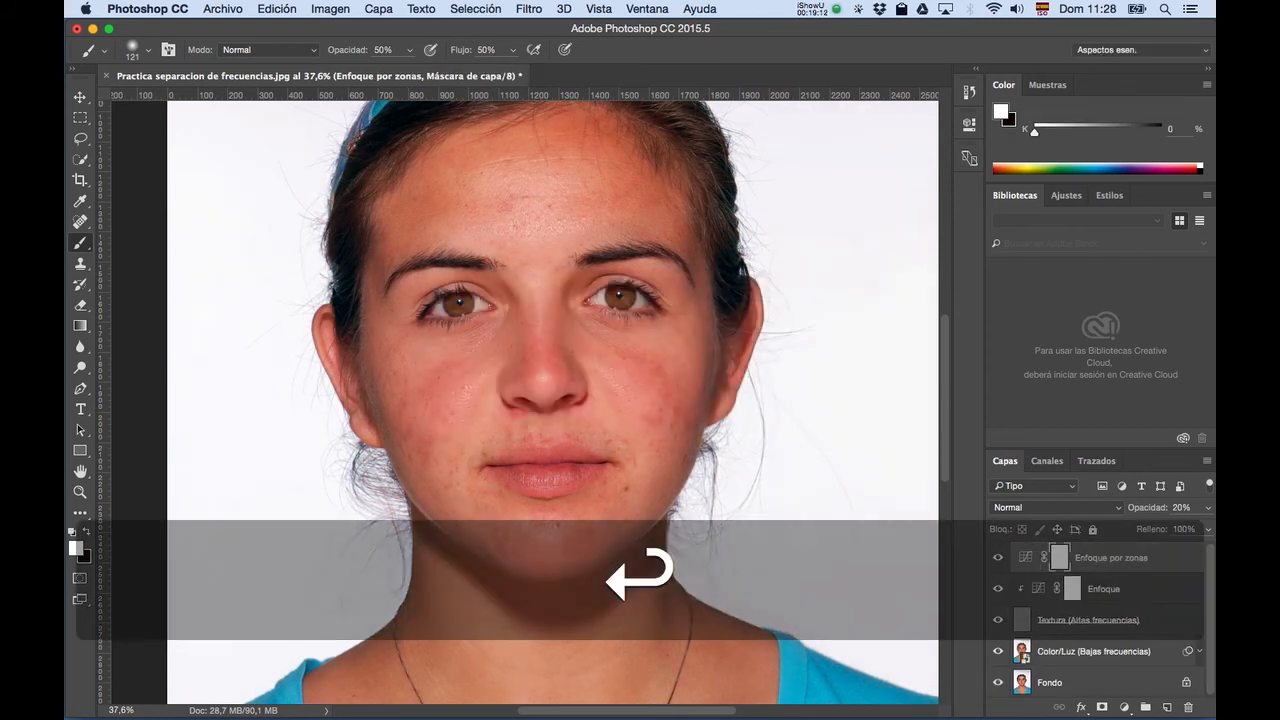
Clip the Enfoque por zonas layer to the layers below it.
left_click(1142, 568)
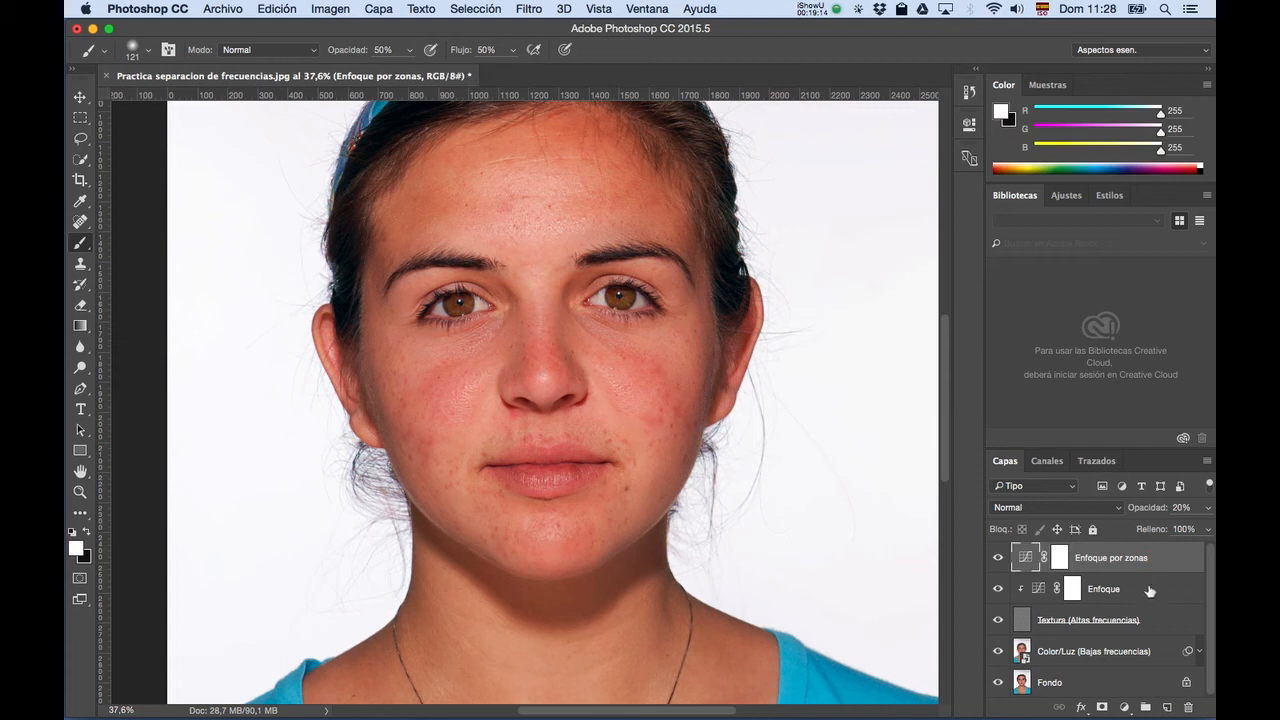
key("ctrl")
key("alt")
left_click(1165, 572, "alt")
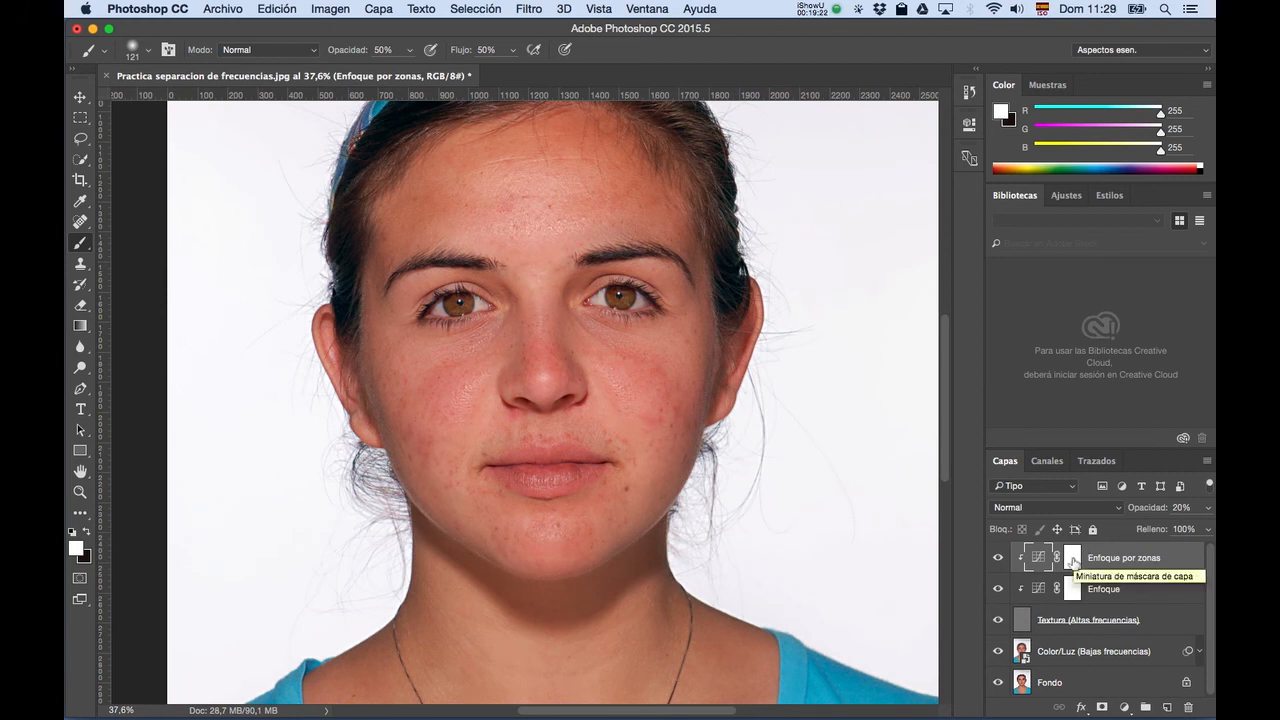
Set the Enfoque por zonas layer's opacity to 100% and invert its layer mask to black.
left_click_drag(1178, 508, 1151, 514)
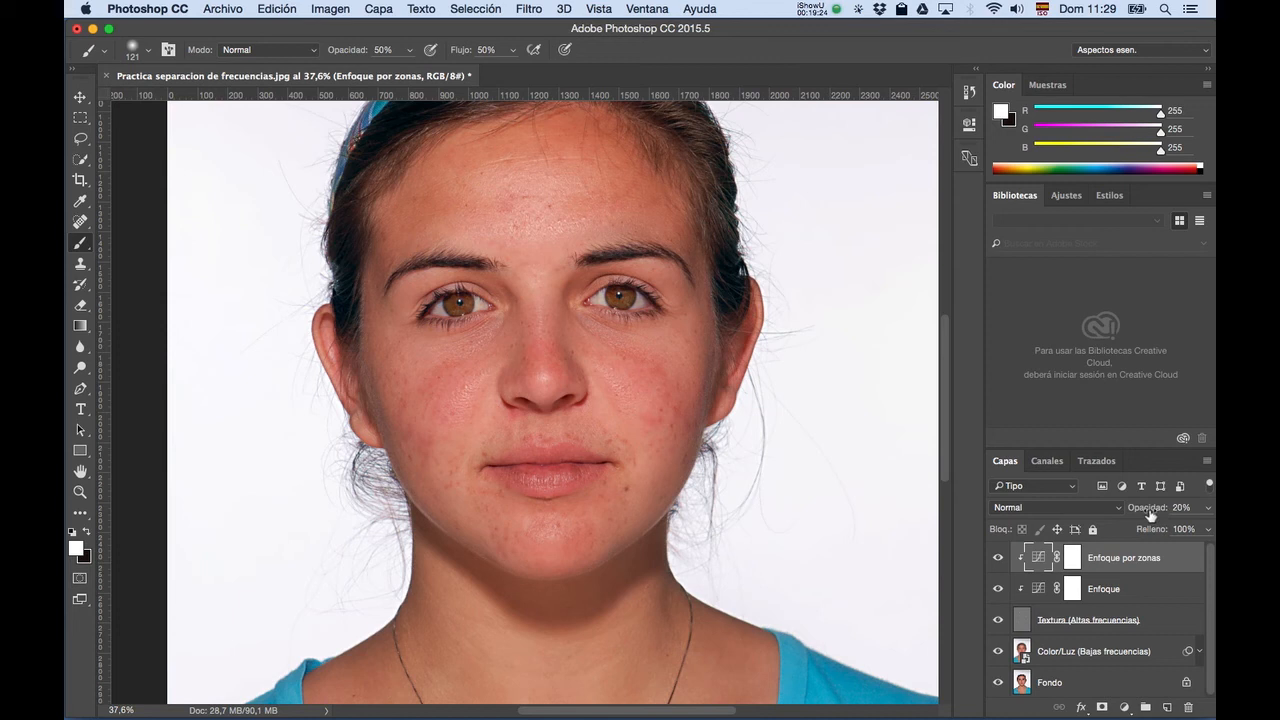
left_click_drag(1140, 512, 1212, 514)
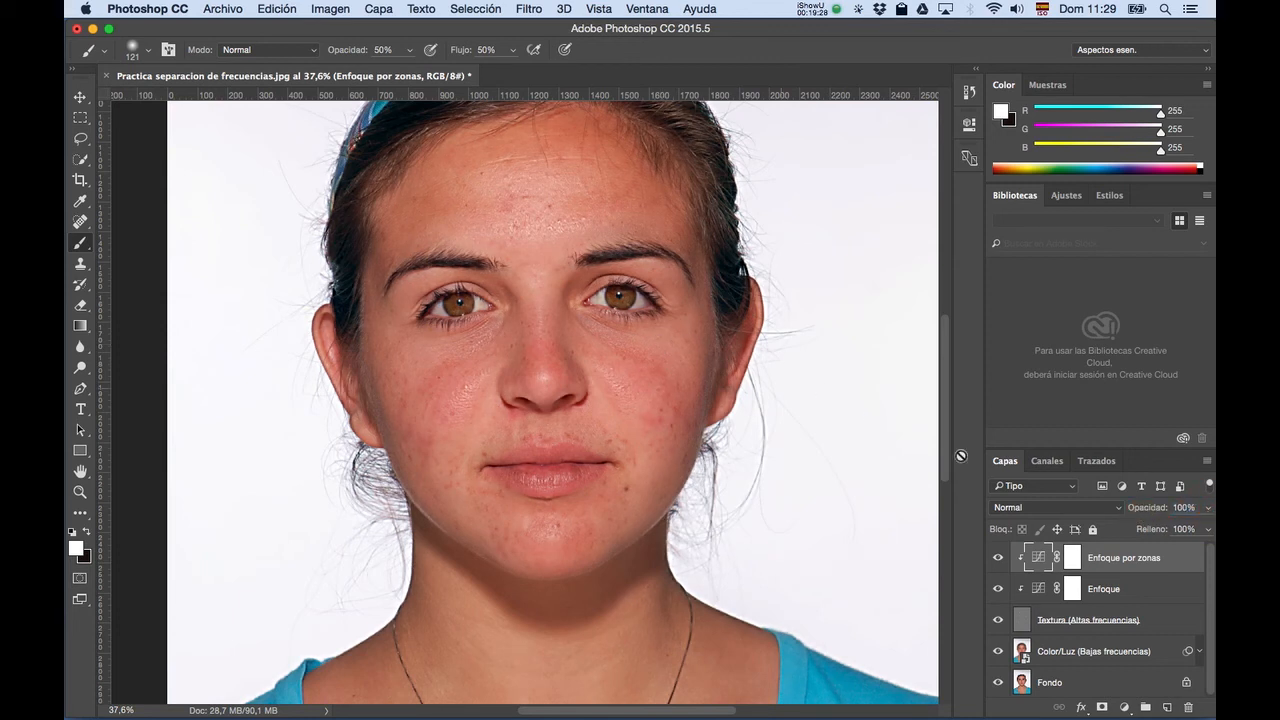
left_click(1073, 562)
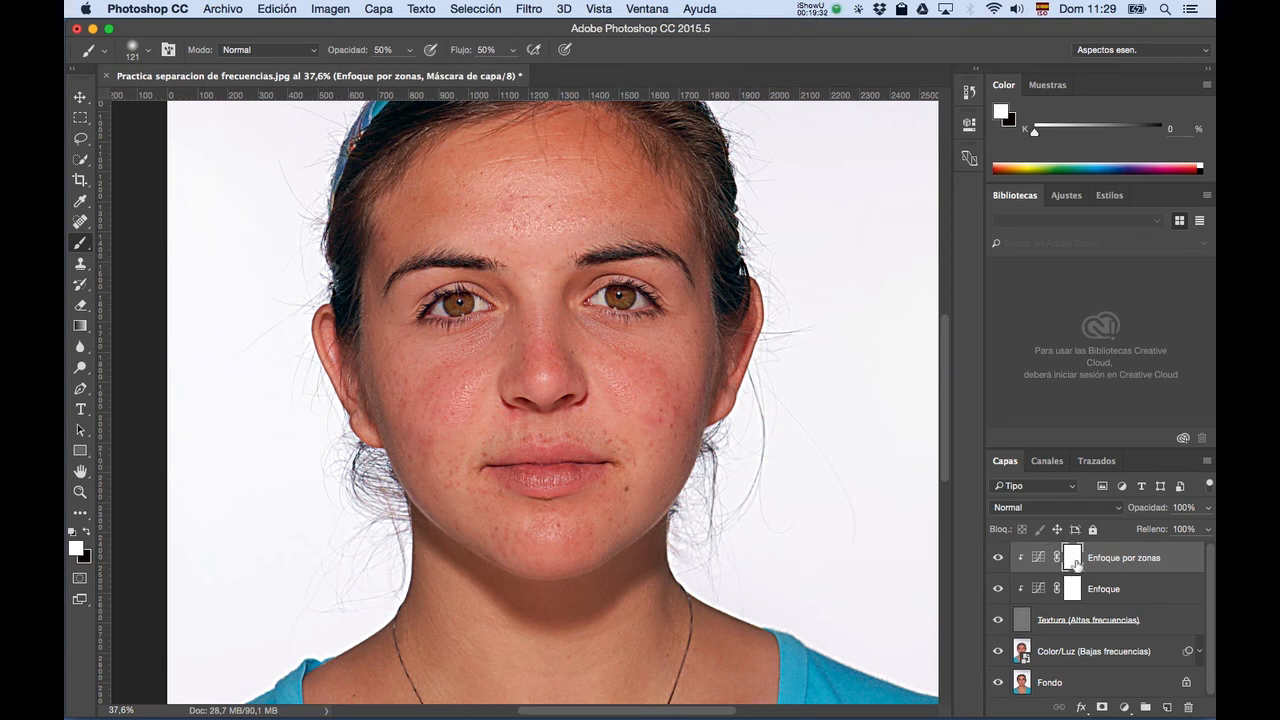
key("super+i")
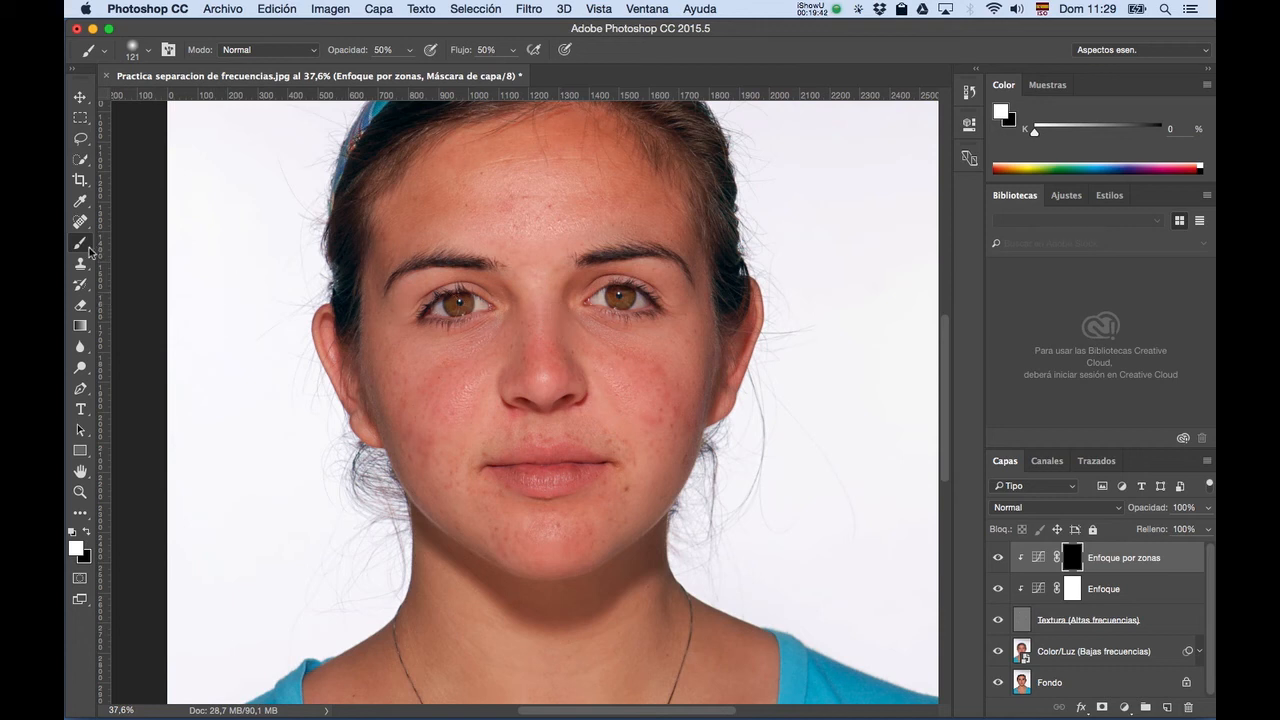
Set the brush opacity to 80% and paint white over the eyes and eyebrows on the Enfoque por zonas mask.
mouse_move(466, 296)
left_mouse_down()
mouse_move(487, 297)
mouse_move(466, 297)
left_mouse_up()
left_click(377, 50)
type("80")
key("Tab")
mouse_move(448, 265)
left_mouse_down()
mouse_move(430, 308)
mouse_move(521, 312)
left_mouse_up()
left_click_drag(440, 314, 505, 310)
mouse_move(584, 303)
left_mouse_down()
mouse_move(614, 293)
mouse_move(677, 297)
left_mouse_up()
mouse_move(588, 266)
left_mouse_down()
mouse_move(628, 256)
mouse_move(709, 280)
left_mouse_up()
mouse_move(393, 284)
left_mouse_down()
mouse_move(465, 262)
mouse_move(504, 272)
left_mouse_up()
left_click(668, 320)
Paint white over the base of the nose and the lips on the Enfoque por zonas mask.
left_click(518, 415)
left_click_drag(502, 463, 555, 457)
left_click_drag(500, 505, 610, 488)
Show the document history and go back to the original portrait snapshot.
scroll(838, 520, "up", 3)
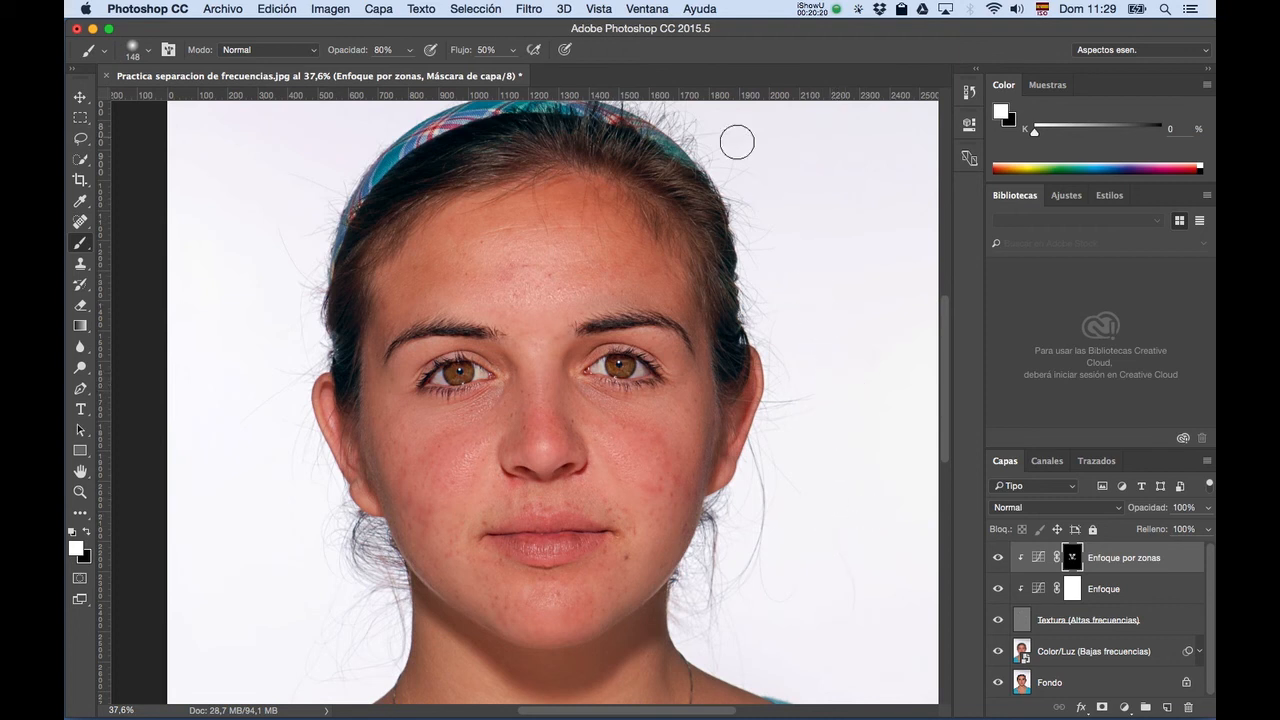
left_click(648, 8)
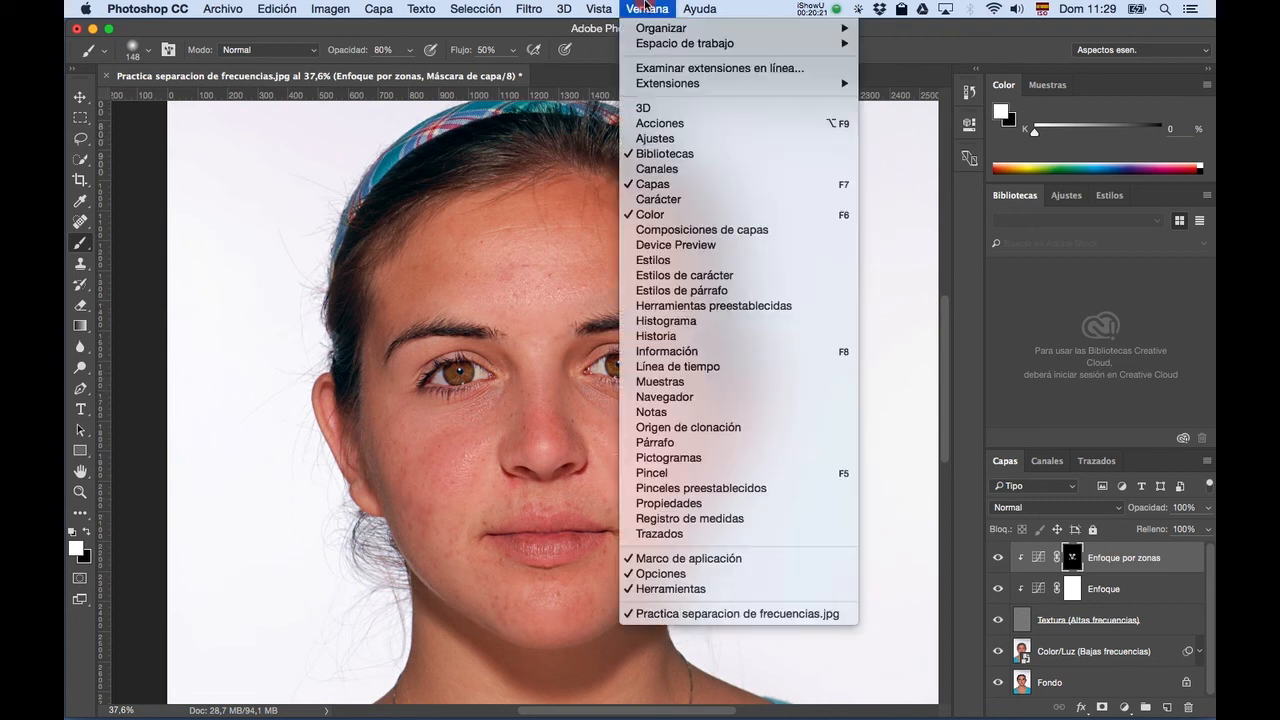
left_click(728, 336)
left_click_drag(944, 150, 944, 104)
left_click(895, 120)
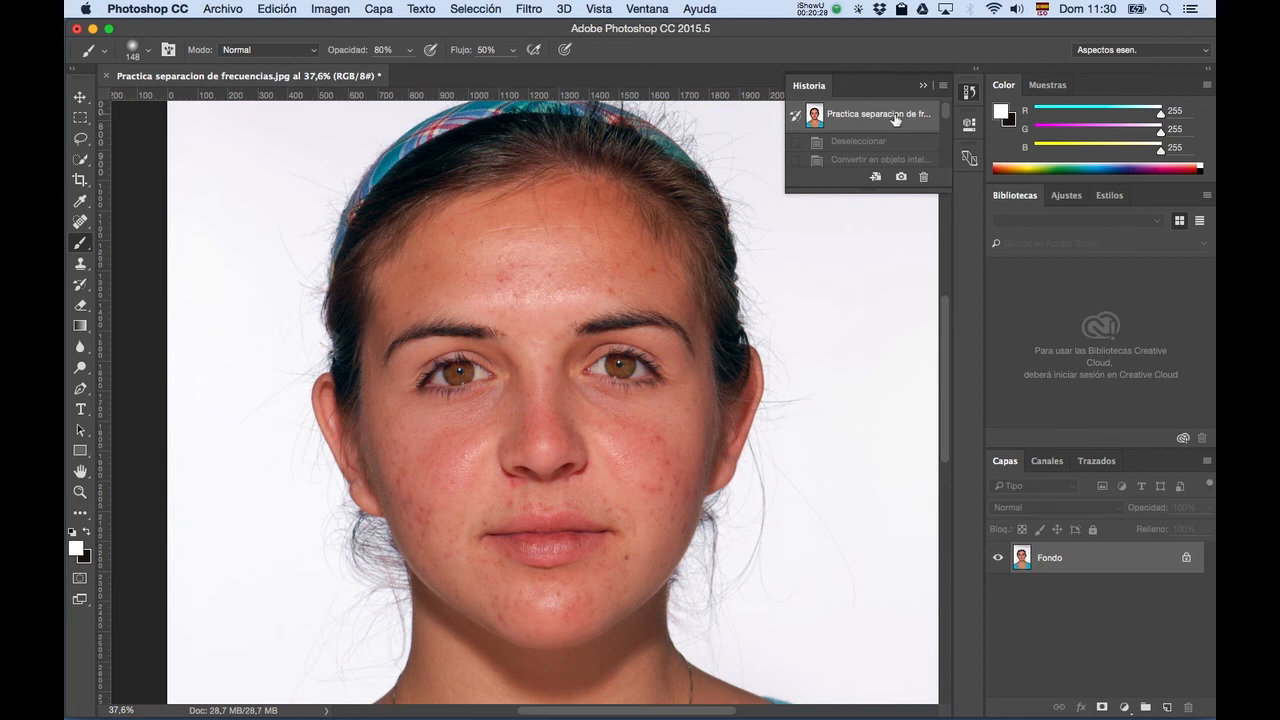
Compare the original and retouched portrait by repeatedly undoing and redoing the history change, ending on the retouched version.
key("super+z")
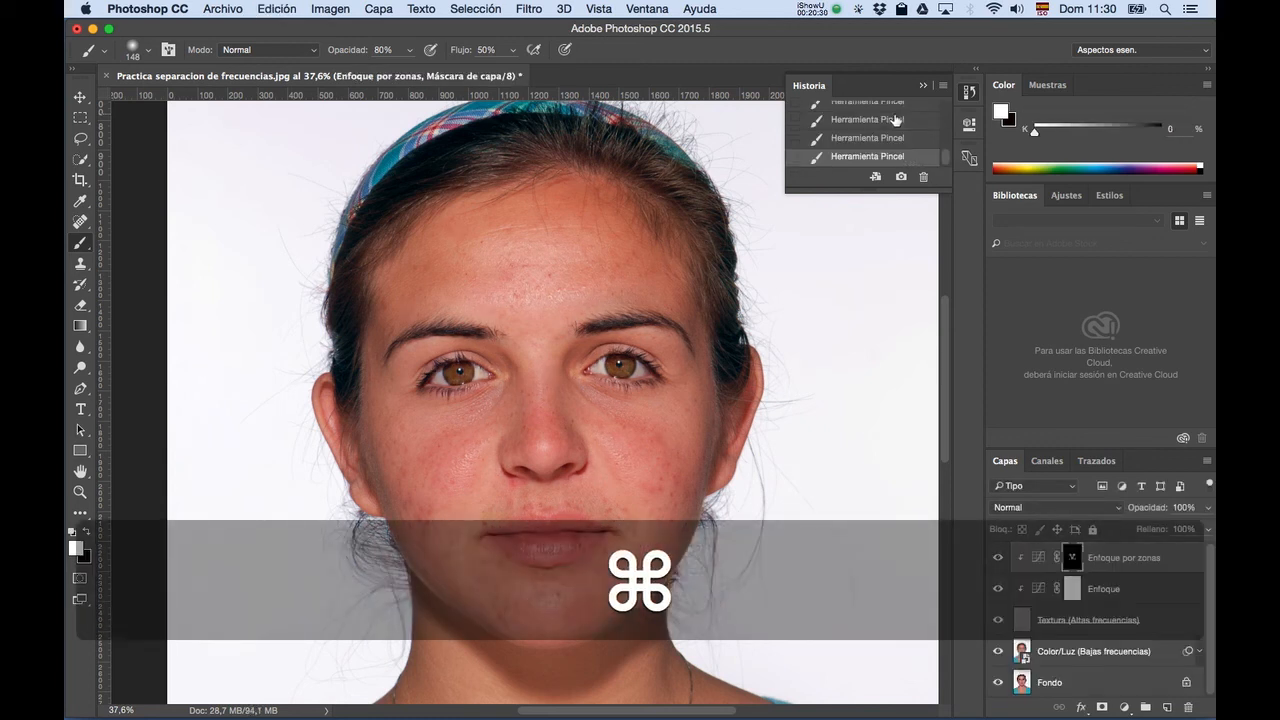
key("super+z")
key("super+z")
key("super+z")
key("super+z")
key("super+z")
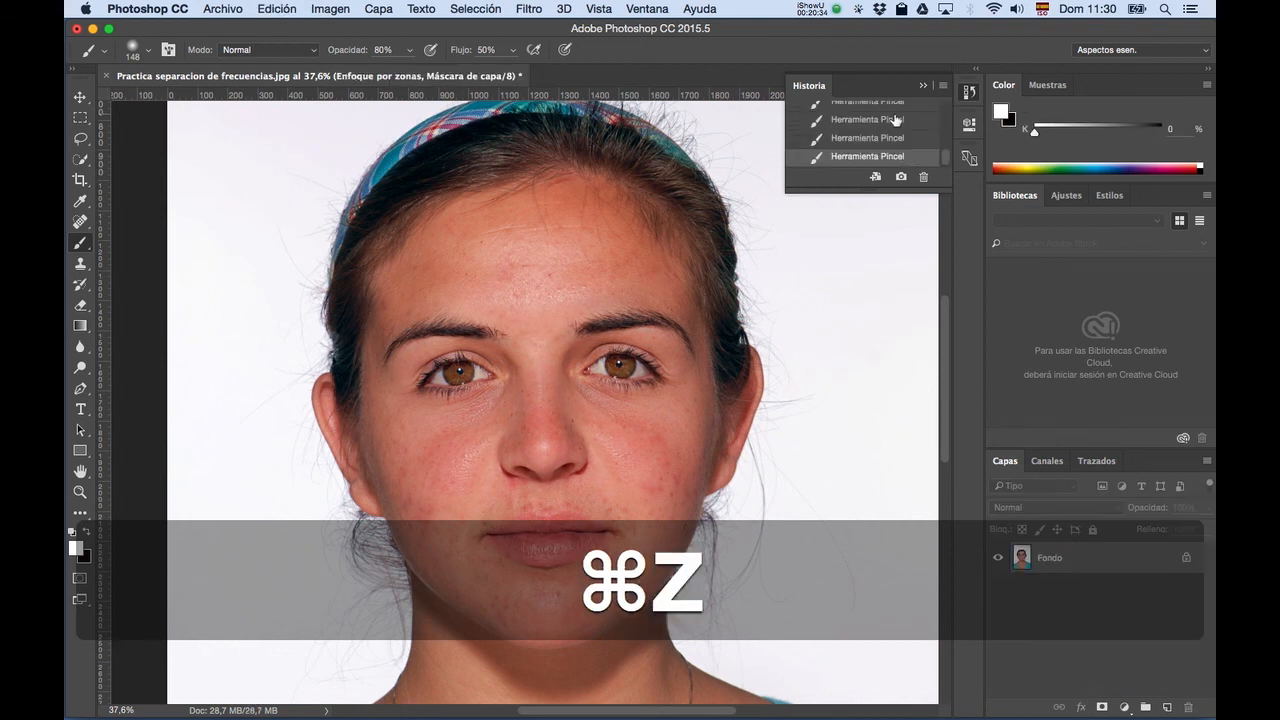
key("super+z")
key("super+z")
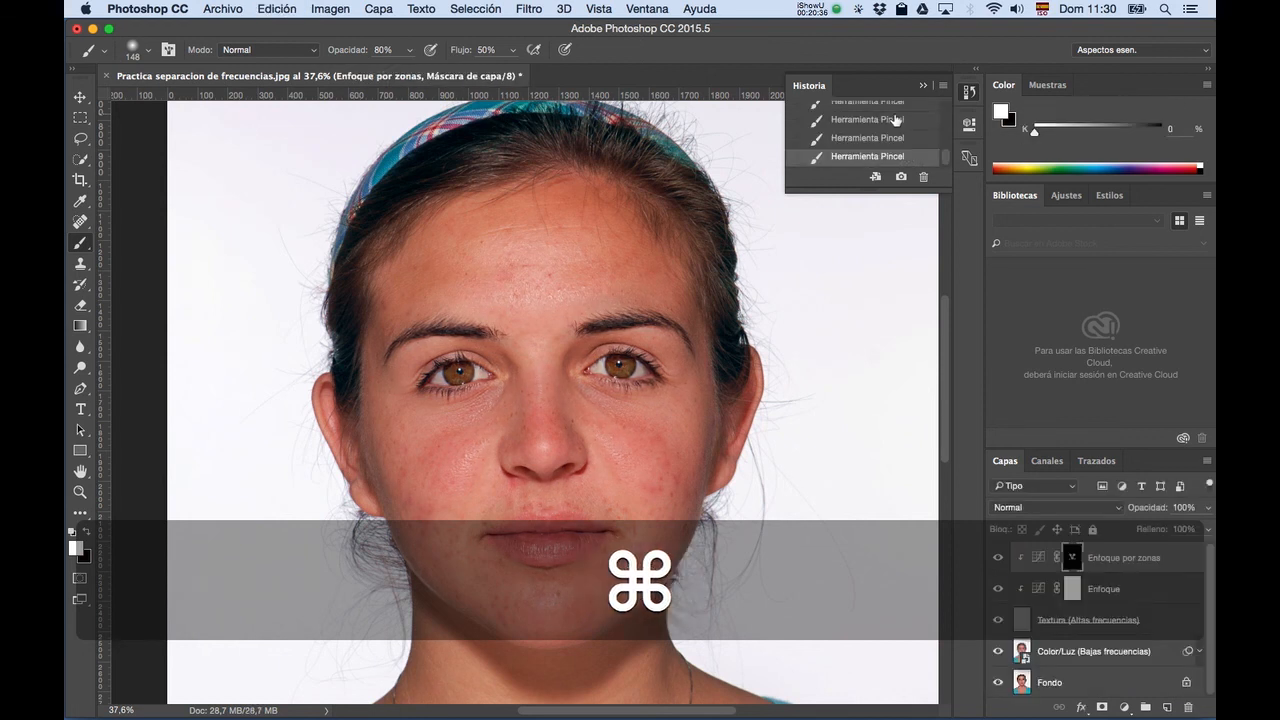
key("super+z")
key("super+z")
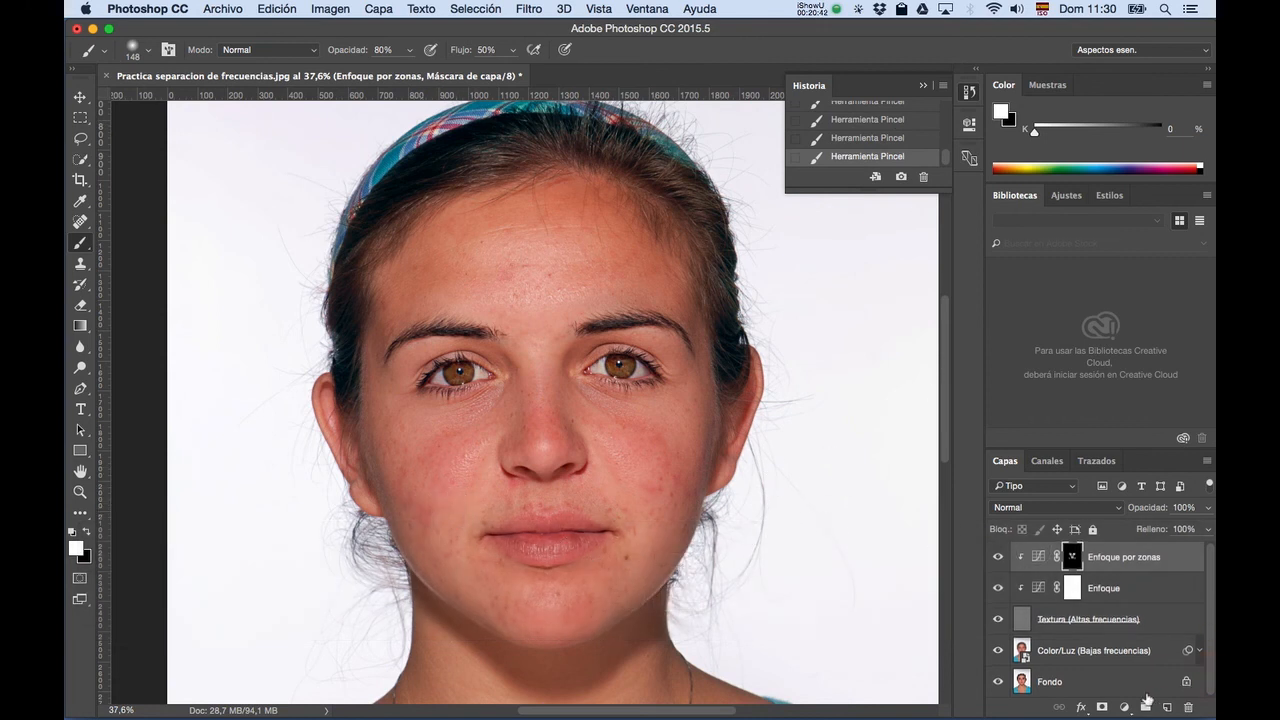
left_click(1123, 655)
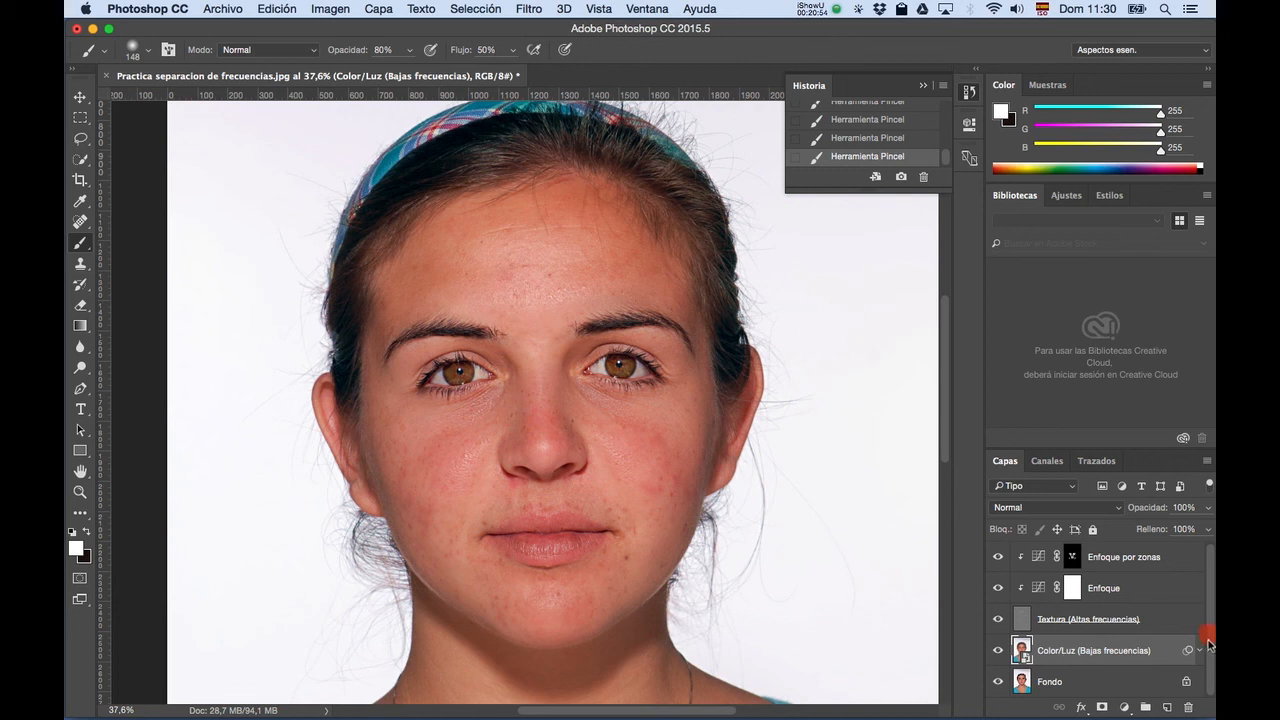
double_click(1109, 652)
double_click(1163, 655)
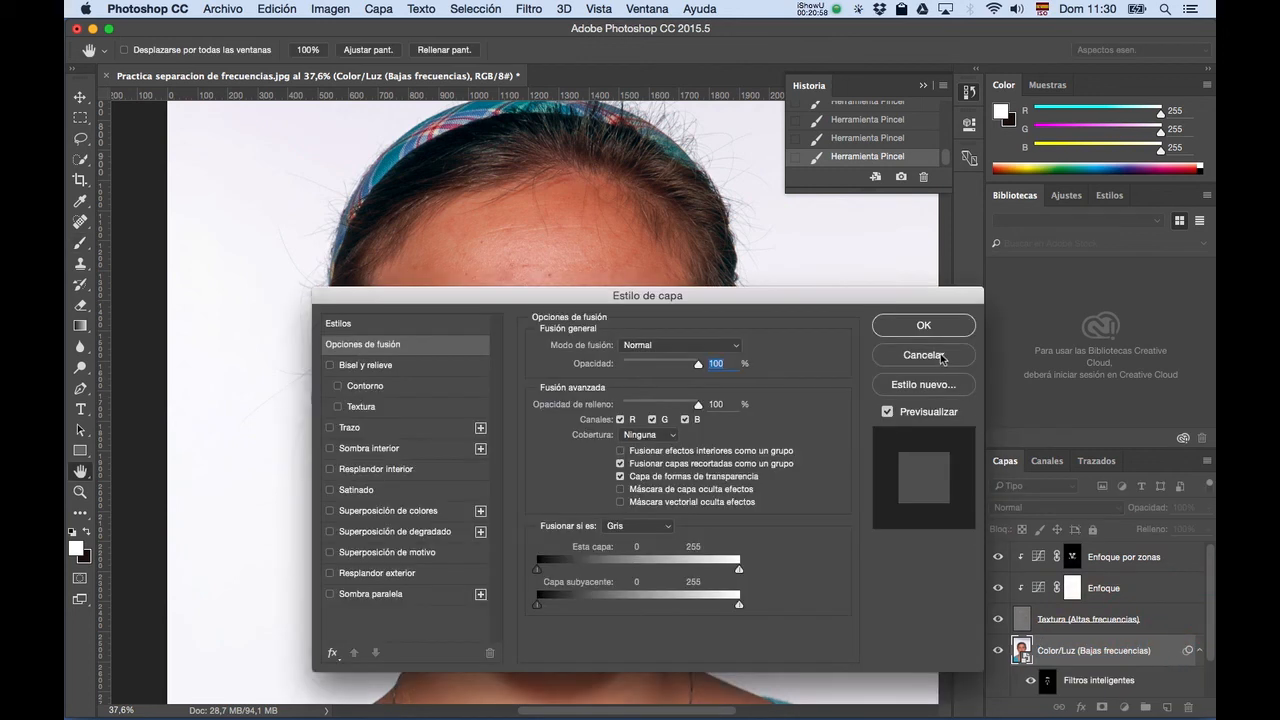
left_click(940, 356)
double_click(1021, 651)
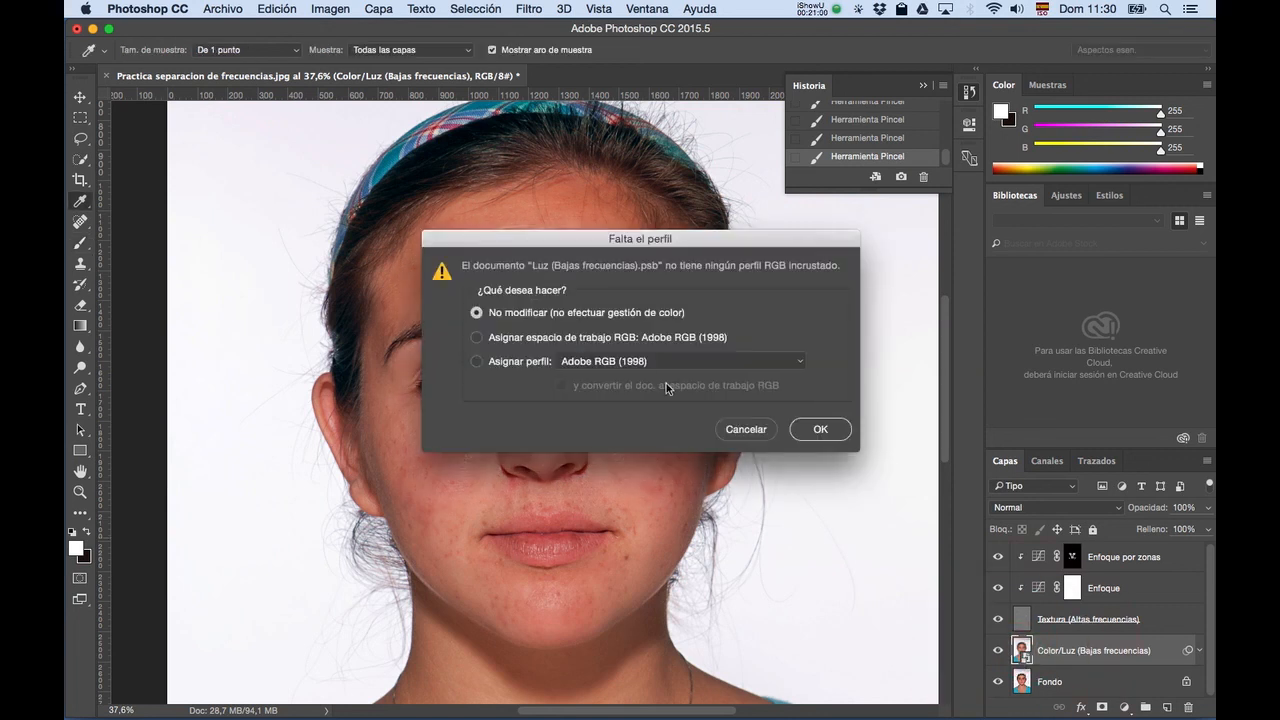
left_click(820, 429)
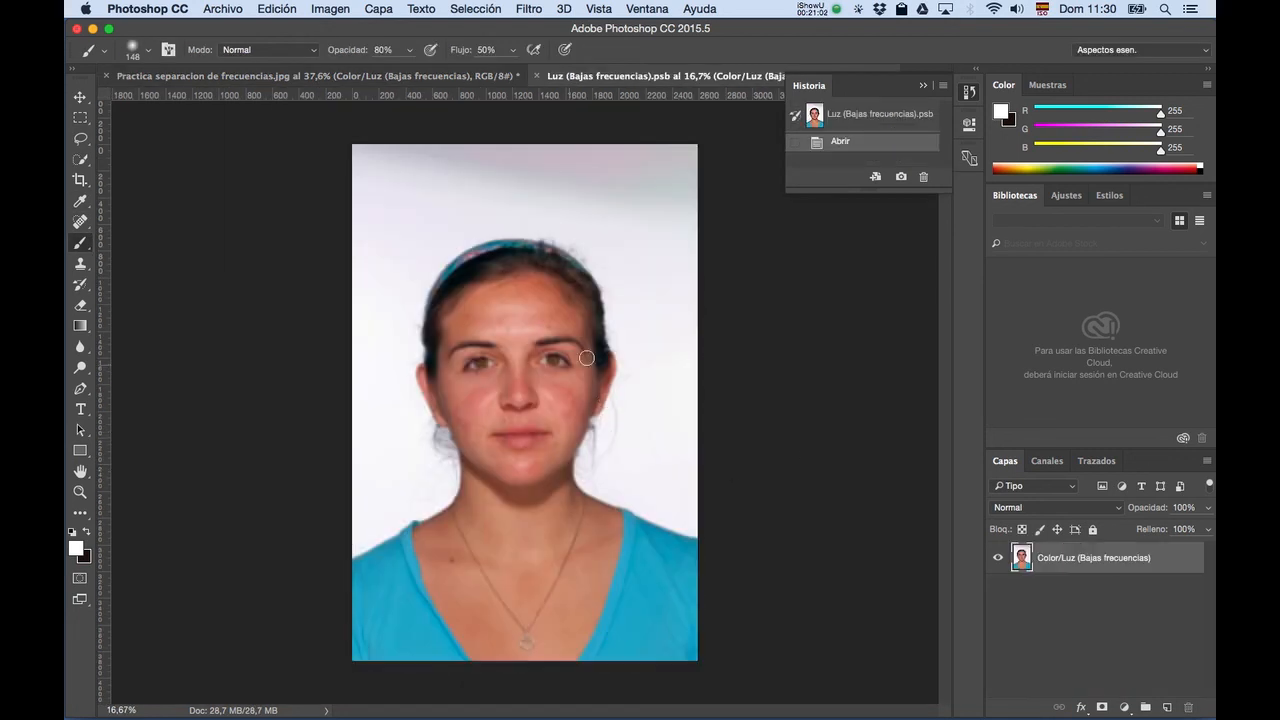
left_click(538, 76)
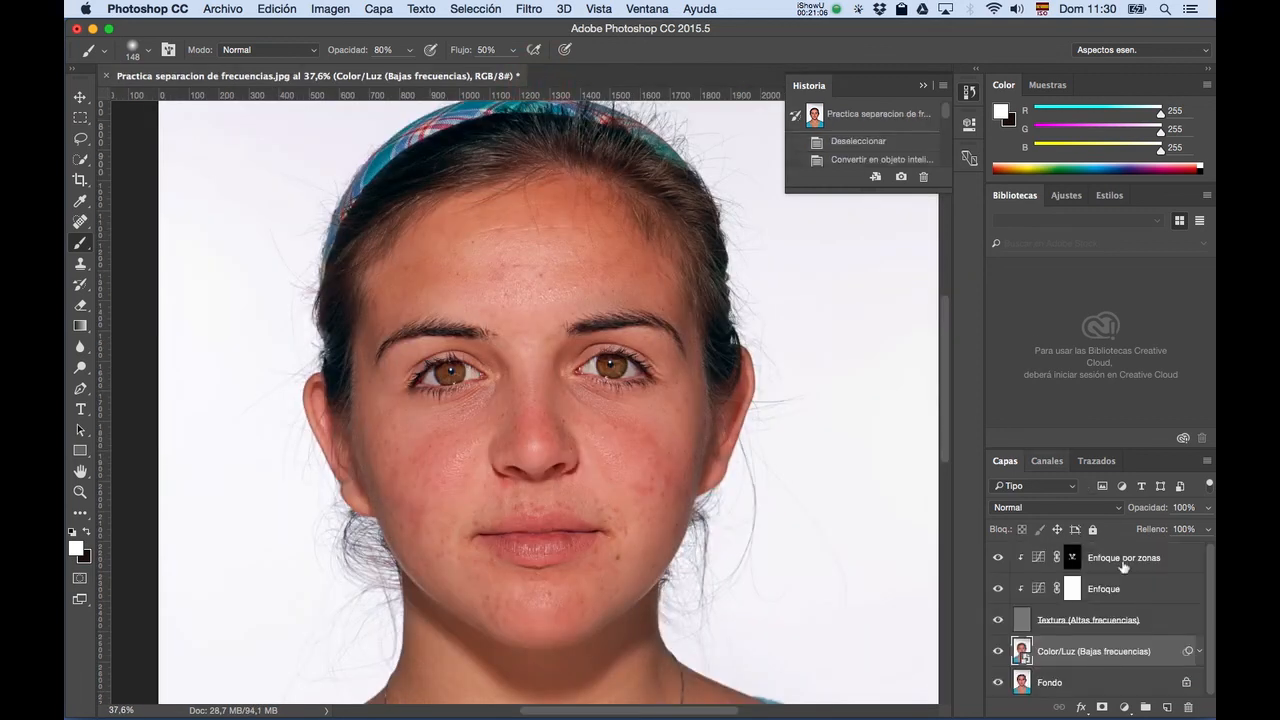
Expand the Color/Luz (Bajas frecuencias) layer's smart filters to view its Desenfoque gaussiano entry and collapse them again.
left_click(1201, 652)
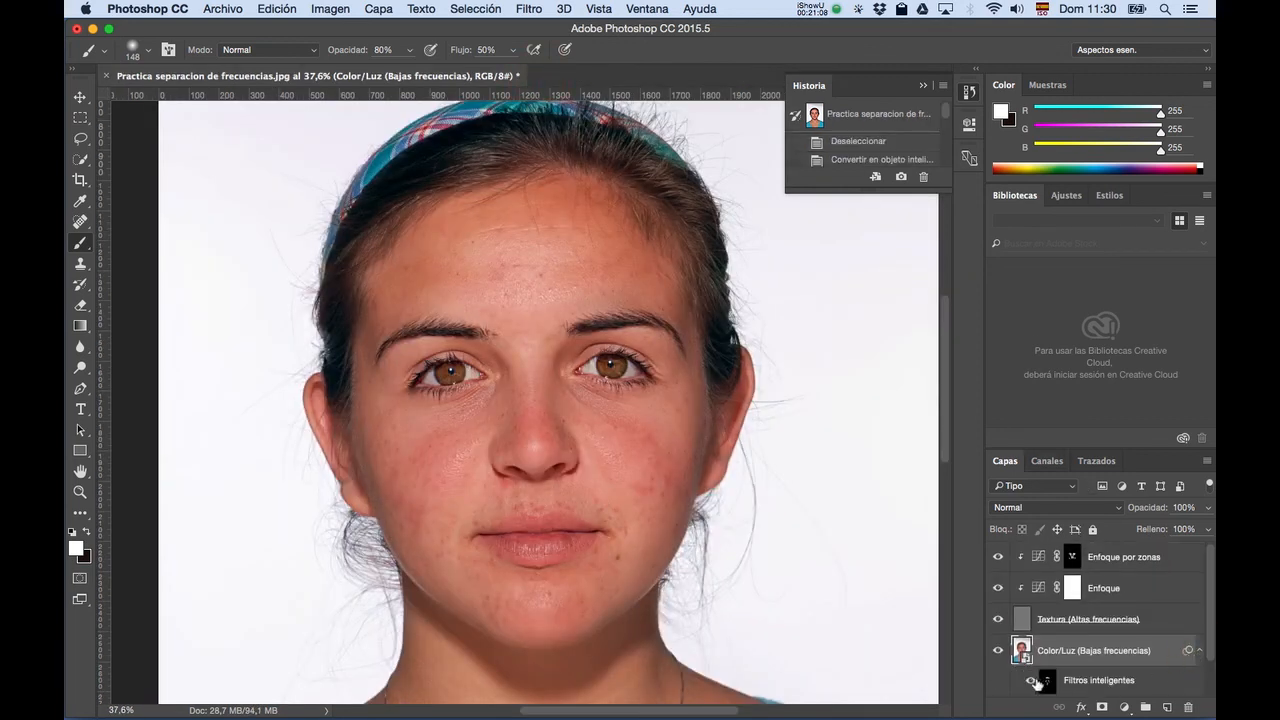
left_click_drag(1211, 633, 1211, 678)
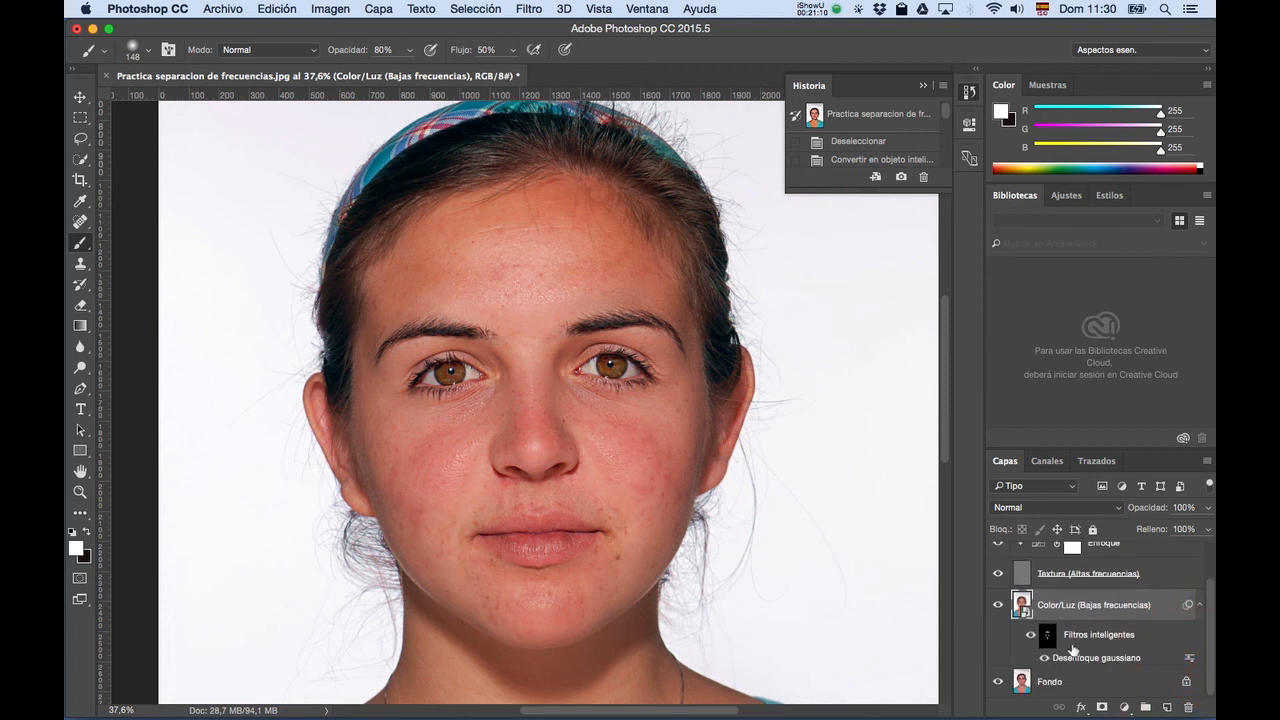
left_click(1200, 606)
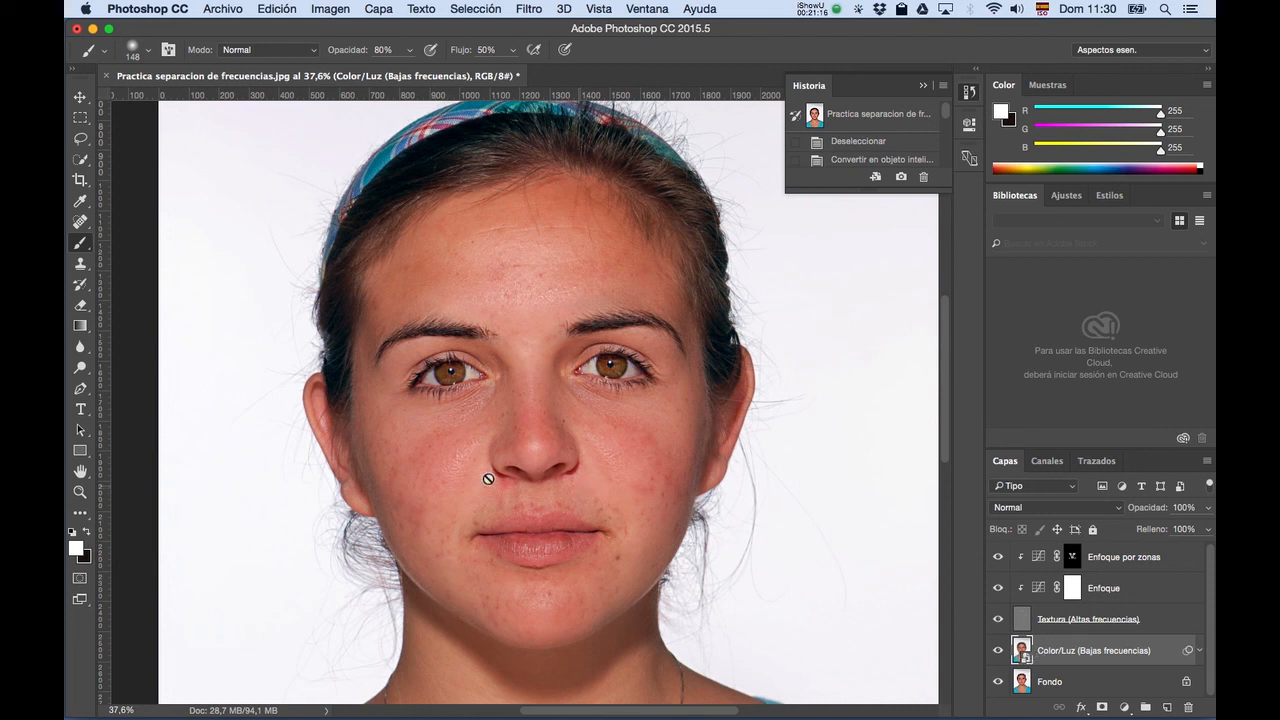
Open the contents of the Color/Luz (Bajas frecuencias) smart object, leaving its colour profile unmodified.
left_click(1166, 654)
double_click(1021, 650)
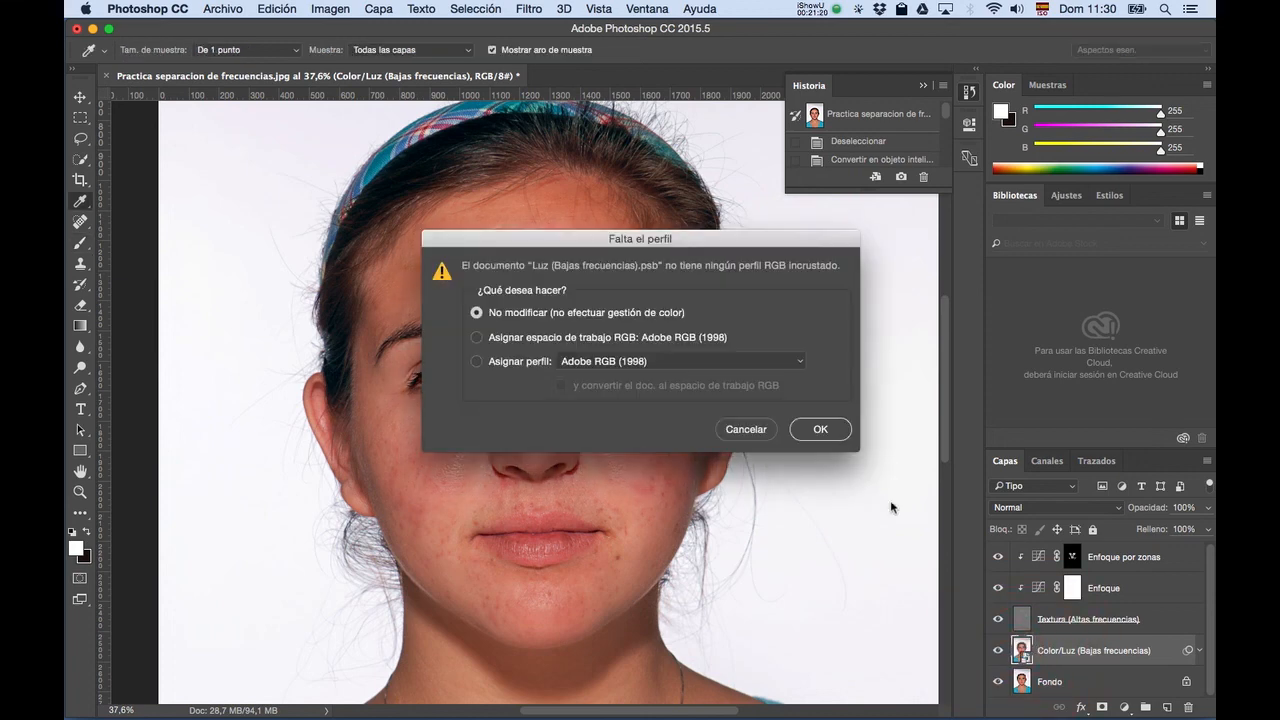
left_click(820, 430)
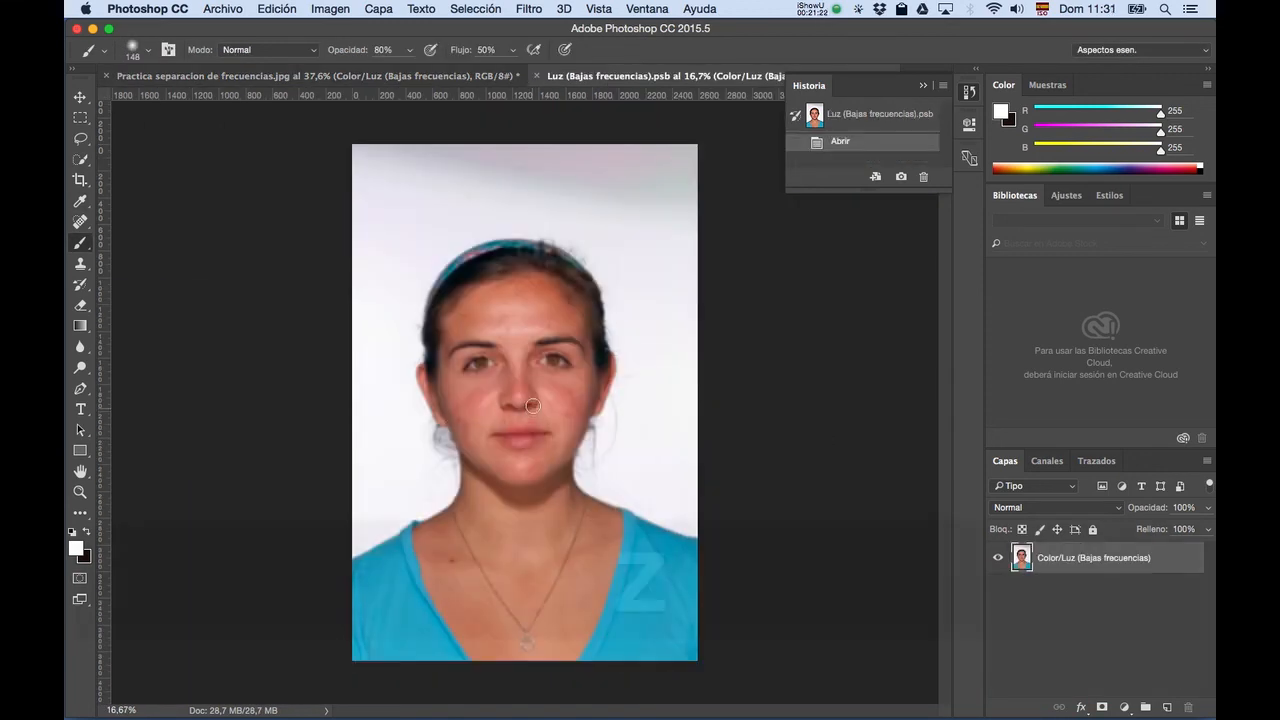
Add a Tono/saturación adjustment layer above the Color/Luz (Bajas frecuencias) layer inside the smart object.
key("z")
left_click(532, 405)
left_click(503, 434)
left_click(520, 429)
key("space")
left_click_drag(520, 429, 480, 435)
key("space")
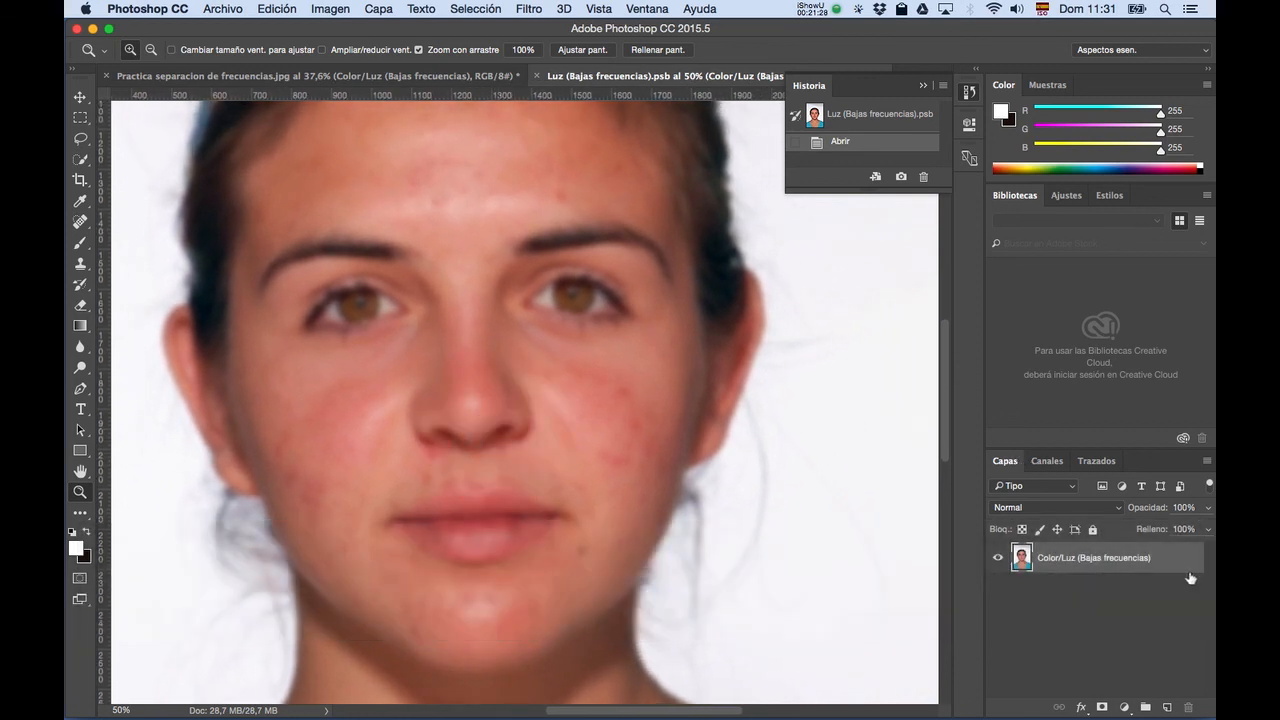
left_click(1124, 707)
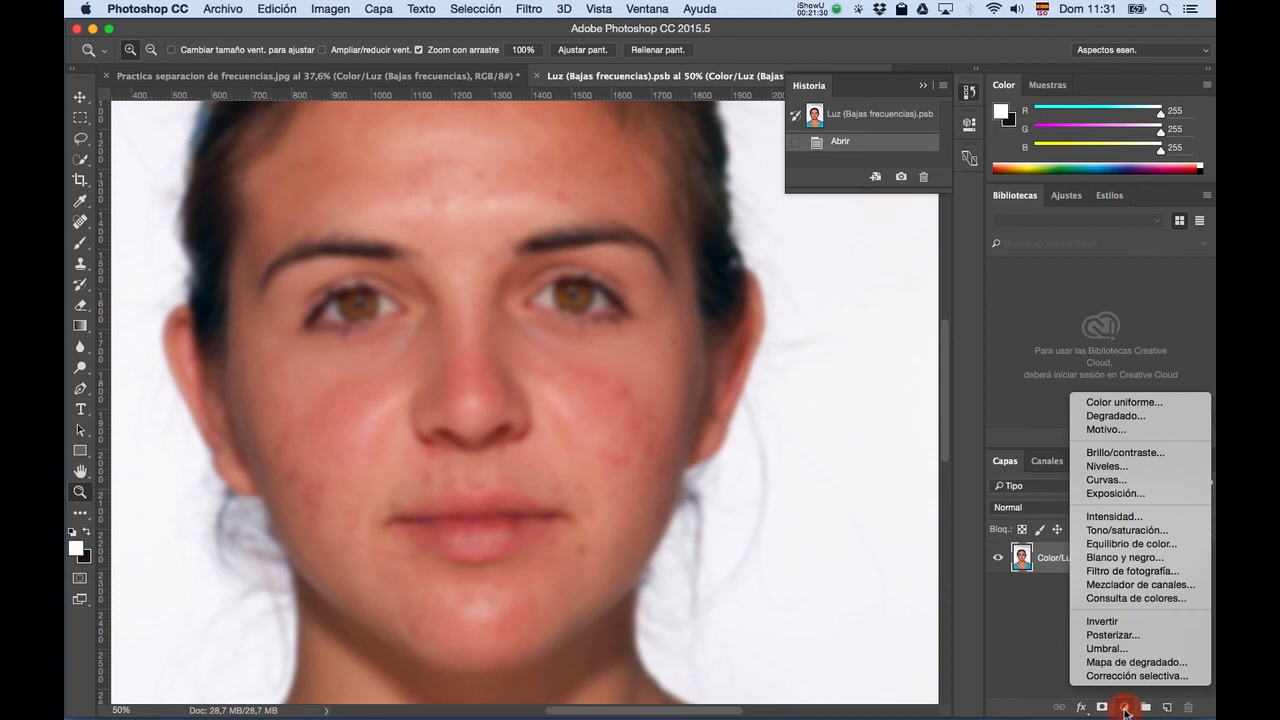
left_click(1125, 530)
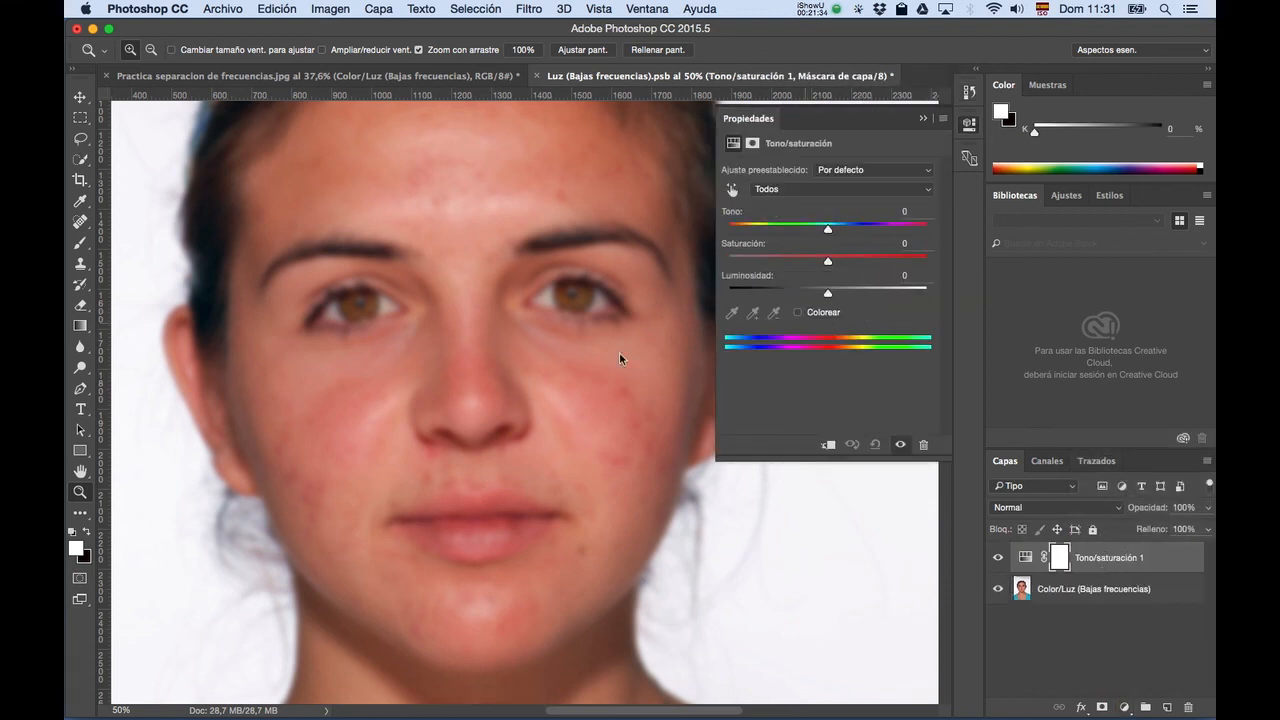
Lower the saturation of the reds (Rojos) to about -27 with the on-image adjustment tool on the nose.
left_click(733, 190)
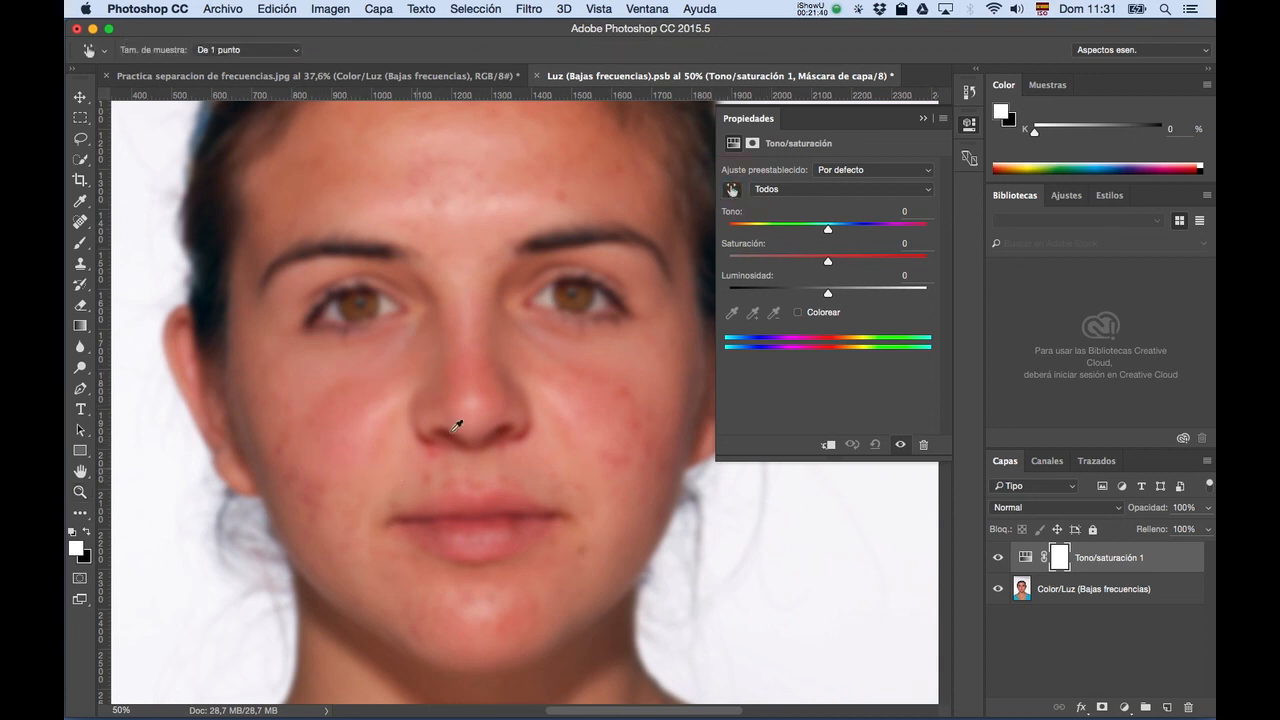
left_click_drag(470, 360, 450, 366)
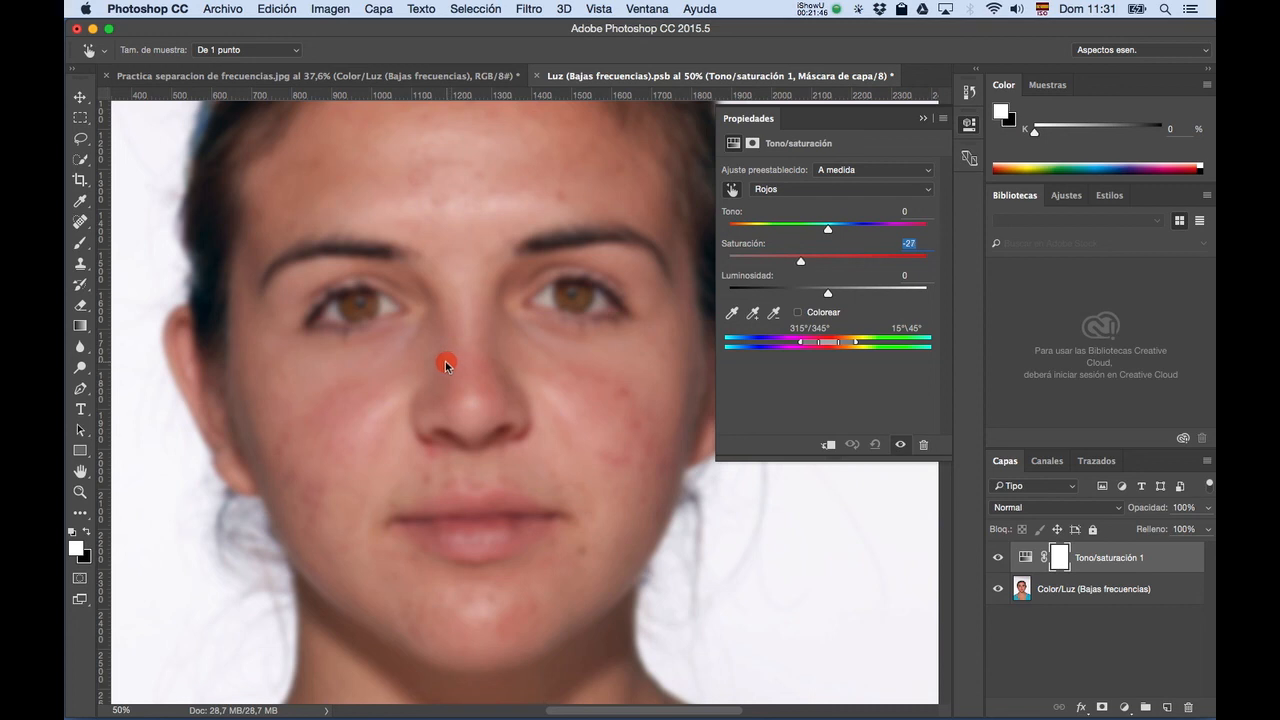
left_click_drag(445, 366, 446, 365)
left_click(923, 119)
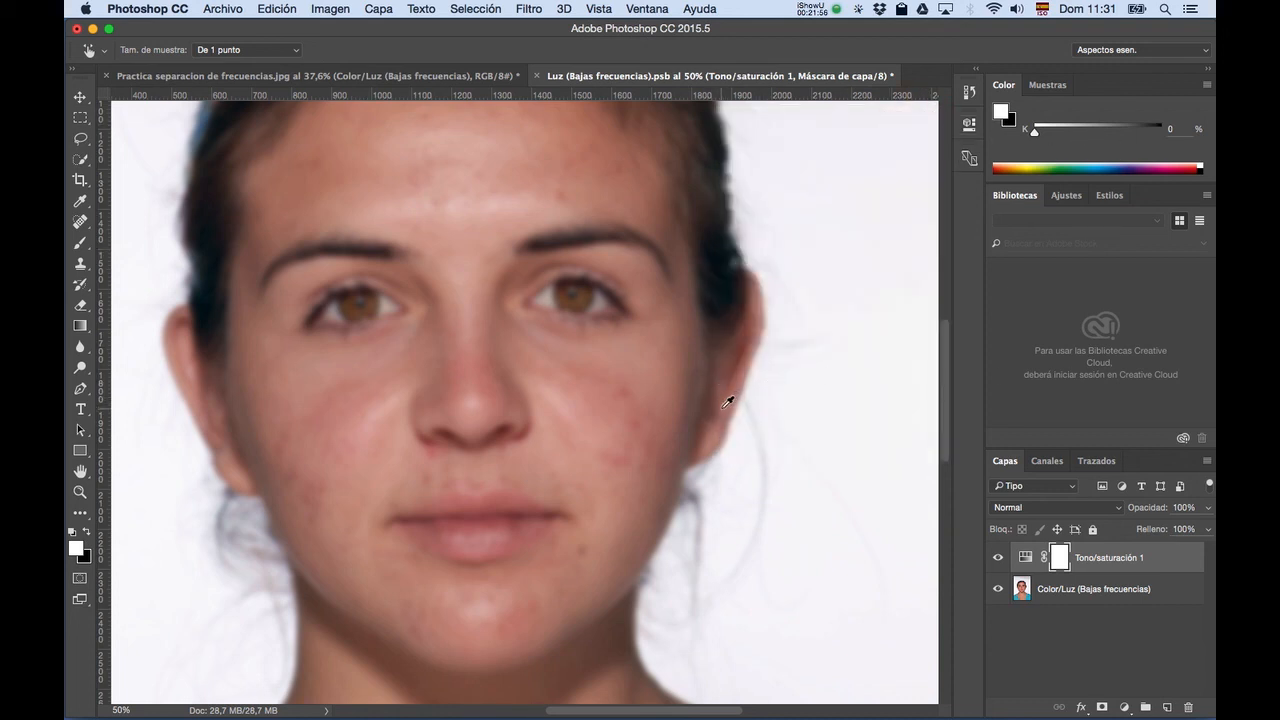
Invert the Tono/saturación layer's mask to black to hide the desaturation.
scroll(728, 401, "down", 5)
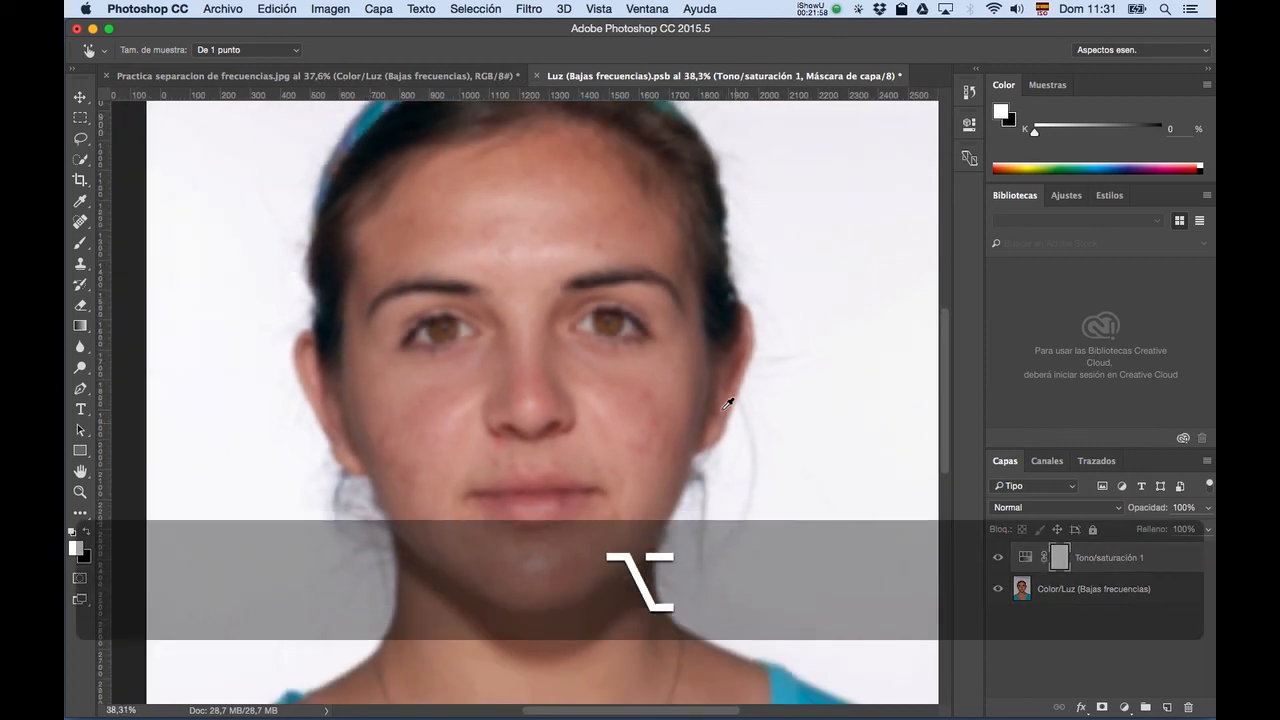
scroll(728, 401, "down", 1)
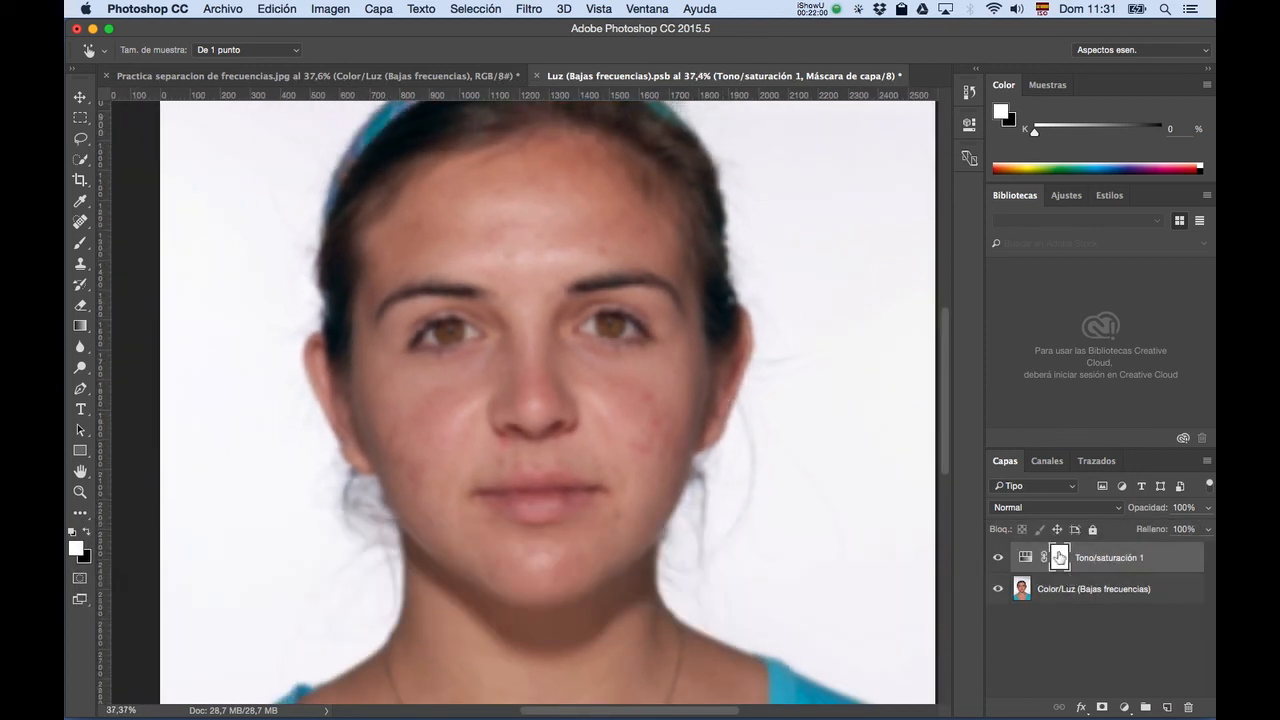
key("super+i")
Paint white with the Brush on the Tono/saturación mask over the reddened nose, cheeks, upper lip, chin and forehead.
key("b")
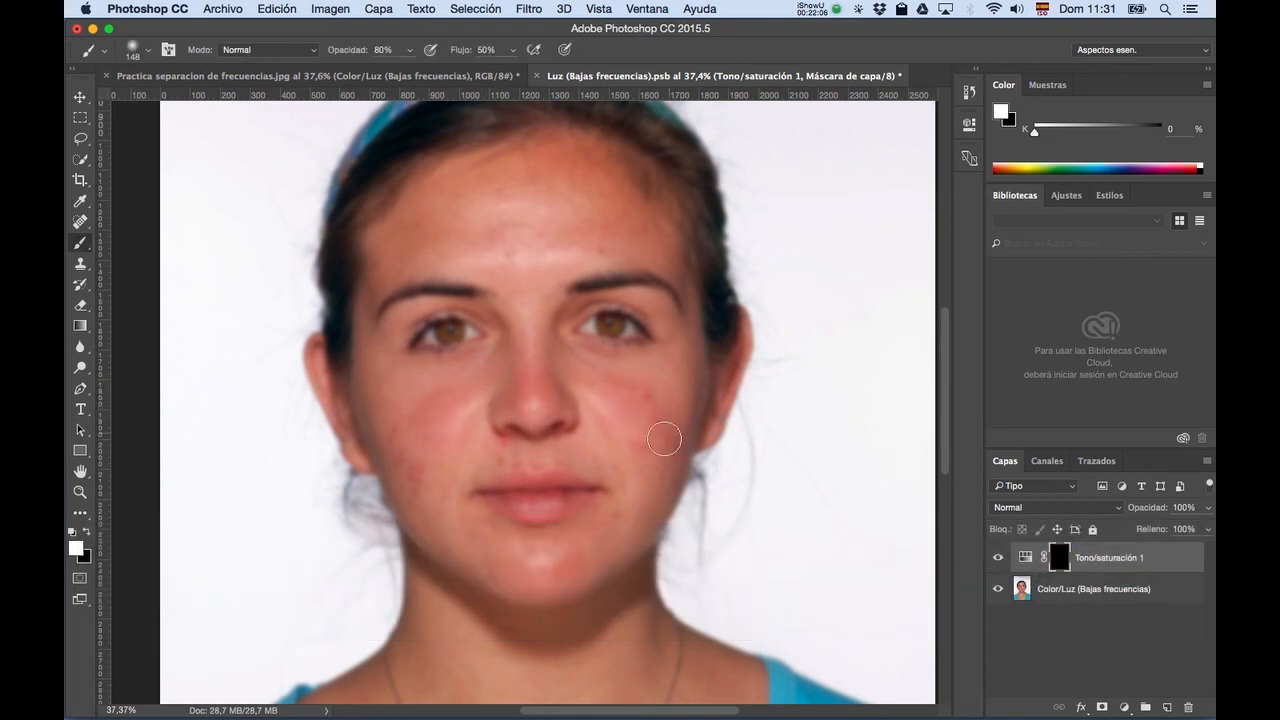
left_click_drag(505, 388, 585, 392)
key("super+z")
left_click(516, 372)
left_click(398, 457)
left_click(649, 400)
left_click(669, 449)
left_click(658, 412)
left_click(390, 440)
left_click_drag(493, 443, 535, 448)
left_click_drag(578, 568, 494, 574)
left_click_drag(641, 227, 580, 250)
Toggle the Tono/saturación layer's visibility to compare the skin before and after the redness correction.
left_click(996, 558)
left_click(996, 558)
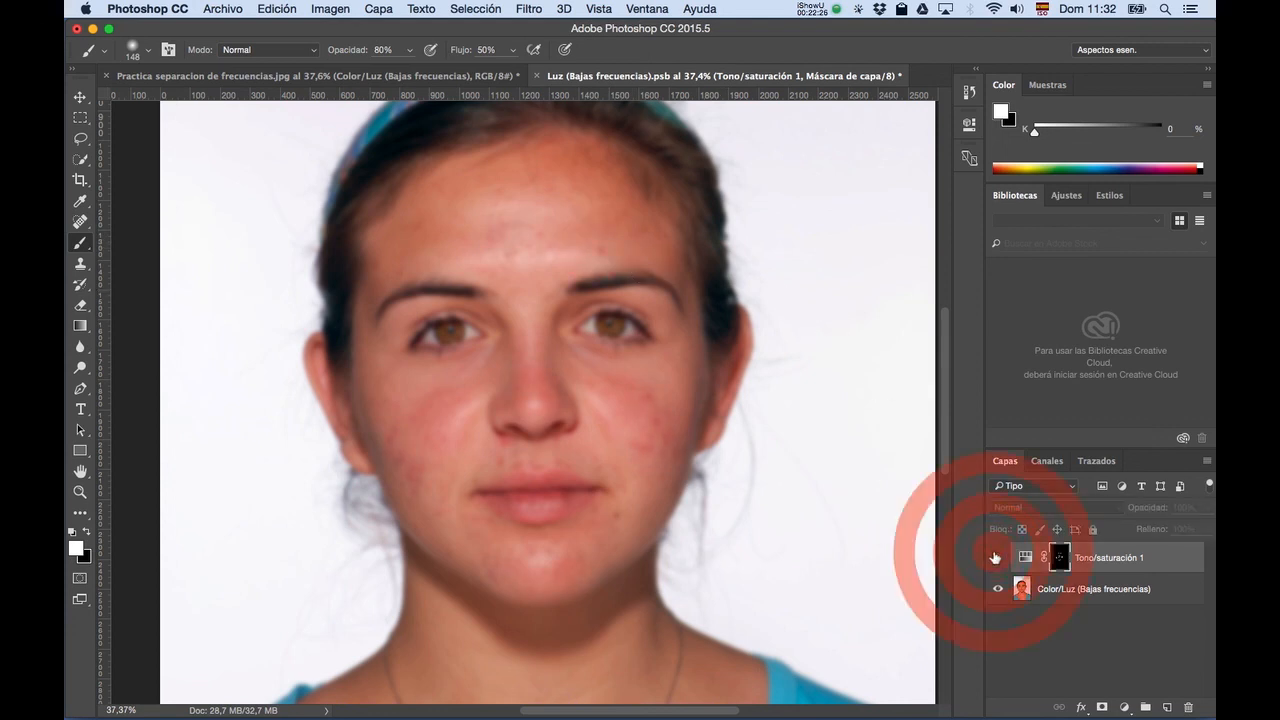
left_click(996, 558)
left_click(996, 558)
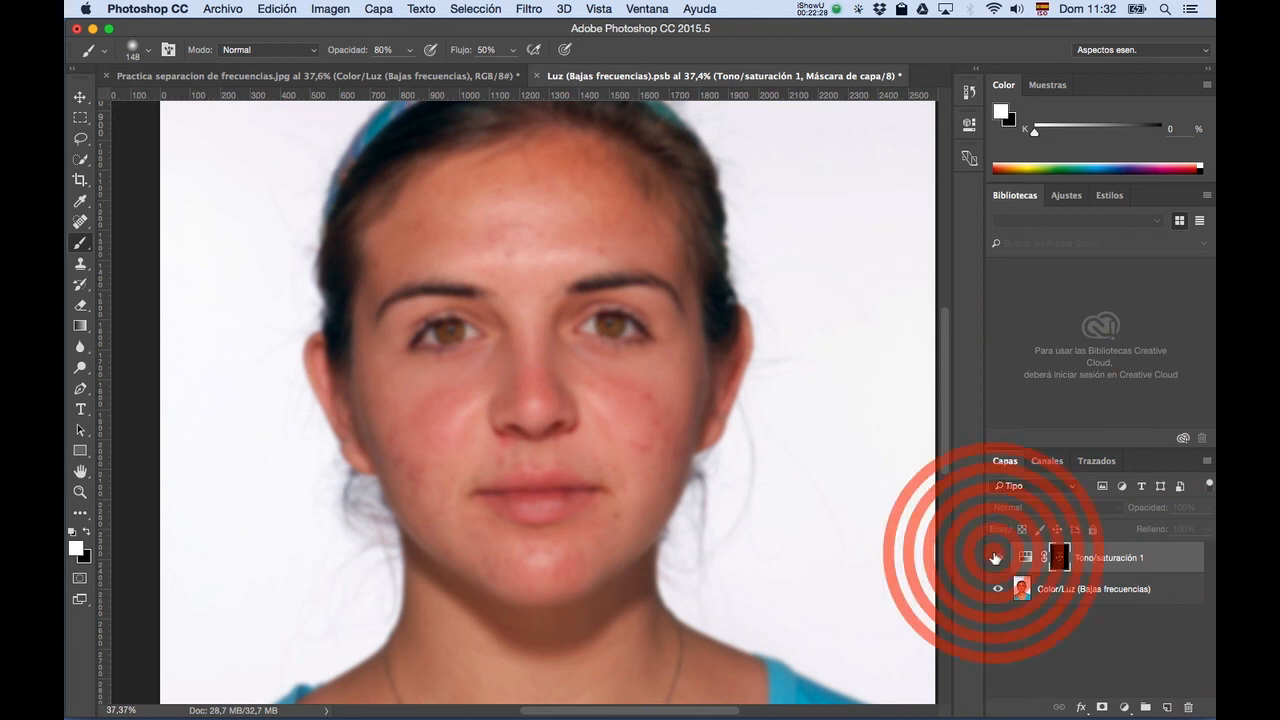
Save the Luz (Bajas frecuencias).psb smart object contents and close them to update the main portrait.
left_click(222, 9)
left_click(266, 160)
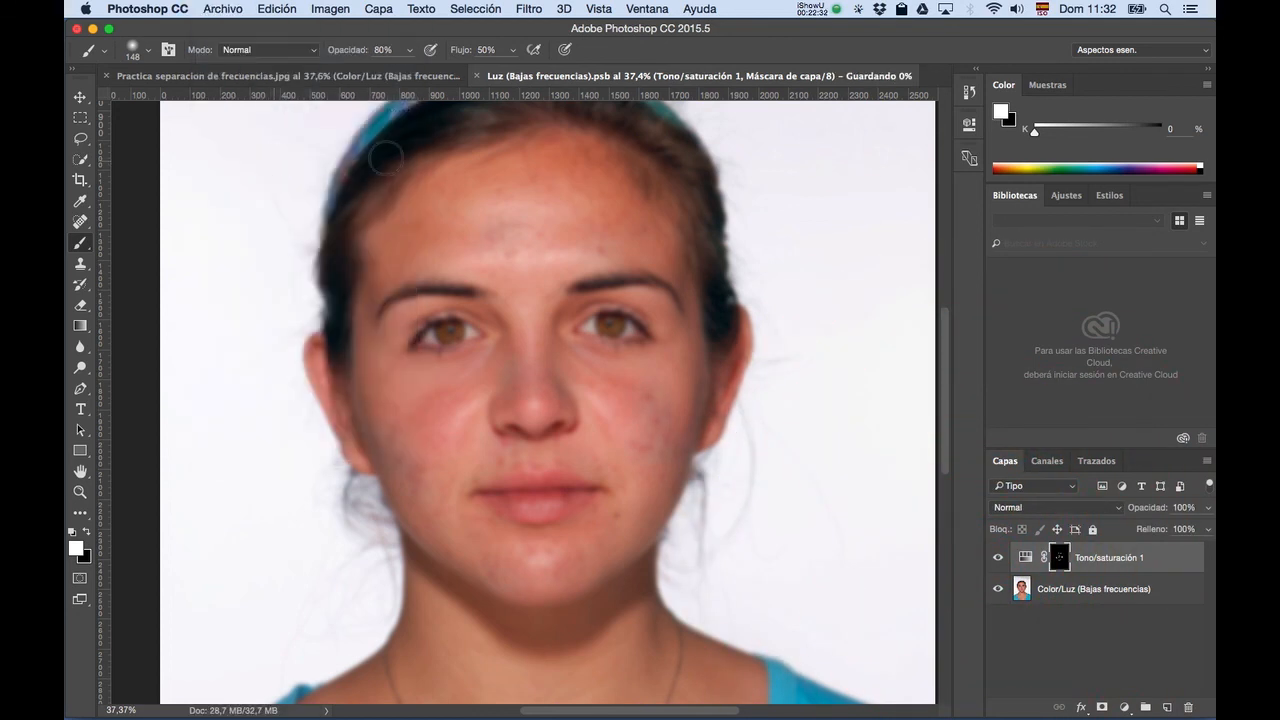
key("super+w")
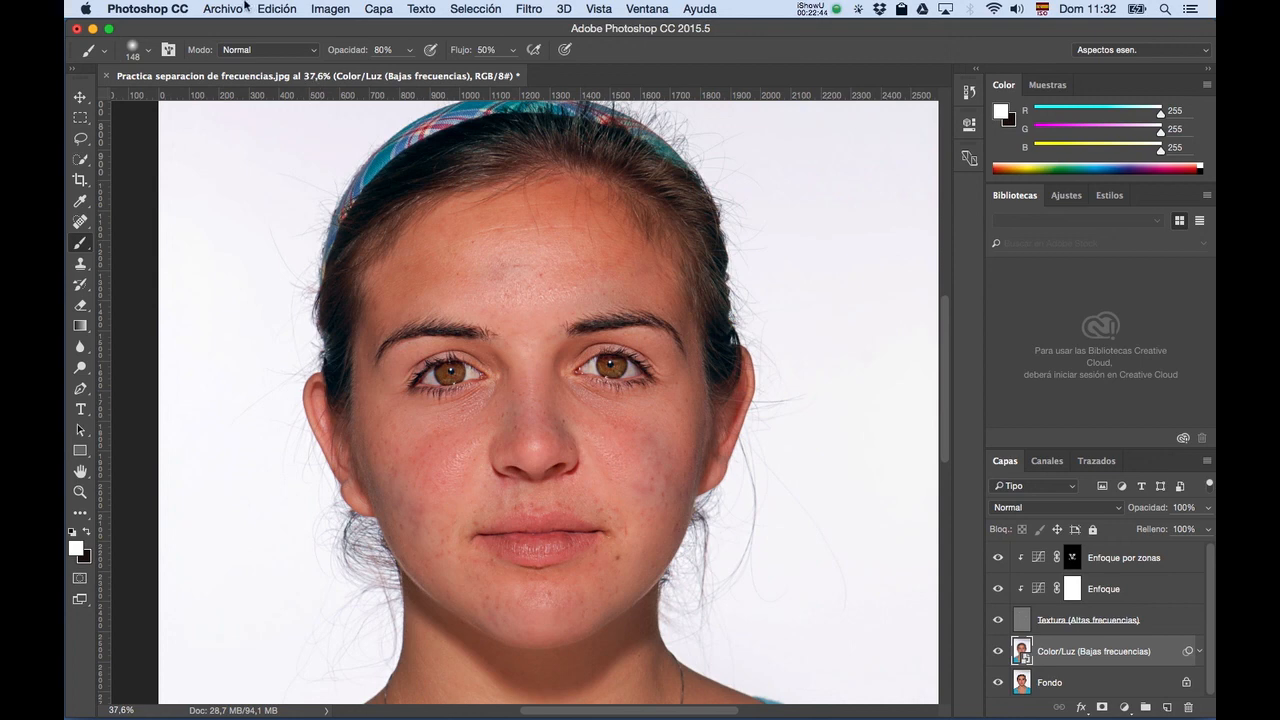
left_click(829, 8)
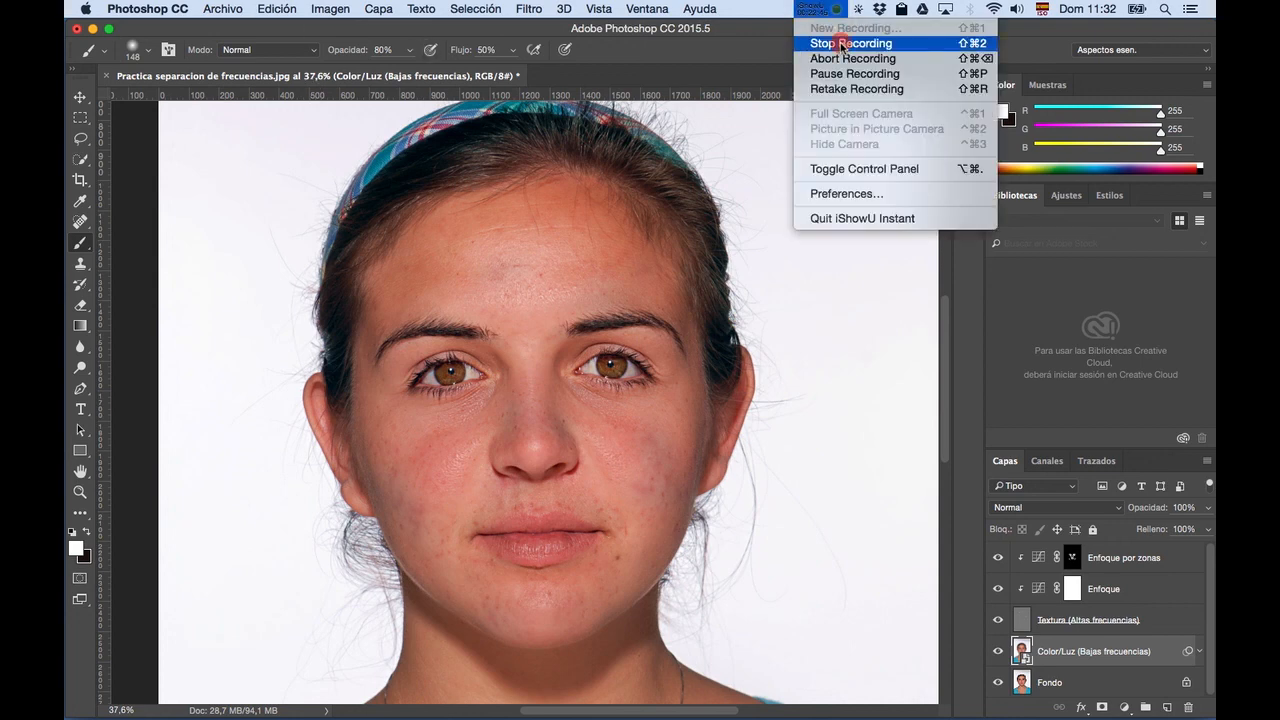